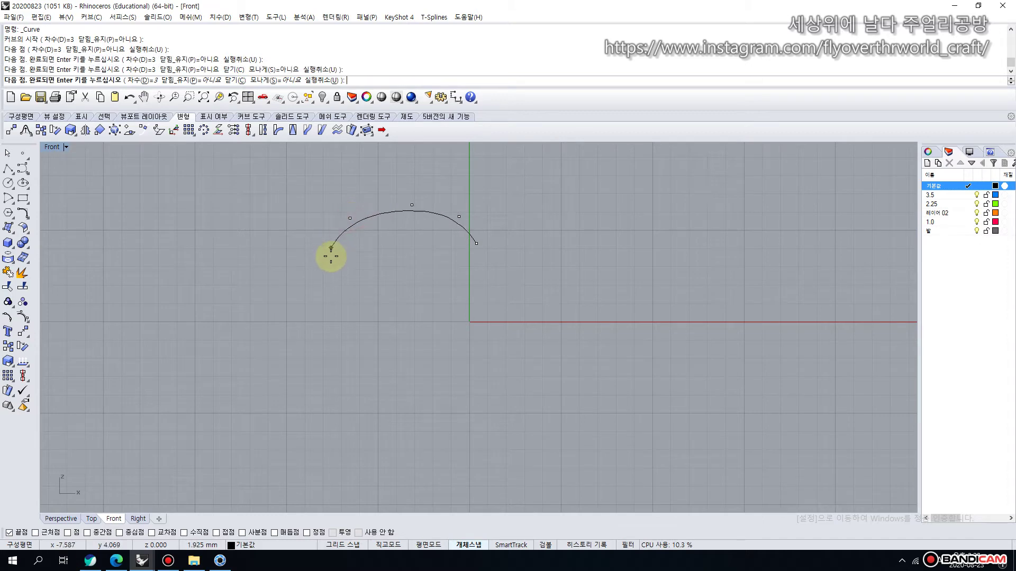
Finish the half-apple profile curve down its outer side and under the base, ending just past the vertical axis.
click(327, 275)
click(344, 373)
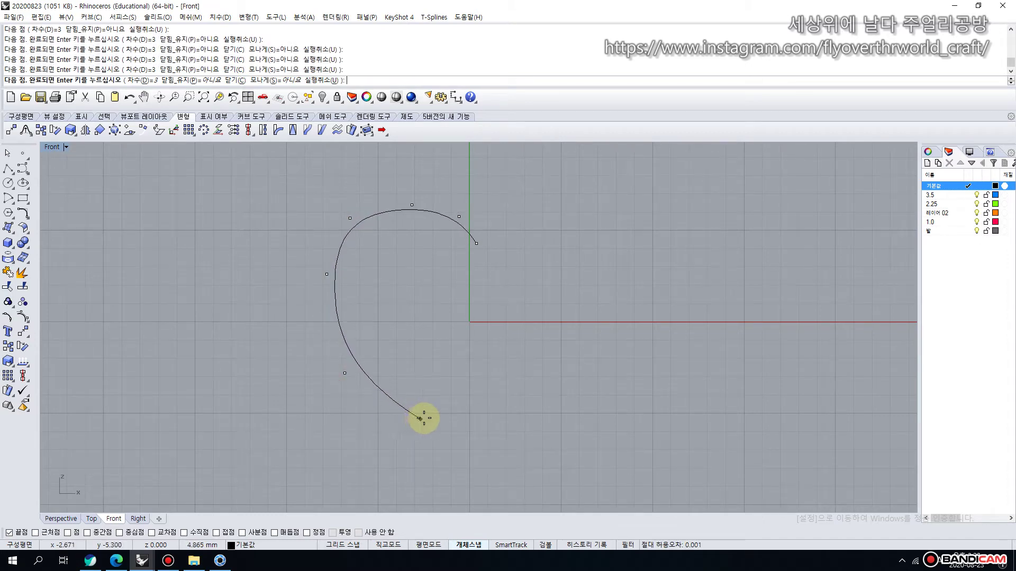
click(427, 419)
click(453, 416)
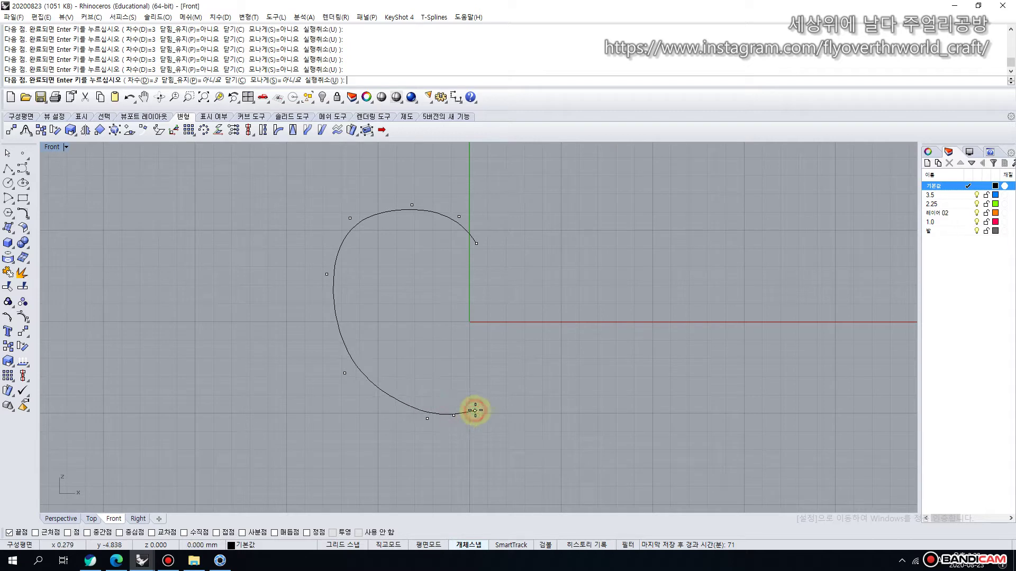
right_click(475, 410)
drag(450, 201, 435, 249)
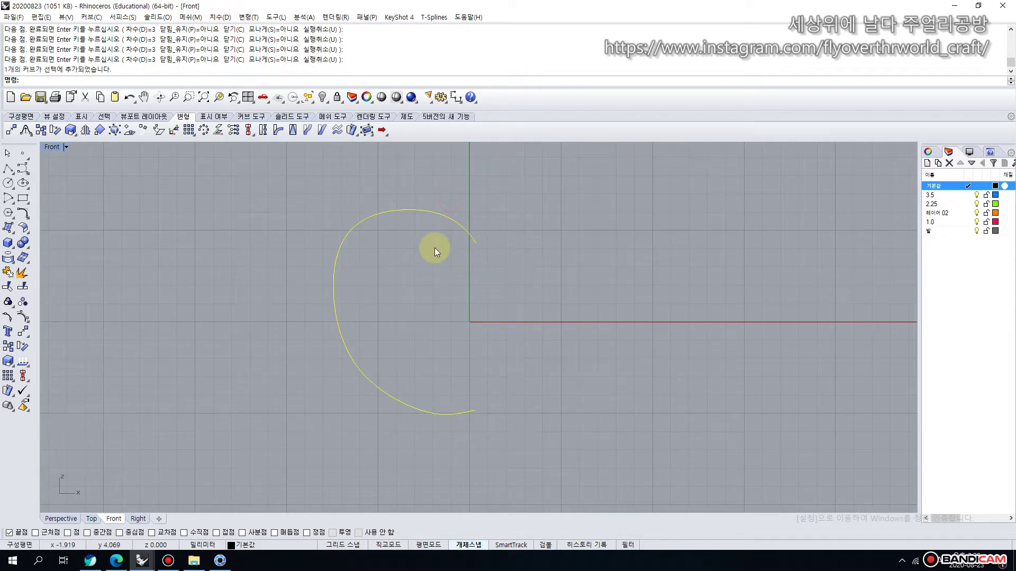
Enable grid snap and draw a straight line about 14 mm long on the vertical axis, crossing both ends of the profile.
click(9, 168)
click(342, 545)
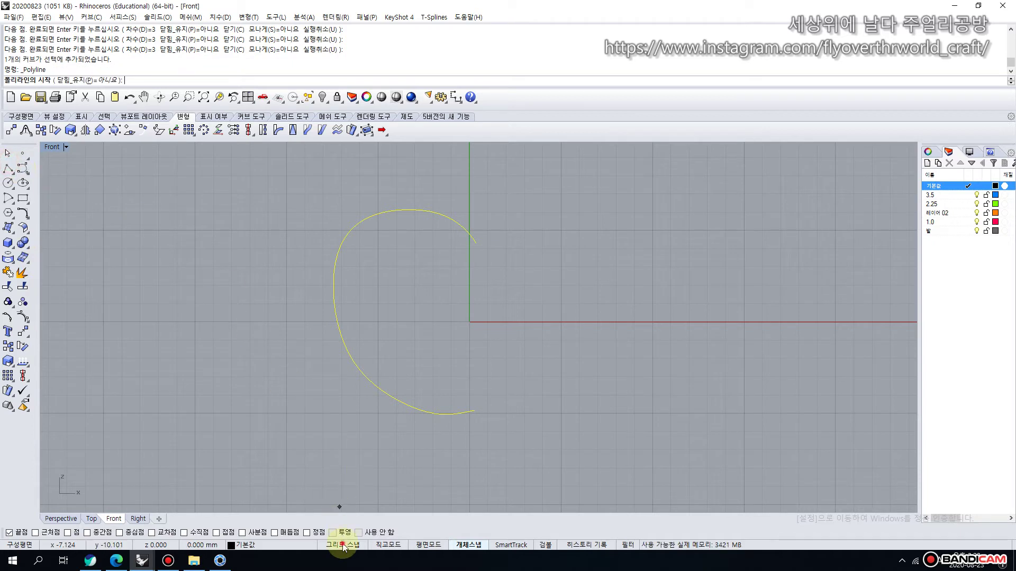
click(470, 191)
click(472, 447)
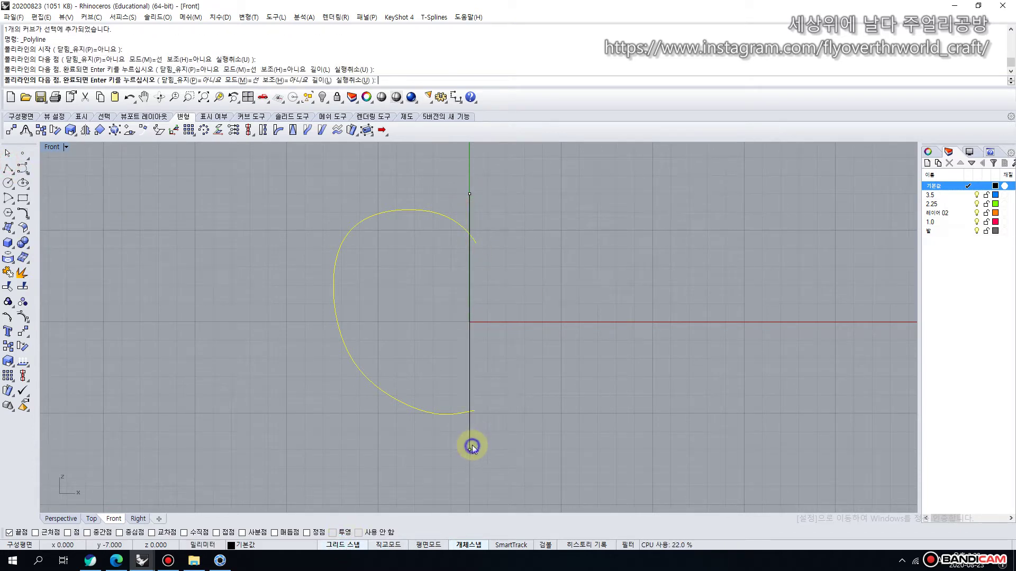
right_click(553, 264)
Trim the two profile ends that stick out past the vertical axis line.
drag(321, 198, 608, 493)
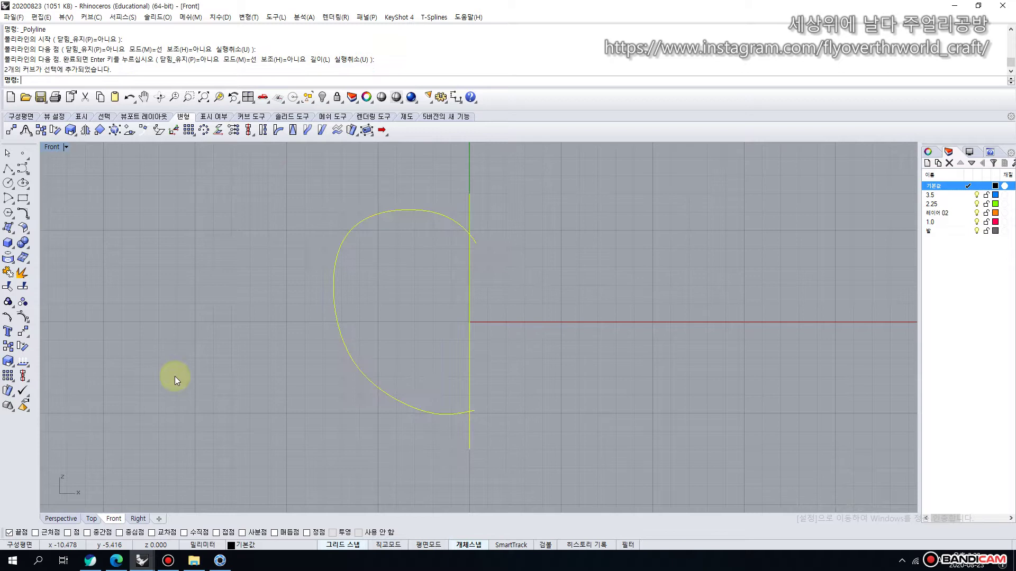
click(8, 287)
click(474, 240)
click(474, 412)
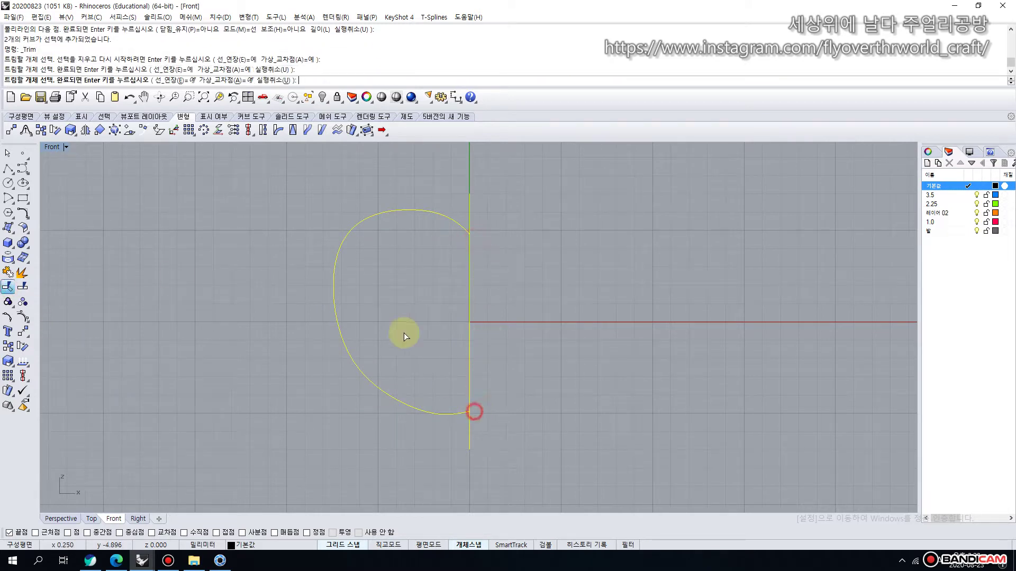
click(7, 153)
Revolve the half-apple profile 360° about the vertical axis.
click(349, 234)
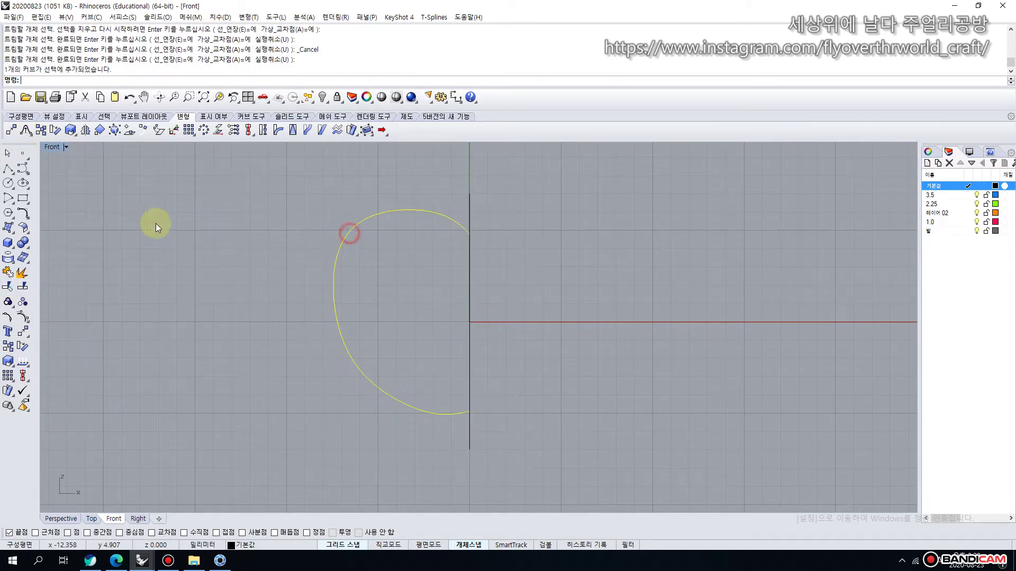
click(20, 230)
click(53, 278)
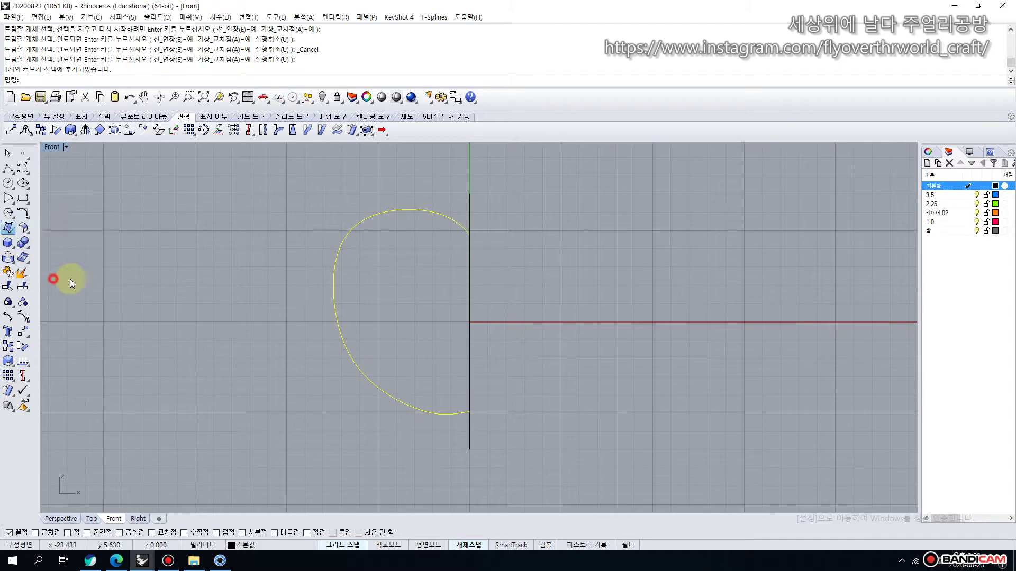
click(470, 162)
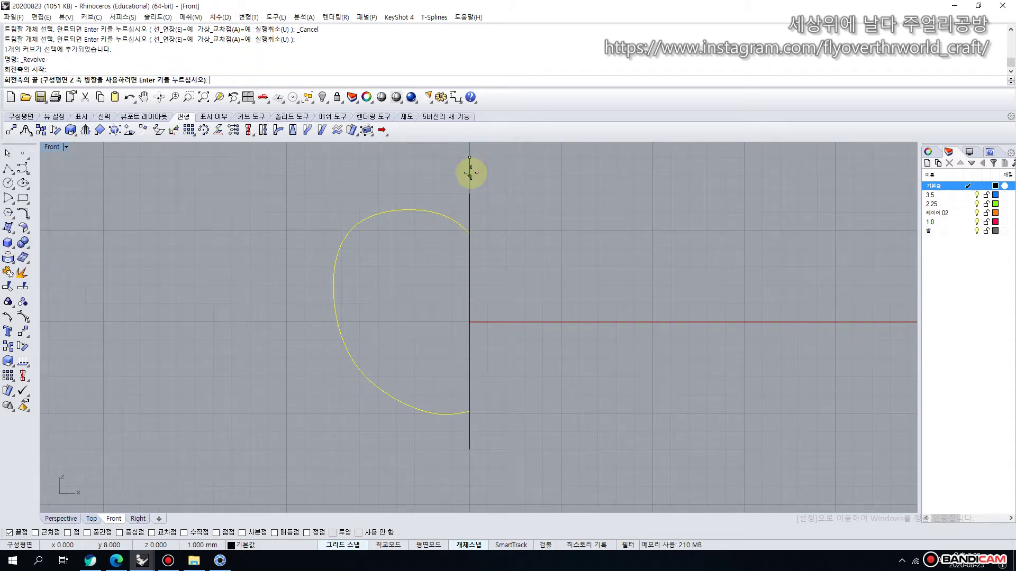
click(471, 172)
right_click(470, 173)
right_click(471, 173)
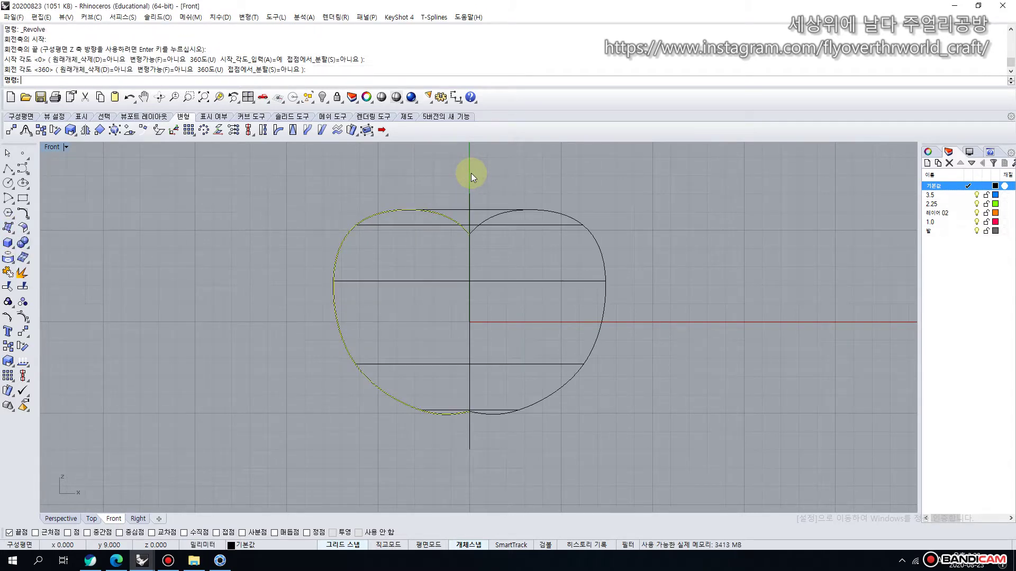
click(367, 189)
Inspect the revolved apple in the four-view layout and delete its surface.
scroll(344, 186, down, 3)
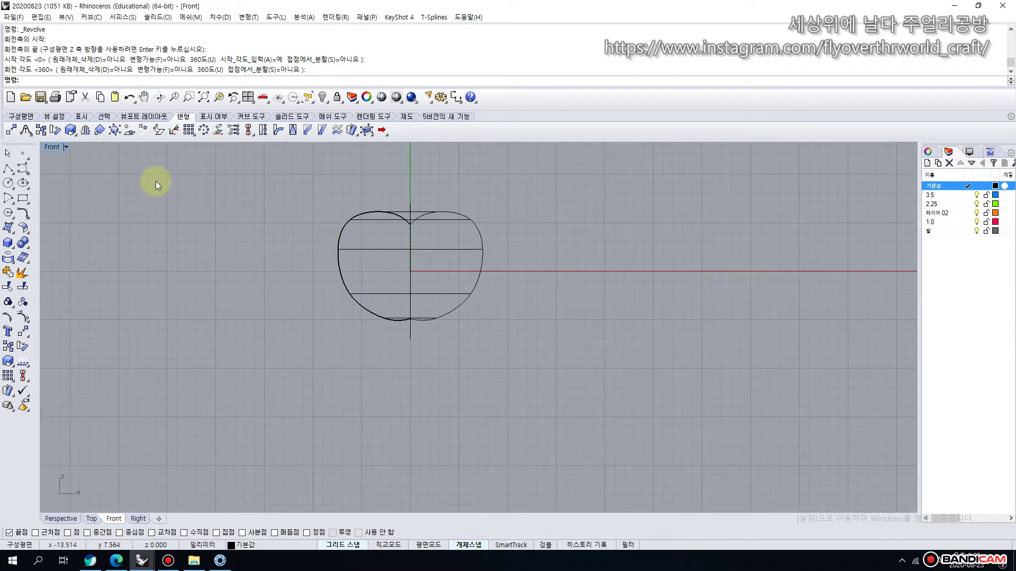
double_click(57, 148)
scroll(627, 225, down, 4)
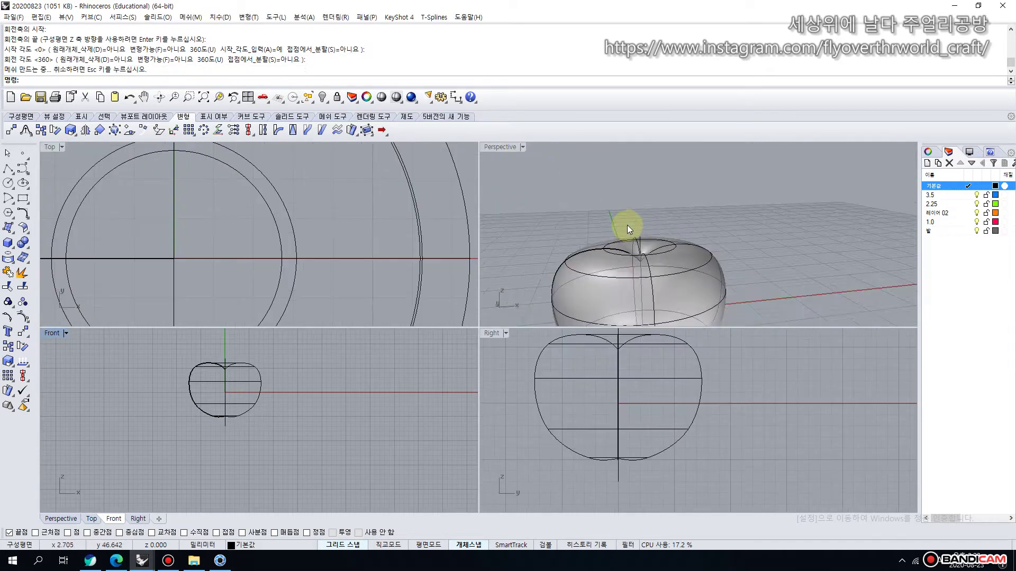
right_drag(626, 233, 709, 249)
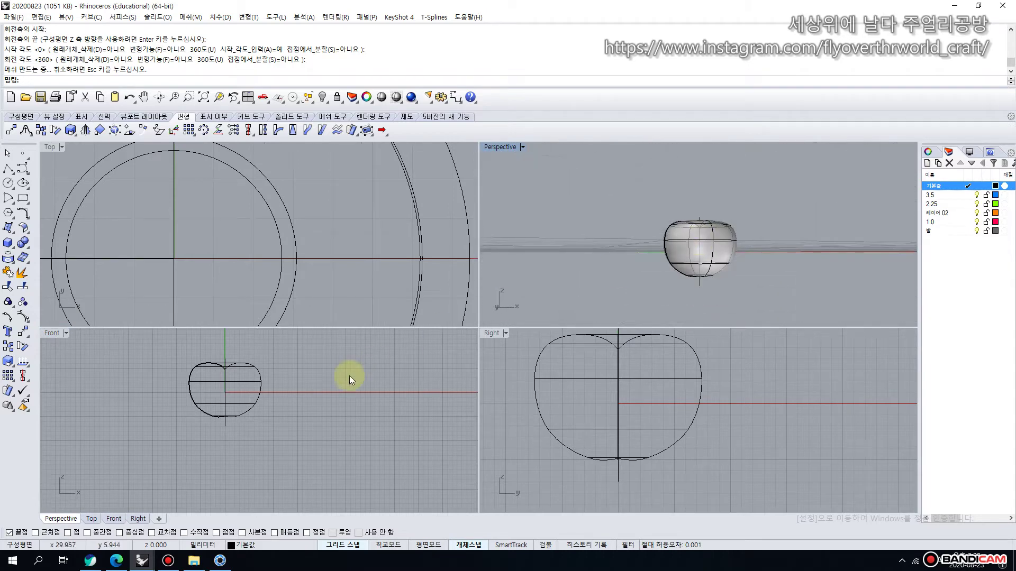
scroll(217, 376, up, 3)
scroll(217, 374, up, 2)
scroll(203, 377, down, 3)
right_drag(213, 379, 277, 390)
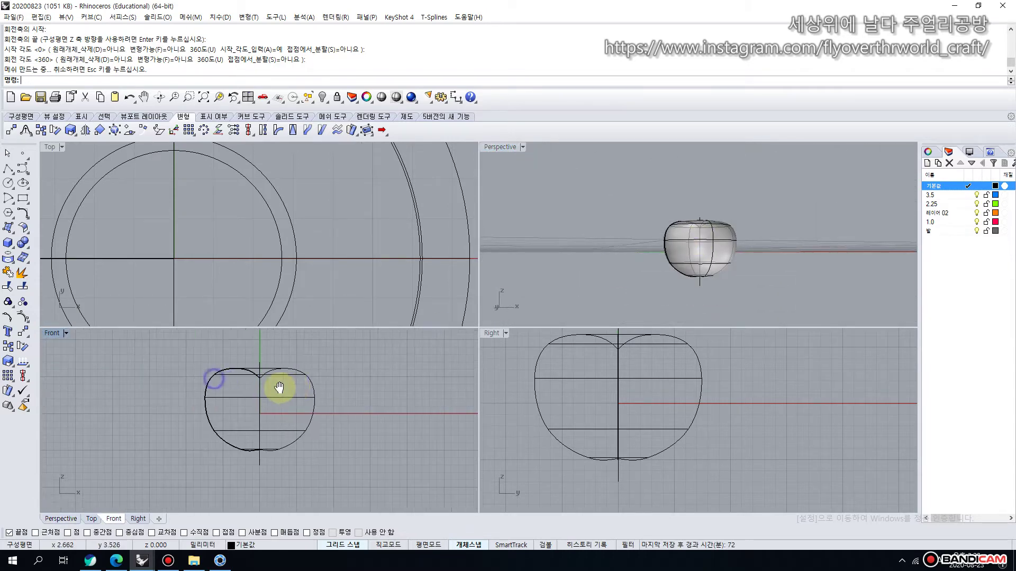
click(284, 397)
key(Delete)
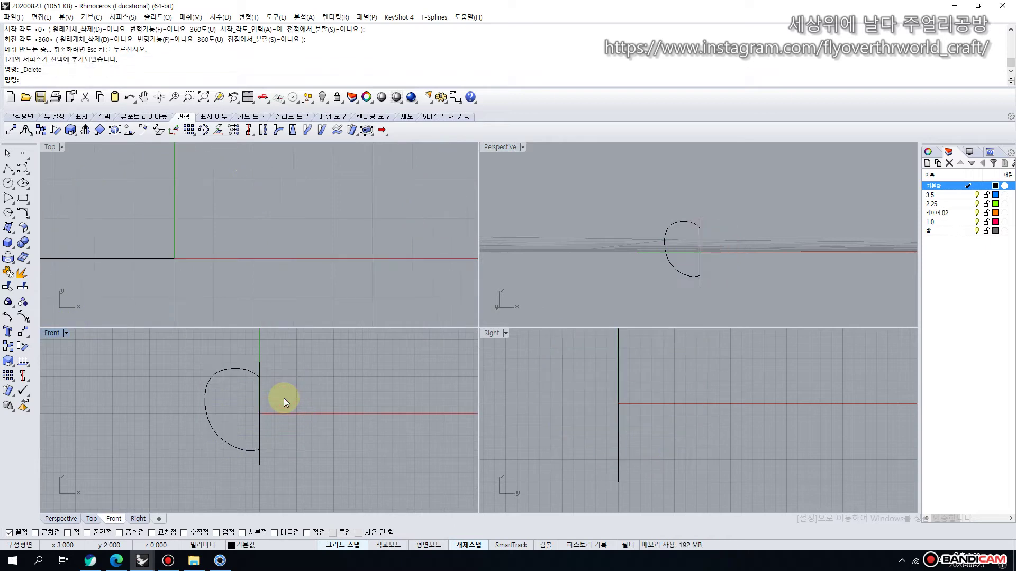
Scale the profile curve slightly narrower horizontally with Scale1D, from the origin with a 9 mm reference distance.
click(205, 391)
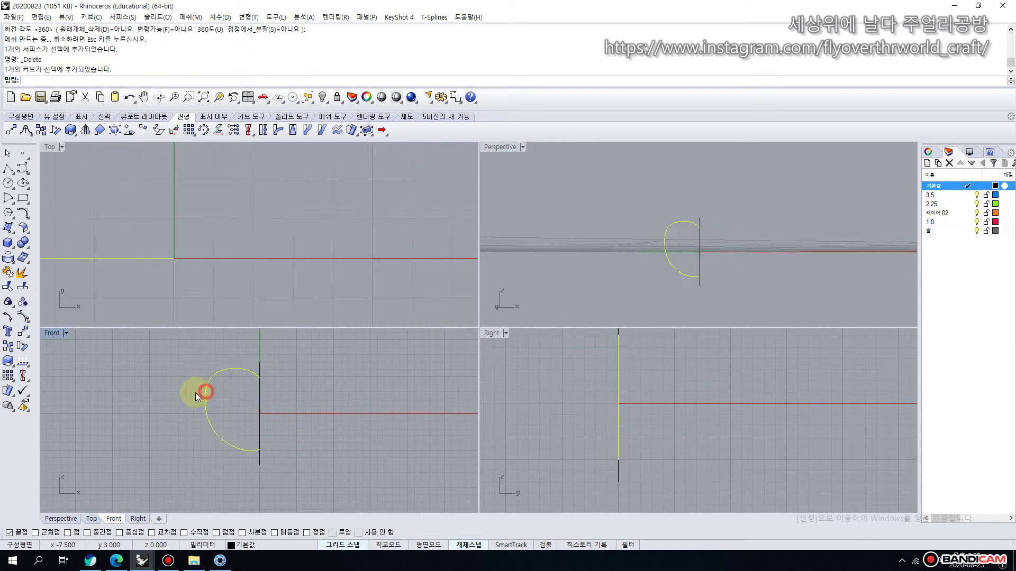
click(21, 380)
click(53, 365)
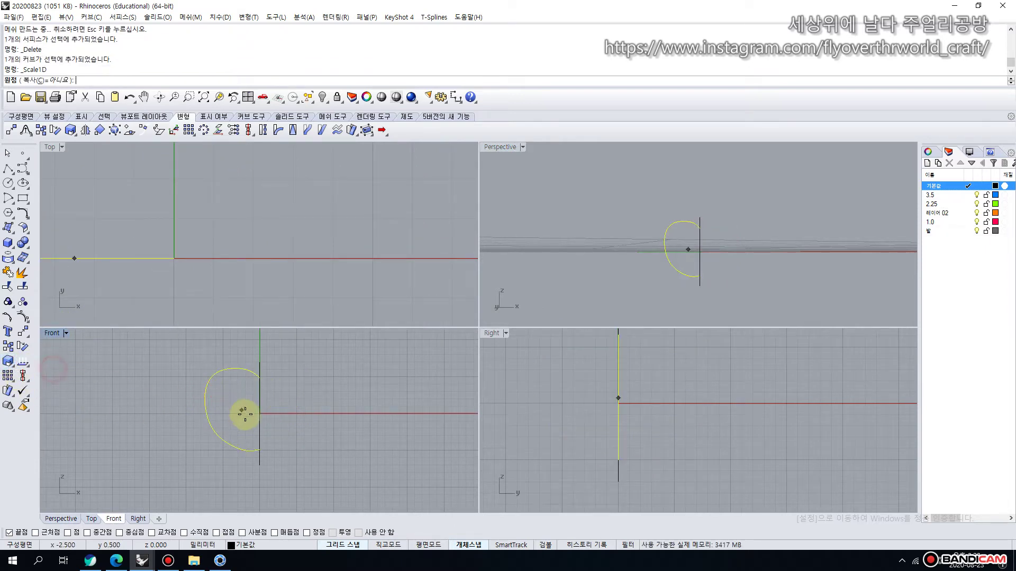
scroll(244, 413, up, 3)
click(272, 413)
click(150, 411)
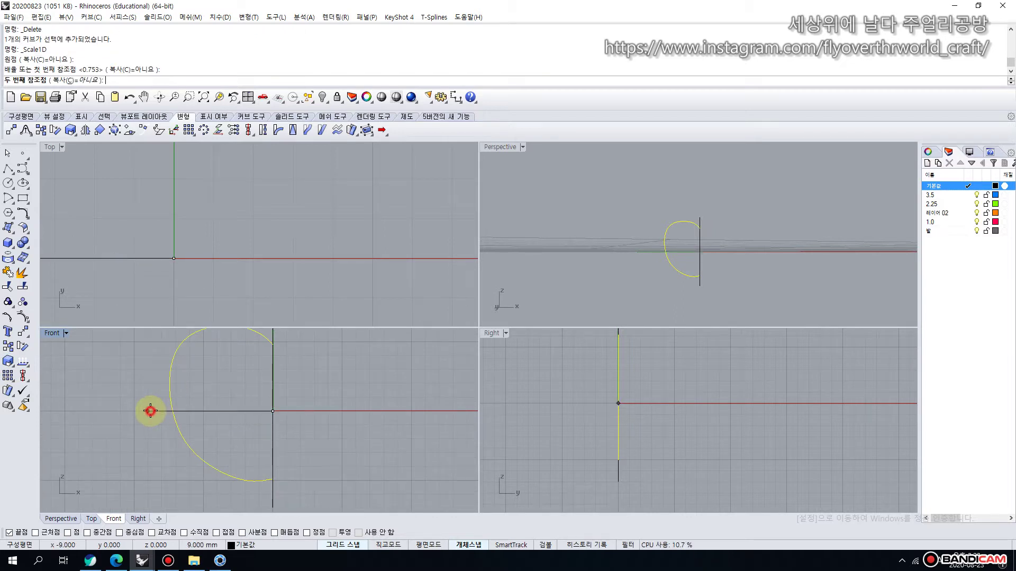
click(153, 411)
scroll(146, 381, down, 3)
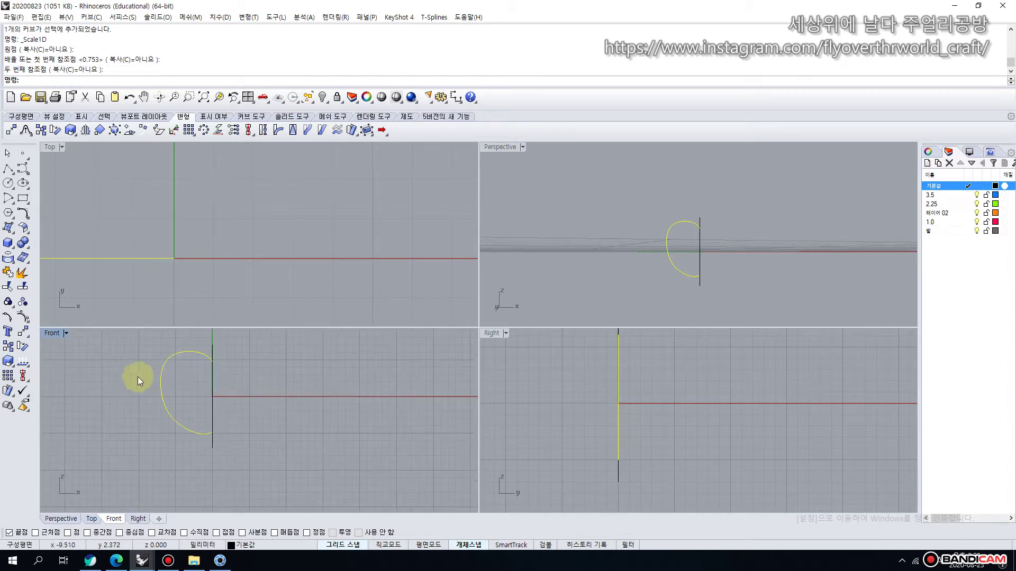
Revolve the narrowed profile 360° about the vertical axis into an apple surface.
right_drag(139, 378, 164, 384)
click(19, 242)
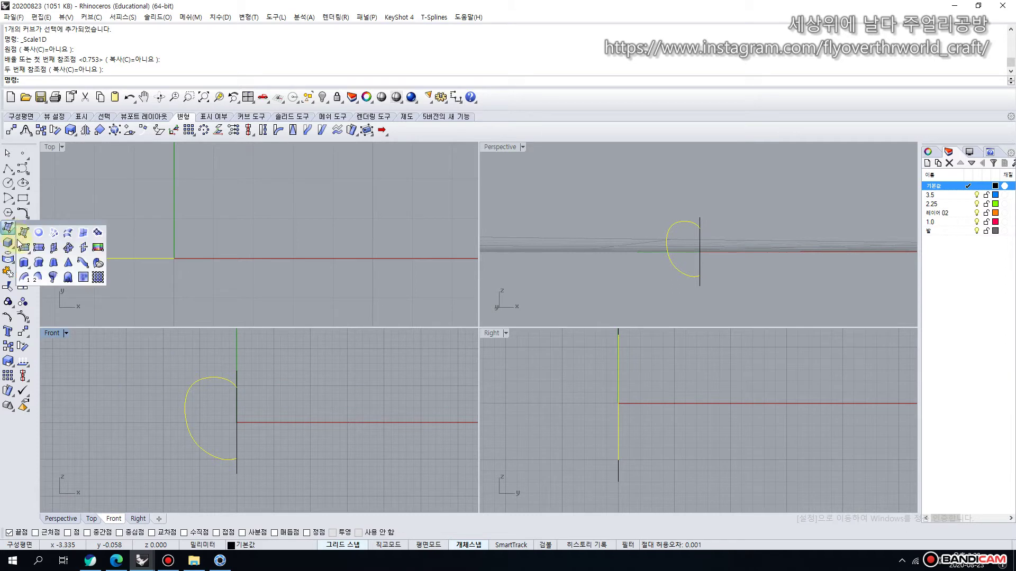
click(52, 275)
click(237, 362)
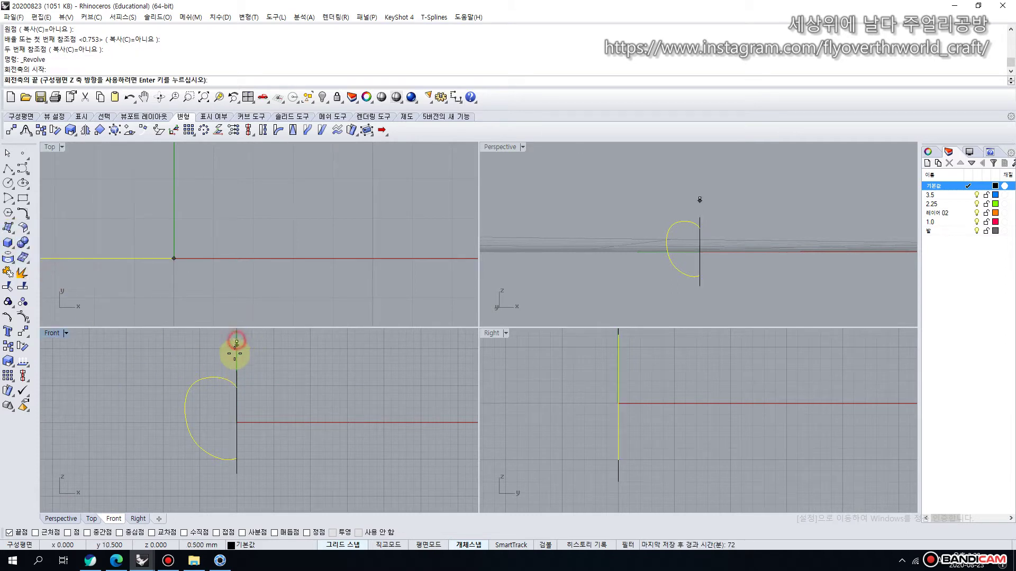
click(237, 358)
key(Return)
key(Return)
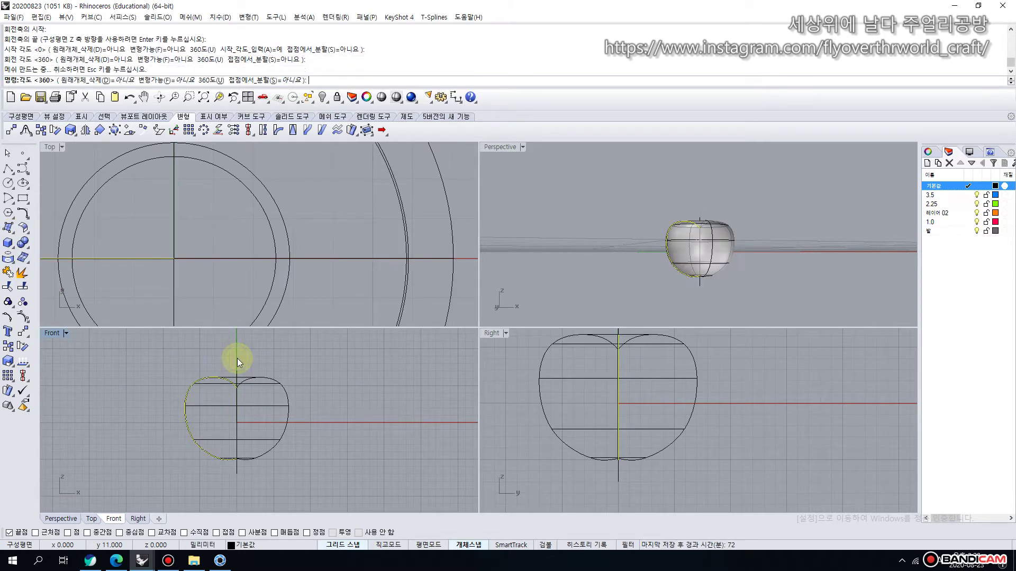
Examine the revolved apple in perspective and in the maximised Front view.
right_drag(630, 206, 660, 245)
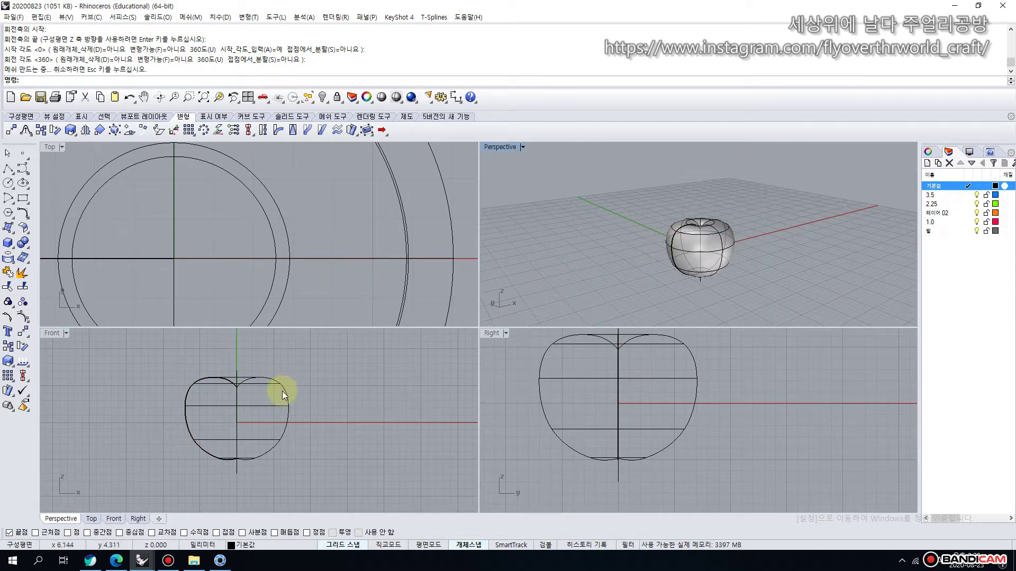
scroll(281, 392, down, 3)
scroll(335, 296, down, 3)
right_drag(328, 389, 284, 362)
double_click(49, 333)
right_drag(427, 304, 280, 257)
scroll(401, 265, up, 5)
scroll(231, 220, down, 2)
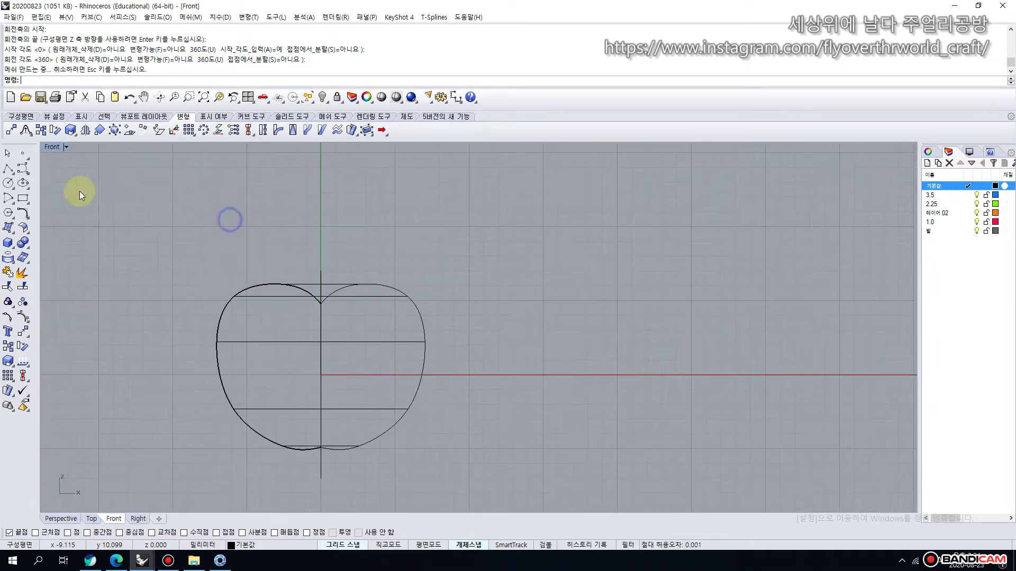
Try a first stem curve above the apple's dimple and turn off grid and end-point snapping.
click(23, 168)
scroll(307, 244, up, 1)
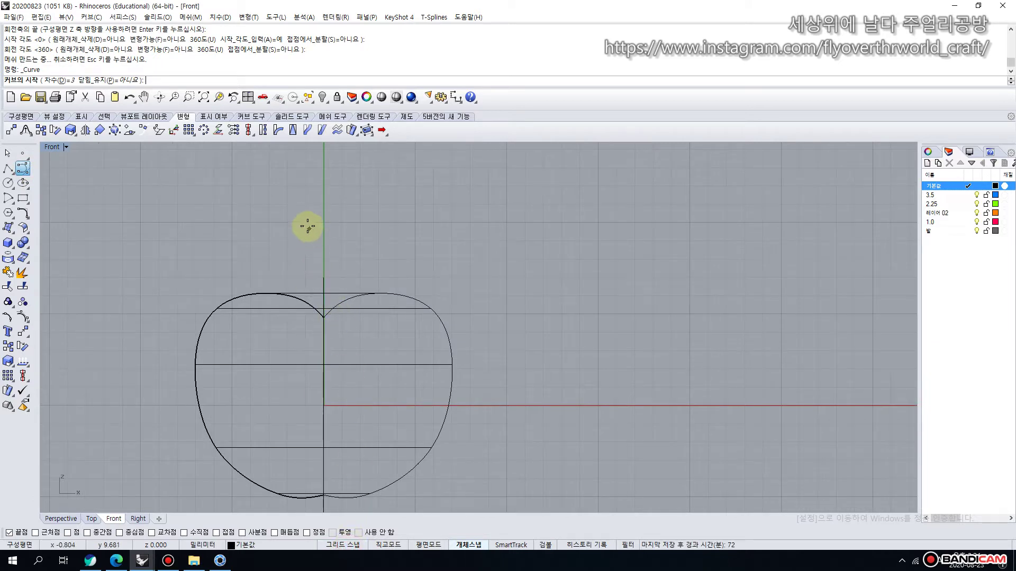
click(299, 222)
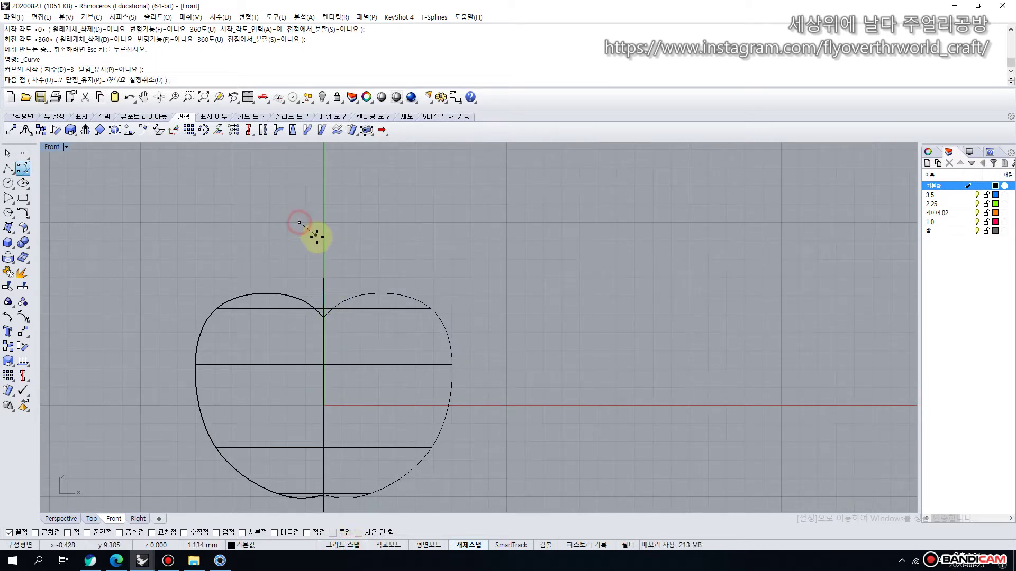
click(327, 261)
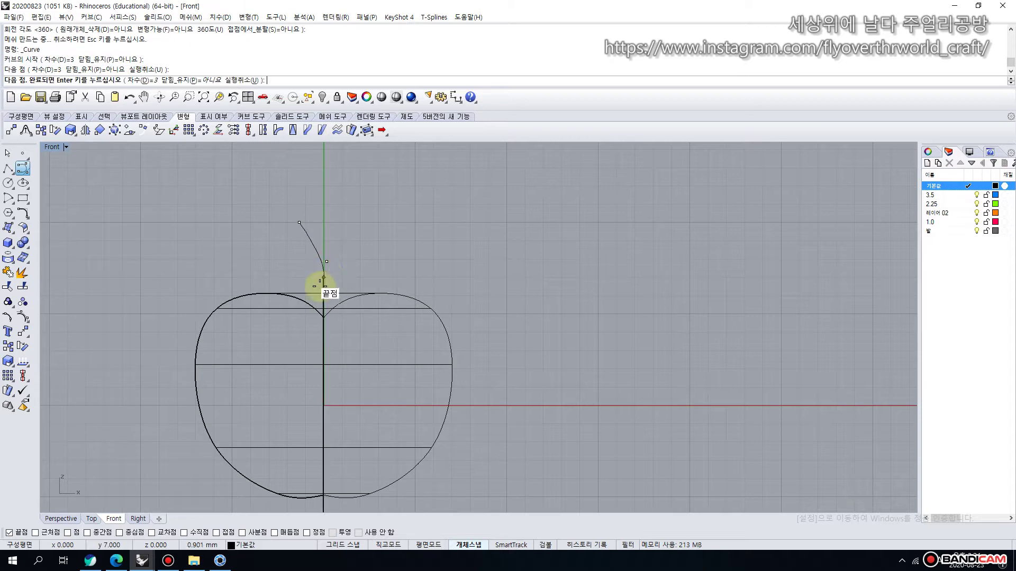
click(9, 532)
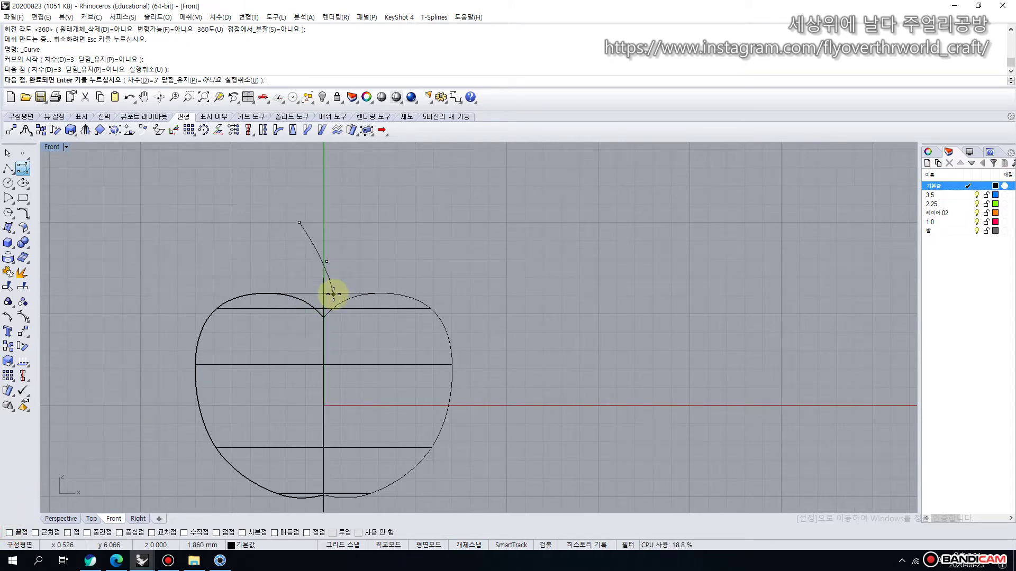
key(Escape)
Draw the stem's right edge as a four-point curve from above the apple, bending down into the top dimple.
right_click(303, 221)
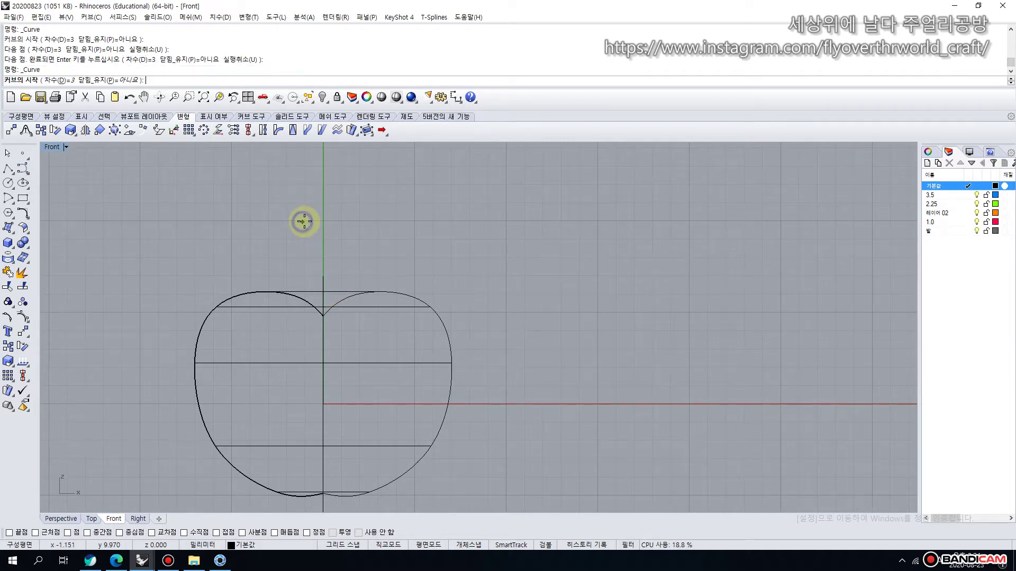
click(306, 219)
click(328, 249)
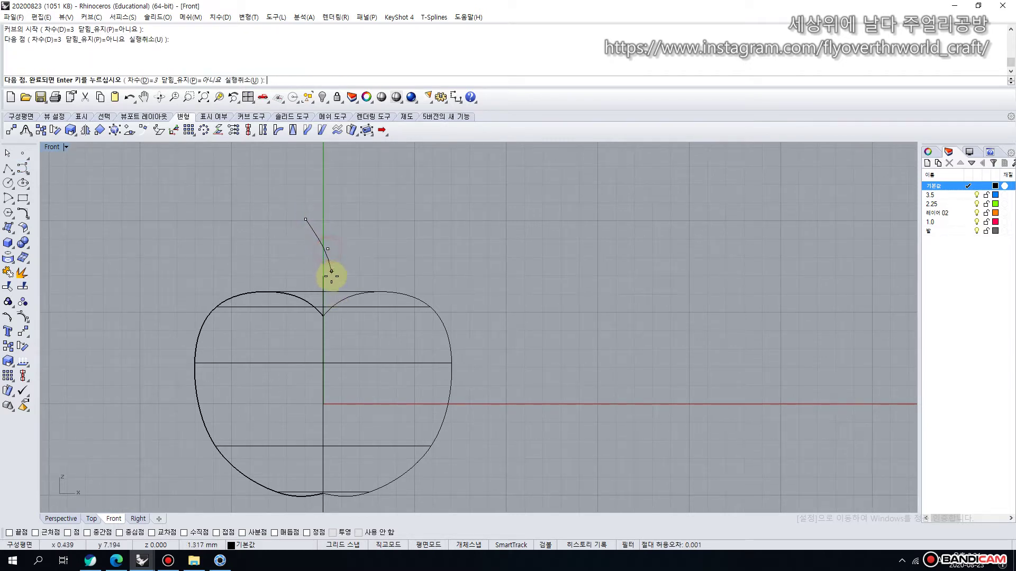
click(333, 286)
click(327, 322)
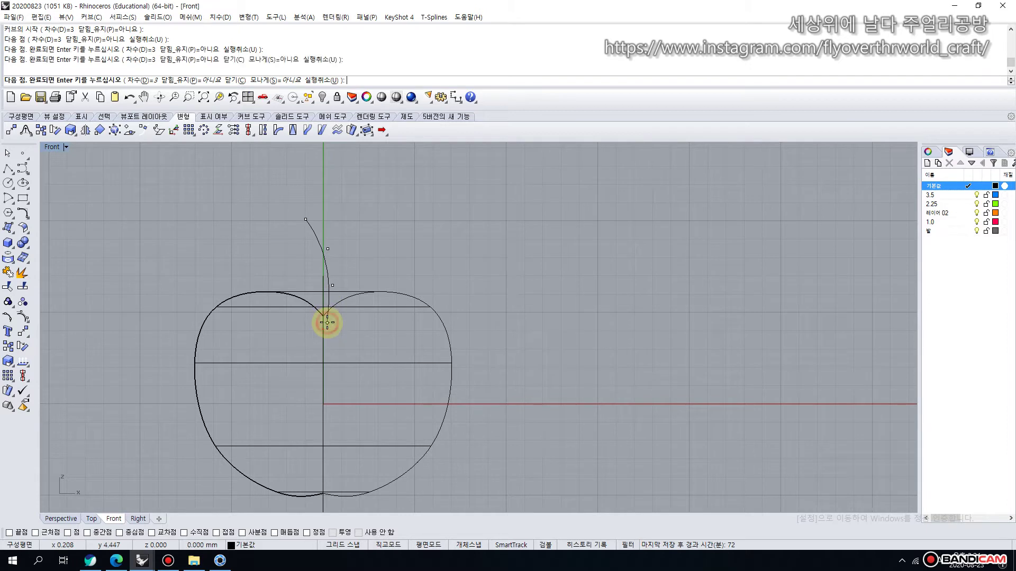
right_click(327, 323)
Draw the stem's left edge as a four-point curve, bending down into the top dimple beside the right edge.
right_click(275, 251)
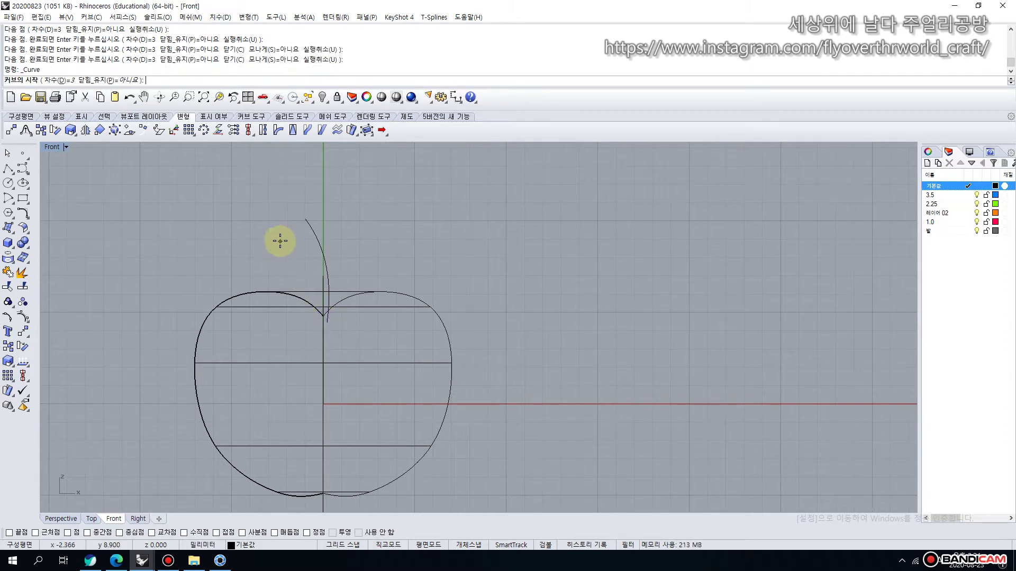
click(280, 242)
click(305, 271)
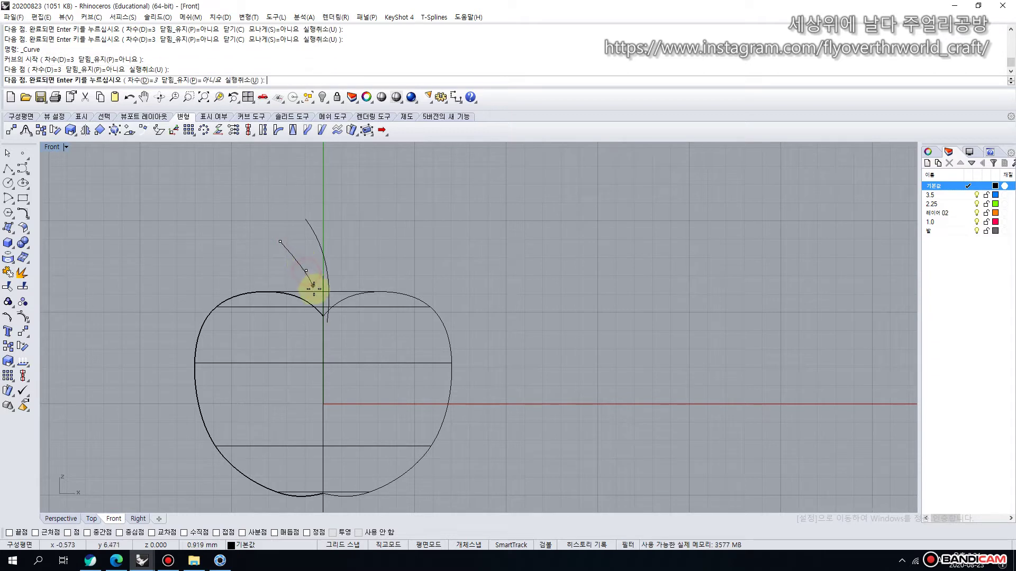
click(316, 295)
click(317, 318)
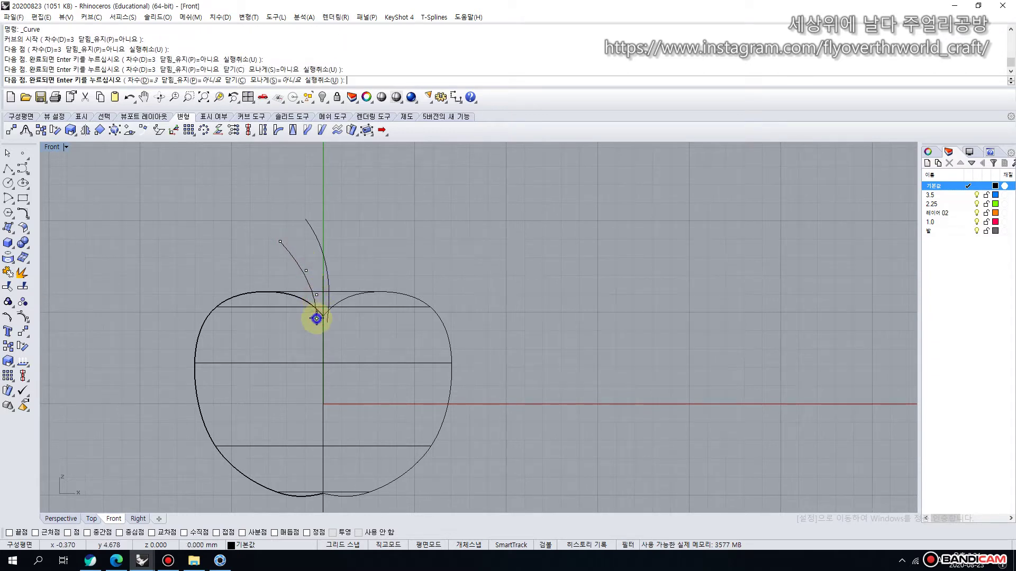
key(Return)
Turn on the edit points of both stem edge curves.
click(300, 273)
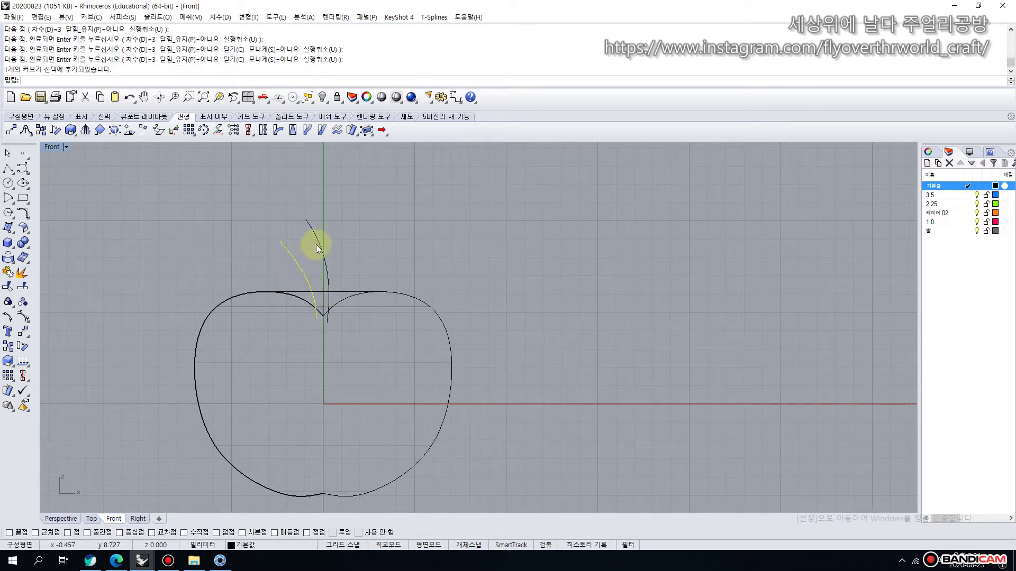
click(319, 245)
click(6, 318)
click(282, 252)
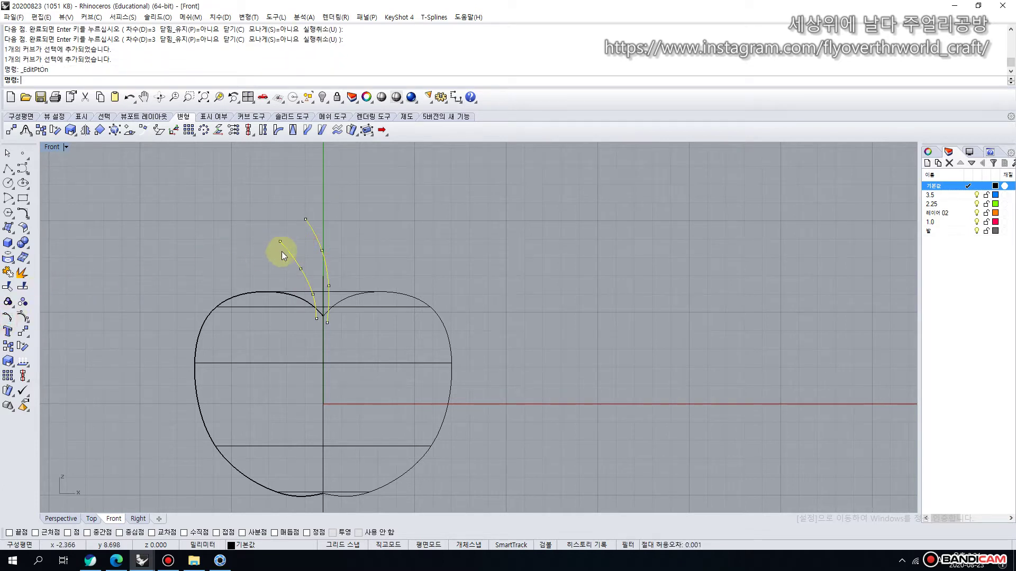
Shift the upper three edit points of the stem's right edge slightly outward to the right, leaving its lower end in place.
scroll(316, 284, up, 4)
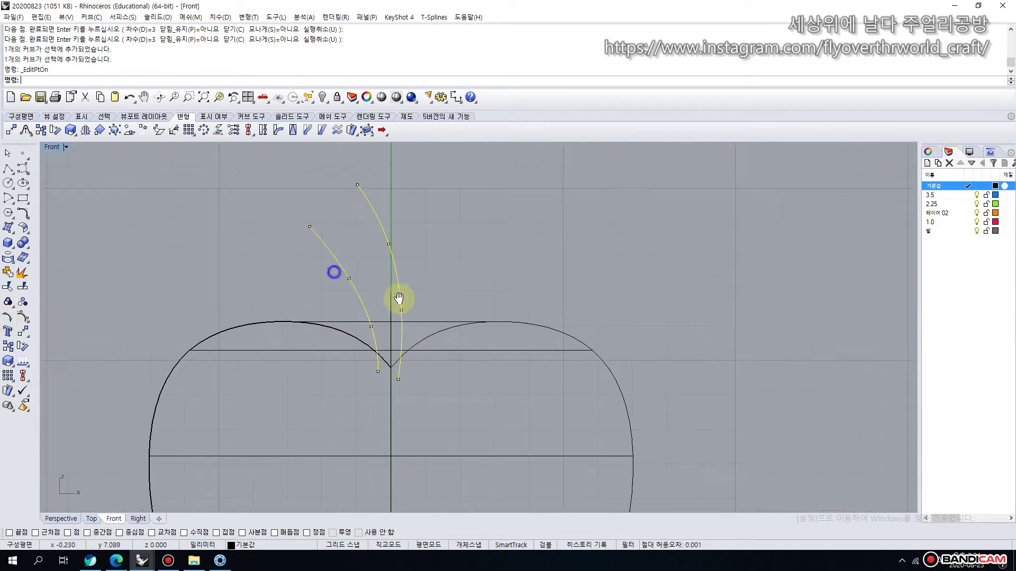
click(365, 181)
click(379, 196)
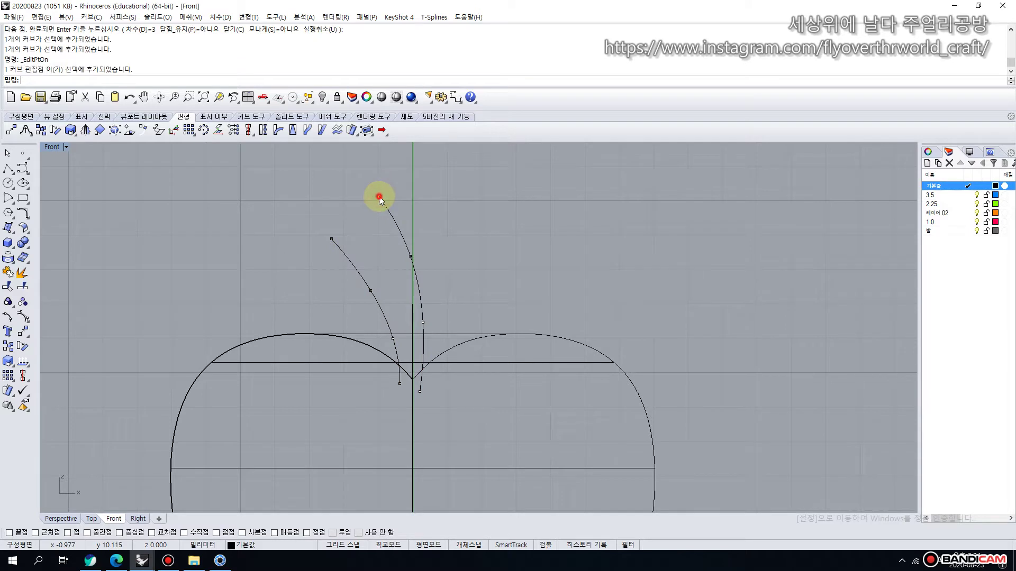
drag(379, 197, 390, 191)
click(410, 256)
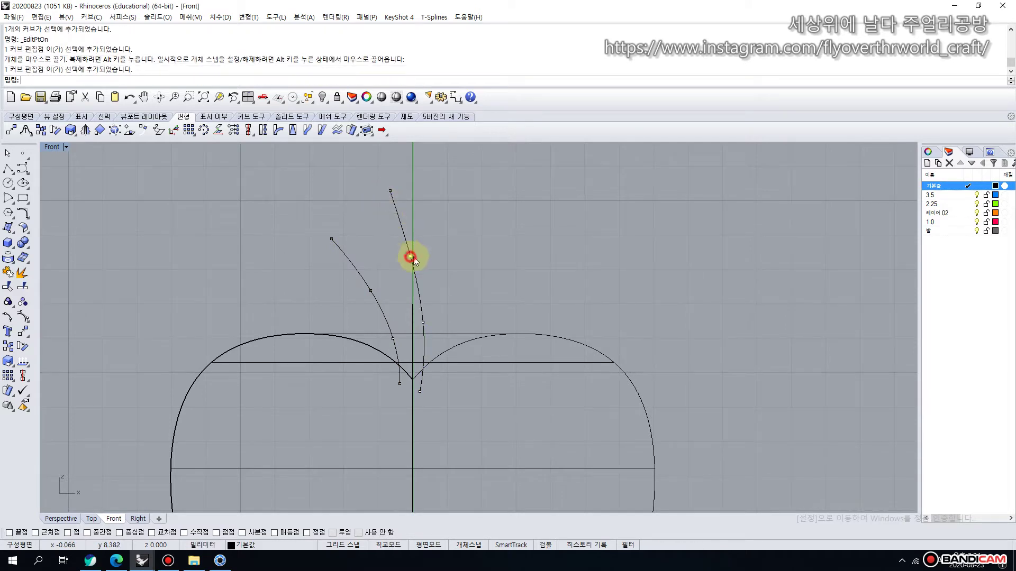
drag(410, 256, 418, 254)
click(423, 322)
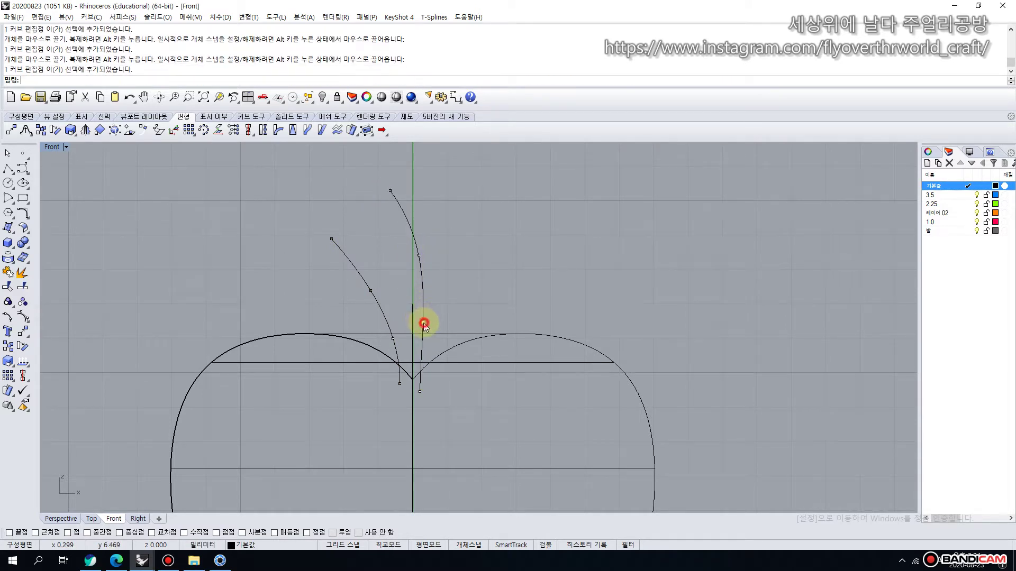
drag(423, 322, 427, 320)
Nudge the upper three edit points of the stem's left edge slightly upward to smooth its bend, and turn off the edit points.
click(370, 292)
drag(370, 291, 373, 284)
drag(332, 238, 332, 231)
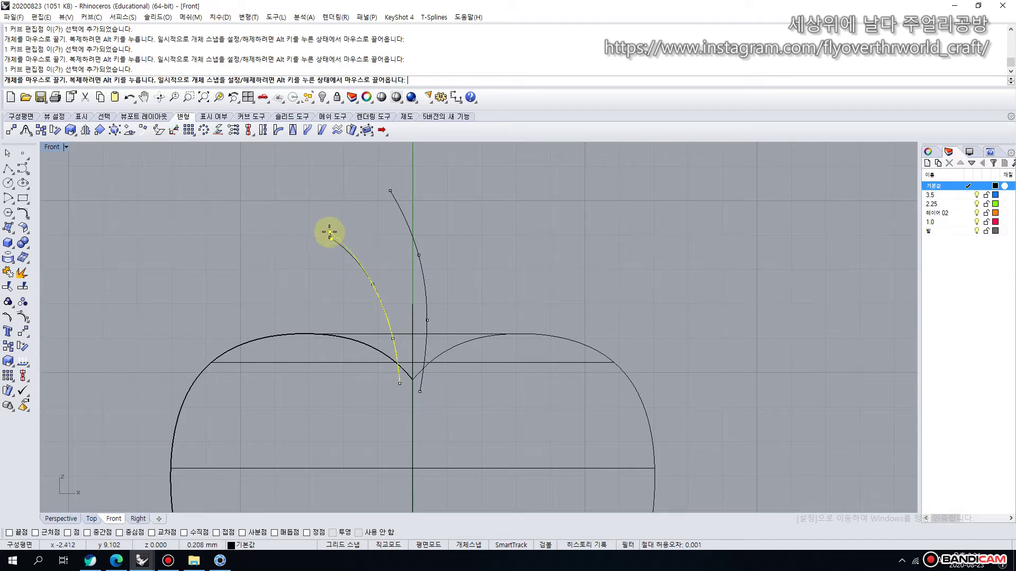
drag(329, 231, 329, 232)
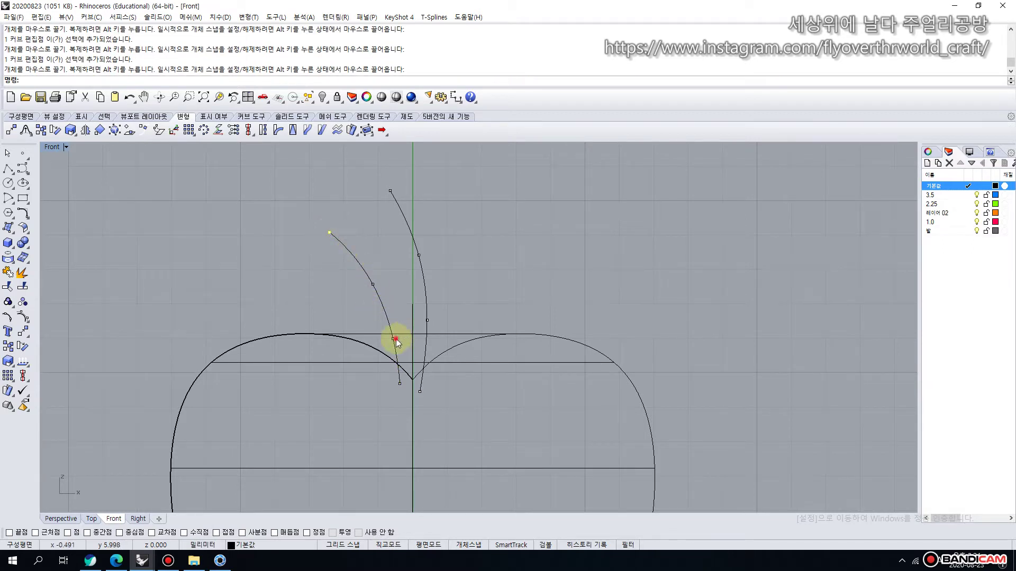
click(393, 339)
drag(398, 340, 395, 336)
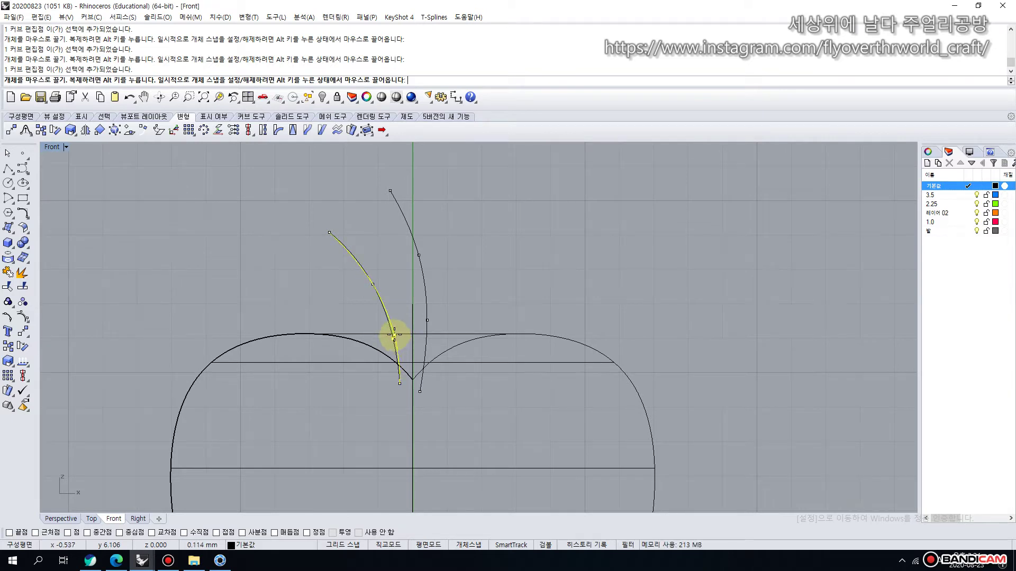
drag(394, 335, 392, 335)
key(Escape)
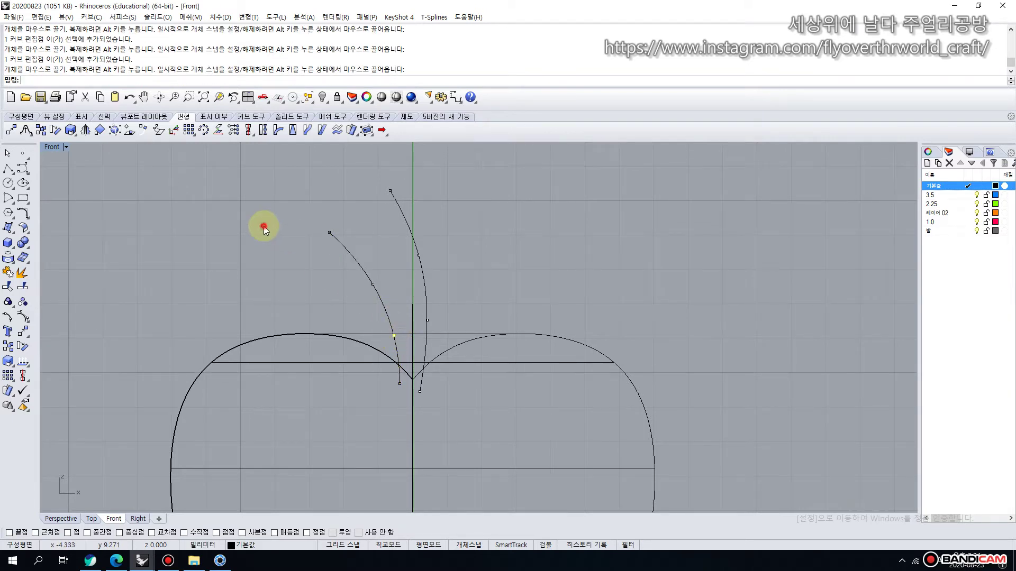
click(9, 154)
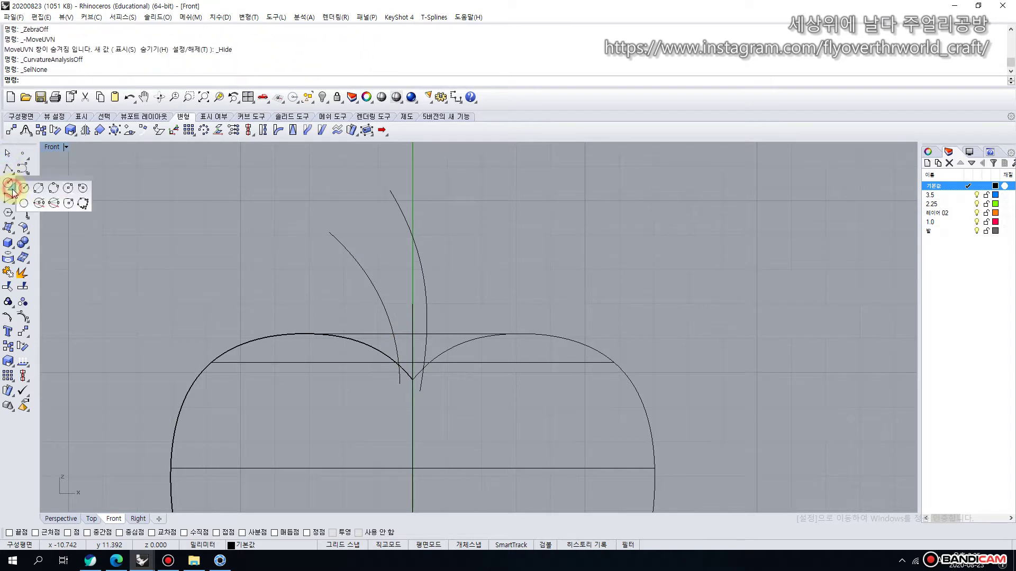
With end-point snapping on, draw a vertical circle by diameter between the top ends of the two stem curves.
click(37, 189)
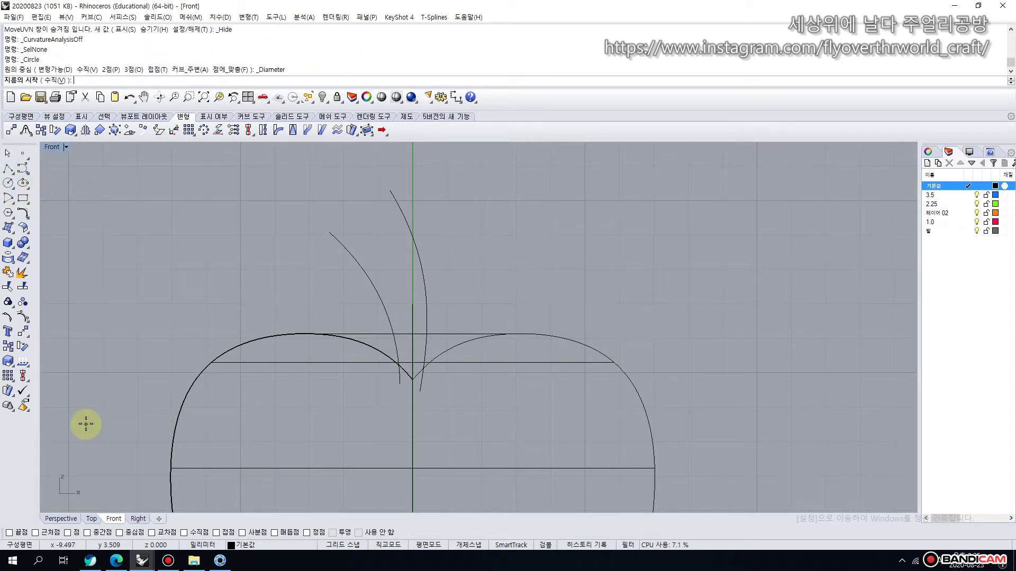
click(9, 533)
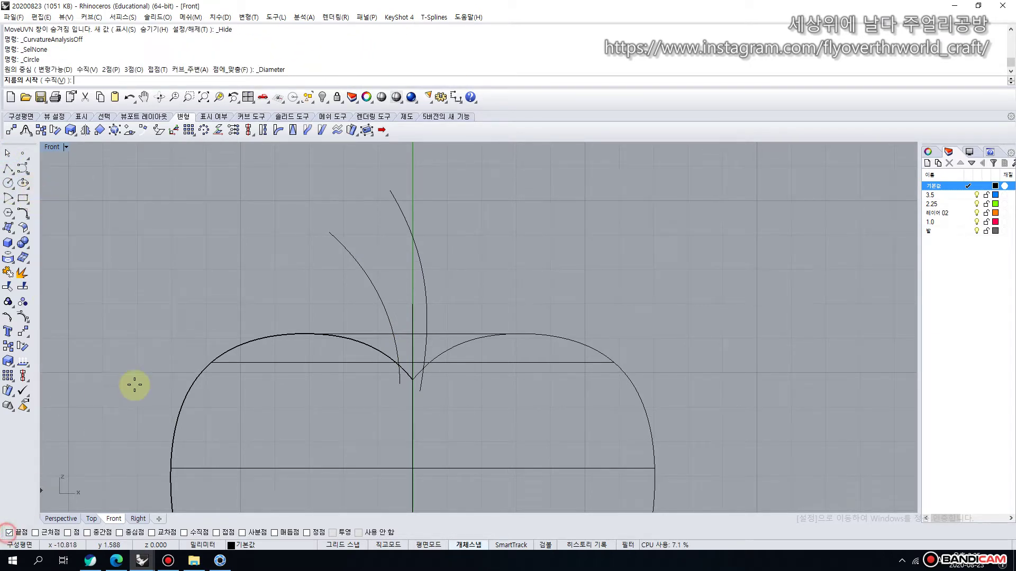
click(57, 81)
click(388, 190)
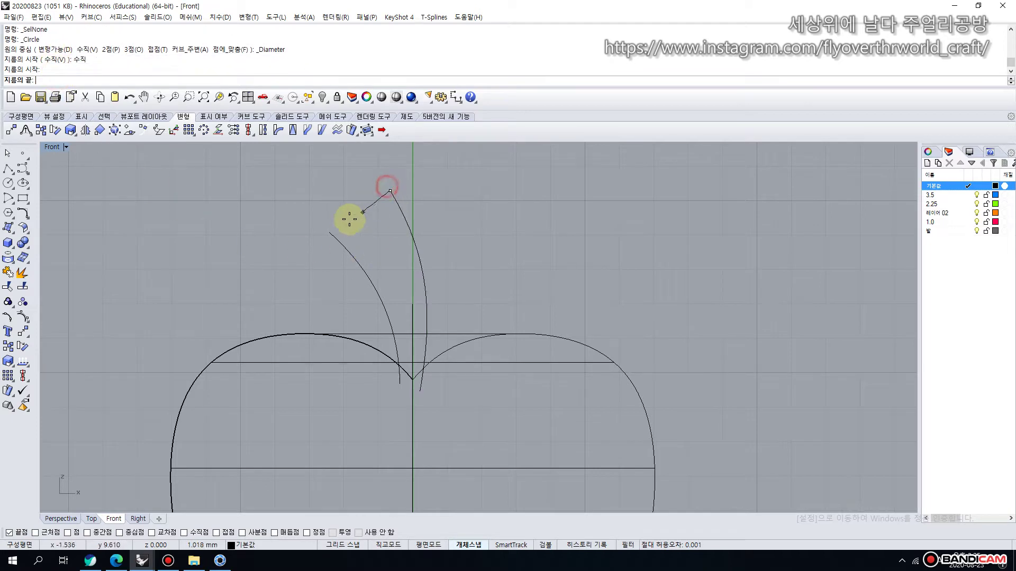
click(330, 232)
key(Return)
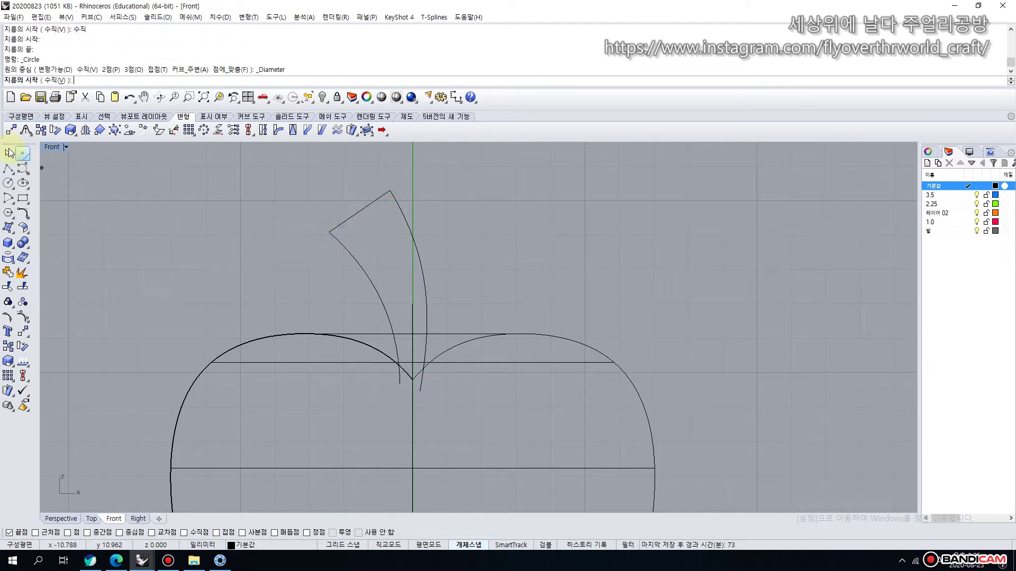
click(10, 153)
Sweep the circle along the two stem edge curves as rails without simplifying, and check the stem in perspective.
click(8, 227)
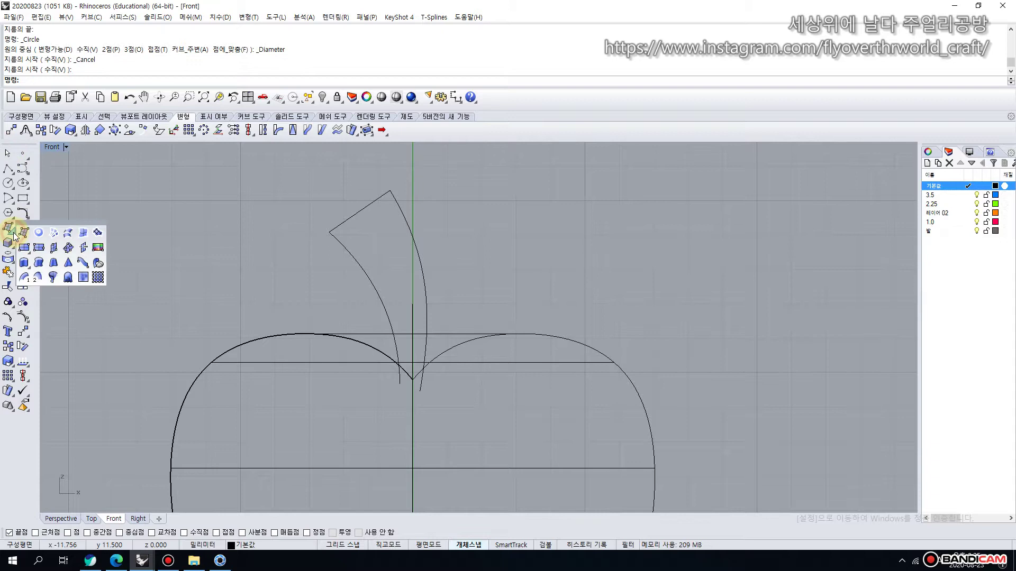
click(26, 276)
click(401, 221)
click(354, 257)
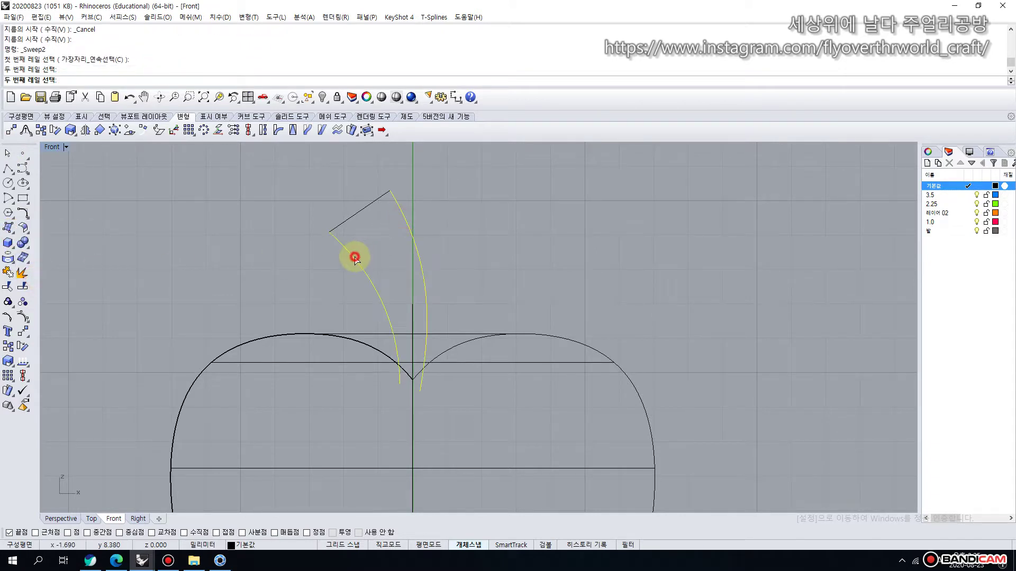
click(359, 211)
key(Return)
key(Return)
key(Return)
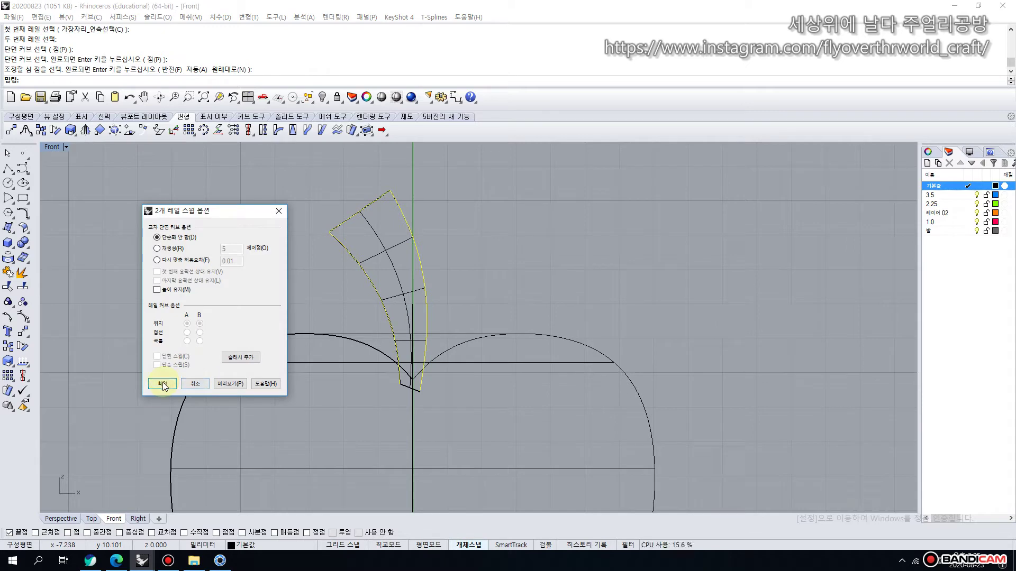
click(163, 382)
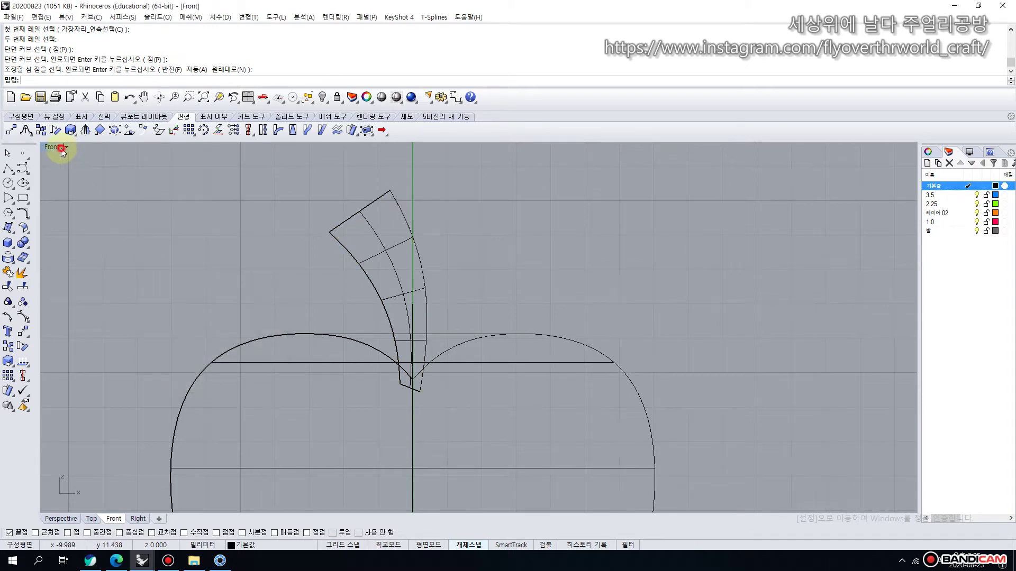
double_click(61, 149)
mouse_move(656, 214)
right_down()
mouse_move(657, 231)
mouse_move(603, 202)
mouse_move(653, 198)
mouse_move(641, 208)
right_up()
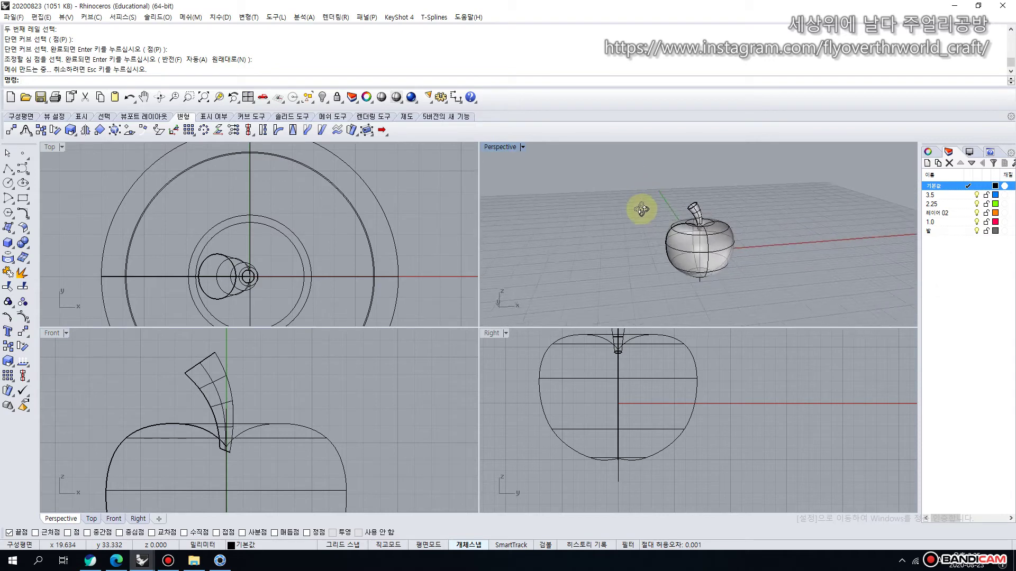
With end-point snapping off, draw the leaf's upper edge in the Front view as a six-point curve arching right from inside the stem.
double_click(53, 332)
right_drag(352, 291, 207, 278)
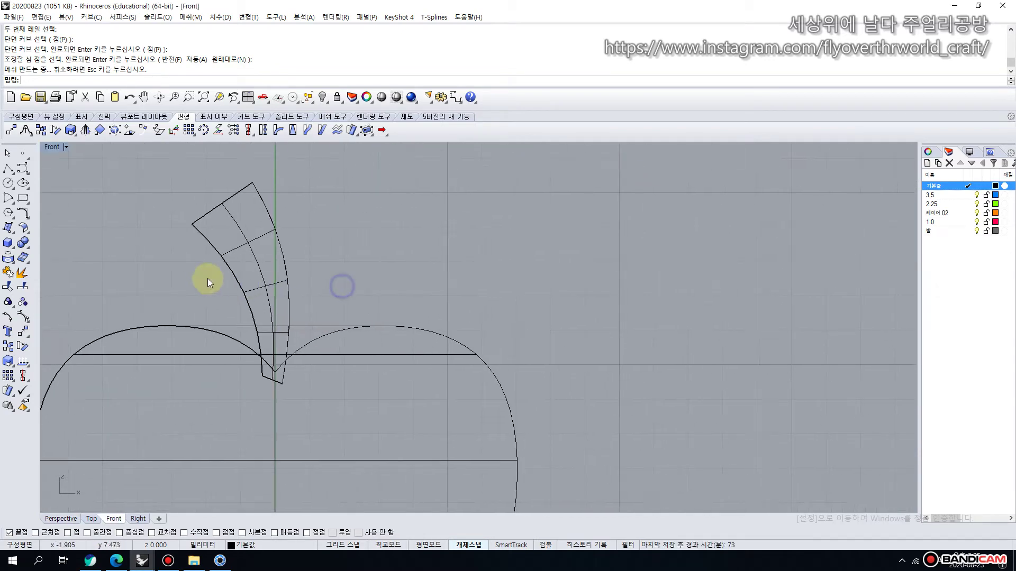
click(22, 168)
click(9, 532)
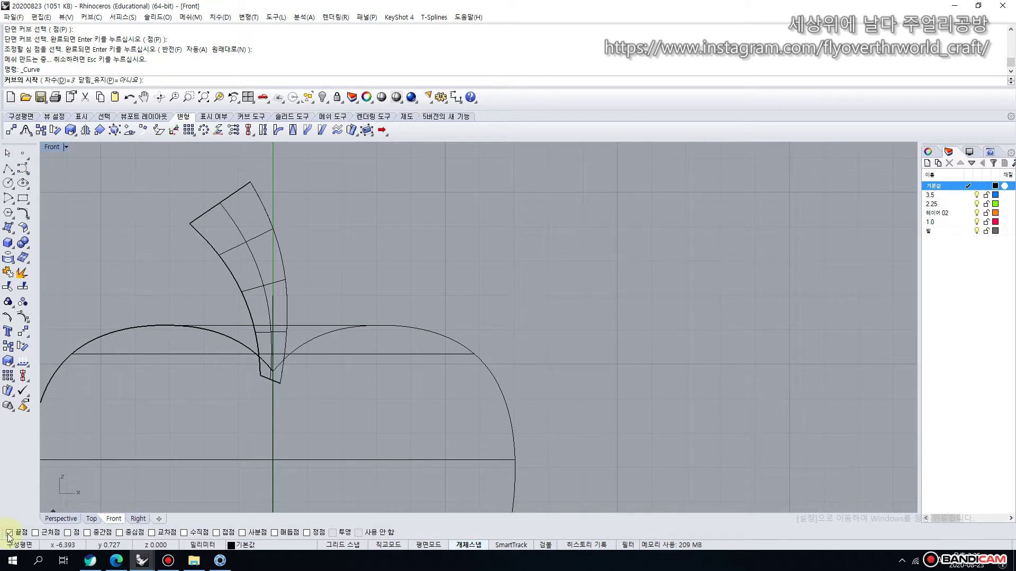
click(273, 288)
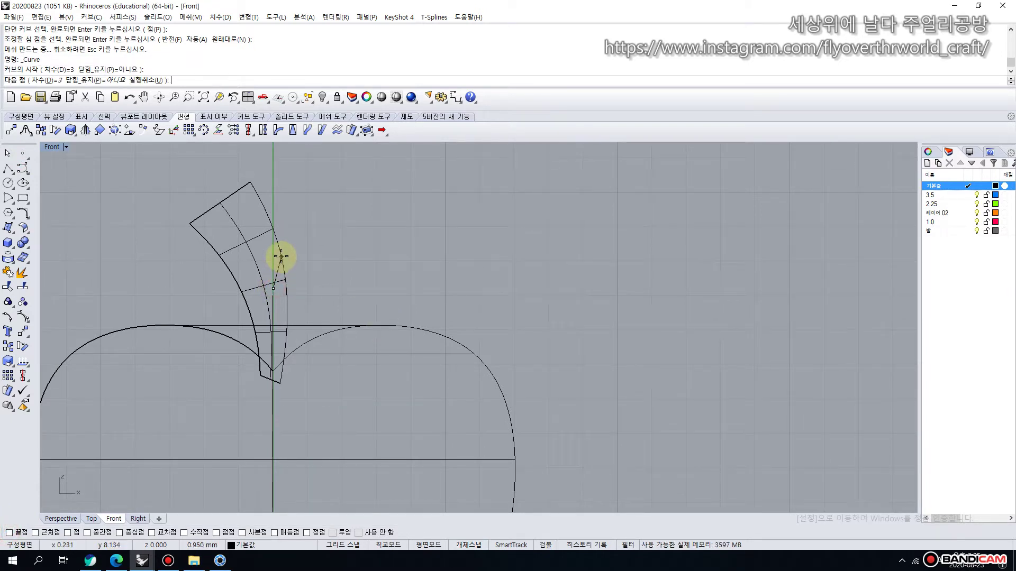
click(281, 256)
click(300, 216)
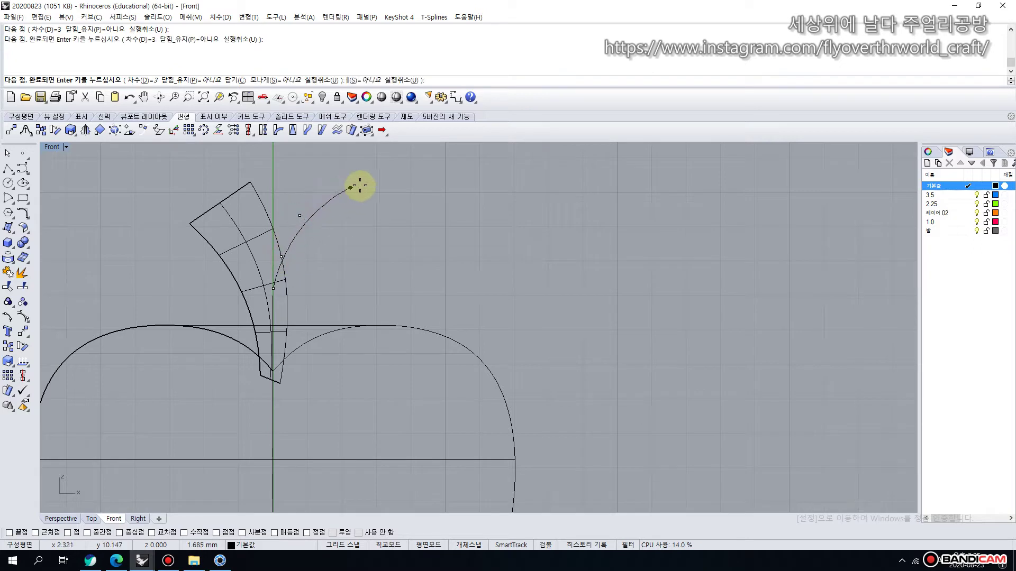
click(360, 186)
click(443, 206)
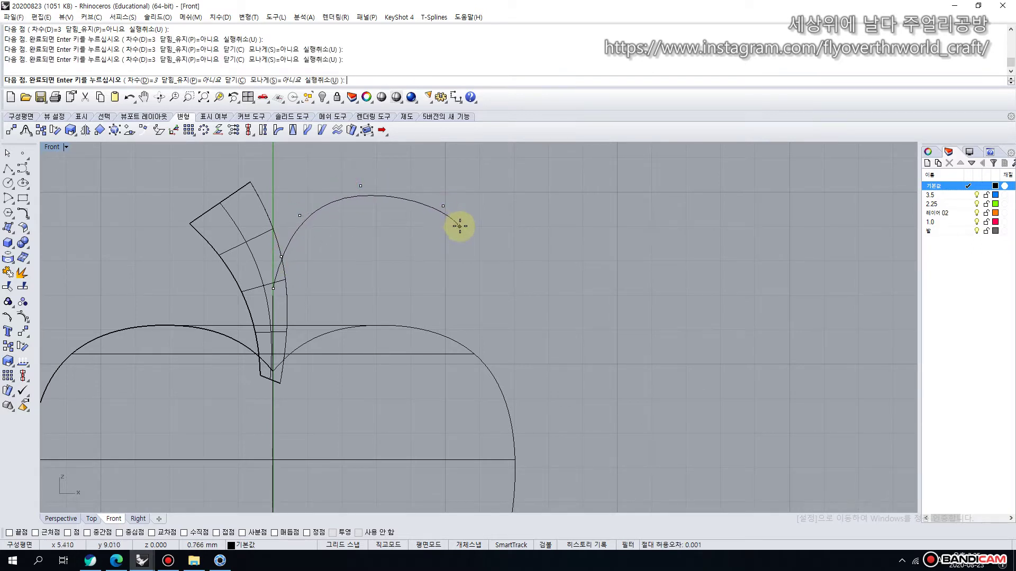
click(458, 227)
right_click(458, 227)
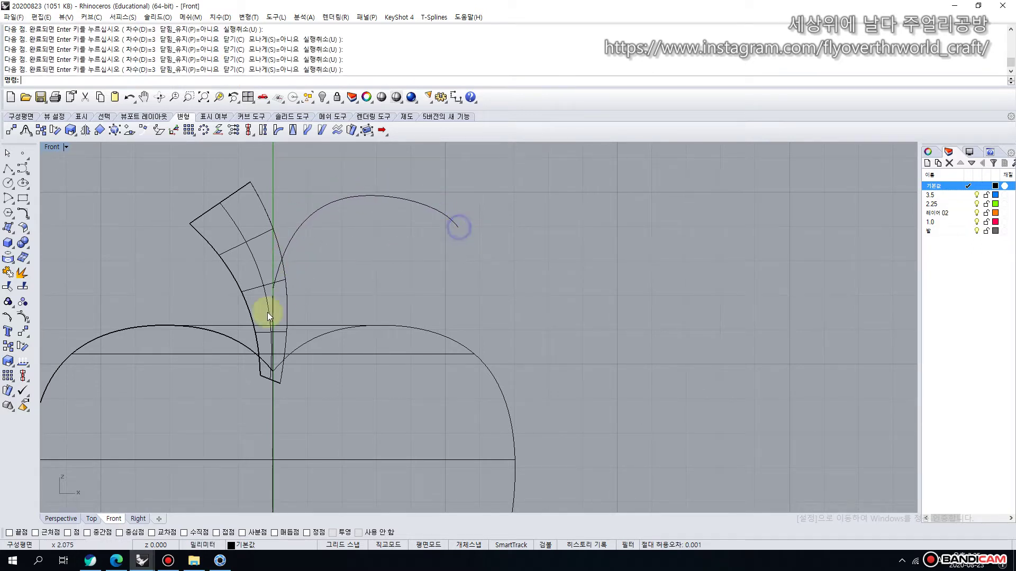
With end-point snapping on, draw the leaf's lower edge as a five-point curve from the stem to the upper edge's outer tip.
click(15, 527)
right_click(301, 292)
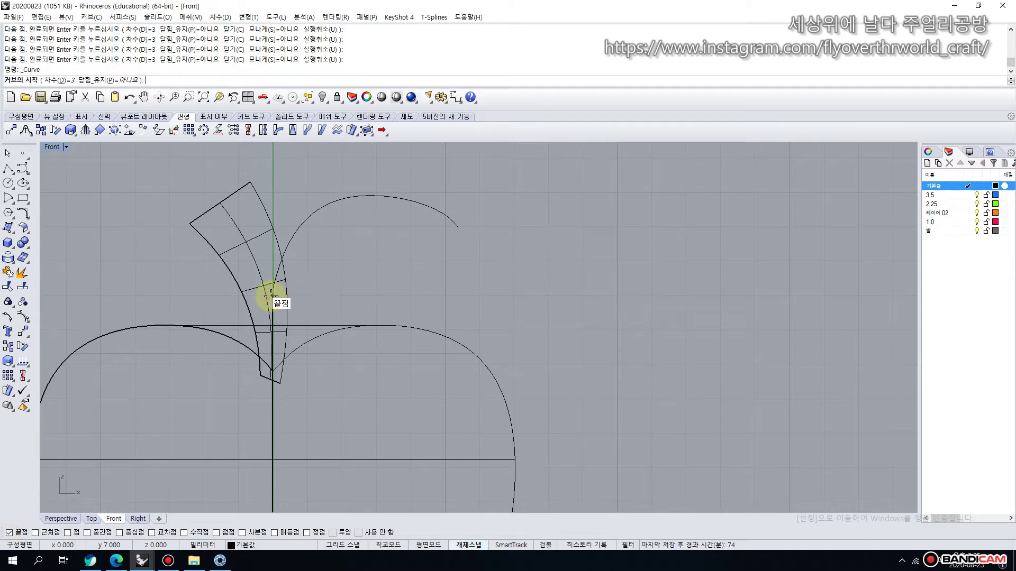
click(272, 295)
click(326, 312)
click(394, 296)
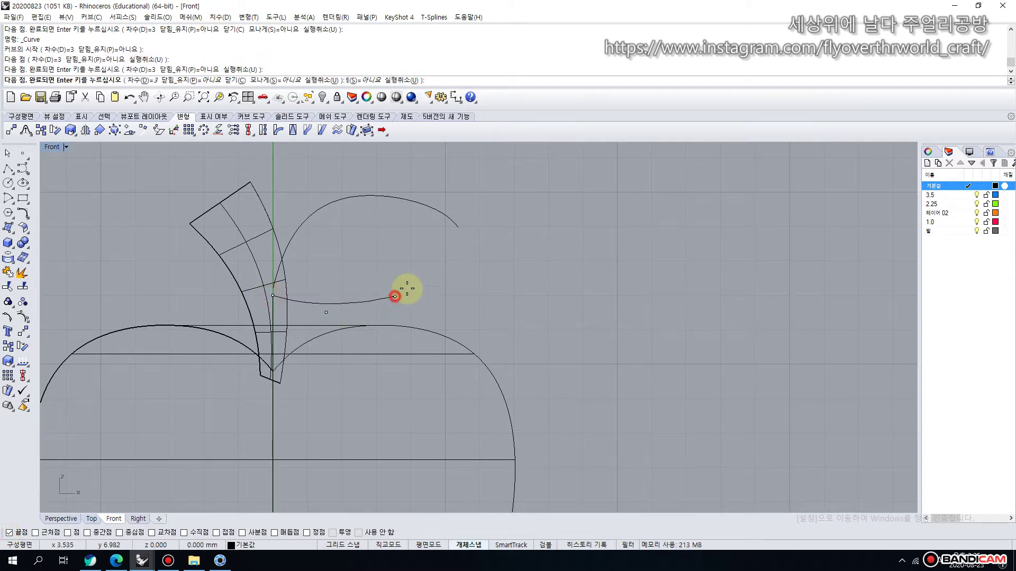
click(440, 256)
click(457, 228)
right_click(456, 228)
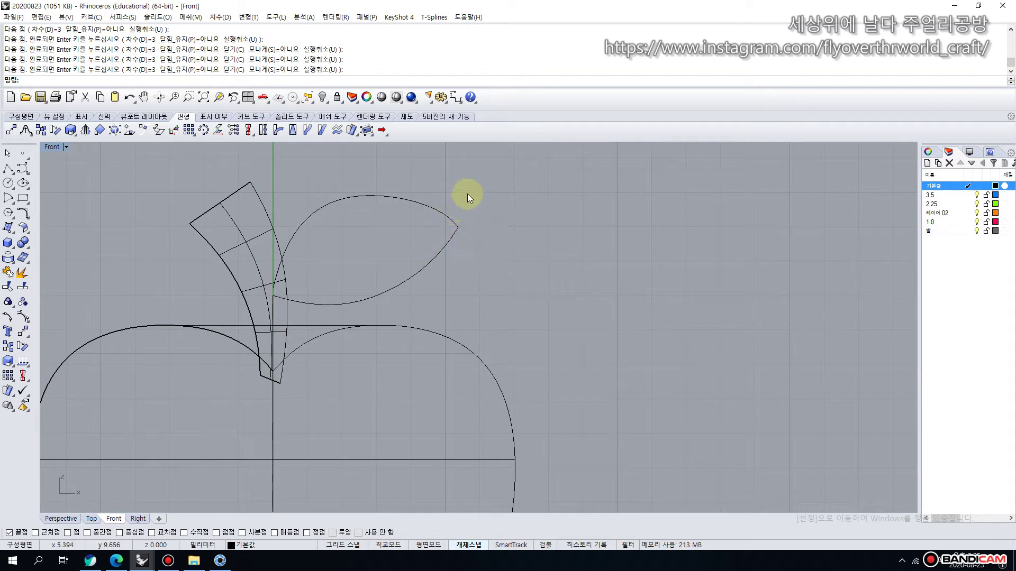
Show edit points on both leaf curves and shift the upper edge's three outer middle points slightly toward the stem.
drag(468, 194, 270, 268)
click(9, 318)
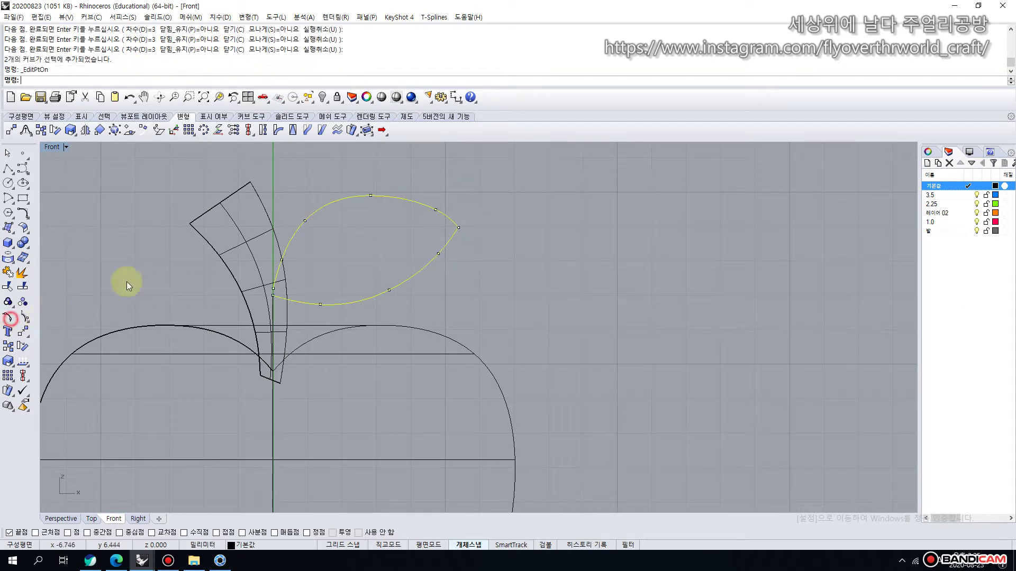
click(435, 211)
drag(432, 204, 365, 195)
shift+click(371, 195)
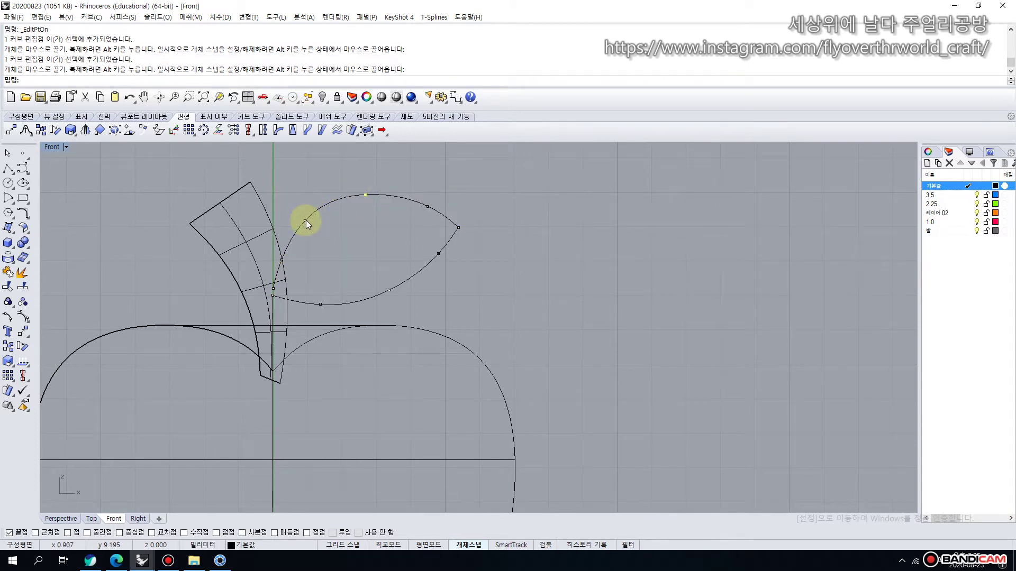
mouse_move(306, 220)
mouse_down()
mouse_move(288, 230)
mouse_move(298, 226)
mouse_up()
Move the upper leaf edge's edit point where it crosses the stem slightly inward, and turn the edit points off.
click(280, 261)
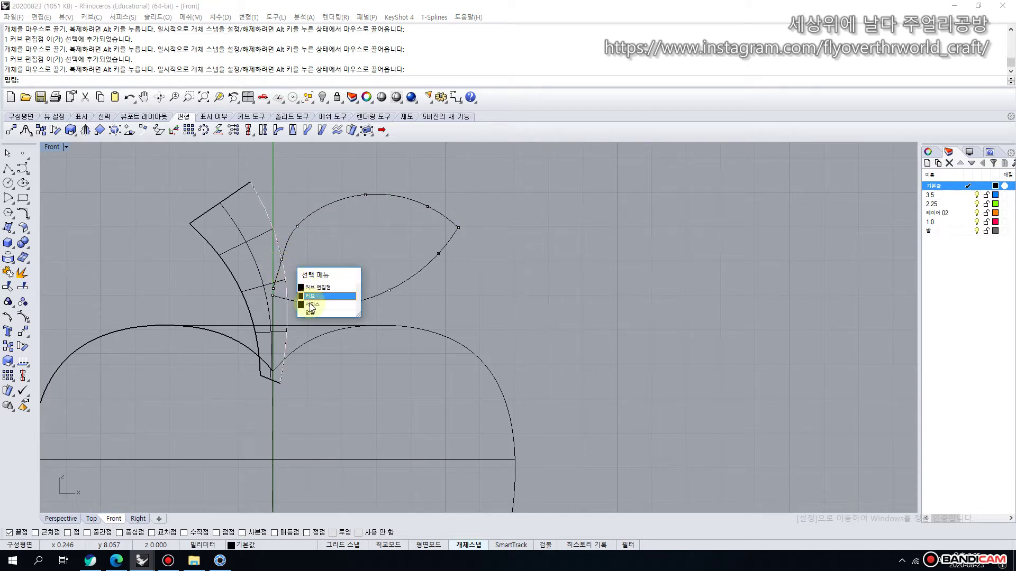
click(302, 290)
click(282, 259)
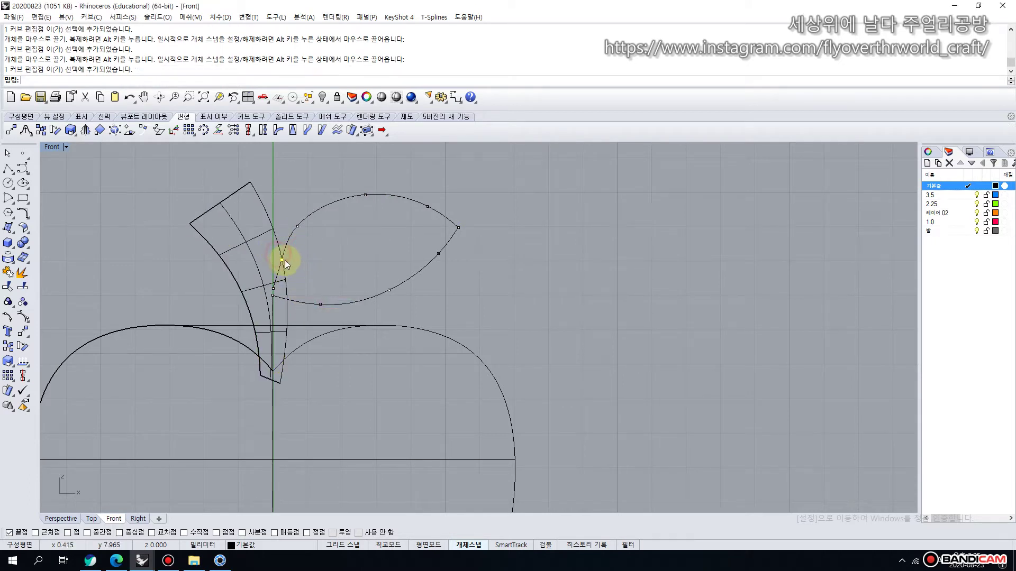
drag(282, 259, 279, 261)
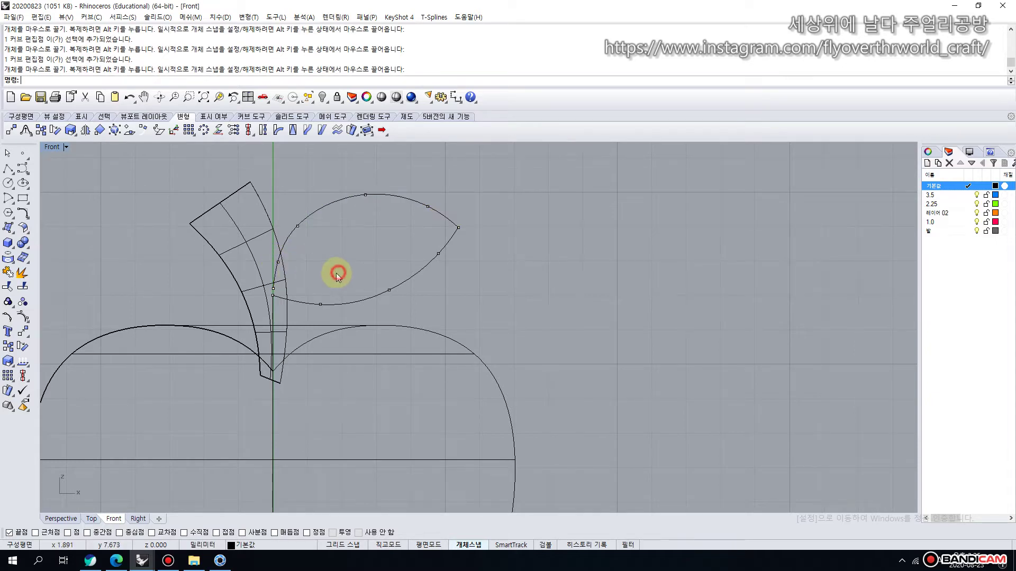
right_drag(331, 271, 309, 264)
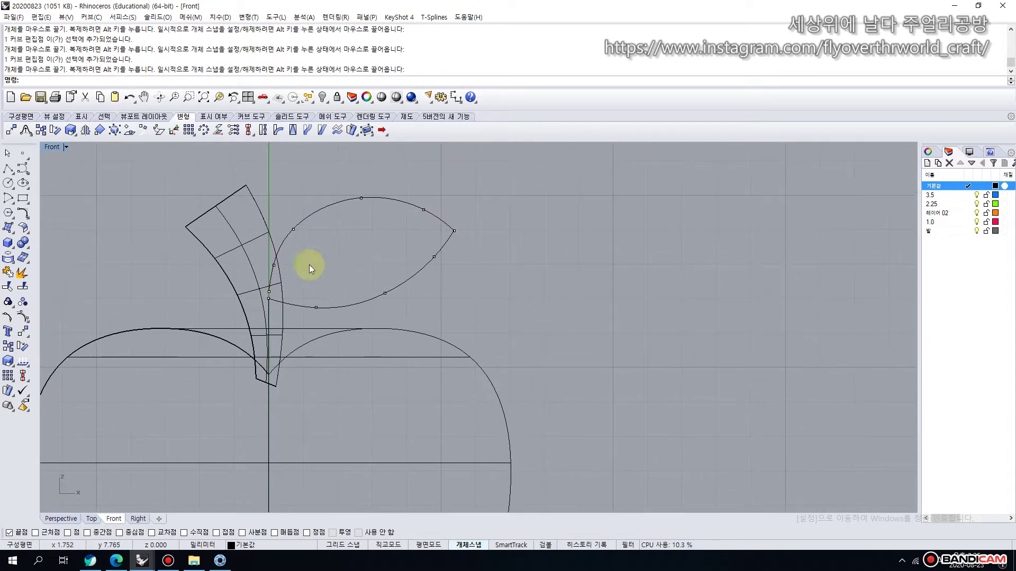
click(7, 153)
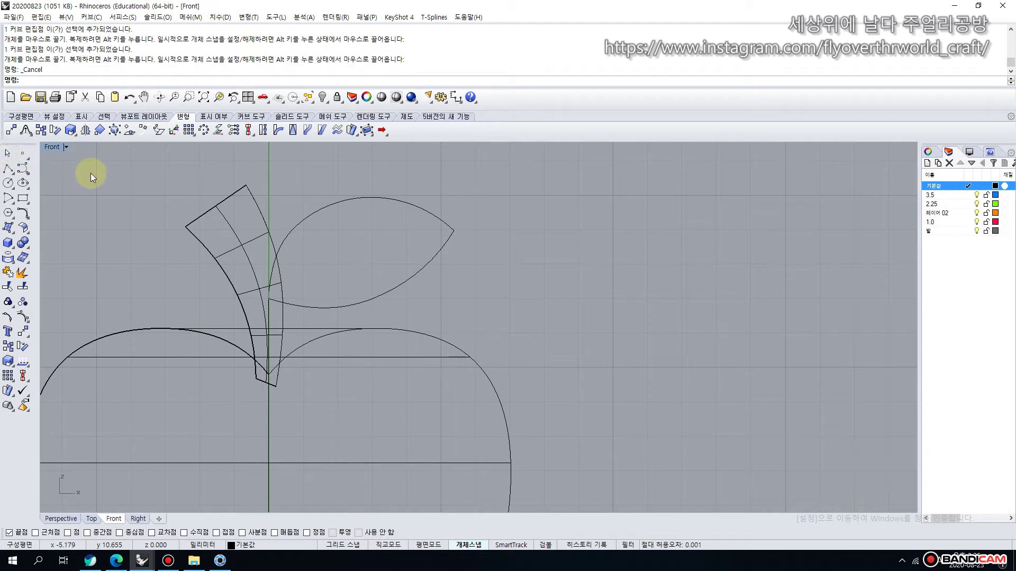
Join the two leaf curves and fillet the leaf's outer tip with a 0.1 mm radius.
drag(468, 186, 436, 271)
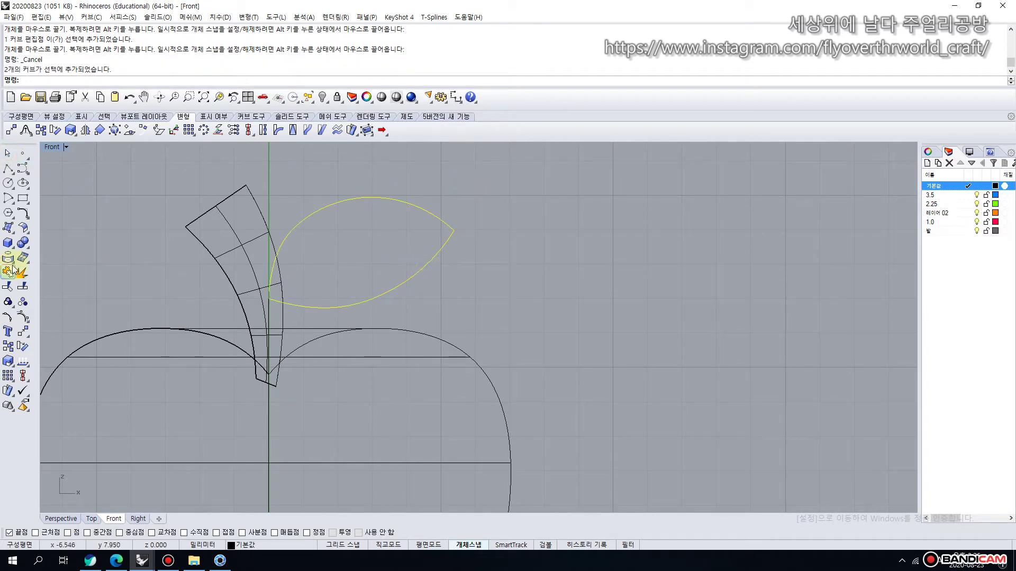
click(8, 272)
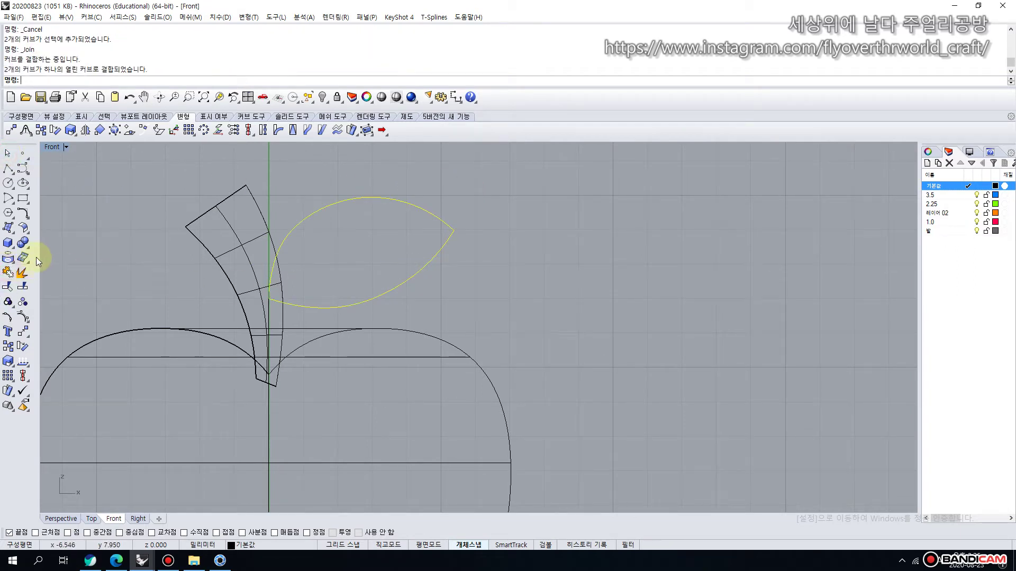
click(24, 211)
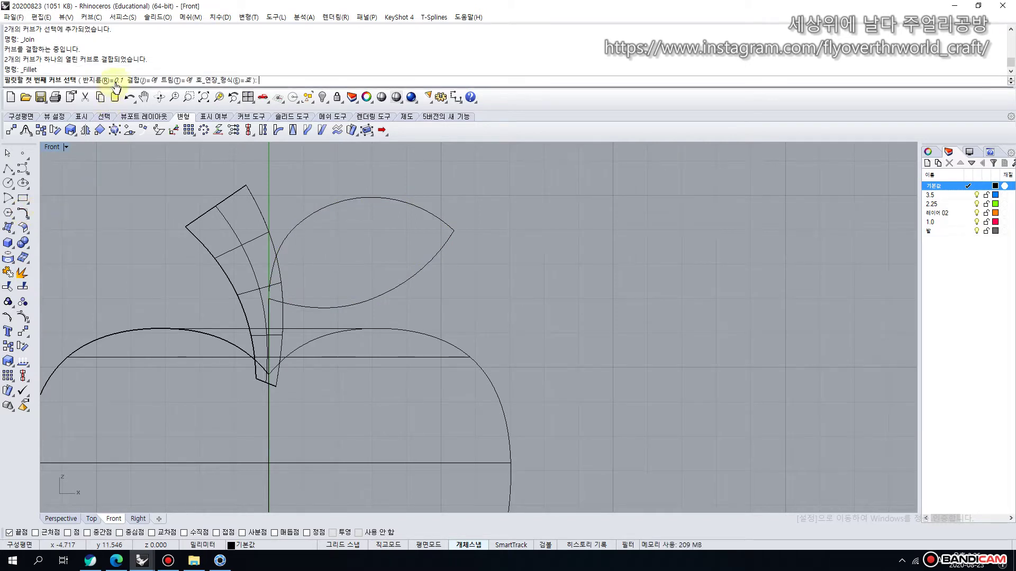
click(450, 230)
click(453, 237)
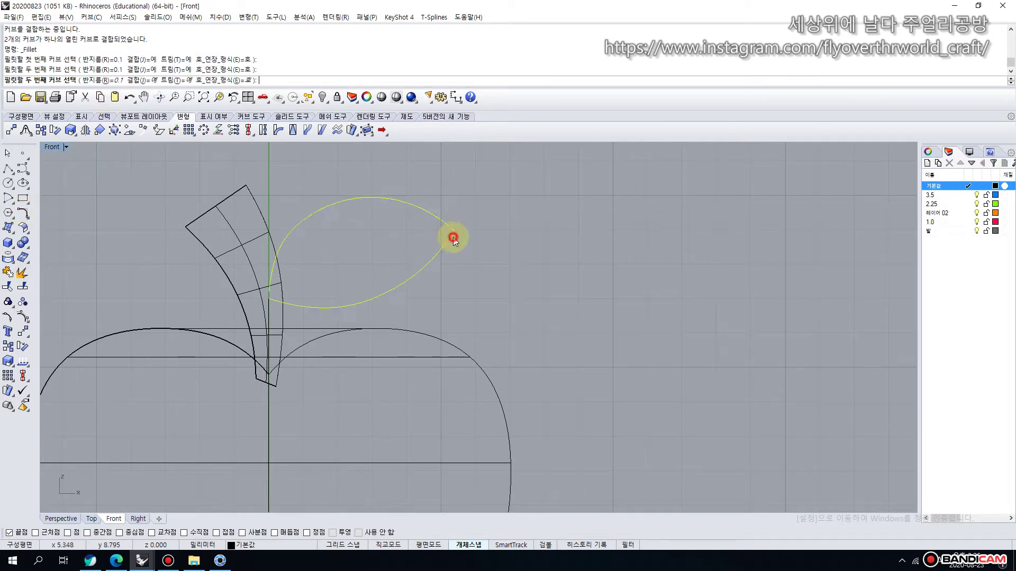
Fillet the two leaf edges together with a 0.1 mm radius at the end inside the stem.
scroll(272, 296, up, 3)
scroll(272, 296, up, 2)
right_click(264, 290)
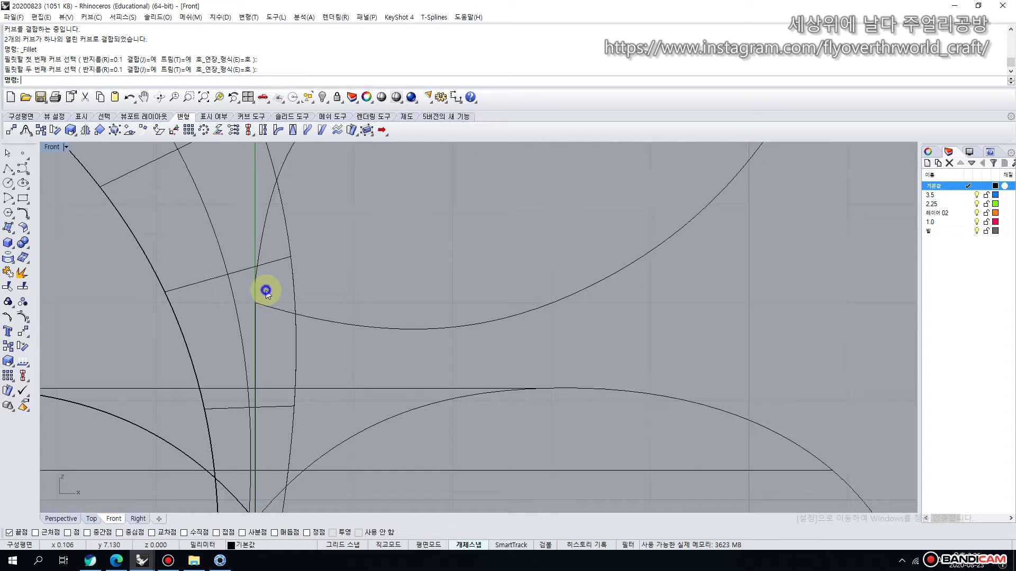
click(259, 256)
click(269, 305)
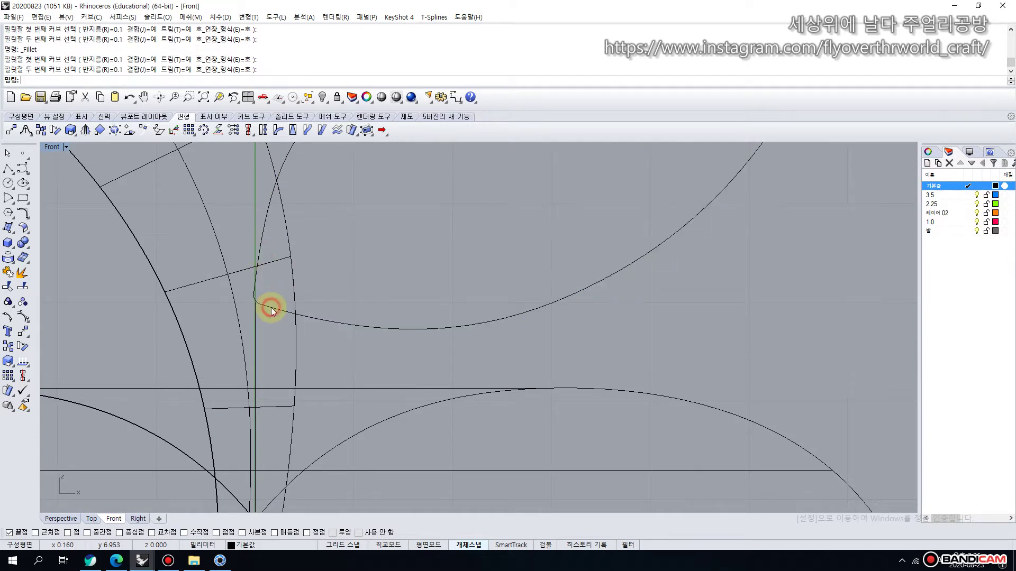
scroll(269, 305, down, 4)
click(74, 177)
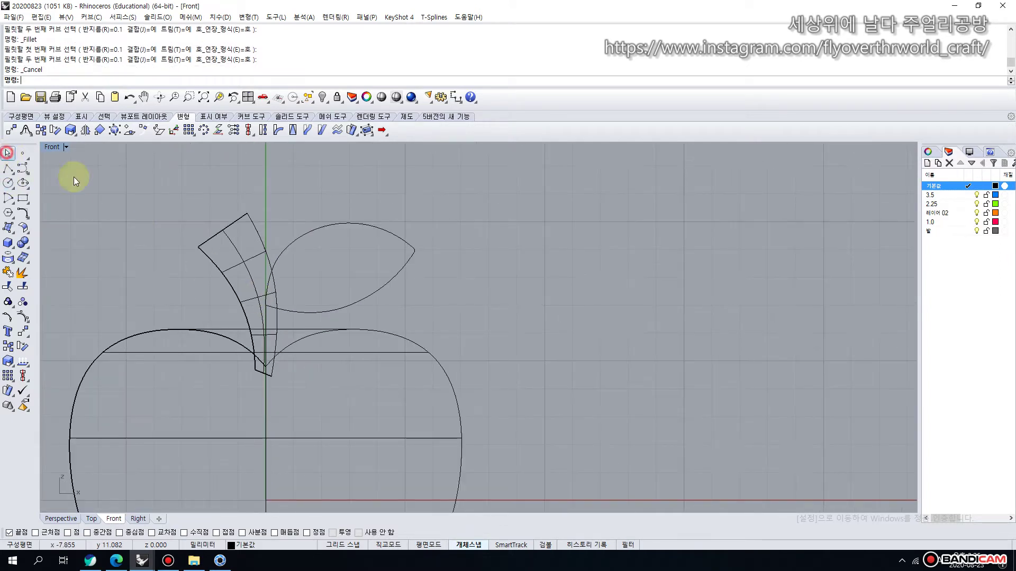
In the four-view layout, try extruding the leaf curve to both sides as a solid by 1.2 mm, and undo it.
click(300, 231)
double_click(52, 147)
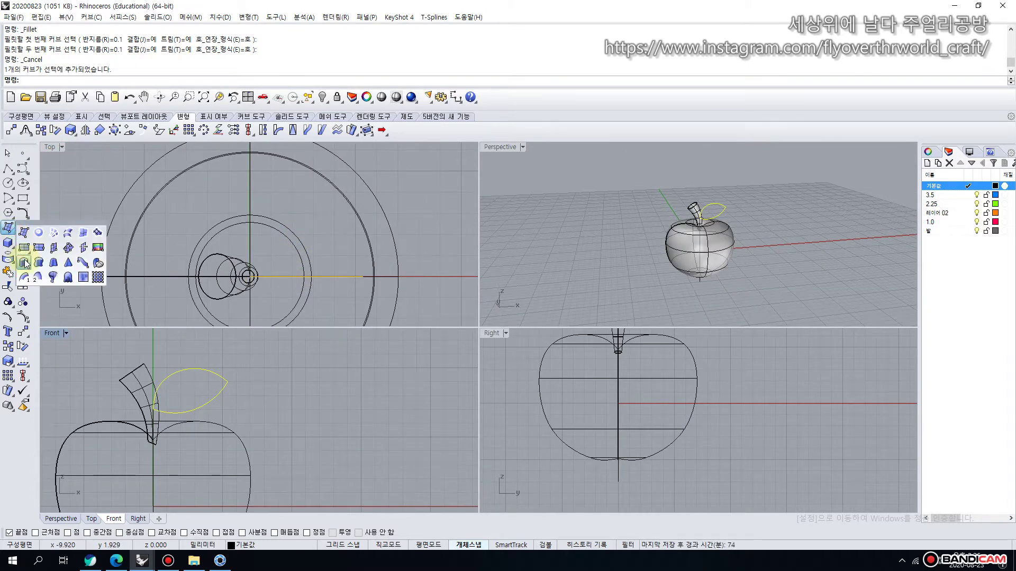
click(23, 232)
click(162, 79)
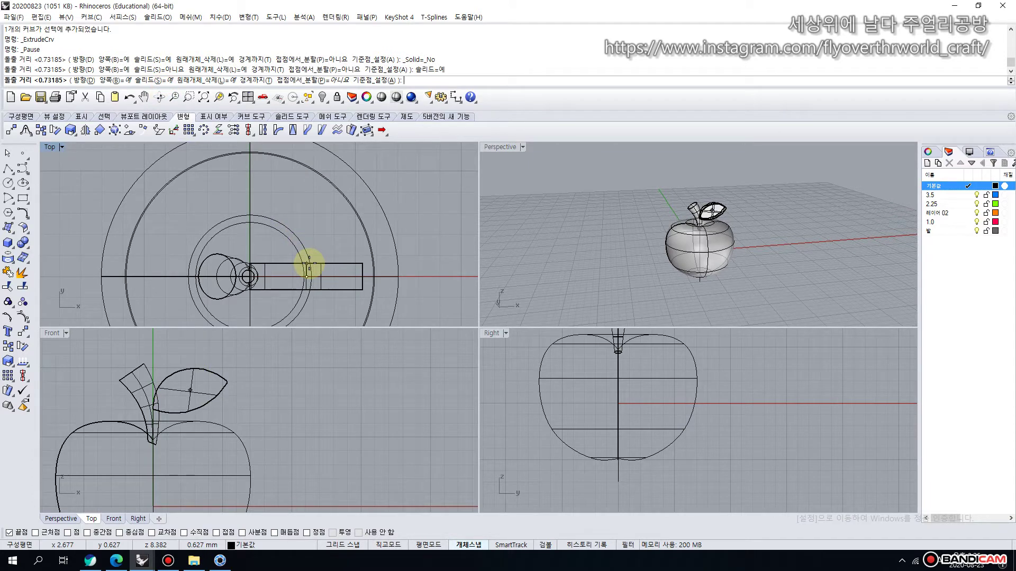
text(1.2)
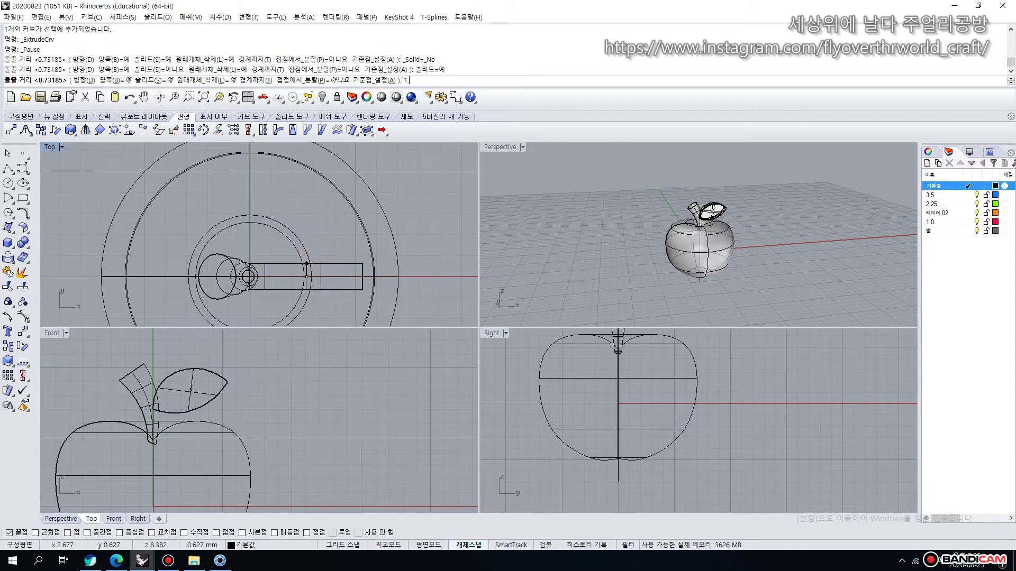
key(Return)
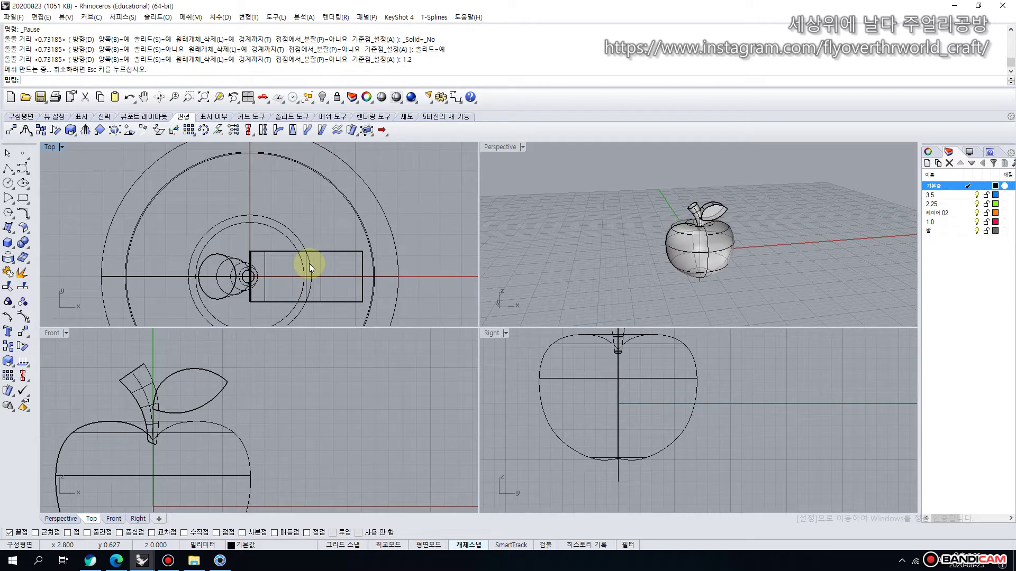
key(ctrl+z)
Extrude the leaf curve to both sides as a solid by about 0.73 mm.
right_click(281, 233)
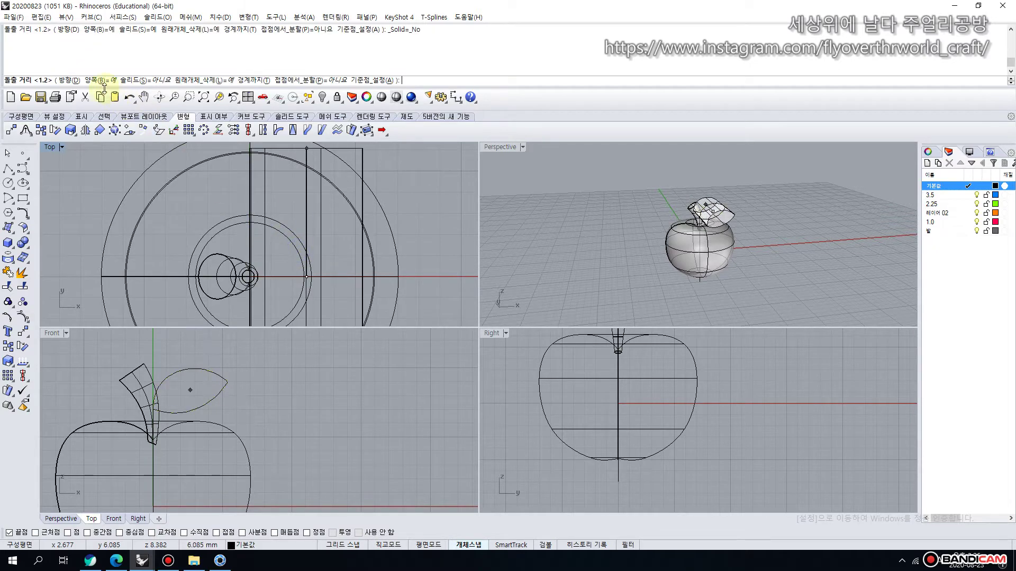
click(140, 80)
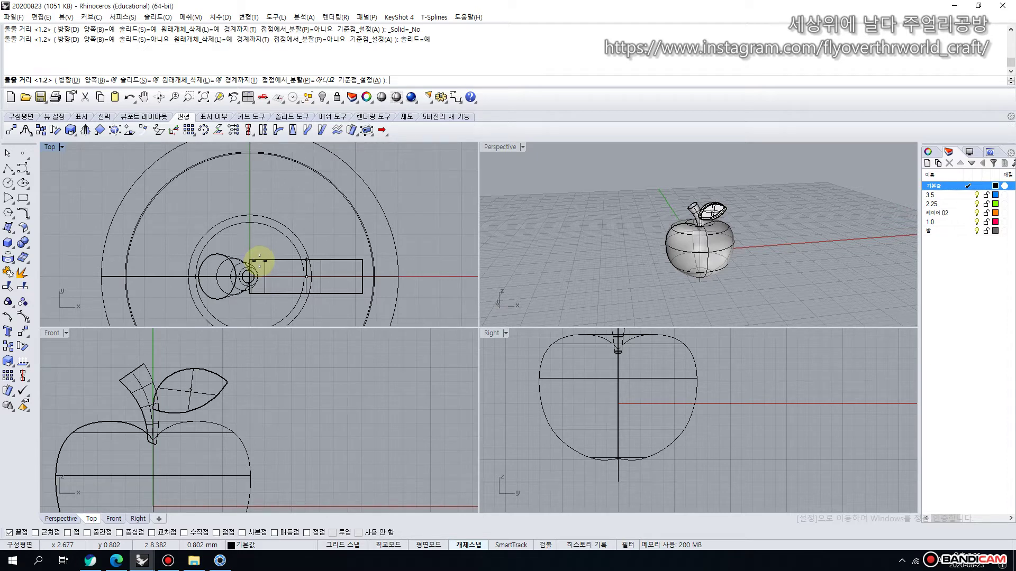
click(261, 261)
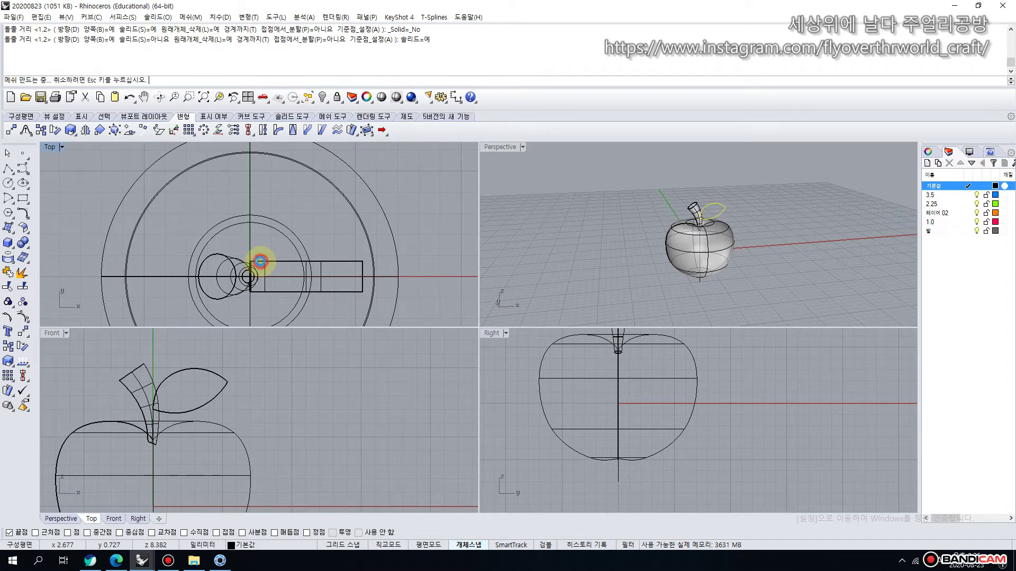
right_drag(737, 203, 682, 216)
Try to duplicate the border of the whole leaf solid with DupBorder.
click(709, 215)
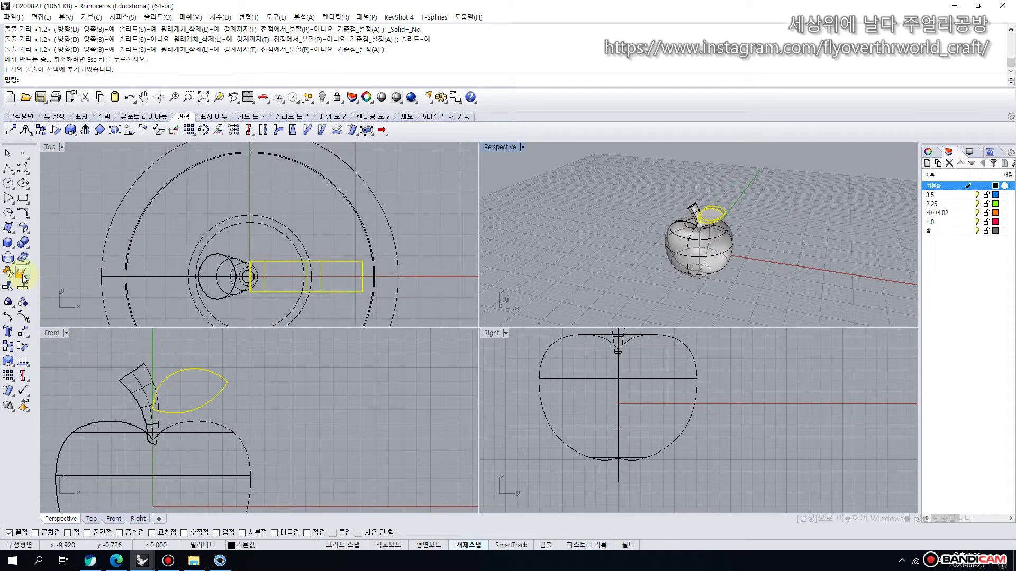
click(9, 258)
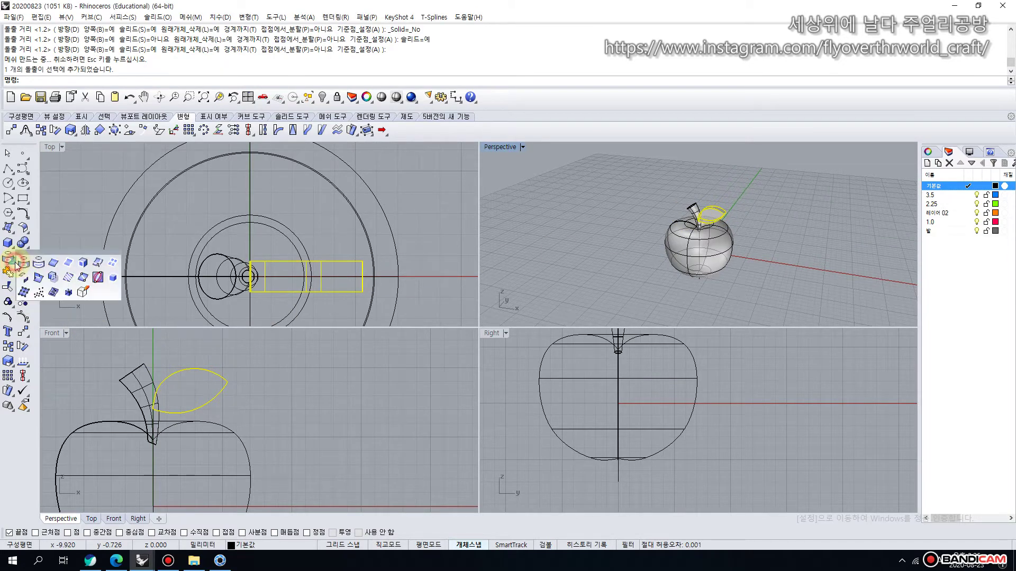
click(64, 263)
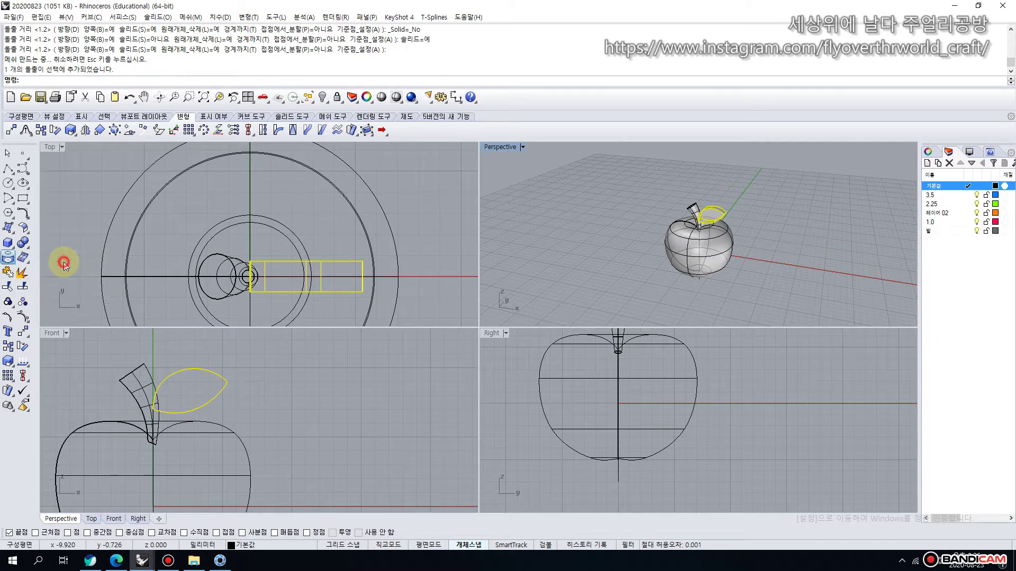
scroll(724, 205, up, 3)
click(718, 212)
key(Return)
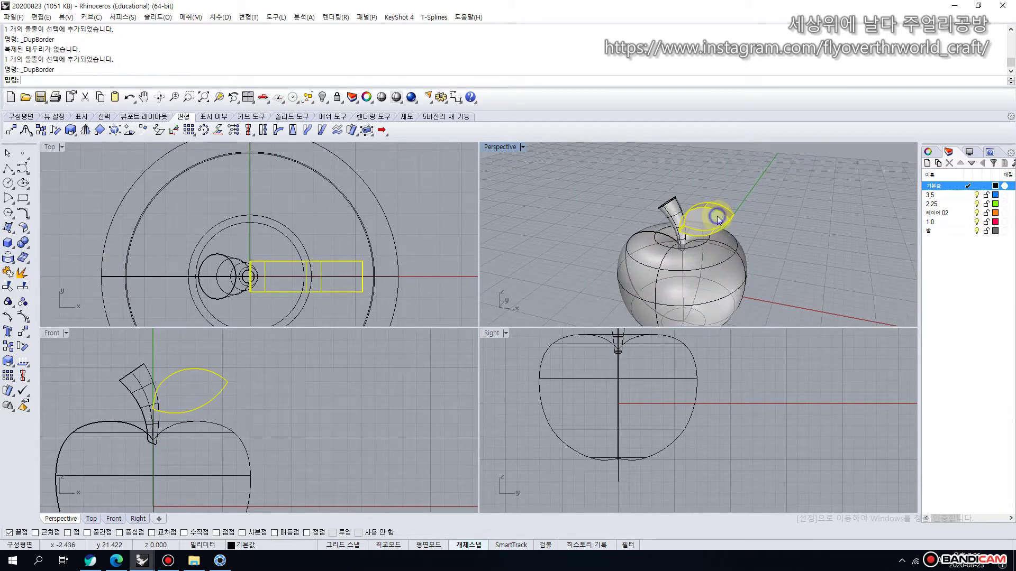
click(715, 217)
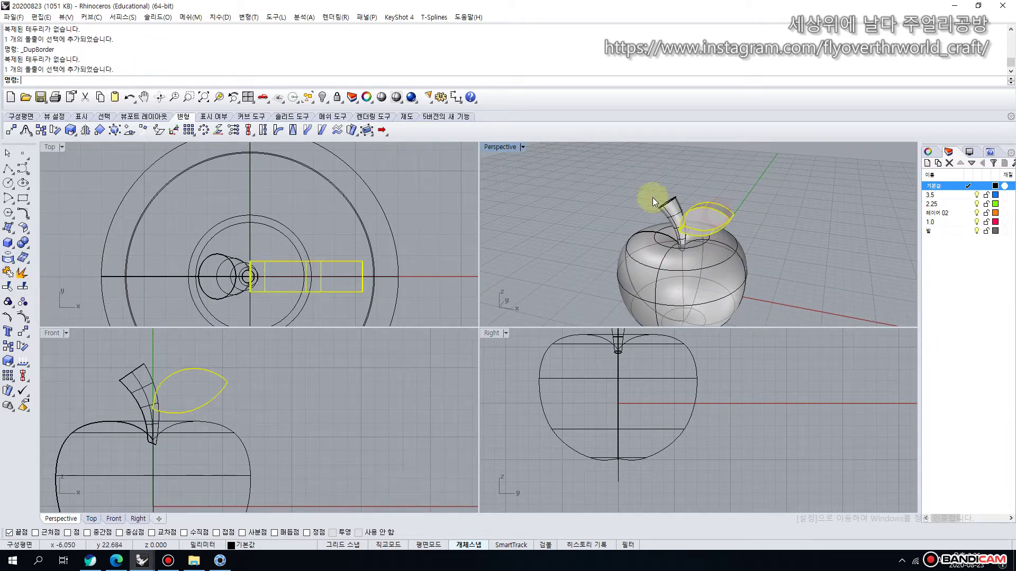
Duplicate the border of the leaf solid's front face with DupFaceBorder.
click(7, 258)
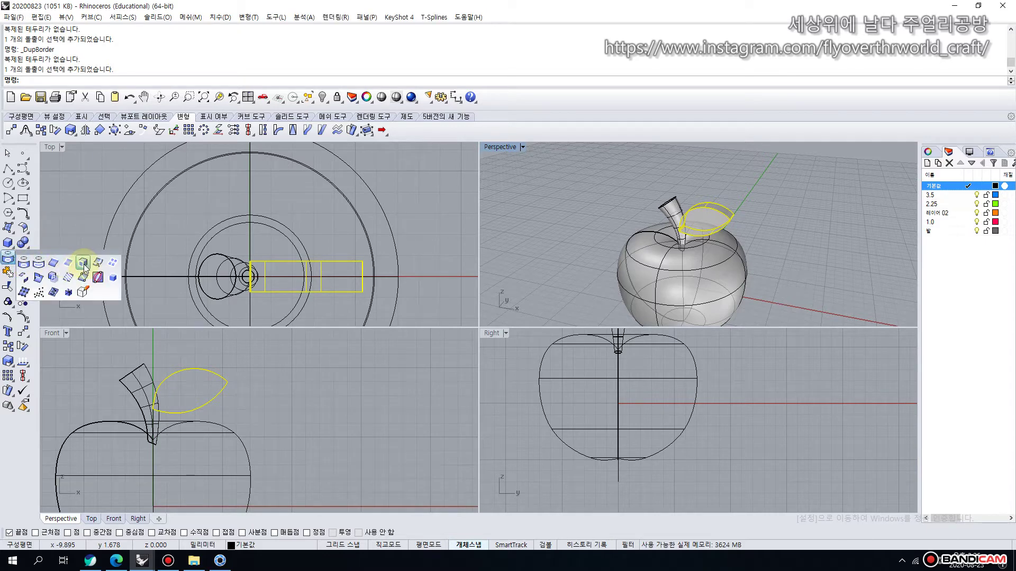
click(64, 266)
click(718, 213)
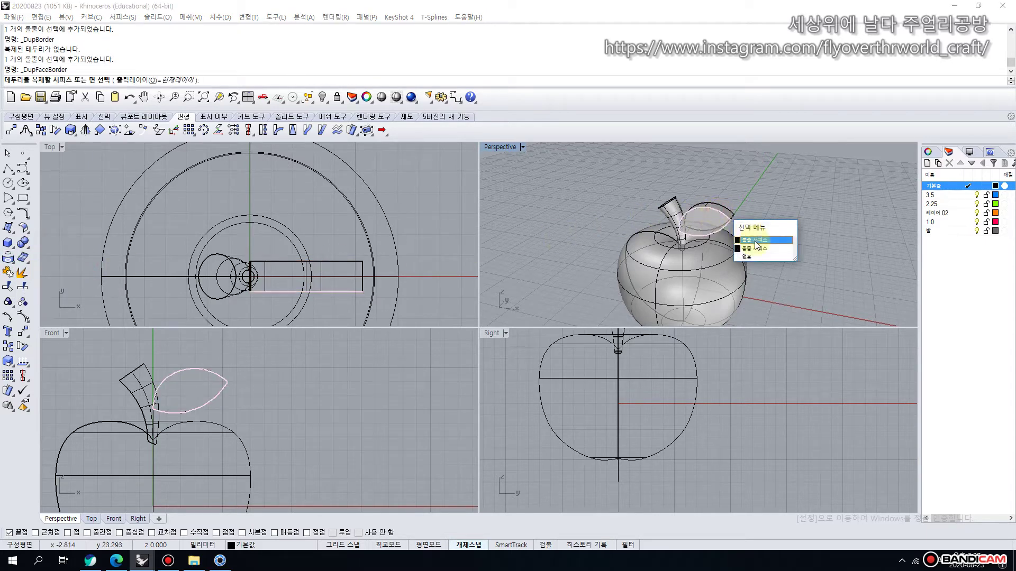
click(757, 238)
right_click(617, 201)
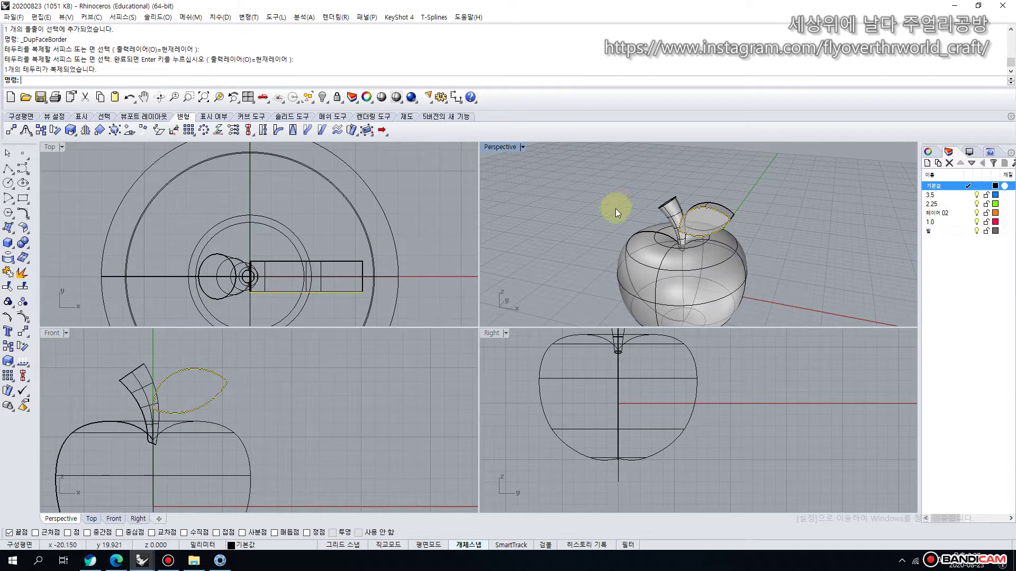
Offset the duplicated leaf face border inward by 0.6 mm in the Front view.
click(26, 217)
click(39, 241)
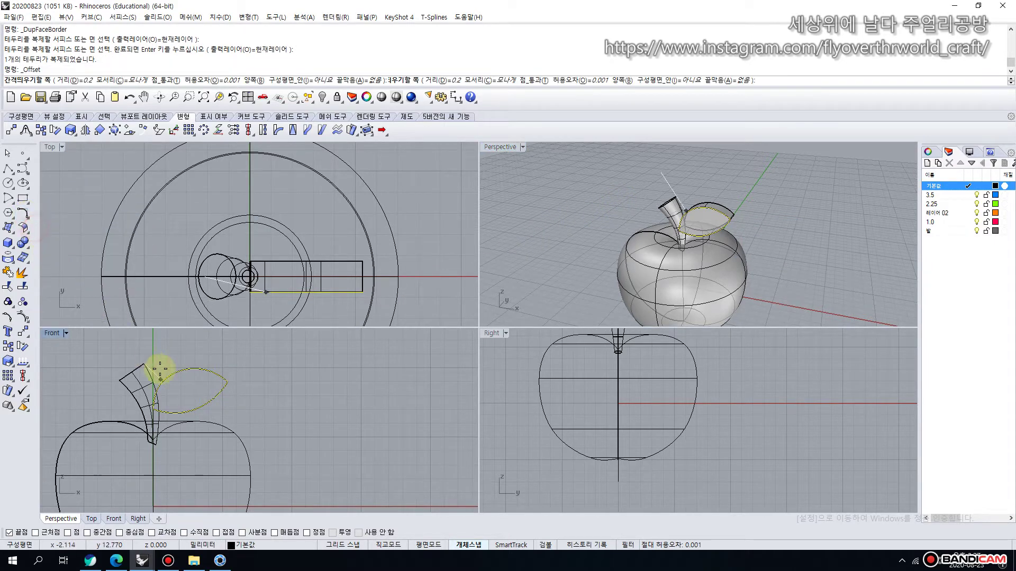
scroll(187, 381, up, 2)
scroll(183, 370, up, 2)
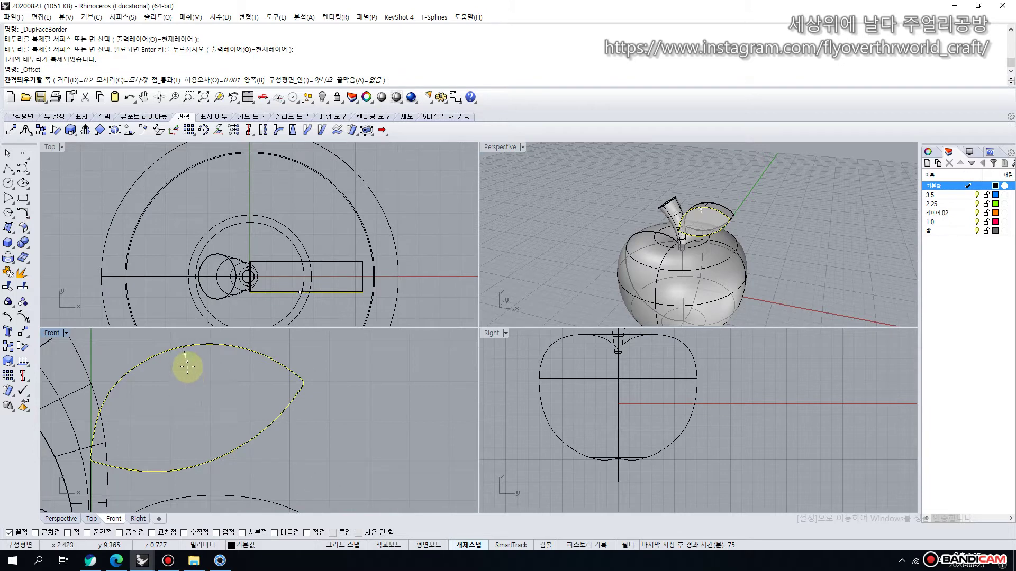
text(.6)
key(Return)
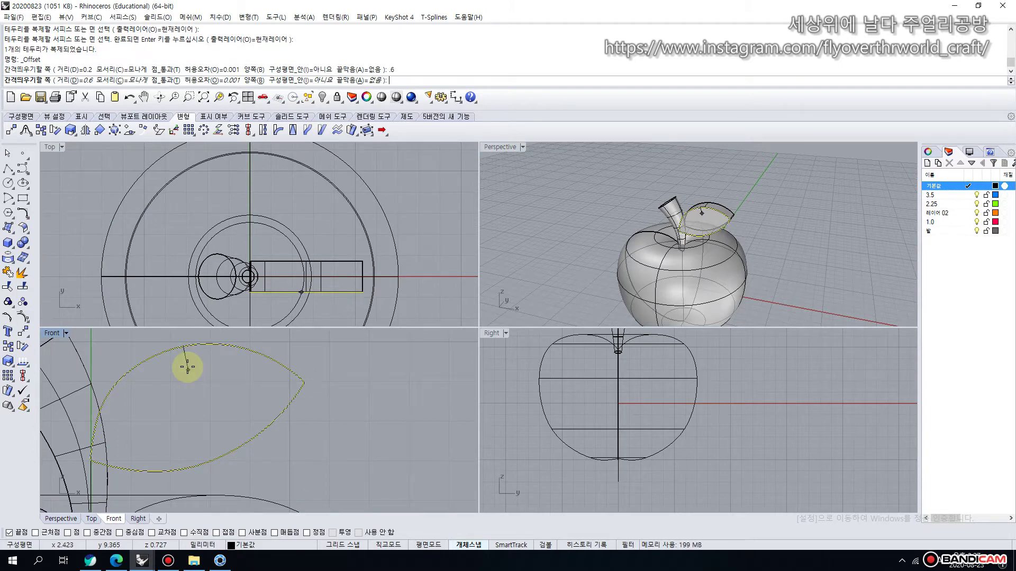
click(188, 367)
click(392, 400)
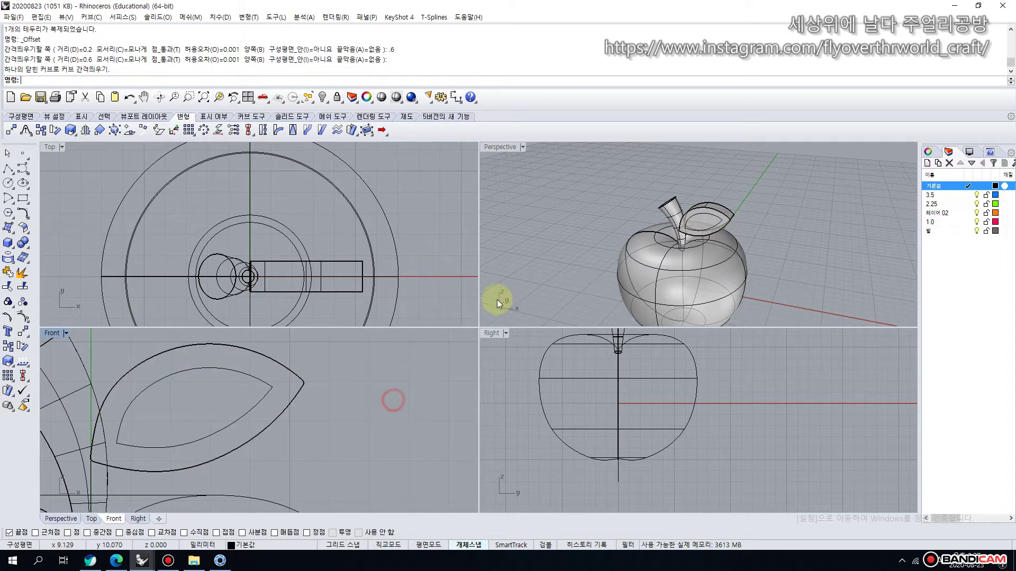
Check the leaf in perspective and delete the inner offset curve.
right_drag(496, 299, 590, 242)
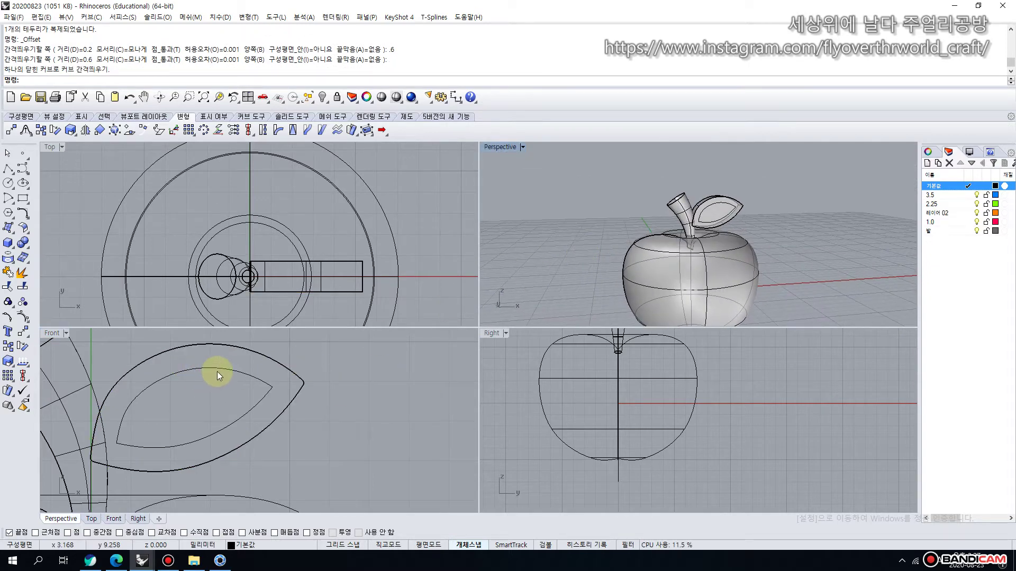
click(216, 371)
key(Delete)
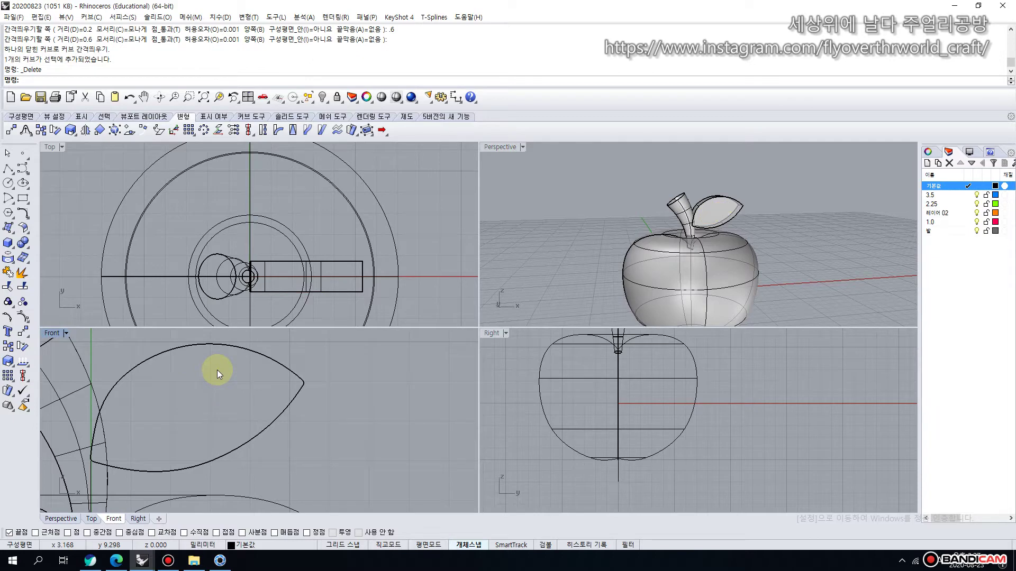
Offset the leaf's front-face border curve inward by 0.3 mm in the Front view.
click(226, 345)
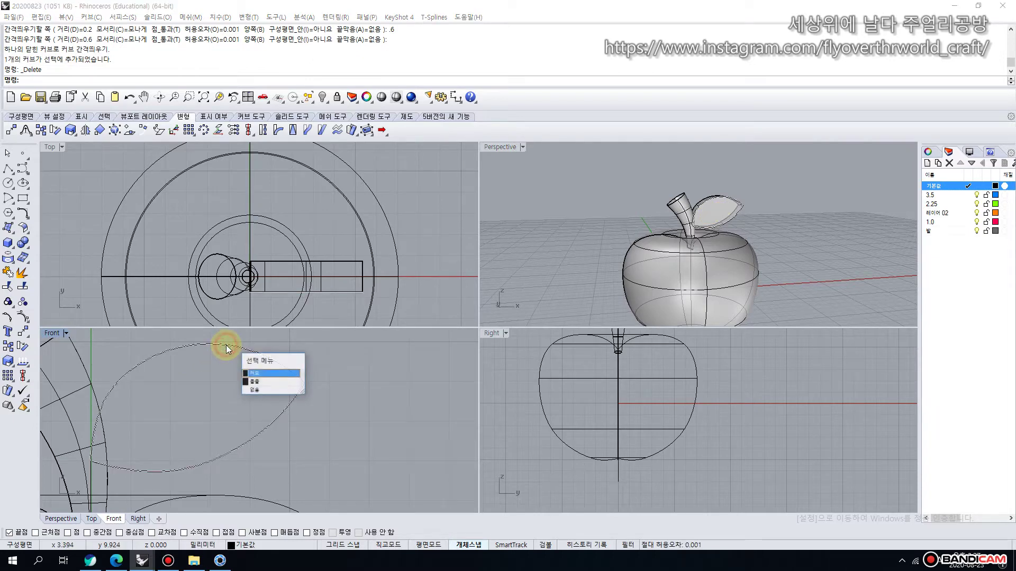
click(257, 374)
click(22, 213)
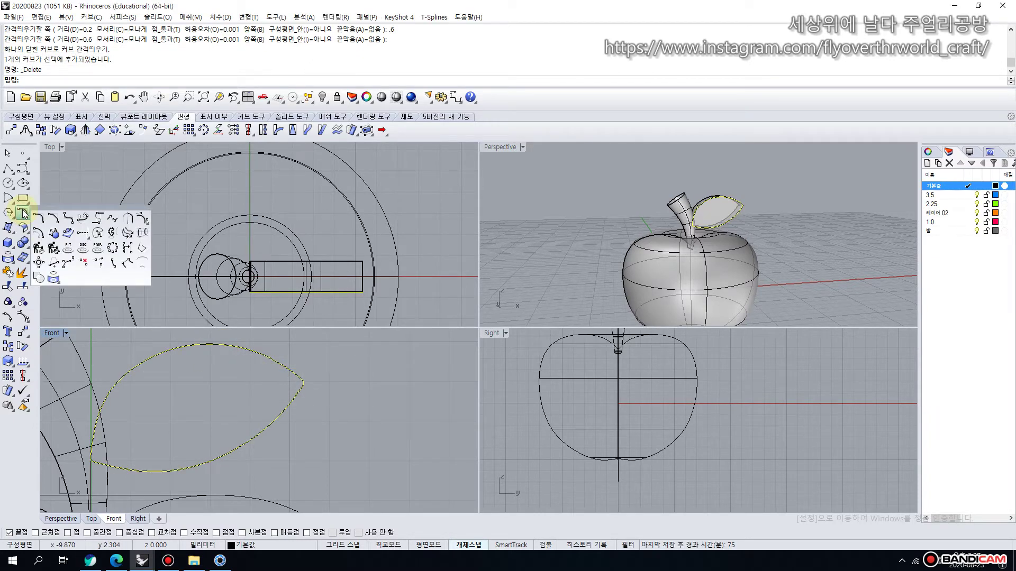
click(38, 233)
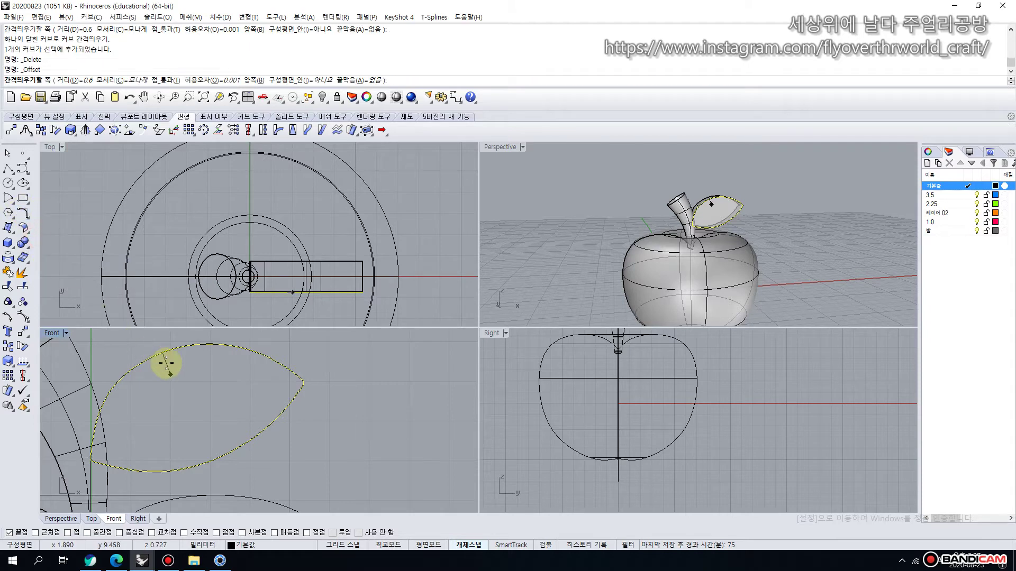
text(.3)
key(Return)
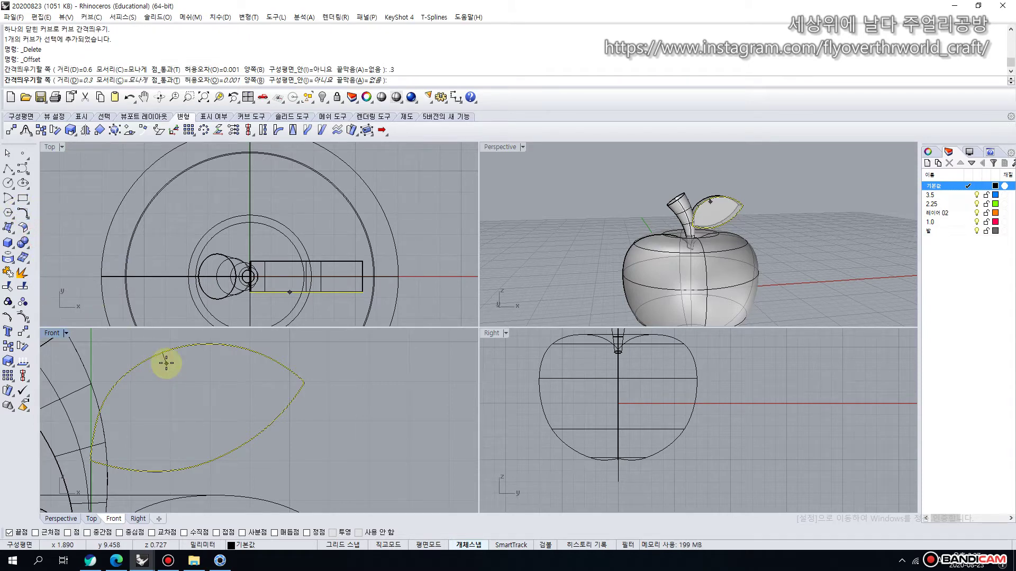
click(166, 363)
click(381, 396)
right_drag(620, 217, 572, 228)
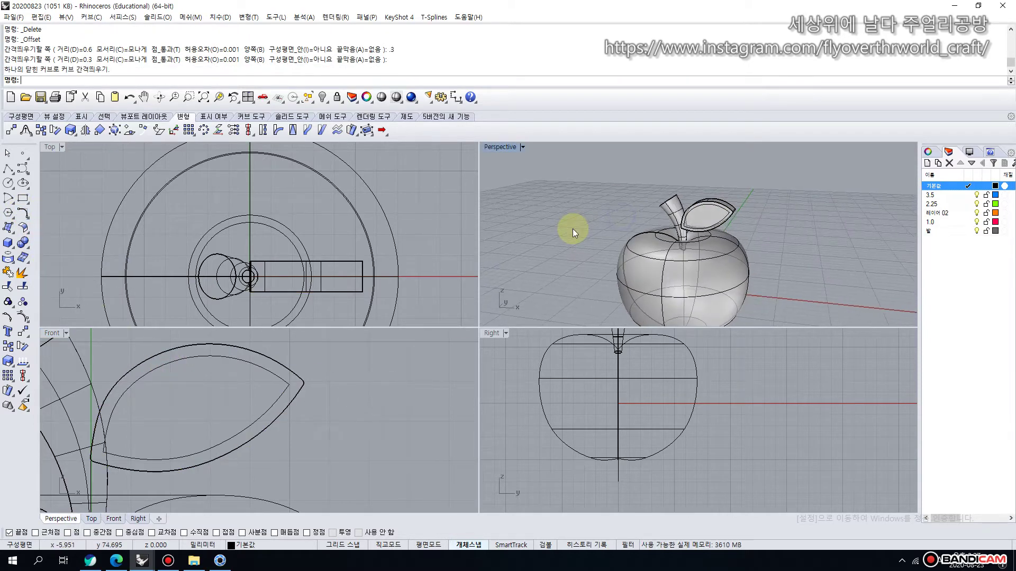
scroll(690, 203, up, 5)
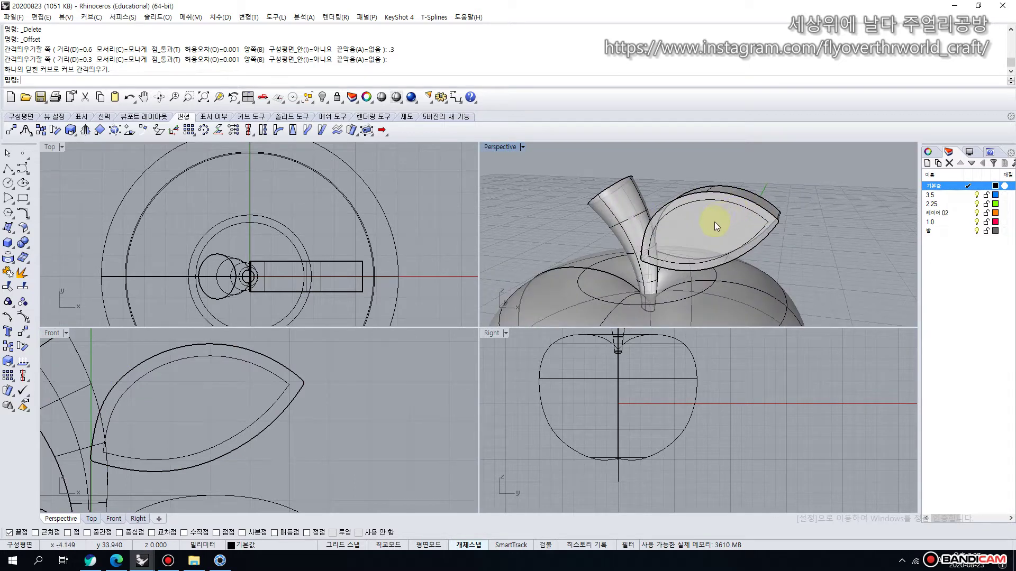
shift+right_drag(715, 221, 655, 223)
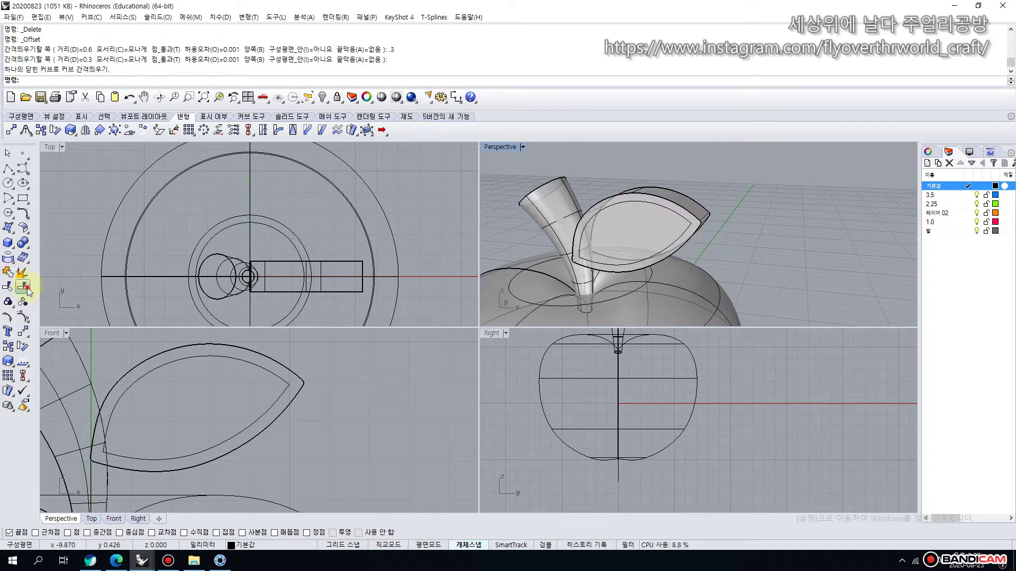
click(23, 288)
click(645, 226)
right_click(753, 169)
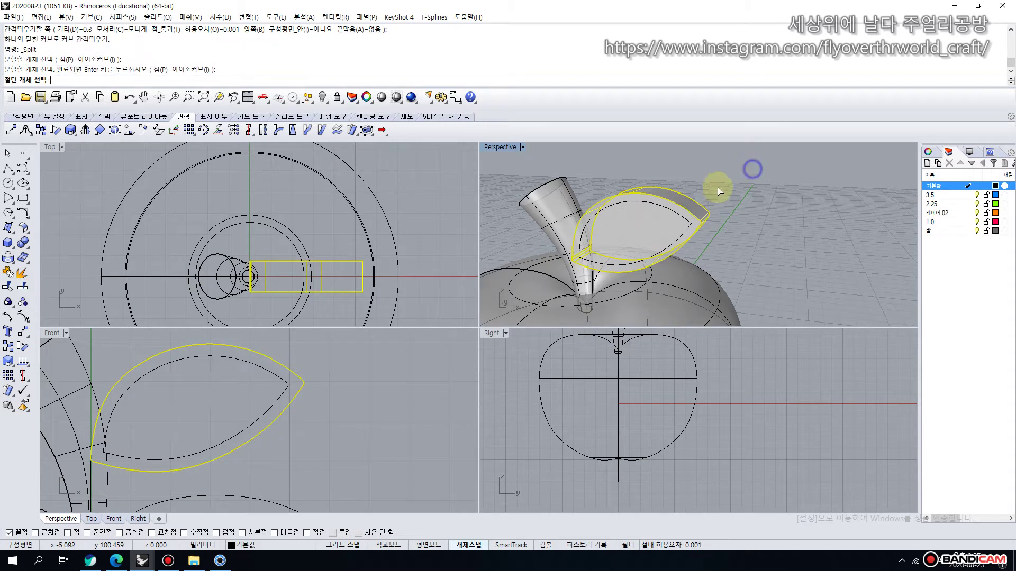
click(8, 153)
click(614, 178)
Explode the leaf solid into separate surfaces.
click(689, 212)
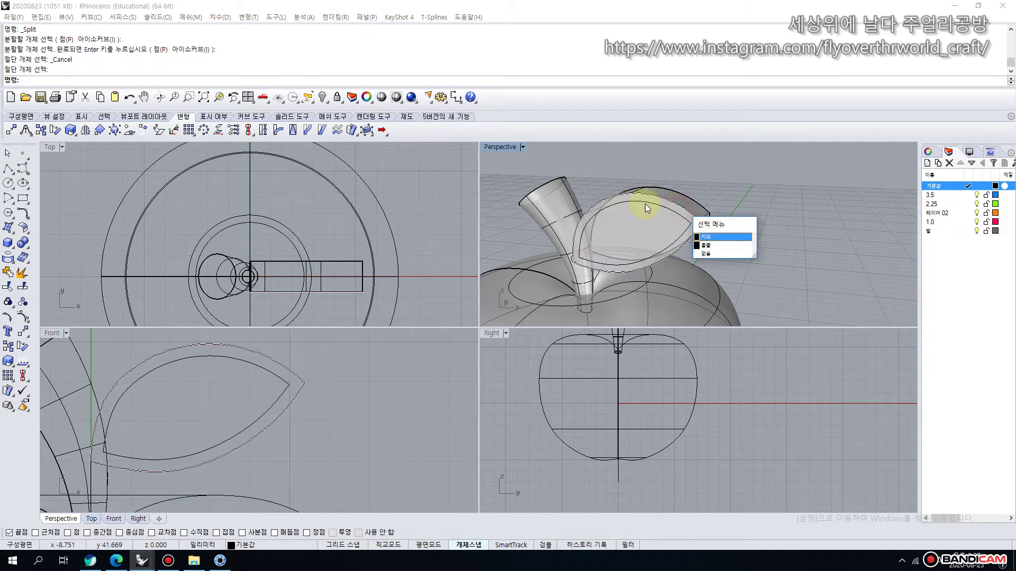
click(722, 245)
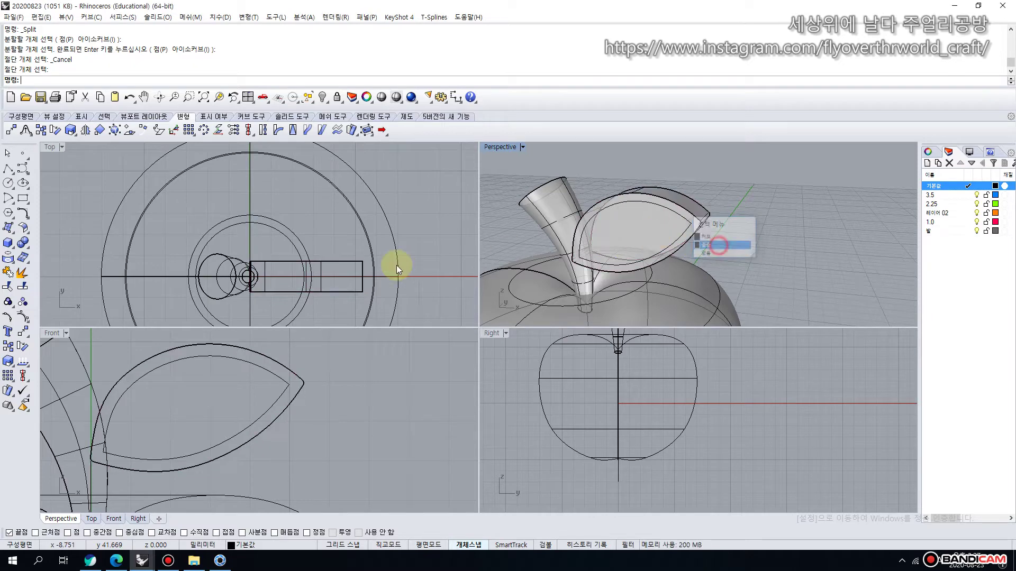
click(22, 273)
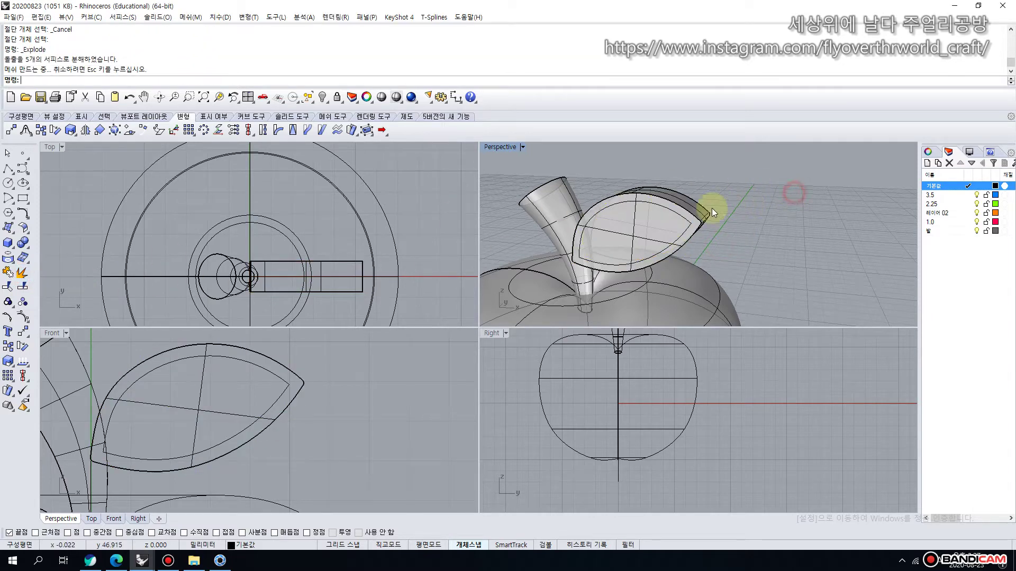
Split the leaf's front surface with the inner offset curve as the cutting object.
click(658, 224)
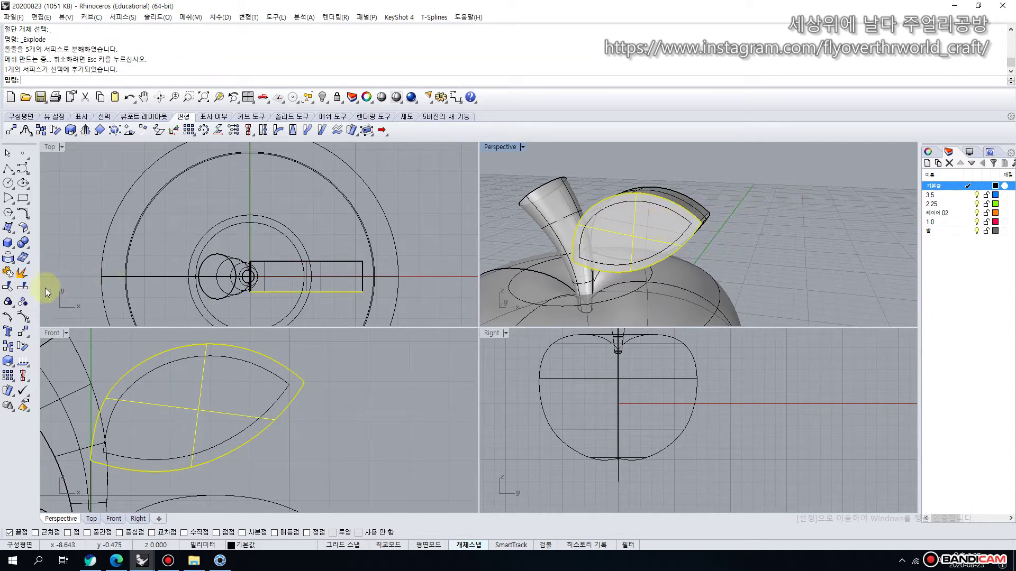
click(22, 287)
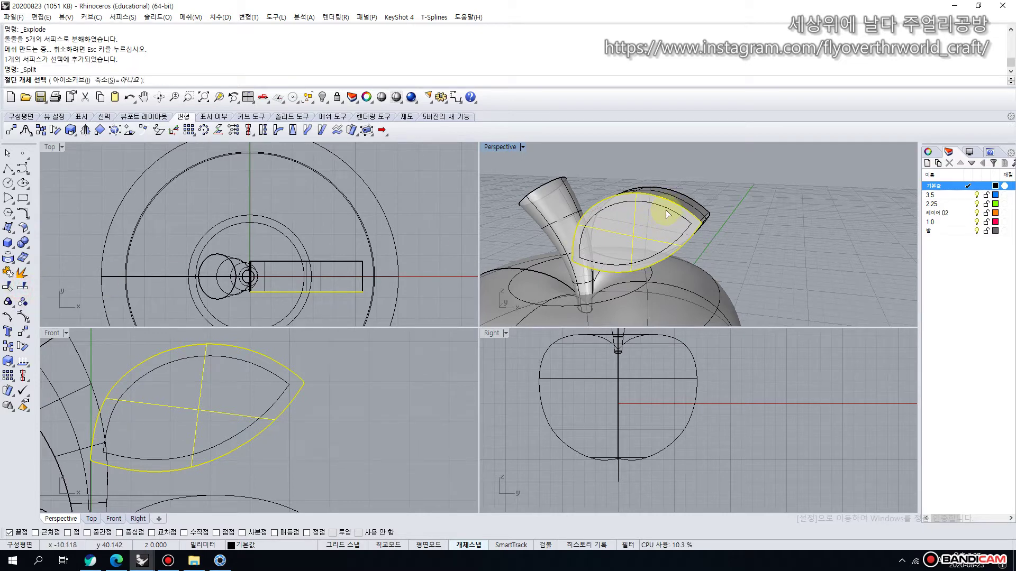
click(668, 209)
right_click(760, 188)
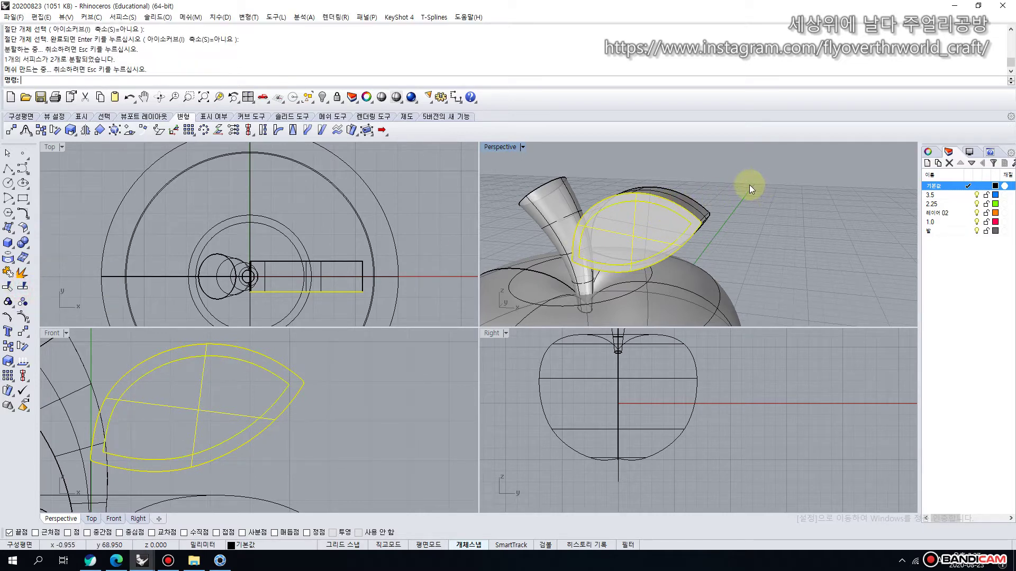
Try offsetting the inner front leaf surface 0.5 mm into the leaf as a solid, and undo the offset.
click(668, 211)
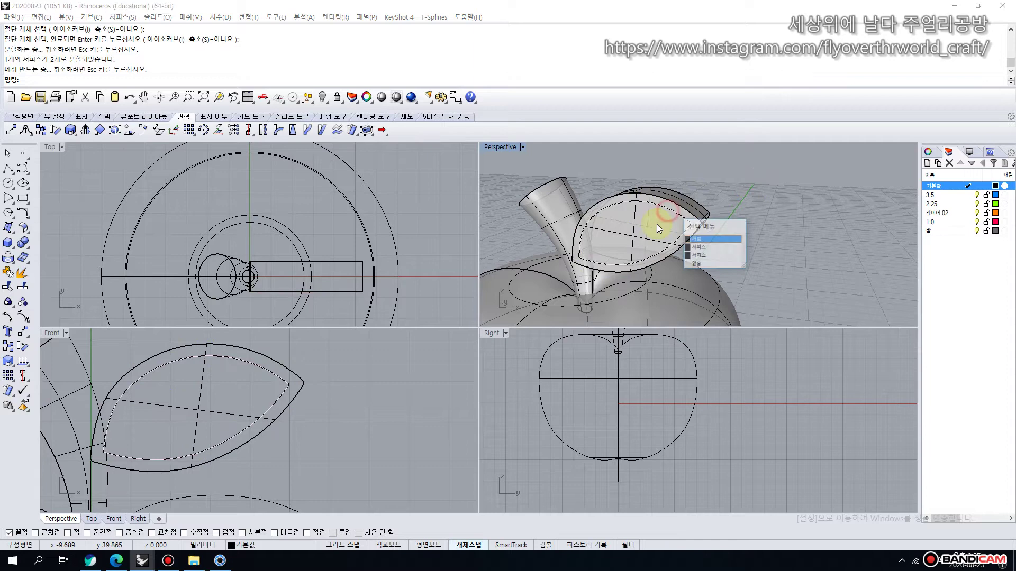
click(699, 256)
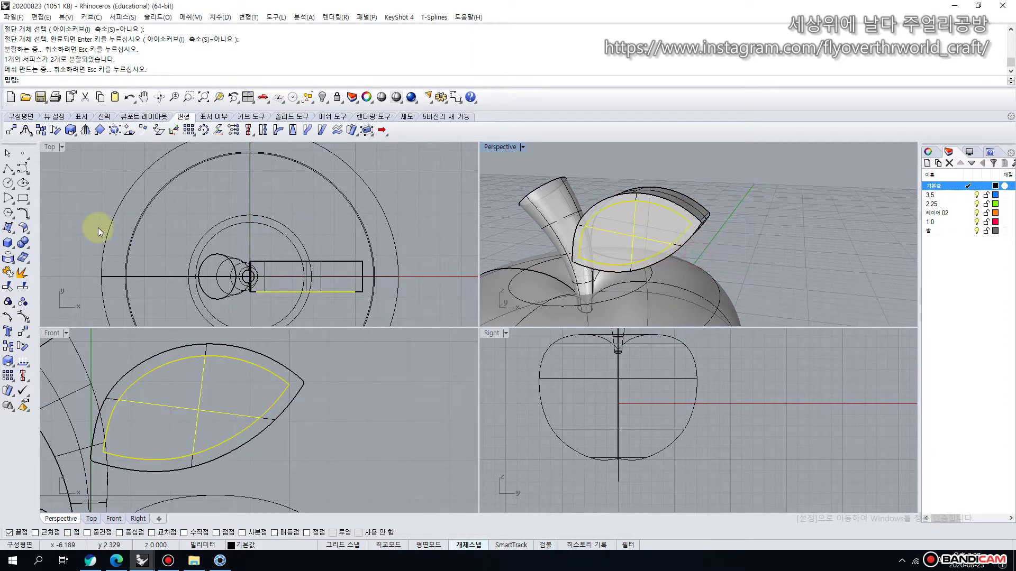
click(28, 250)
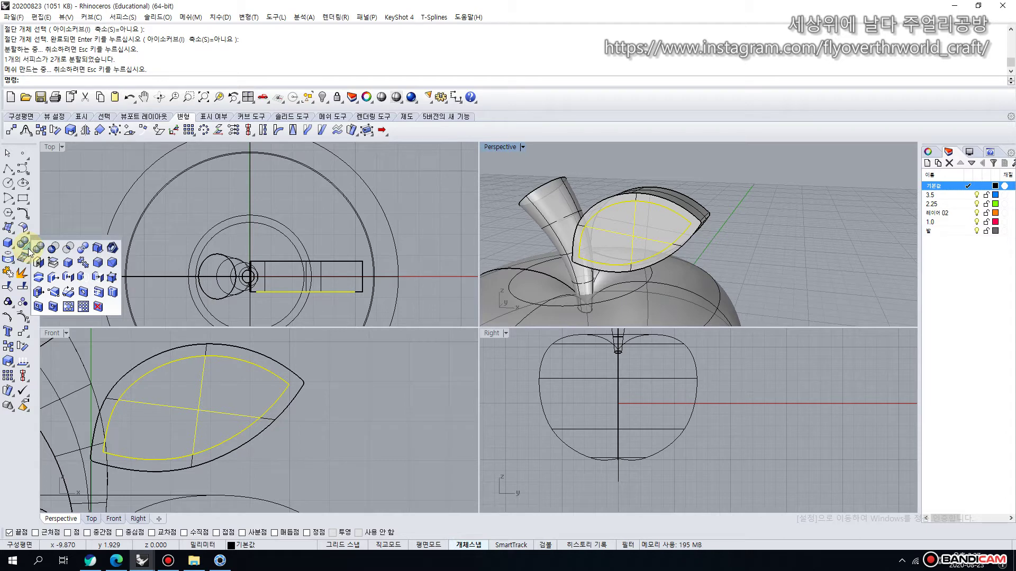
click(48, 247)
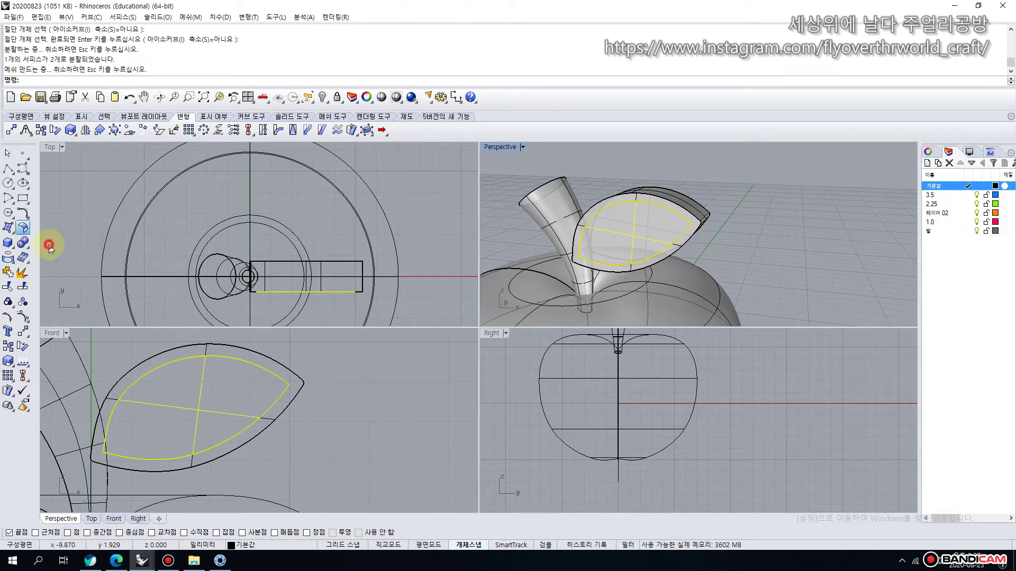
click(560, 80)
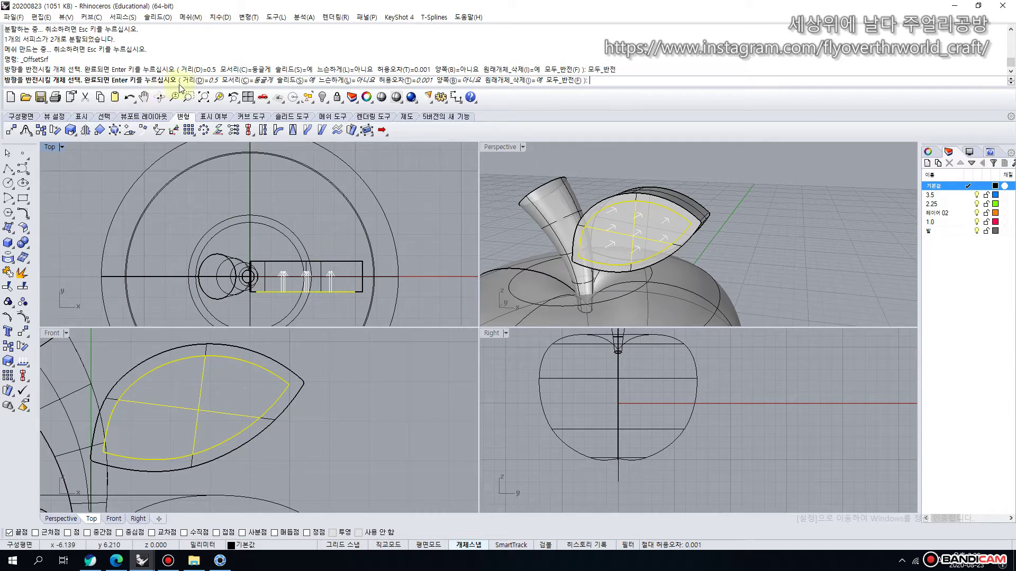
key(Return)
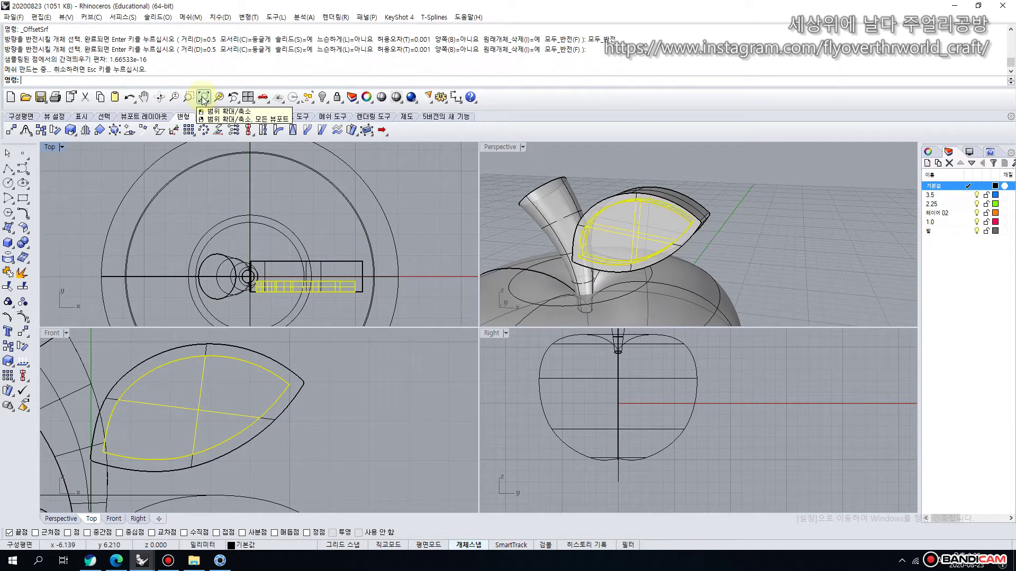
click(433, 265)
scroll(636, 218, up, 3)
scroll(632, 220, down, 2)
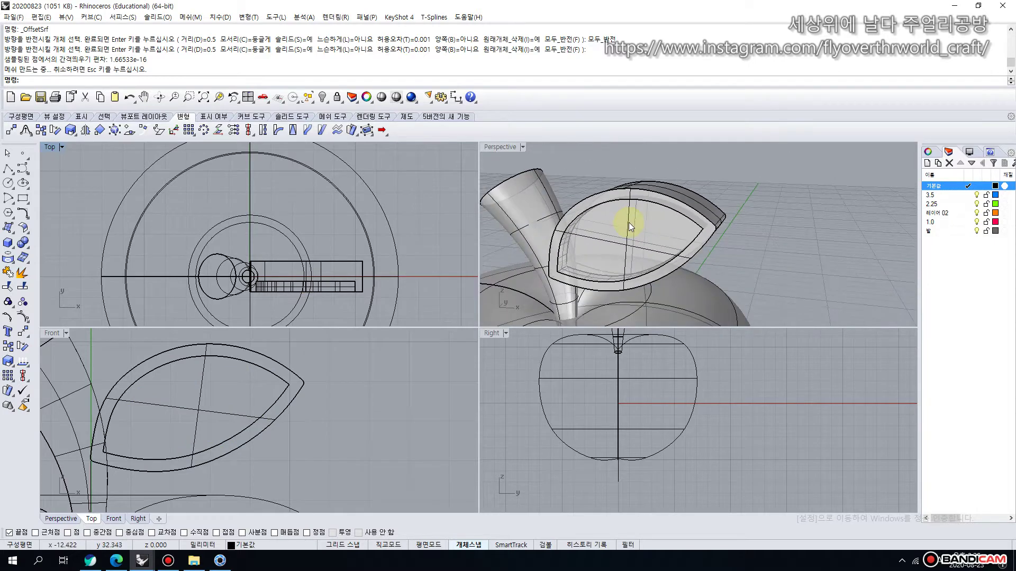
key(ctrl+z)
Offset the inner front leaf surface as a solid with OffsetSrf, flipped into the leaf, at a distance of 0.7 mm.
key(Return)
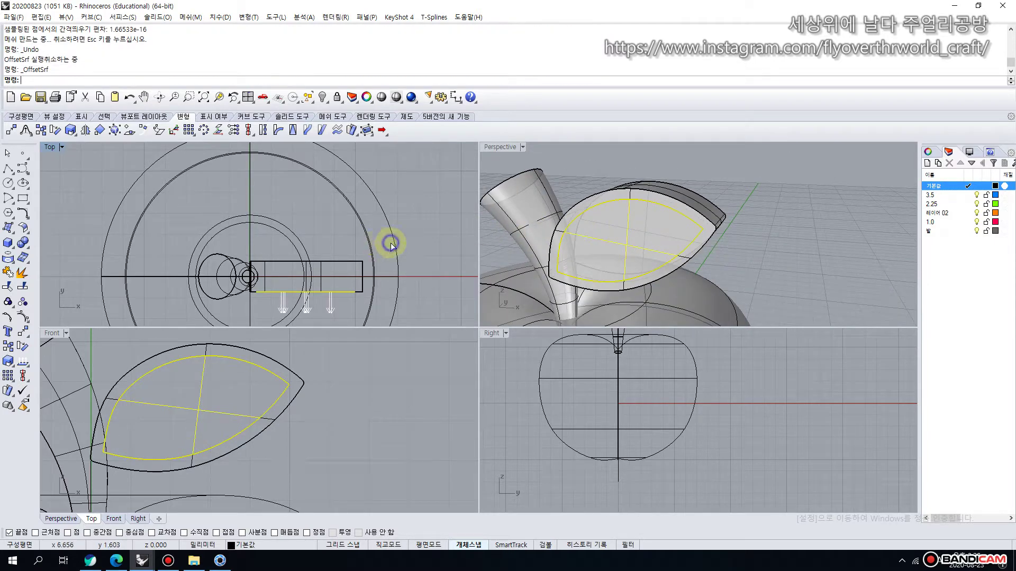
click(568, 80)
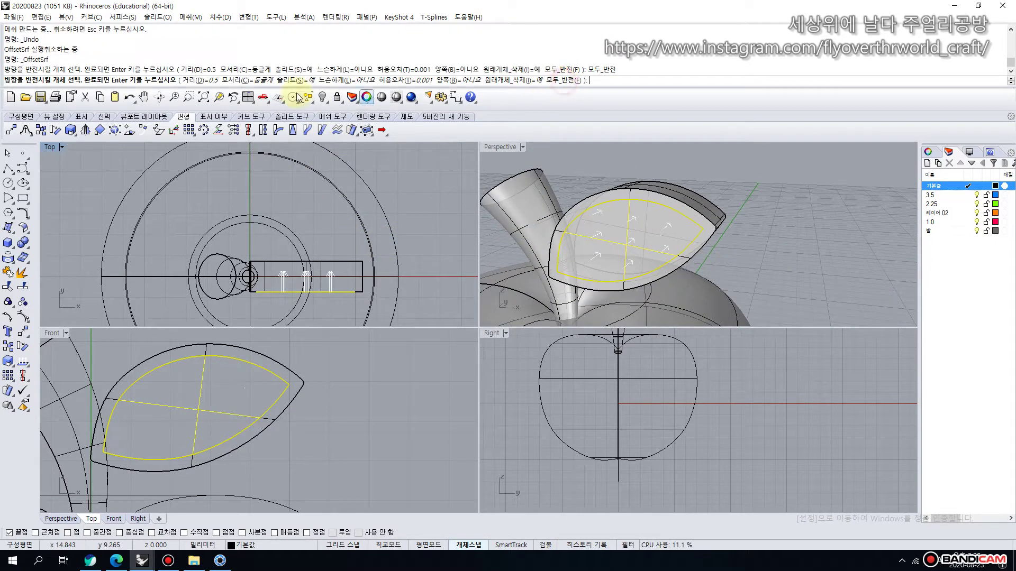
click(199, 81)
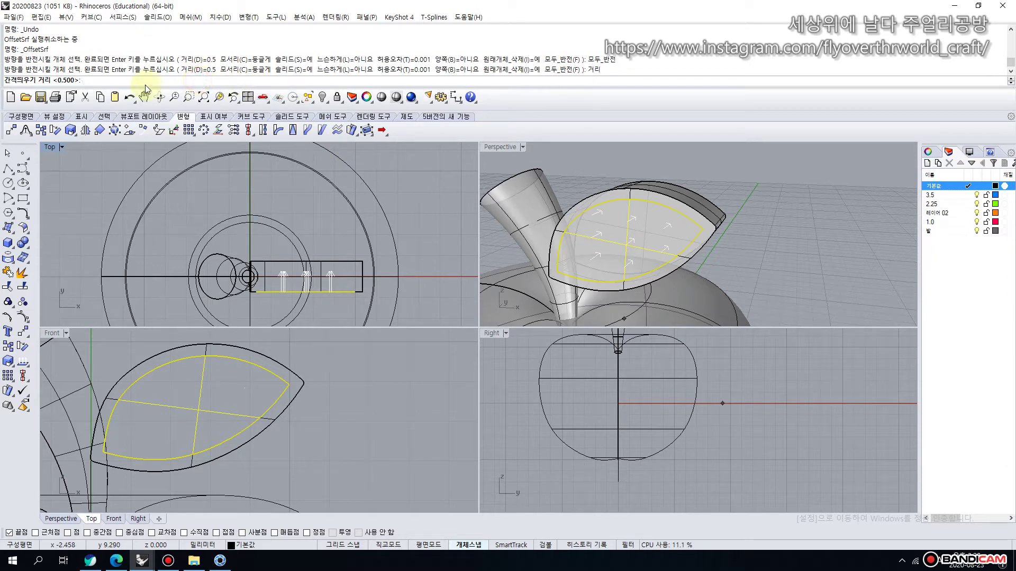
text(.7)
key(Return)
key(Return)
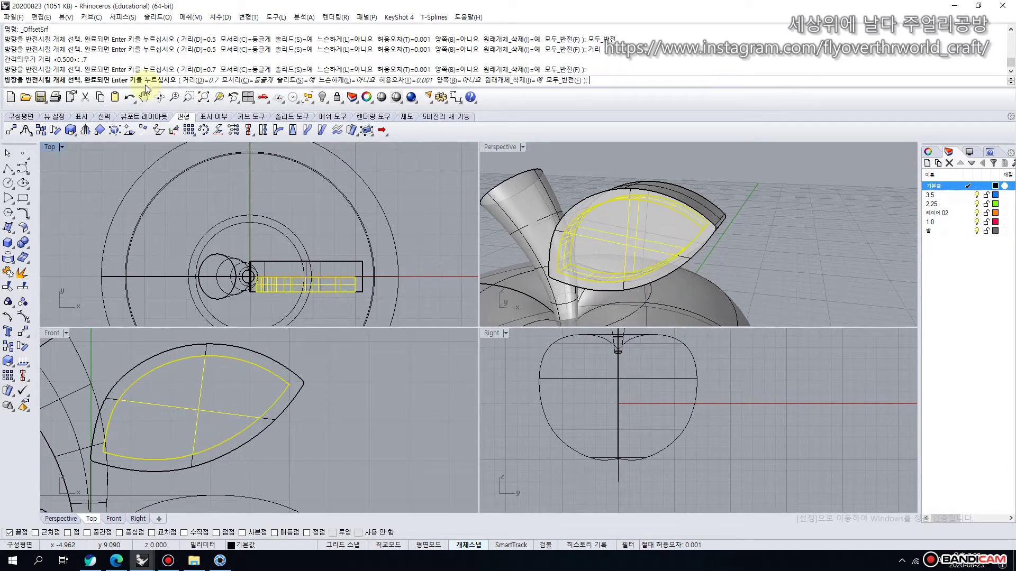
click(444, 246)
Explode the offset solid inside the leaf and delete its front surface to open the recess.
mouse_move(586, 200)
right_down()
mouse_move(567, 227)
mouse_move(585, 200)
right_up()
click(594, 242)
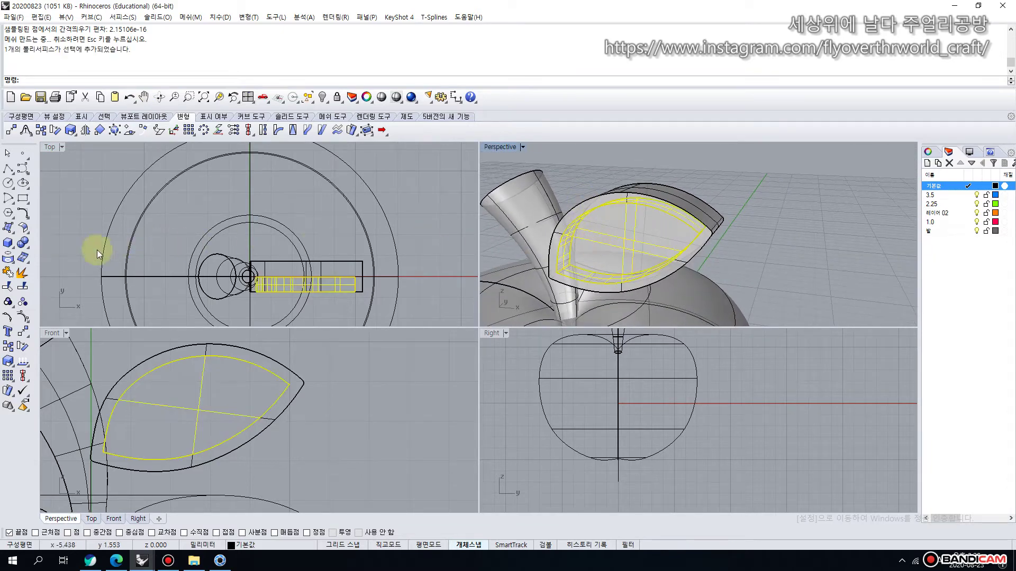
click(21, 277)
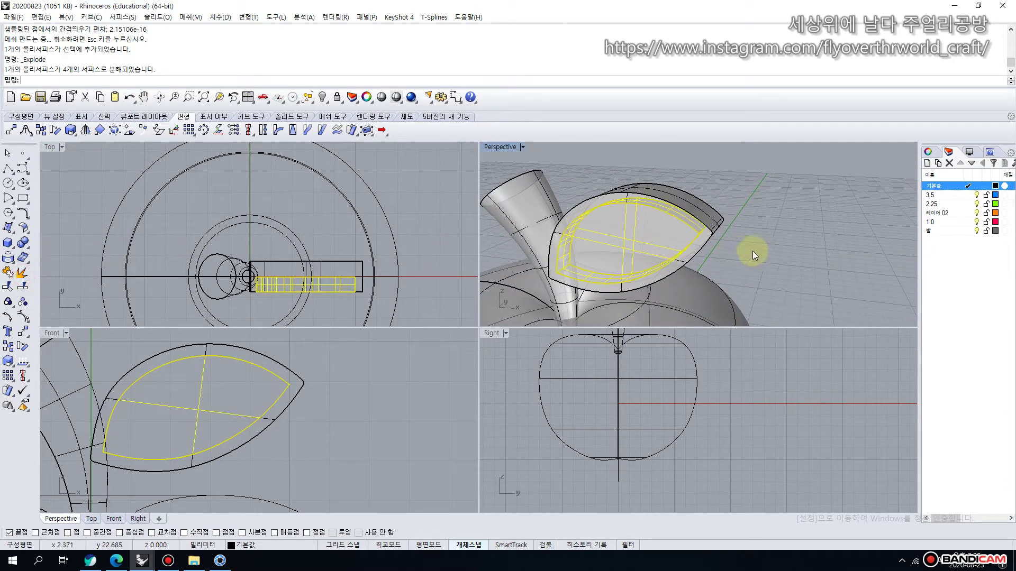
click(782, 256)
click(624, 248)
key(Delete)
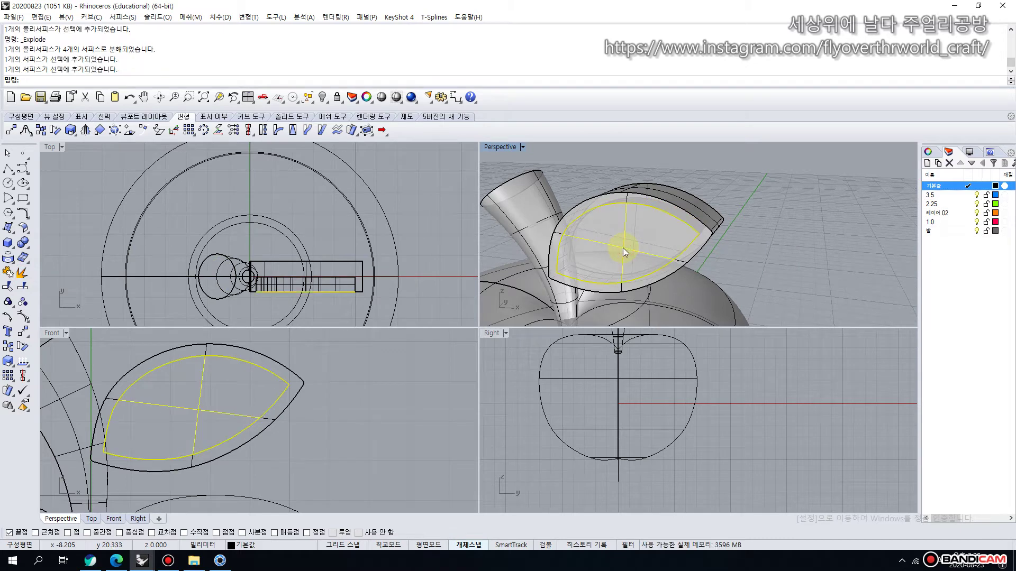
Select all the leaf's surfaces, including the recess walls and floor, and join them into one polysurface.
right_drag(675, 220, 760, 185)
click(666, 256)
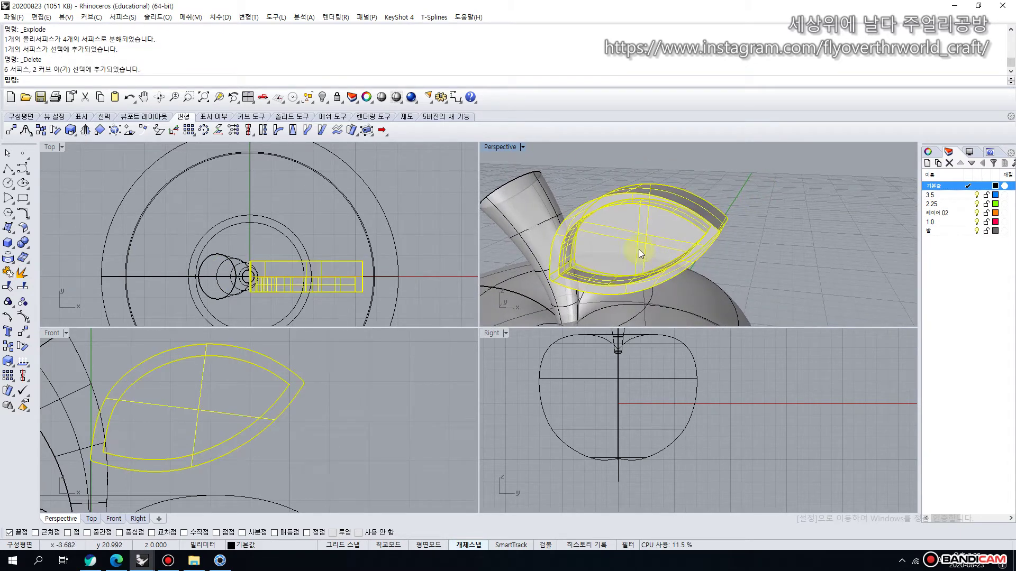
click(7, 273)
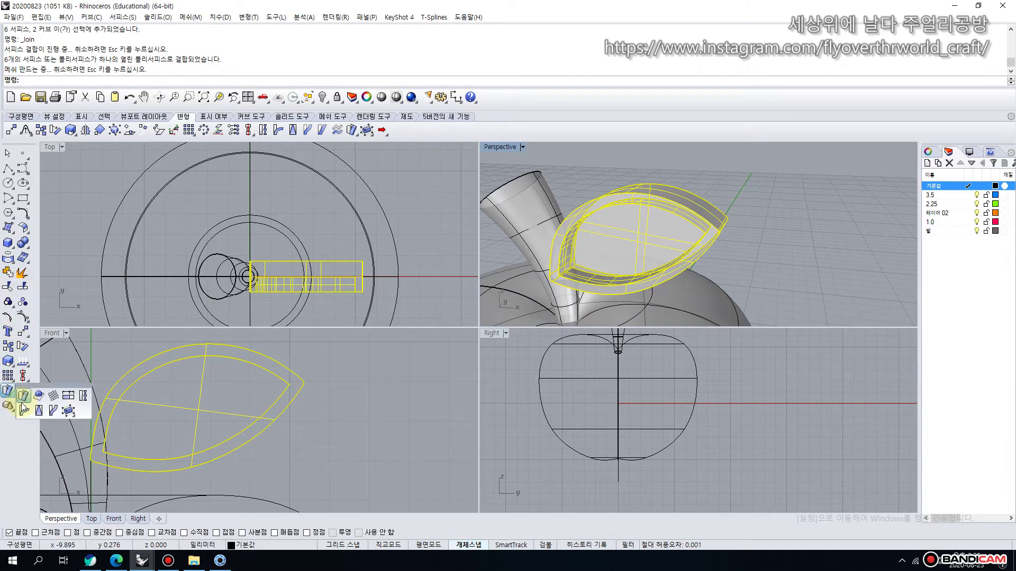
Bend the leaf in the Top view with a spine from the origin along X past its tip, bending through about X 5.7, Y 1.0.
right_click(22, 408)
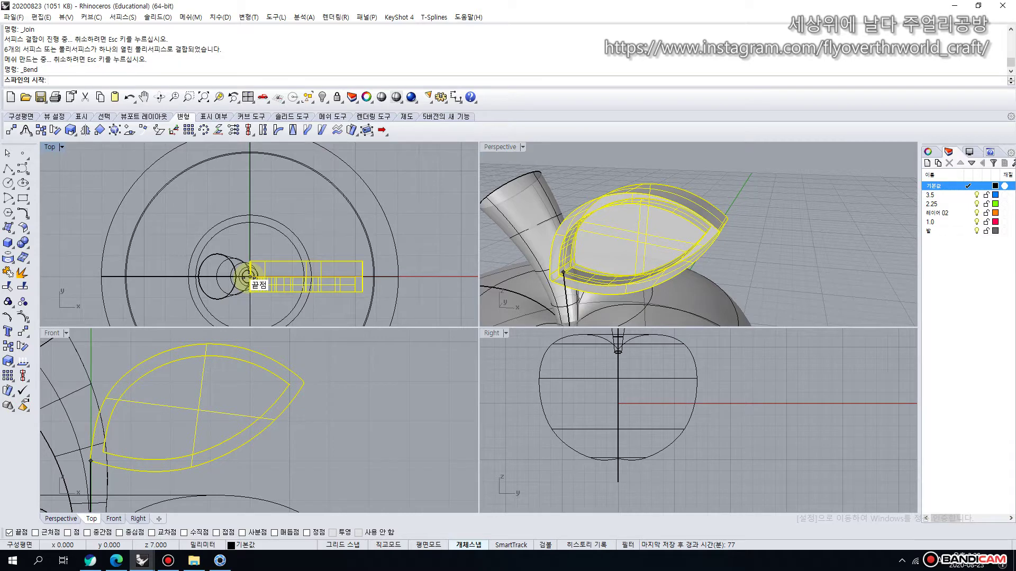
click(250, 276)
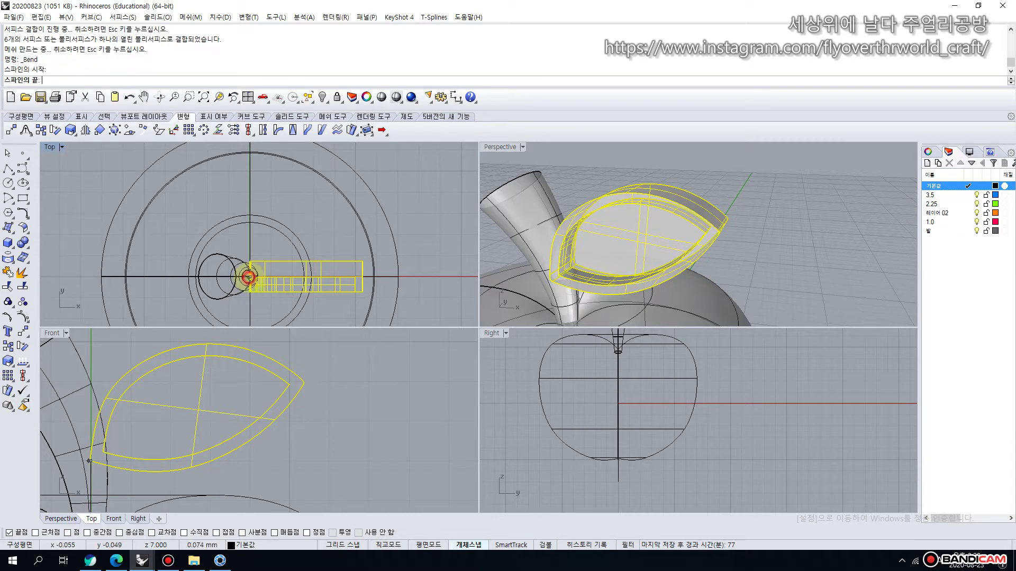
click(371, 277)
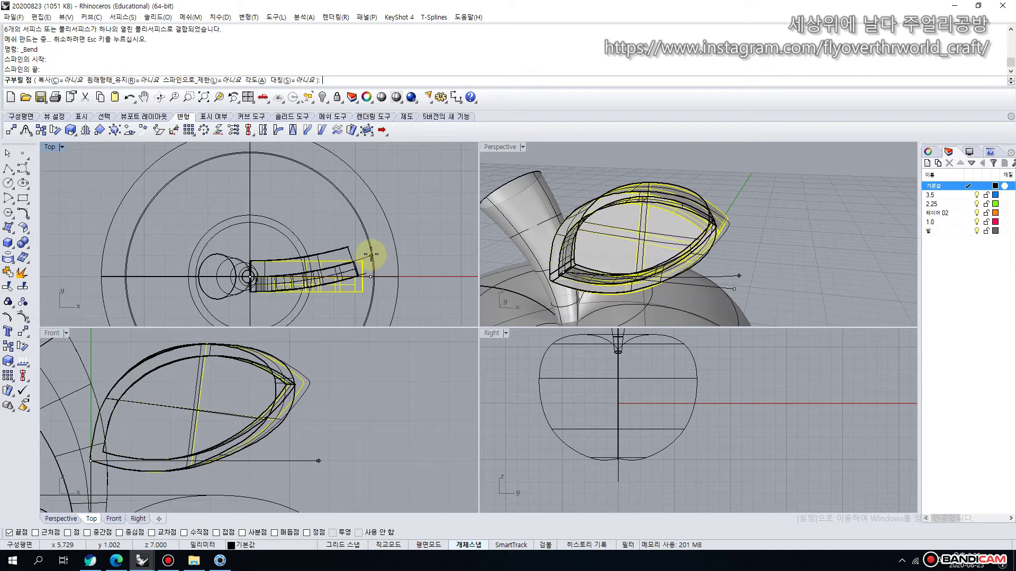
click(371, 255)
click(816, 236)
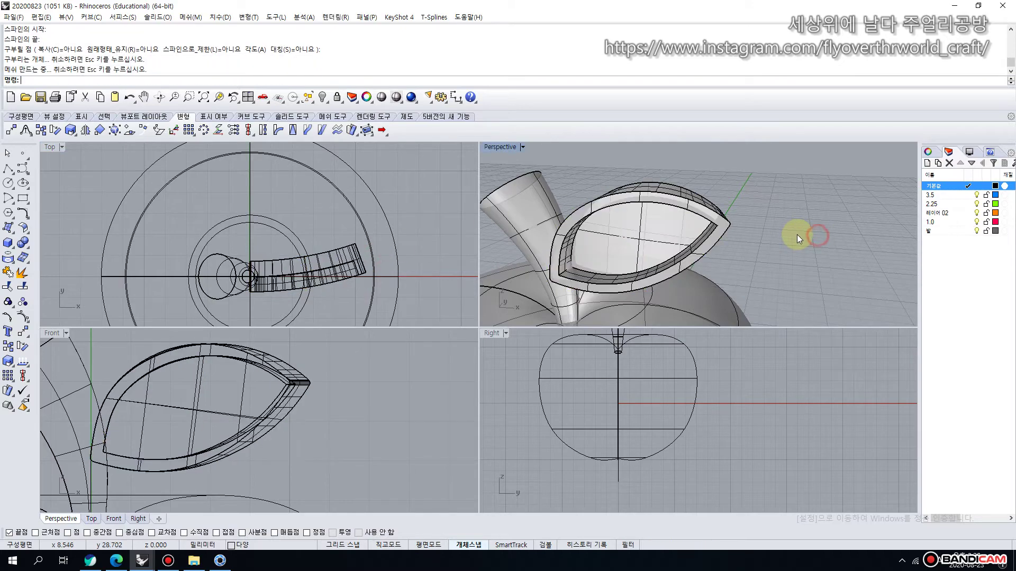
scroll(797, 238, down, 5)
mouse_move(805, 216)
right_down()
mouse_move(771, 245)
mouse_move(675, 249)
mouse_move(691, 225)
mouse_move(773, 227)
mouse_move(808, 207)
right_up()
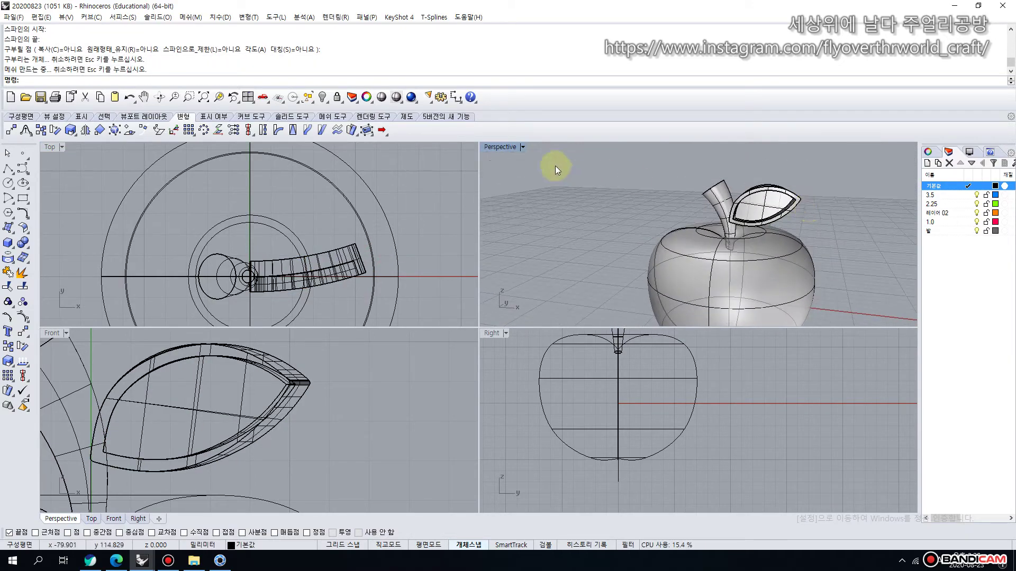
Try to fillet the leaf's outer front edge with FilletEdge at a radius of 0.1 mm in the maximized Perspective view.
double_click(506, 147)
scroll(515, 258, up, 6)
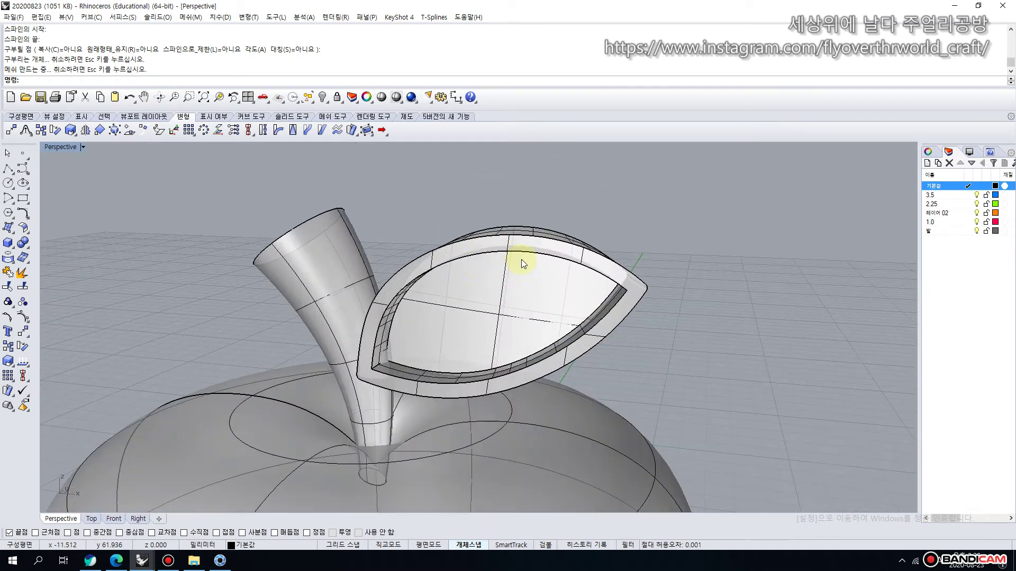
click(25, 245)
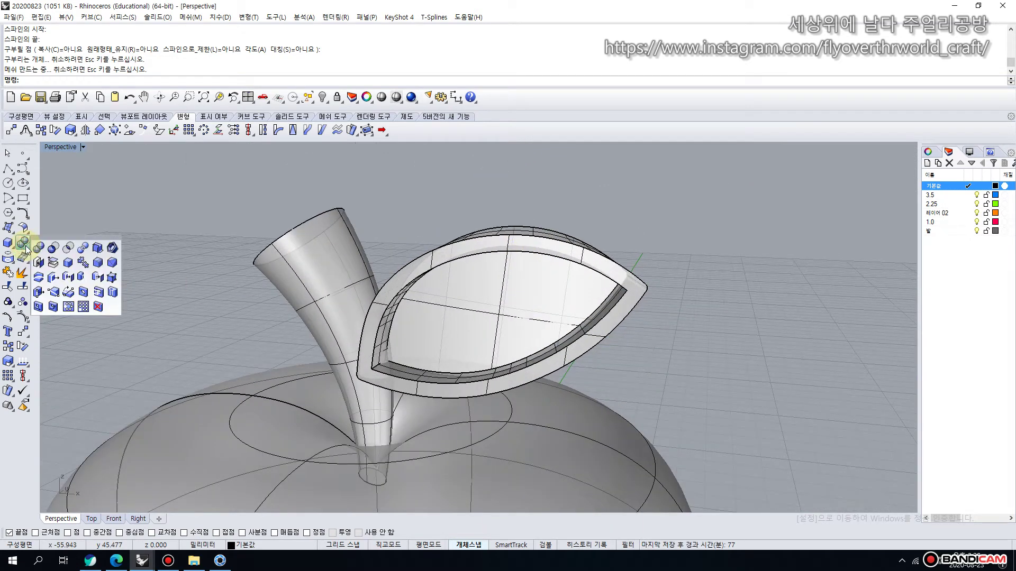
click(97, 262)
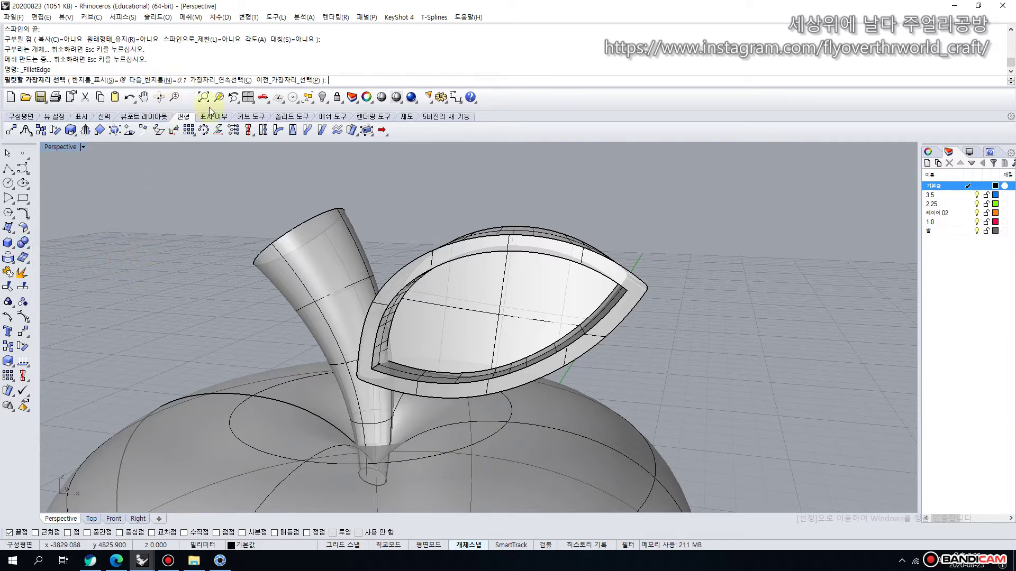
click(584, 249)
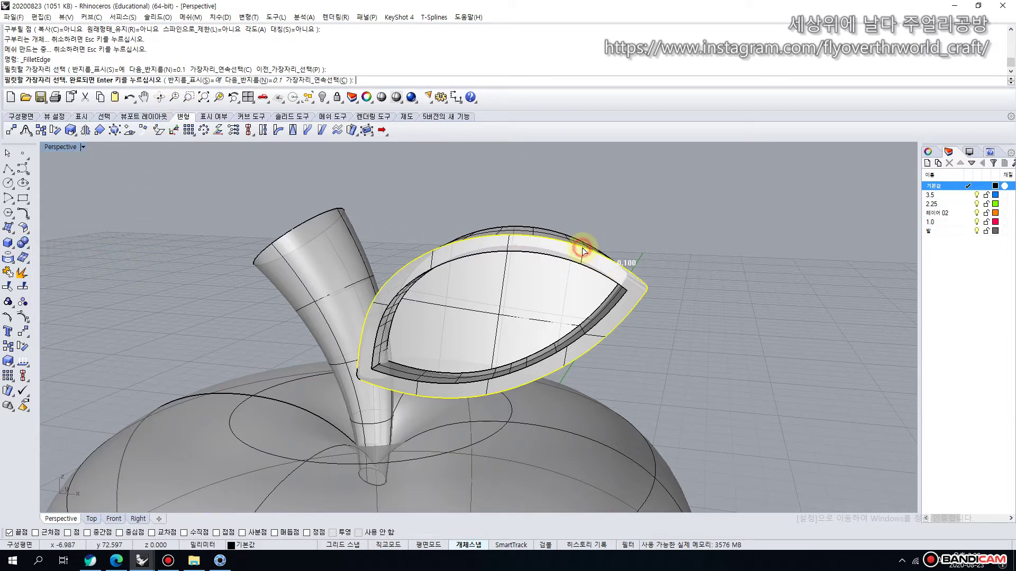
key(Return)
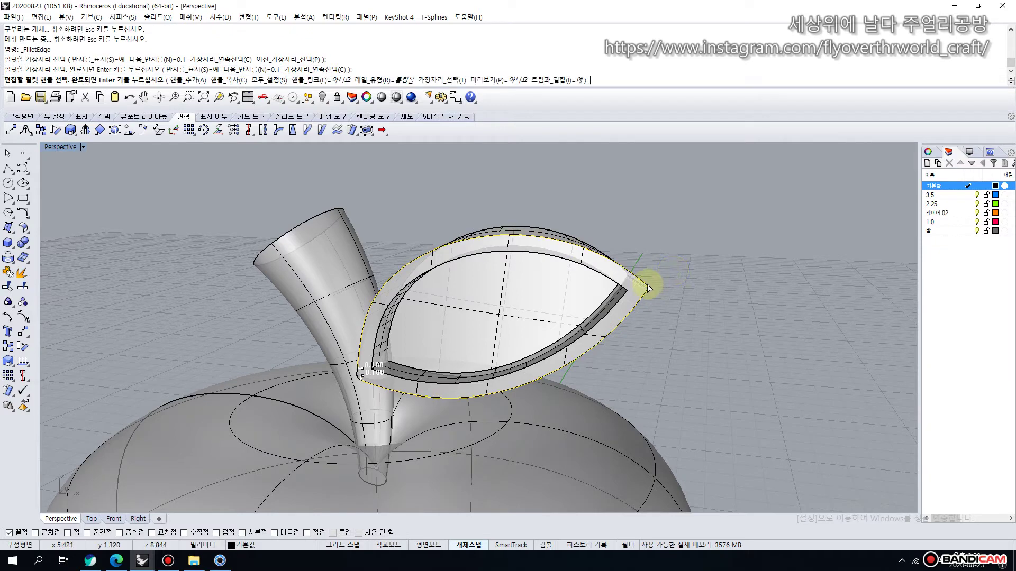
key(Return)
key(Return)
click(360, 376)
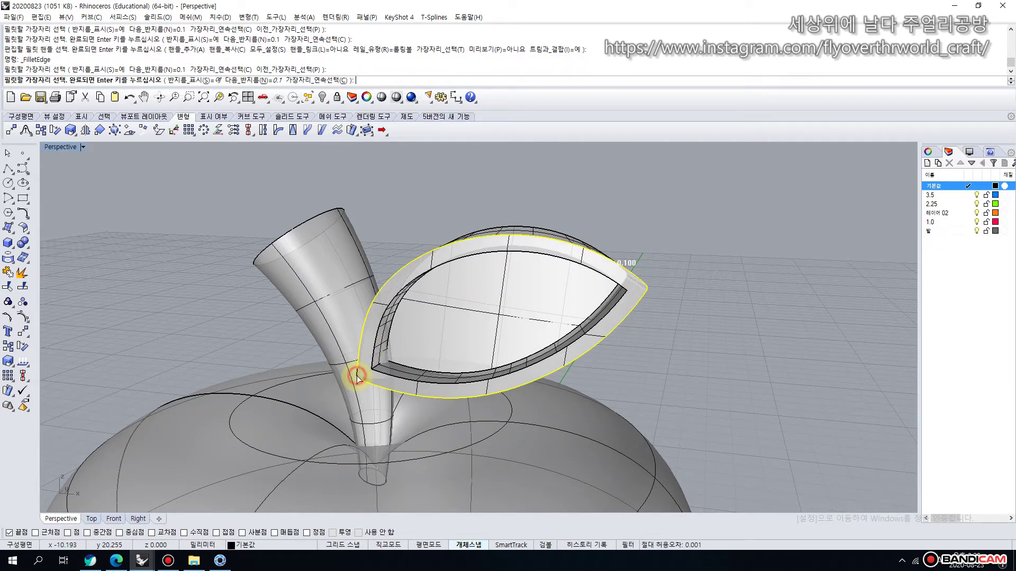
click(7, 153)
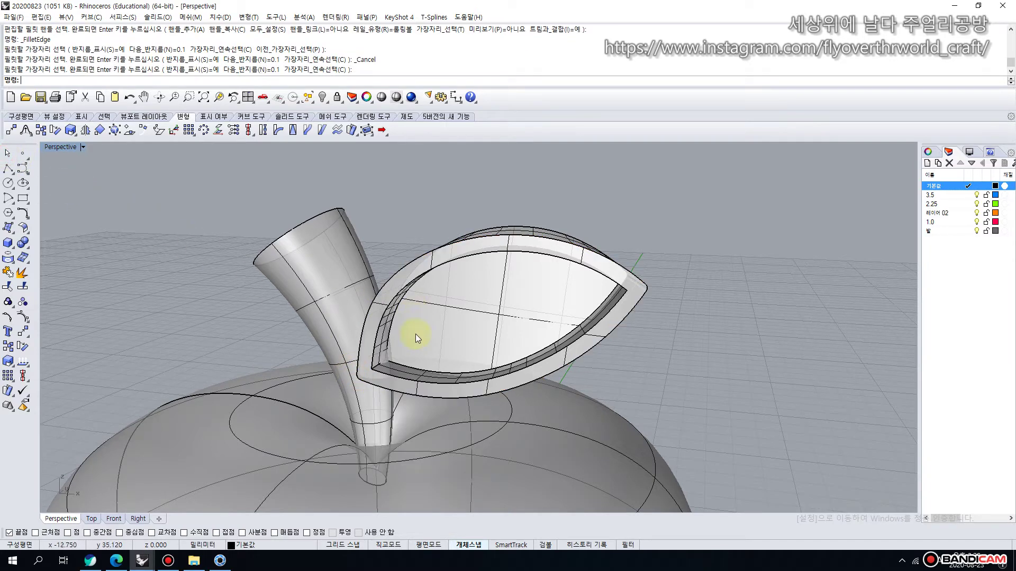
Retry the 0.1 mm fillet around the leaf's outer front edge including the rounded base corner, and undo it.
scroll(319, 368, up, 3)
key(Return)
scroll(354, 385, up, 1)
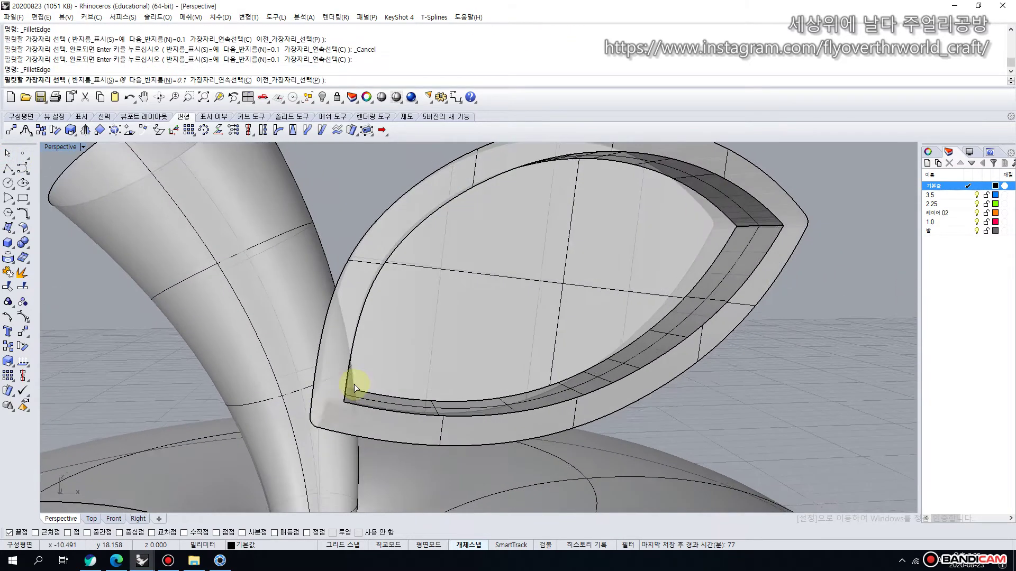
click(311, 408)
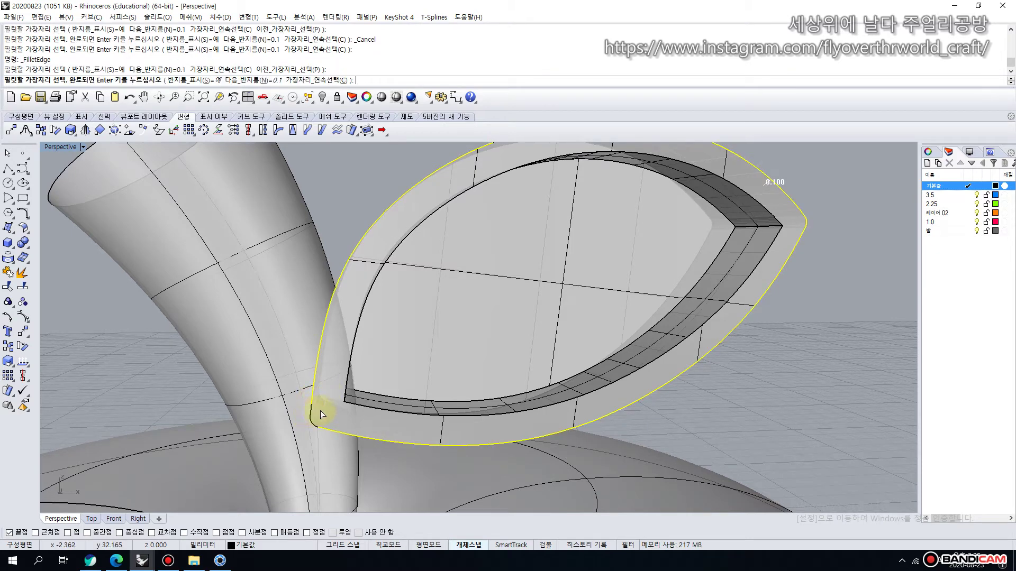
key(Return)
key(Return)
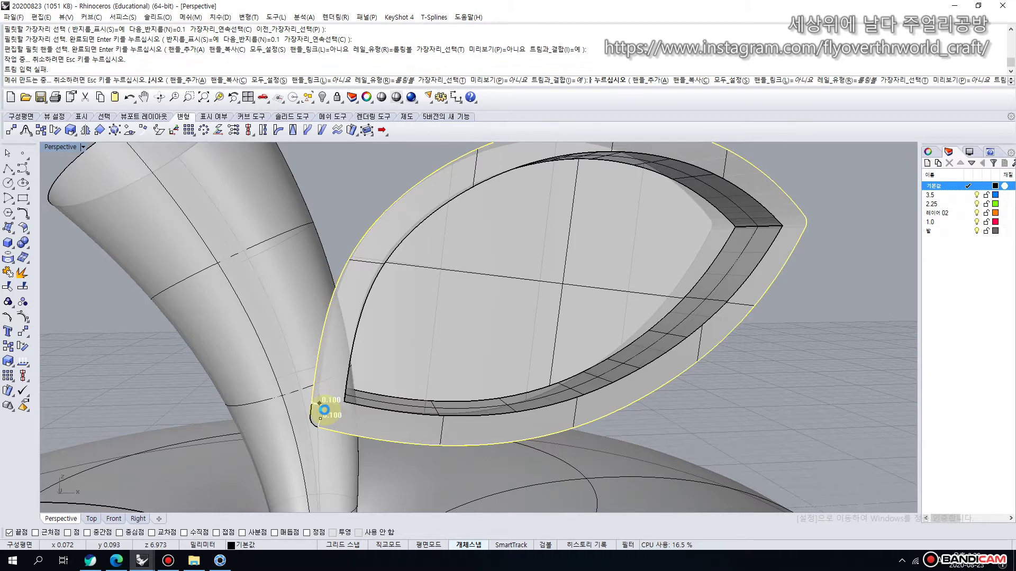
right_drag(447, 369, 355, 322)
key(ctrl+z)
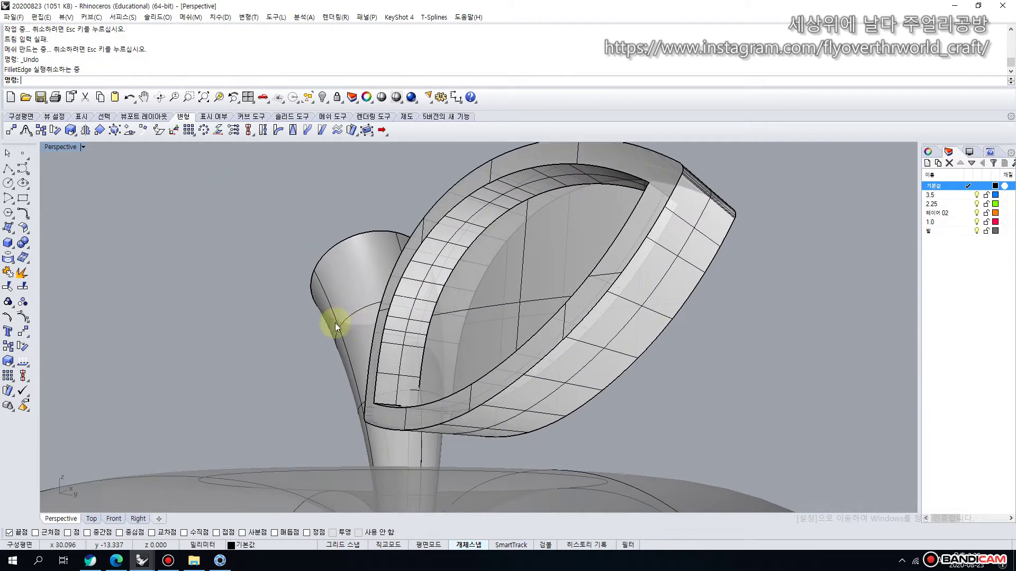
right_drag(270, 320, 417, 328)
right_click(390, 312)
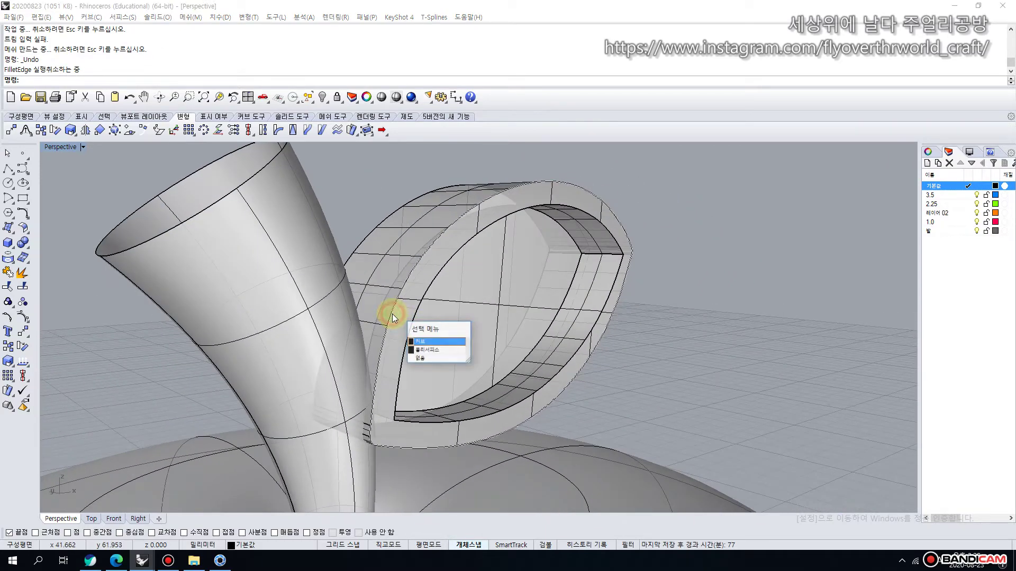
click(507, 214)
click(505, 212)
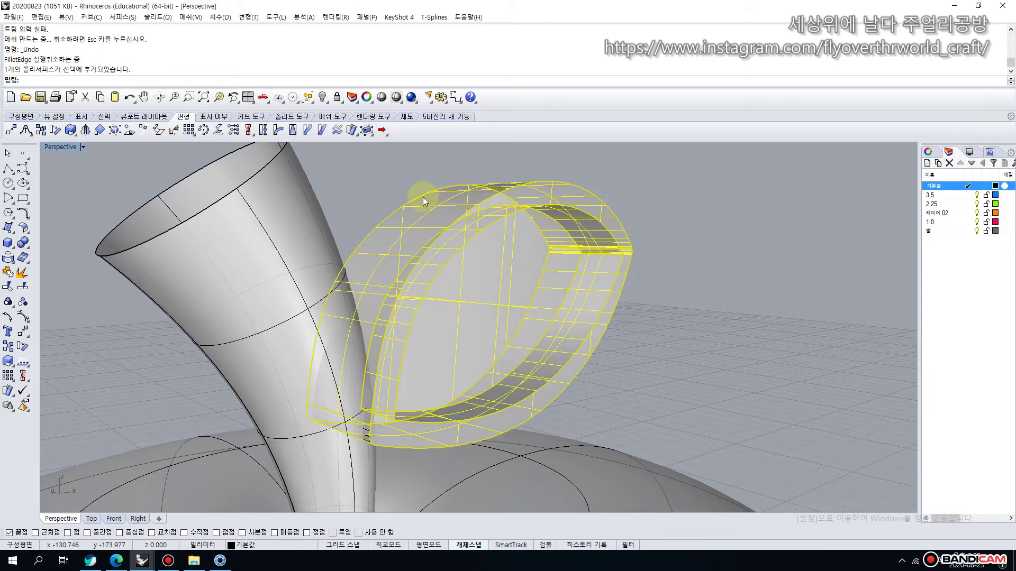
click(8, 272)
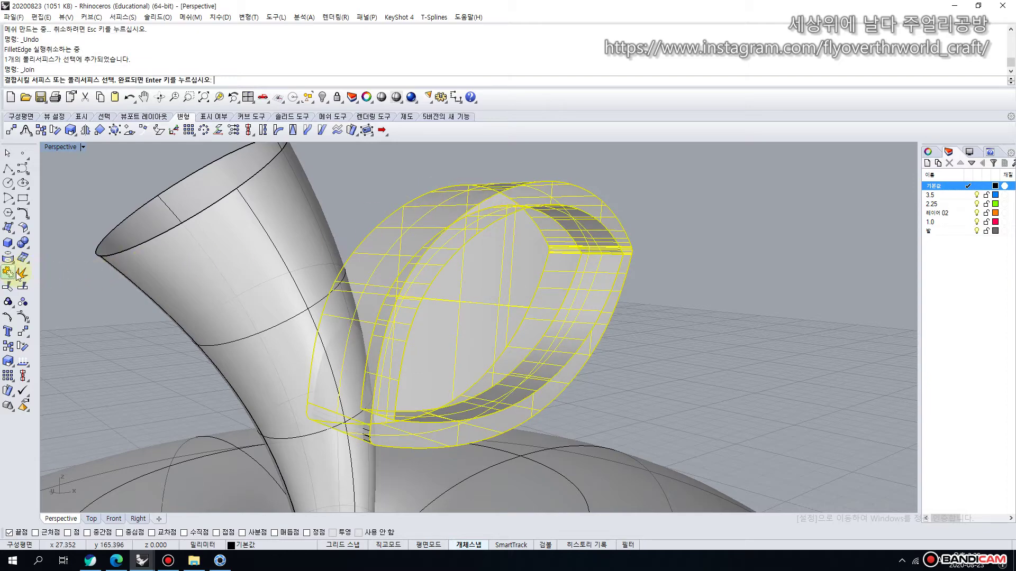
right_drag(195, 346, 463, 388)
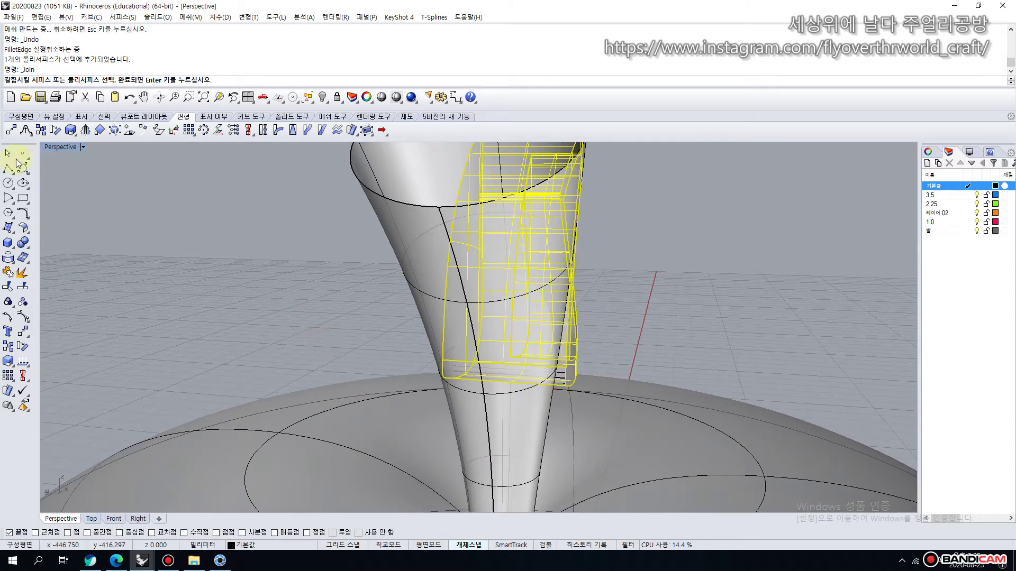
key(Escape)
Select the two small loose surfaces at the leaf's base beside the stem and join them.
click(148, 205)
click(560, 380)
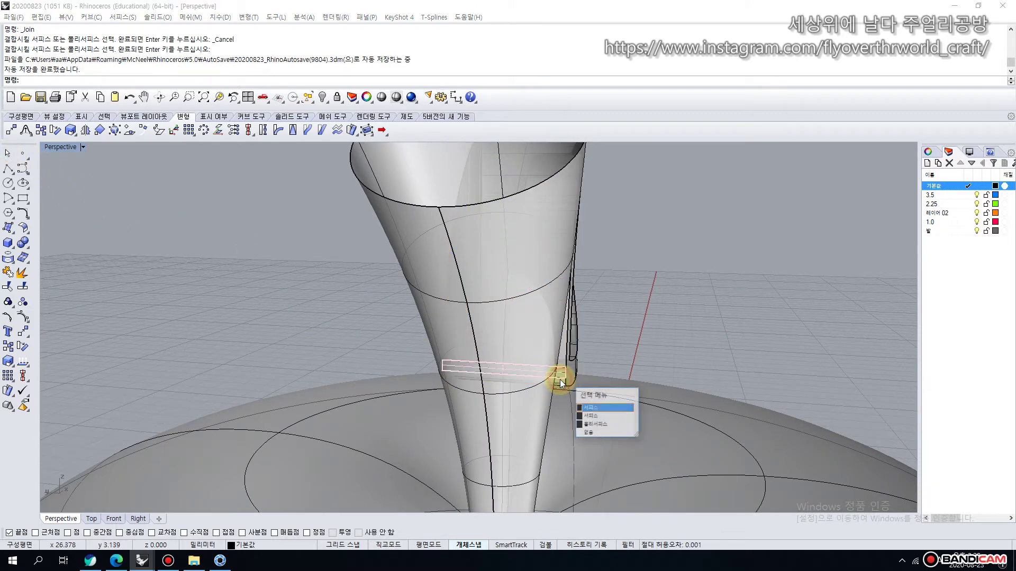
click(593, 408)
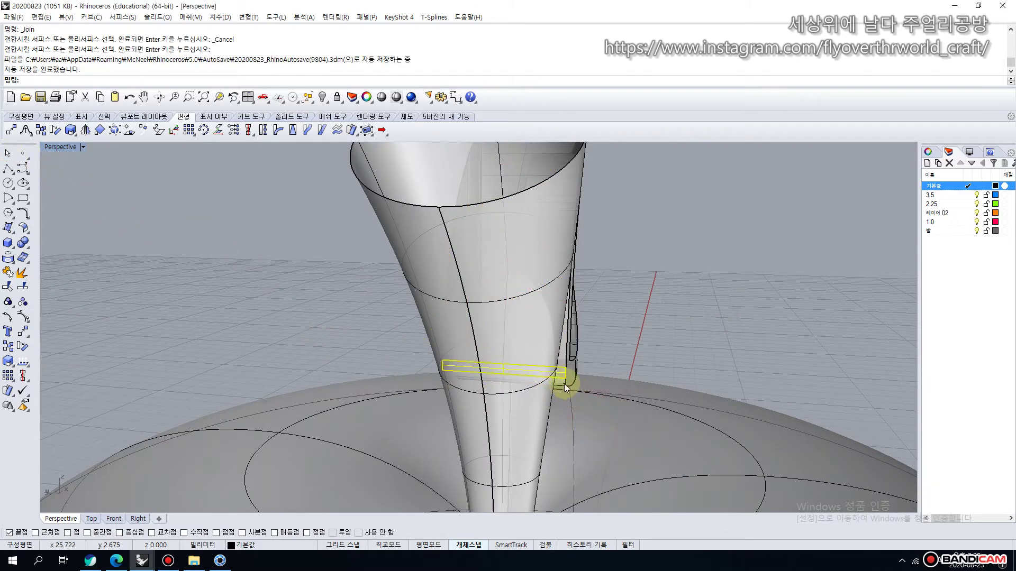
scroll(559, 381, up, 3)
scroll(574, 394, up, 5)
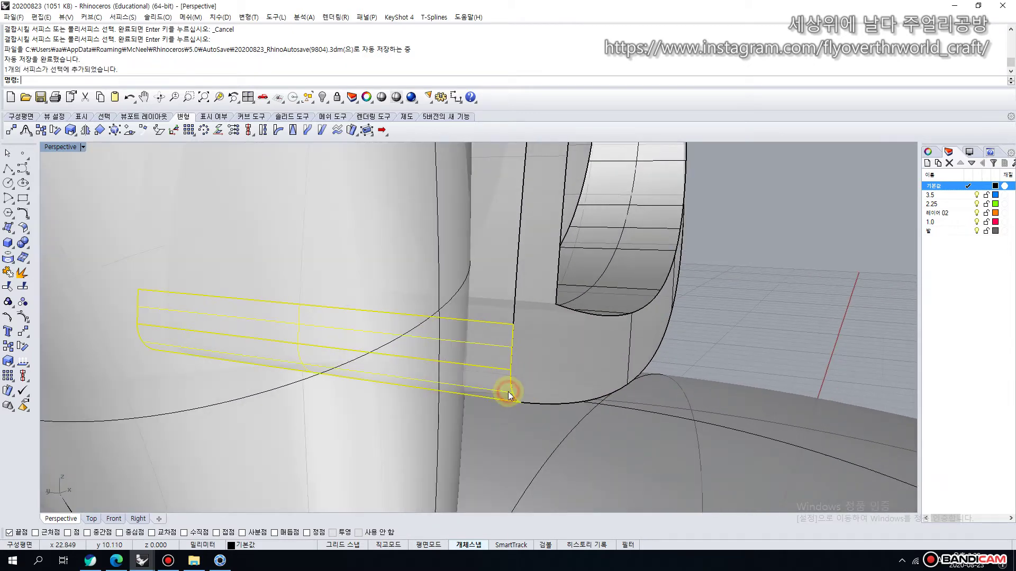
click(509, 395)
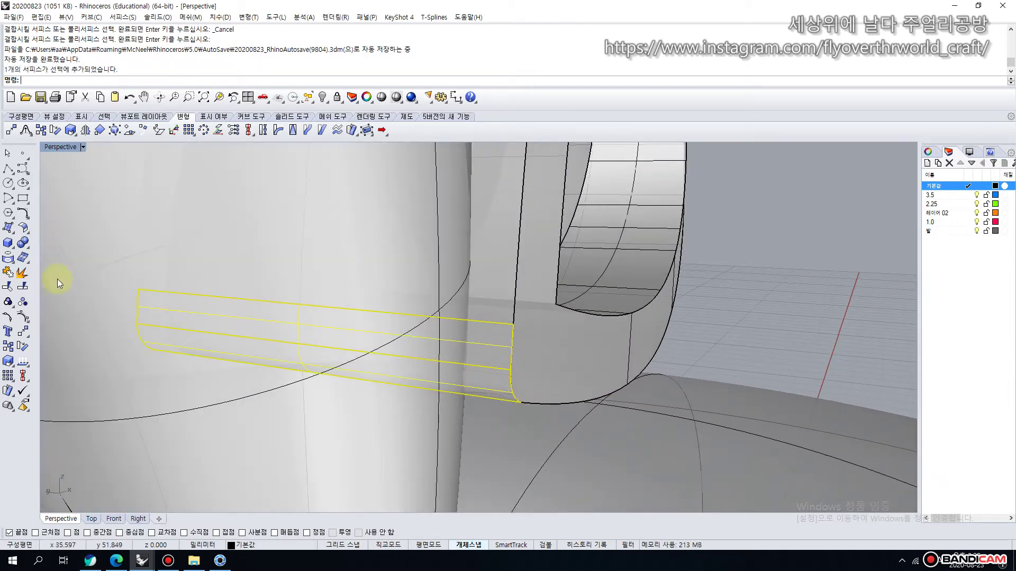
click(9, 272)
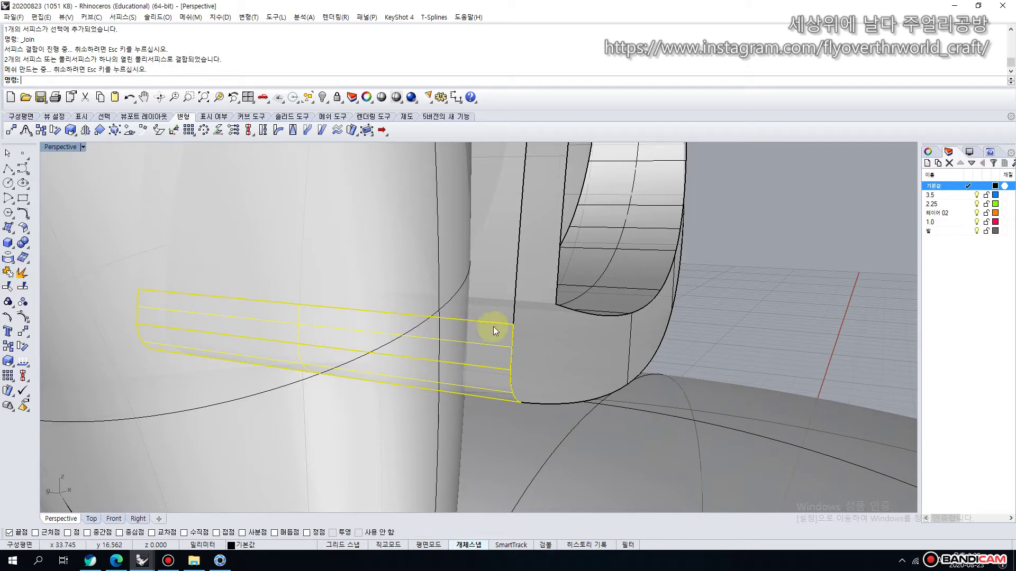
Join the leaf polysurface with the joined base surfaces into one closed solid.
click(512, 305)
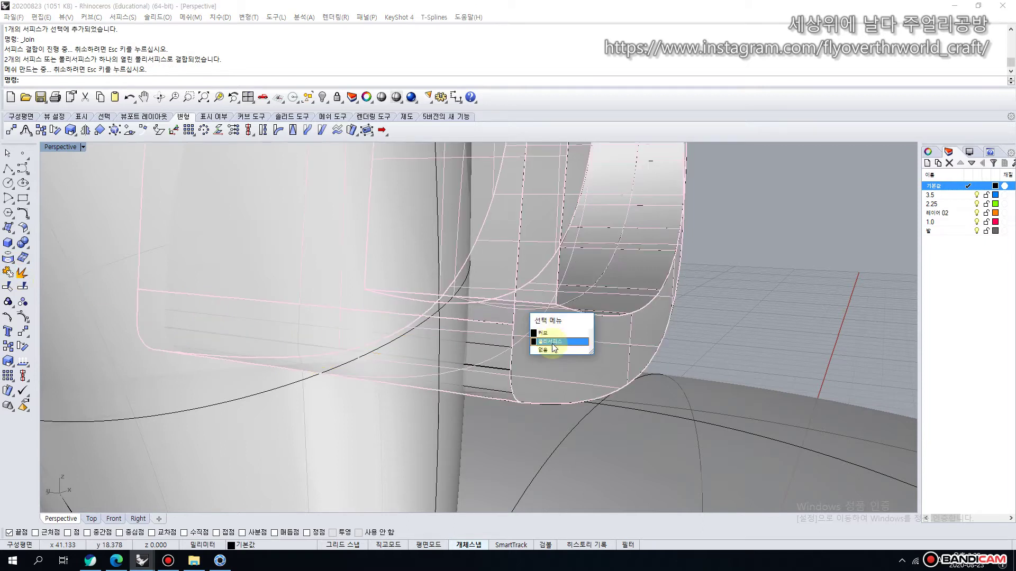
click(531, 342)
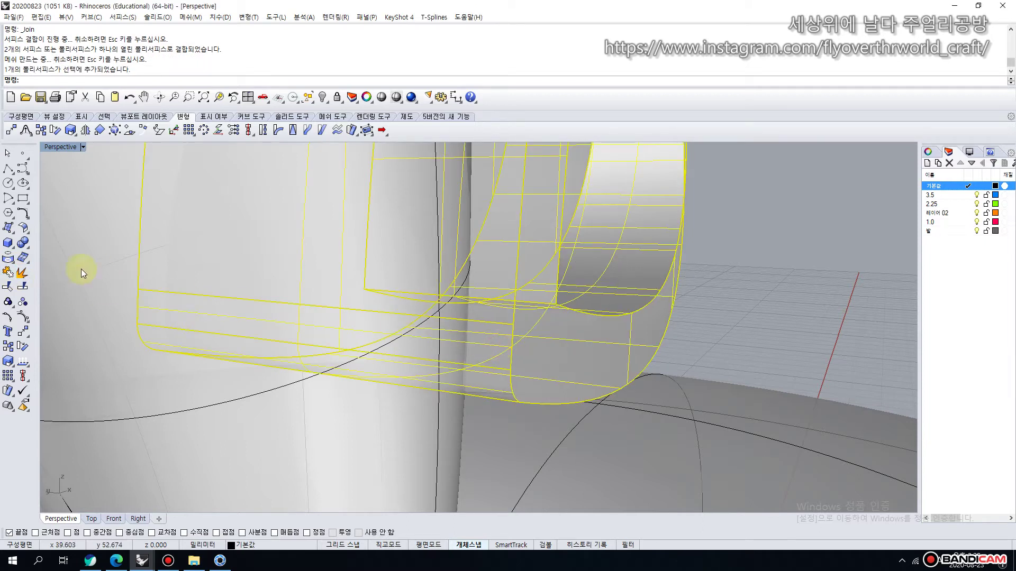
click(14, 274)
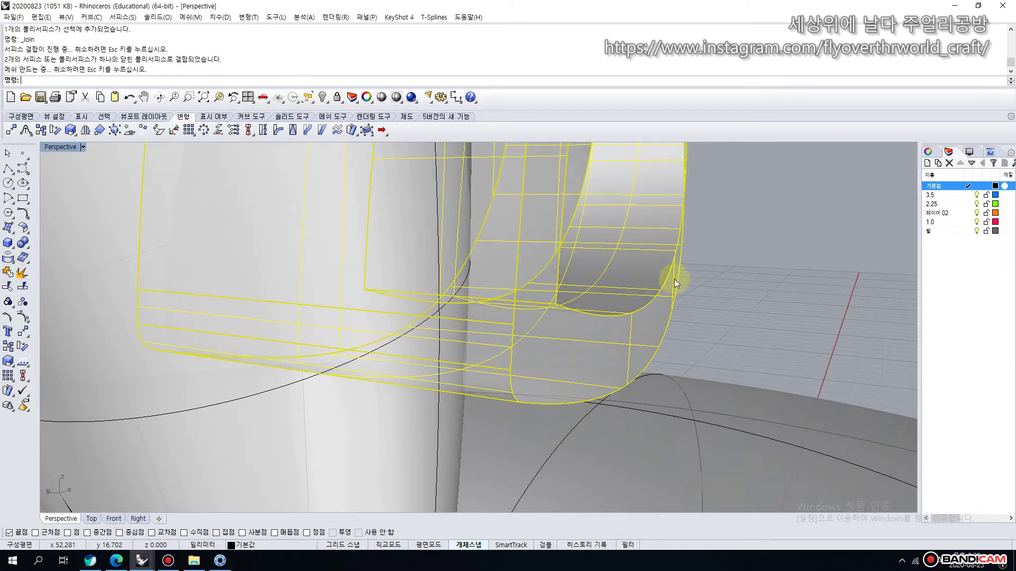
click(754, 278)
Try a 0.1 mm fillet on the closed leaf's outer front edge and base corner edges, check it and undo it.
right_drag(754, 278, 583, 284)
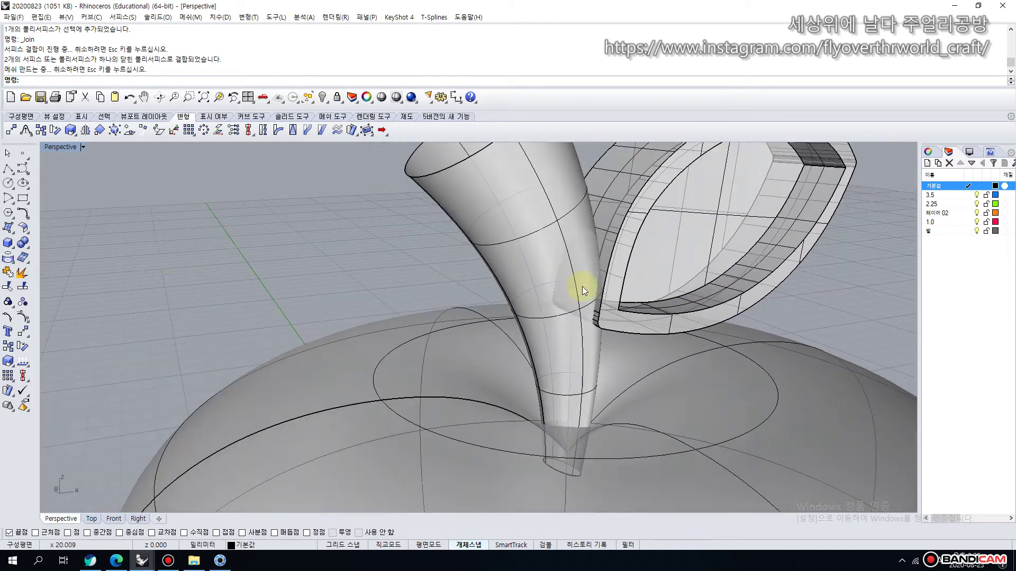
click(29, 250)
click(100, 265)
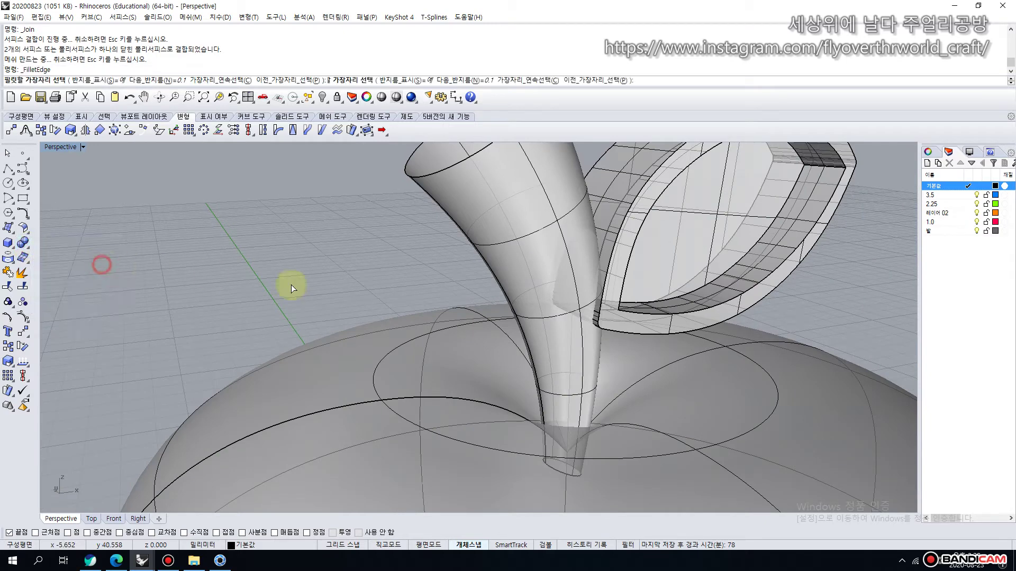
click(608, 278)
click(599, 318)
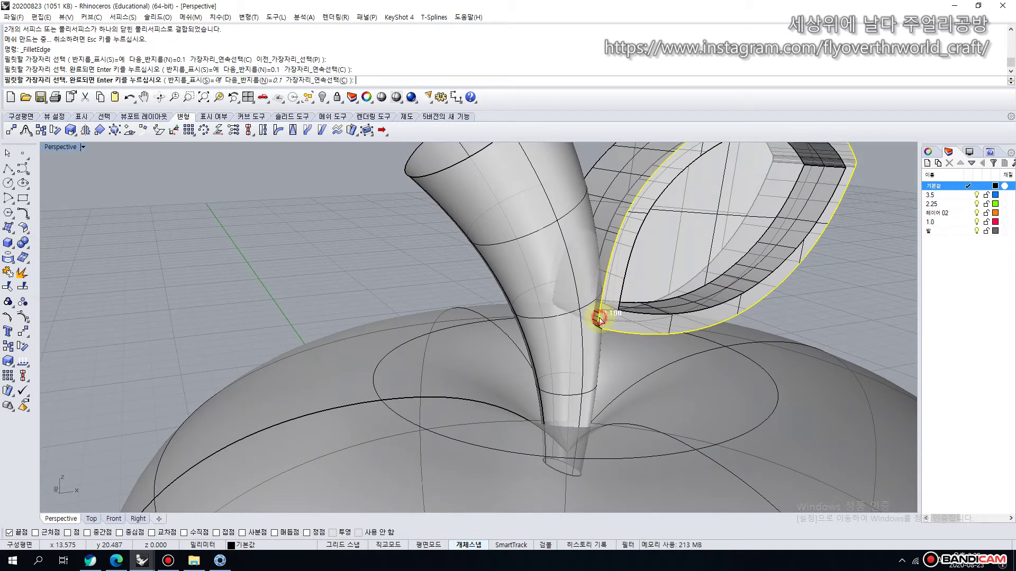
click(601, 329)
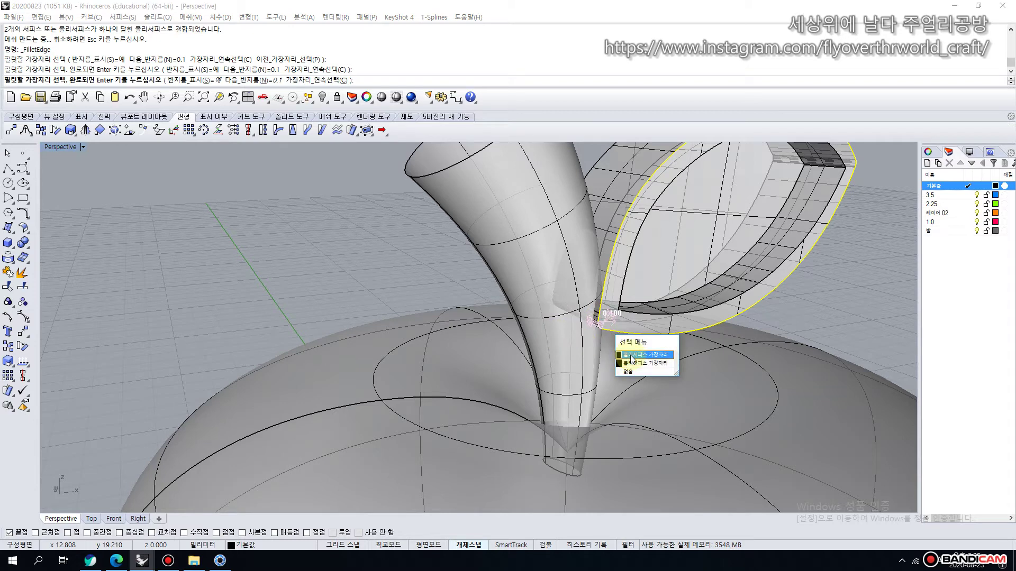
click(629, 355)
right_click(446, 301)
right_click(446, 298)
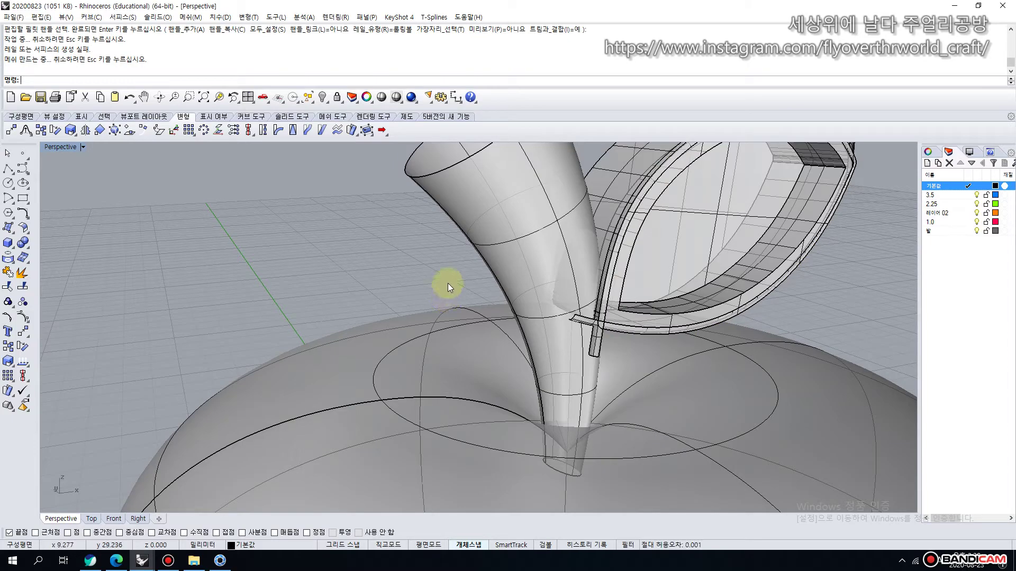
right_drag(448, 284, 288, 384)
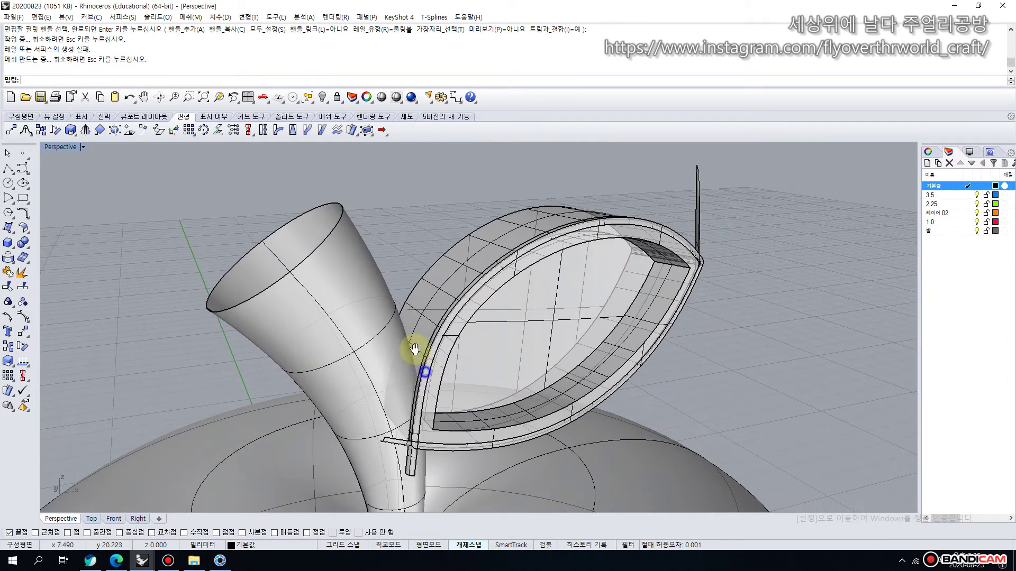
right_drag(415, 350, 467, 351)
key(ctrl+z)
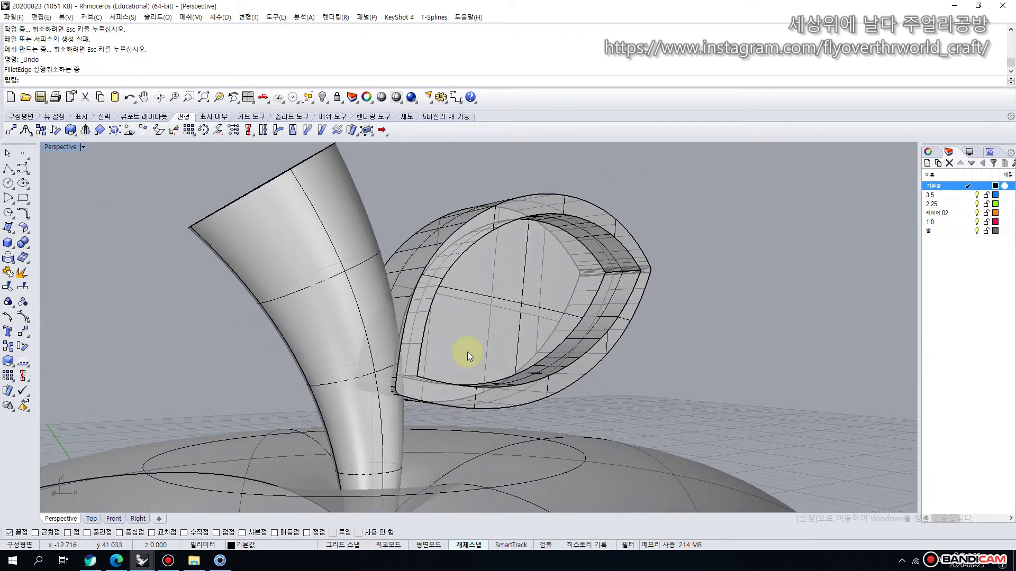
Fillet the leaf's outer front edge, including the base corner edges, with FilletEdge at a radius of 0.05 mm.
scroll(395, 390, up, 4)
click(27, 249)
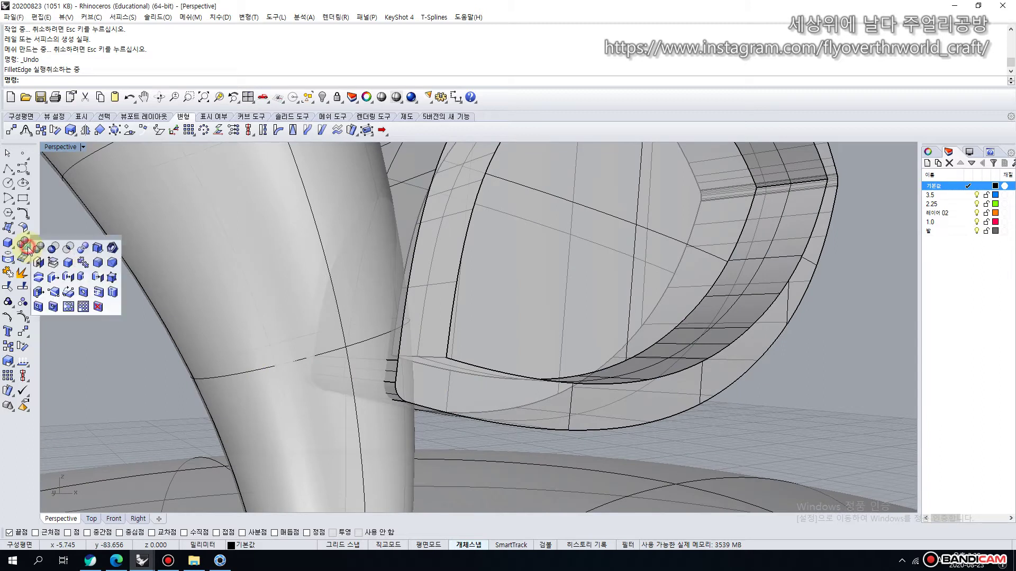
click(97, 263)
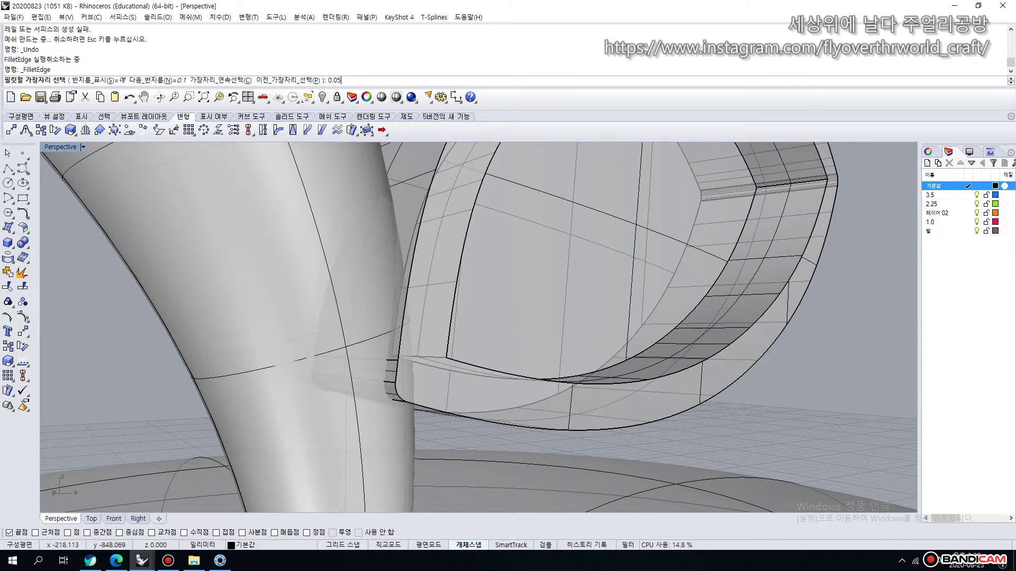
key(Return)
click(395, 391)
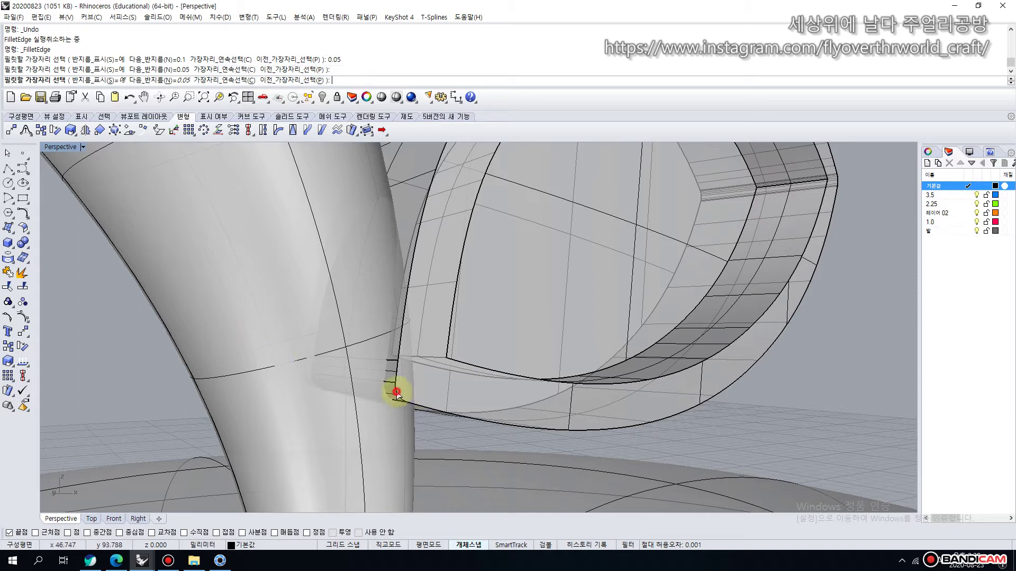
click(400, 351)
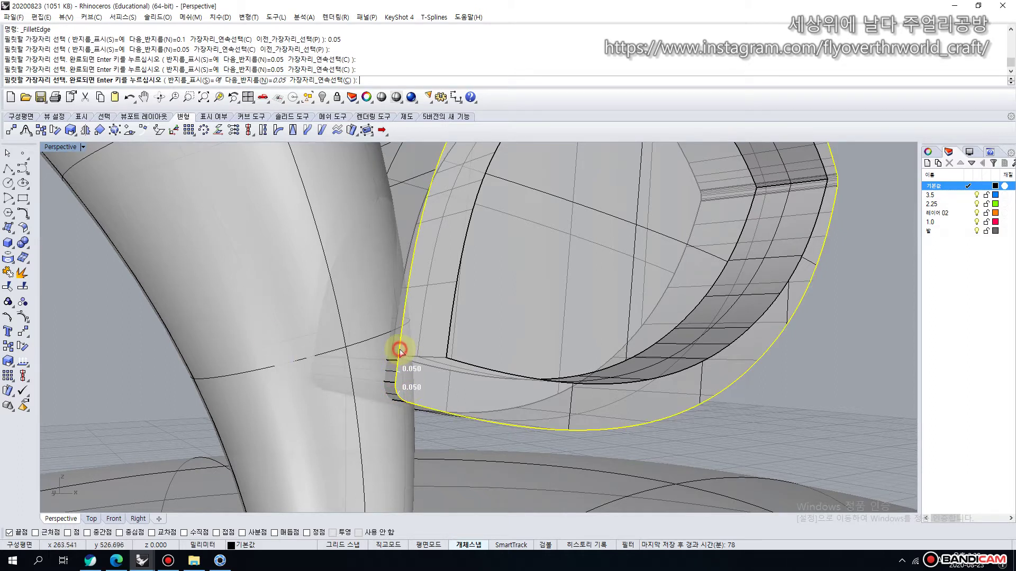
key(Return)
key(Return)
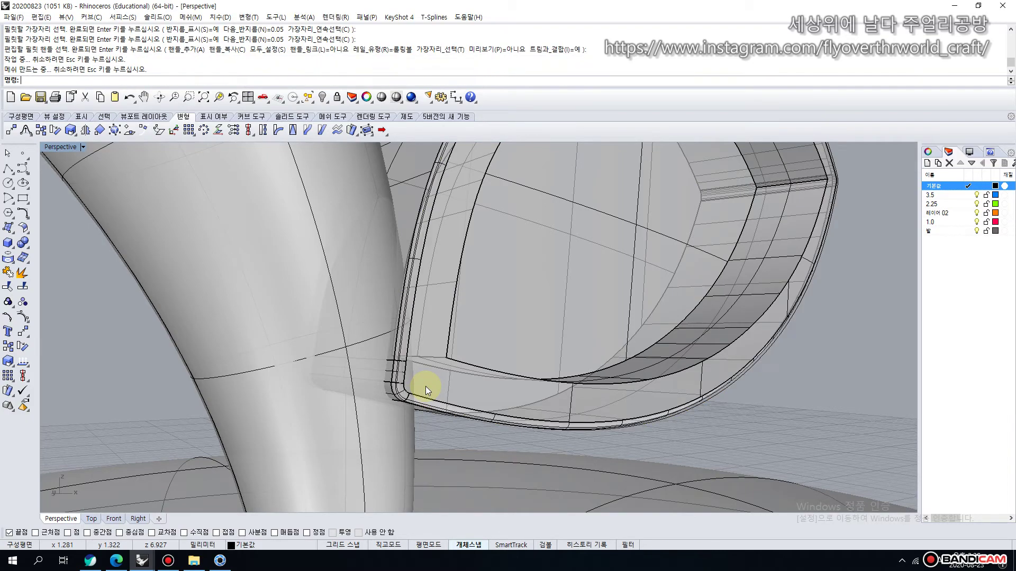
Turn off End snap and shift the leaf together with its curves slightly away from the stem along X in the Front view.
scroll(425, 386, down, 5)
right_drag(421, 386, 447, 339)
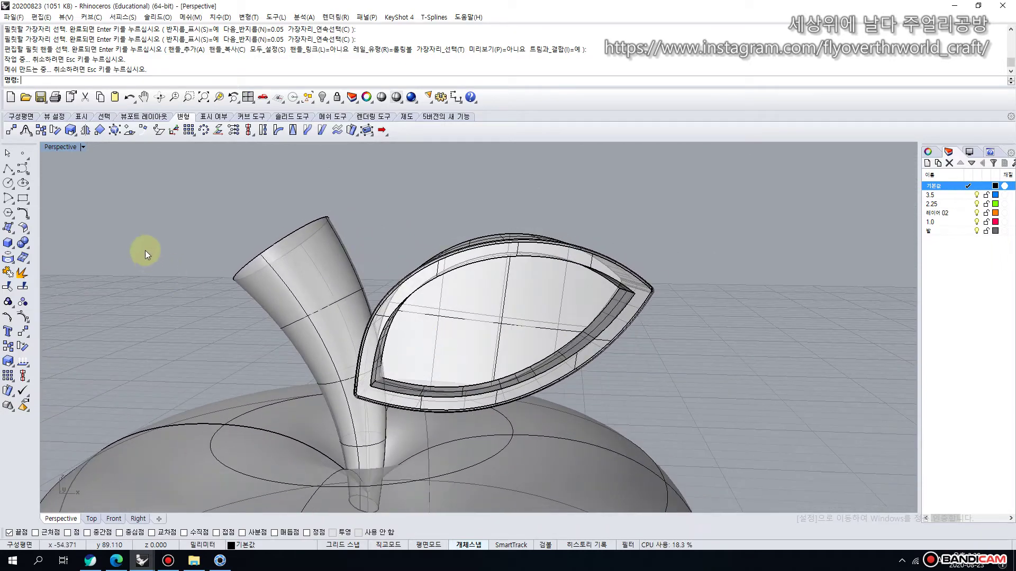
double_click(68, 148)
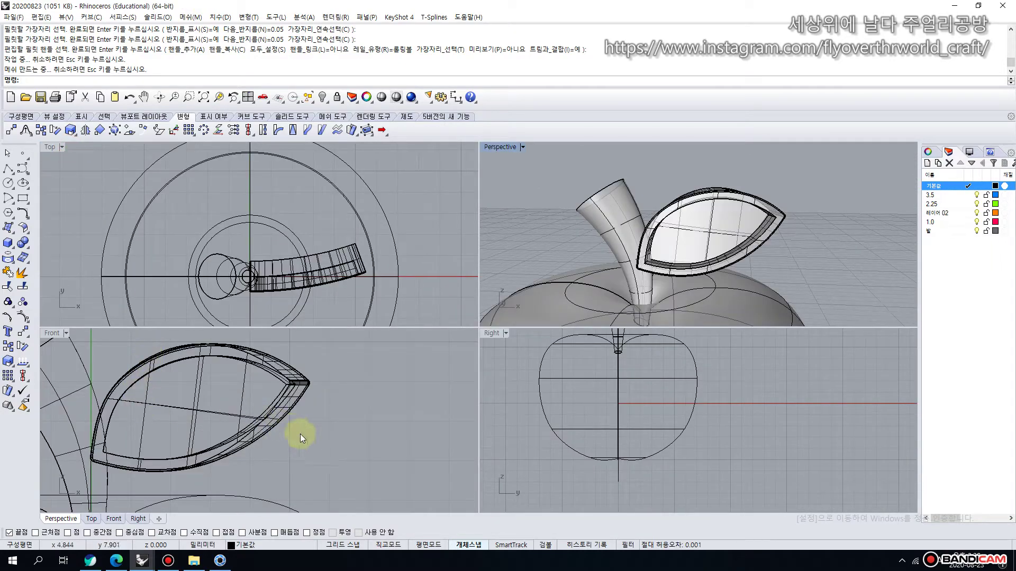
drag(225, 367, 109, 459)
scroll(100, 462, up, 5)
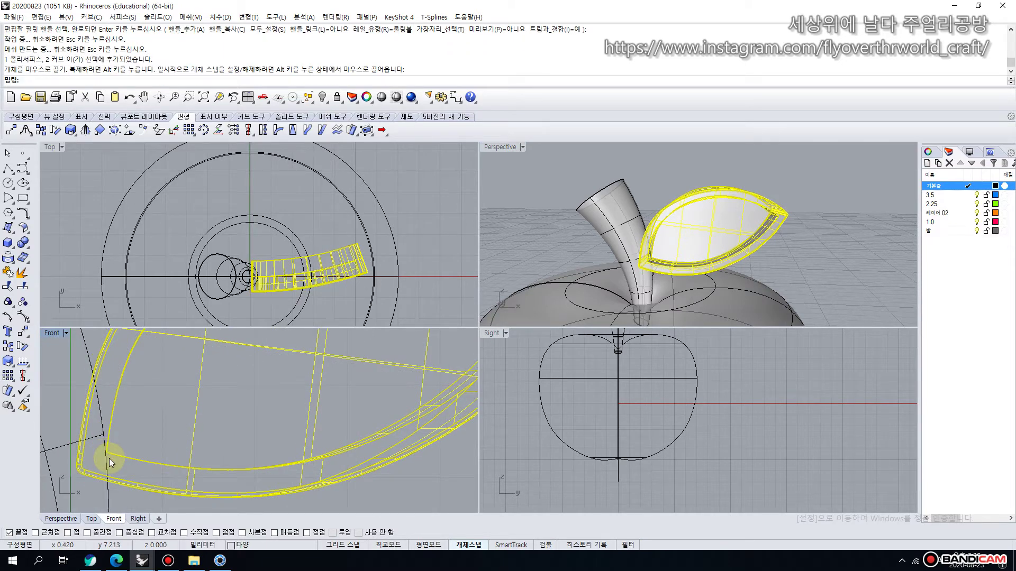
key(ctrl+z)
click(8, 534)
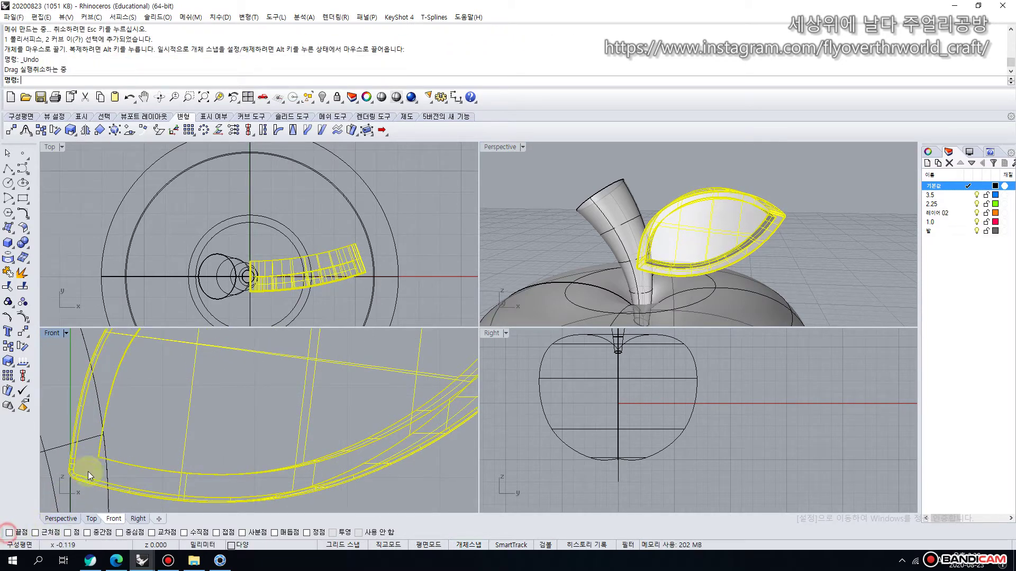
drag(107, 456, 115, 458)
key(Escape)
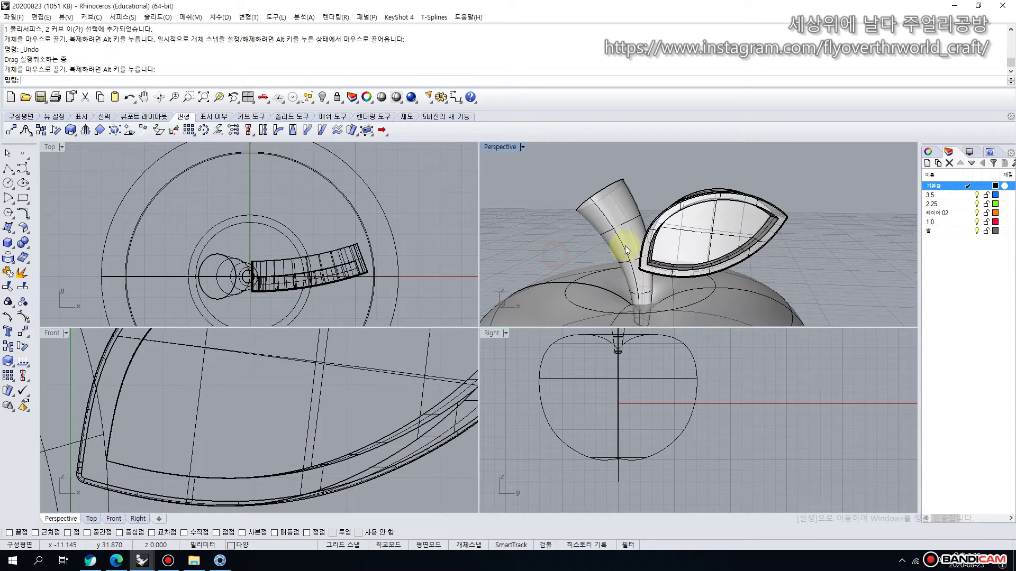
Cap the stem's open upper end with a planar surface made from its top profile curve.
right_drag(625, 245, 672, 252)
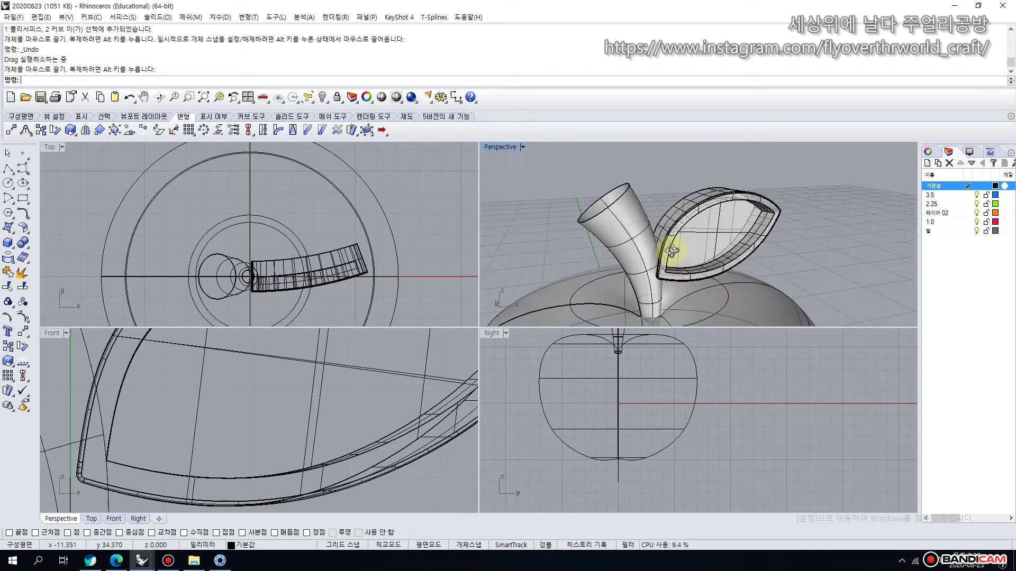
click(616, 208)
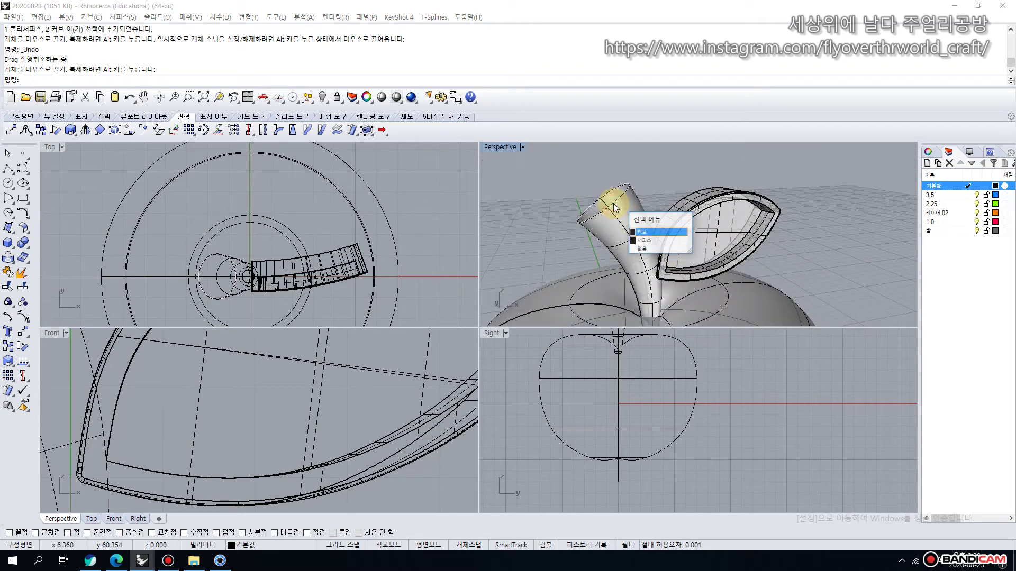
click(656, 233)
click(12, 232)
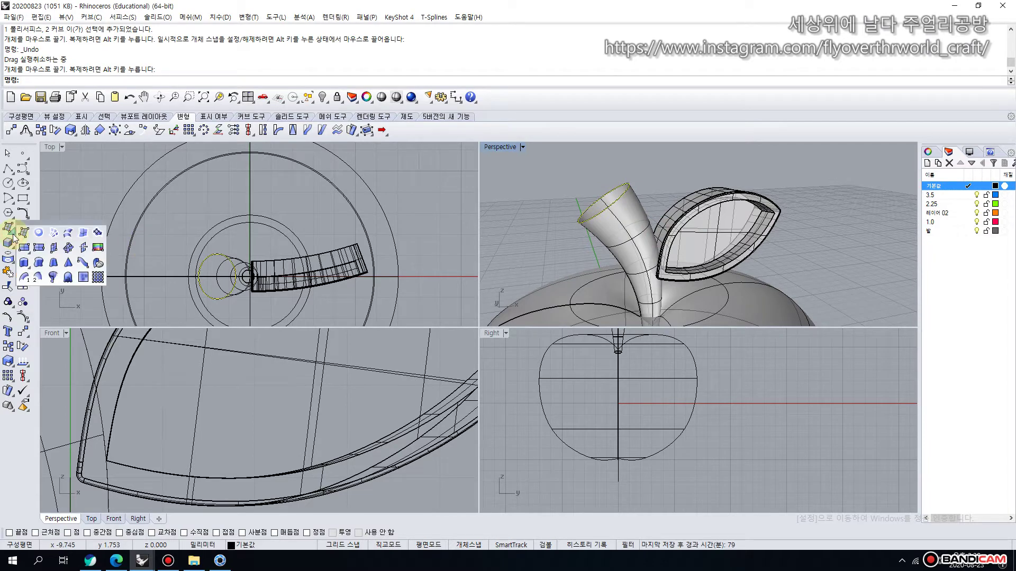
click(23, 232)
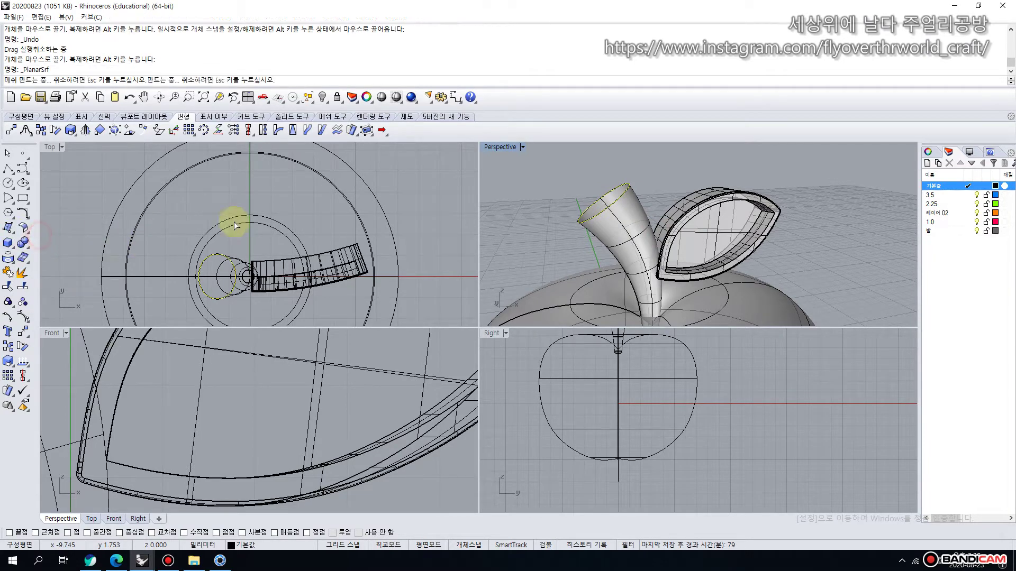
click(524, 194)
key(Return)
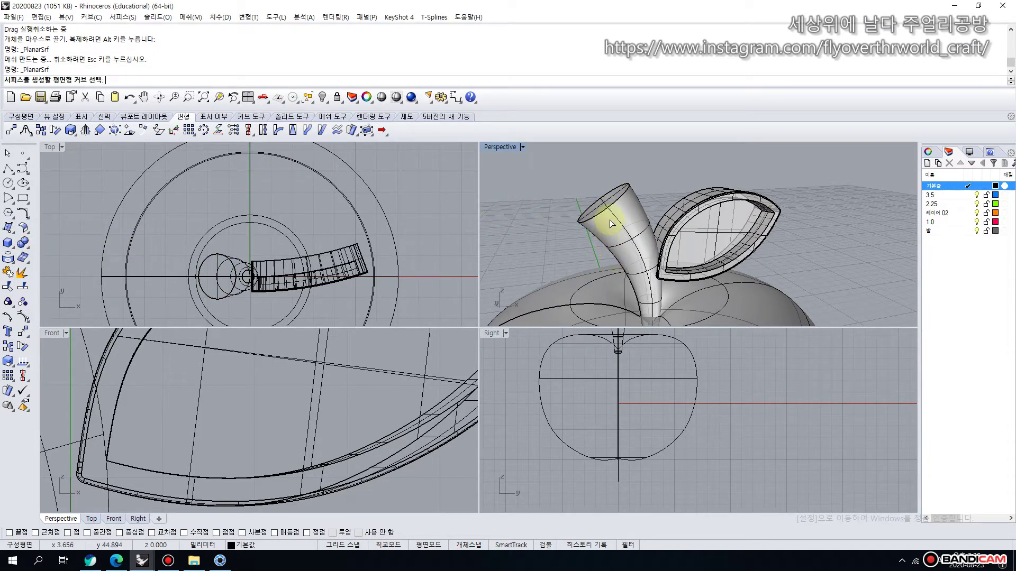
click(7, 152)
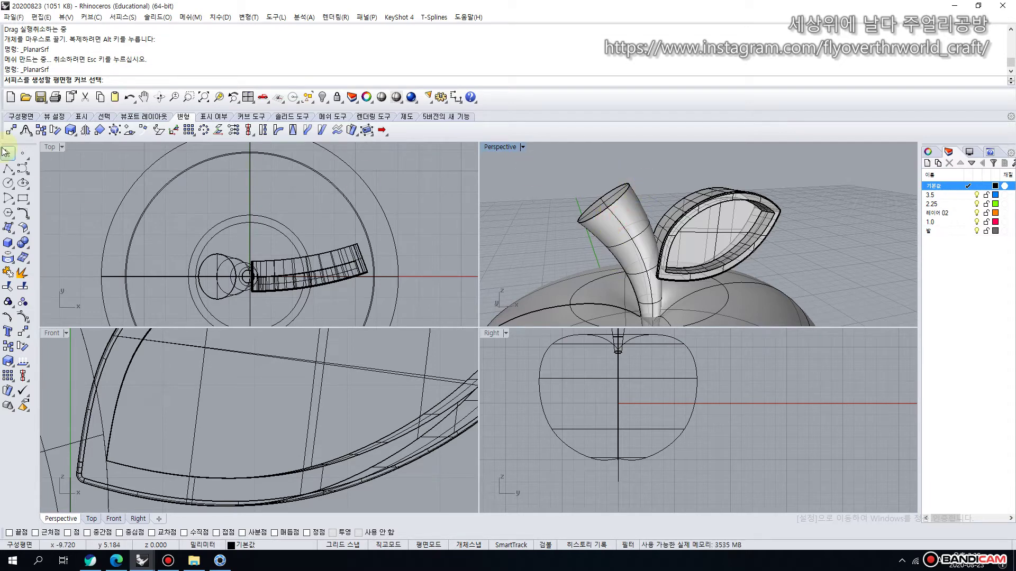
Close the stem's lower end inside the apple with a planar surface from its bottom edge curve.
shift+right_drag(634, 234, 635, 198)
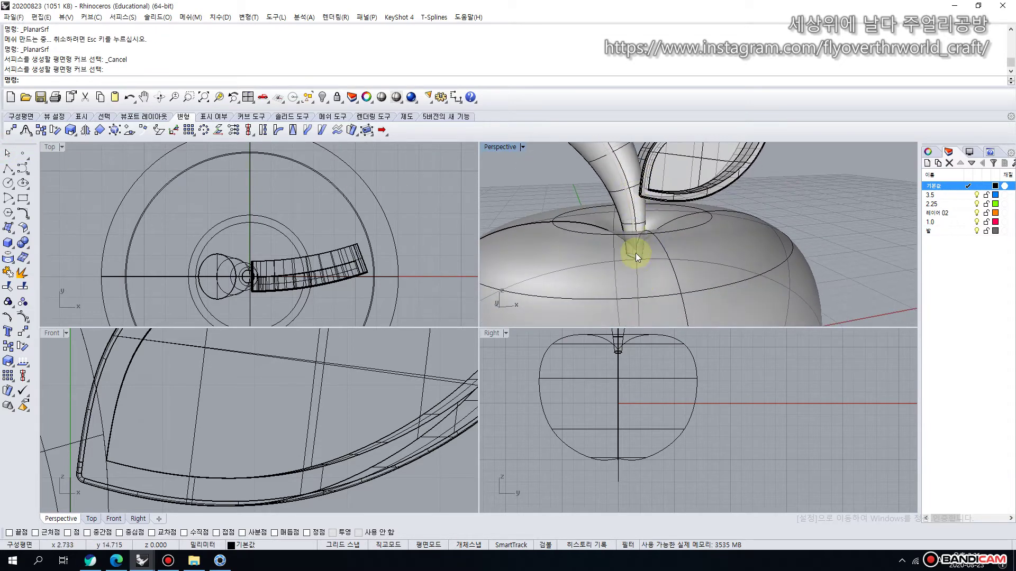
scroll(634, 255, up, 5)
click(13, 231)
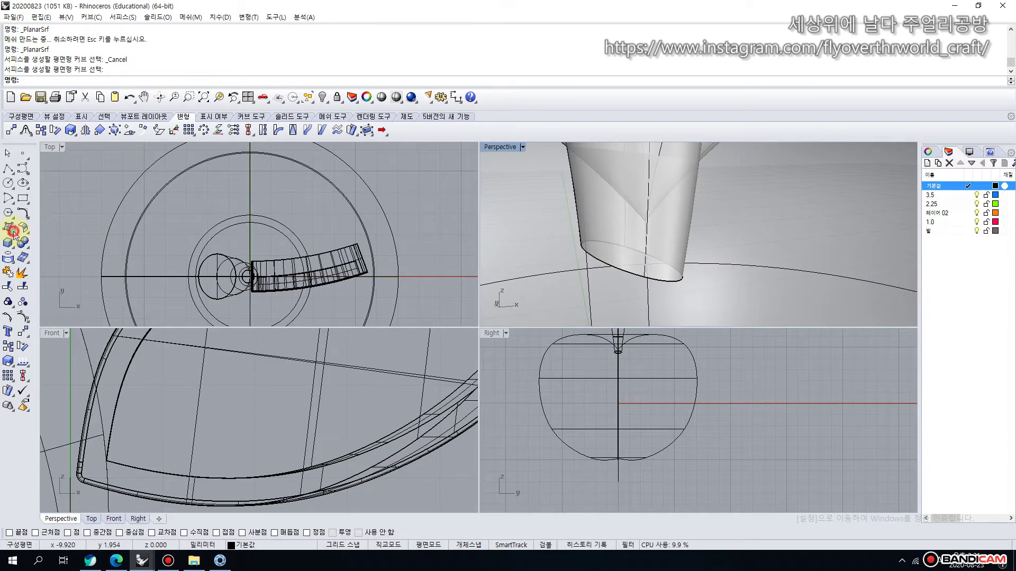
click(31, 235)
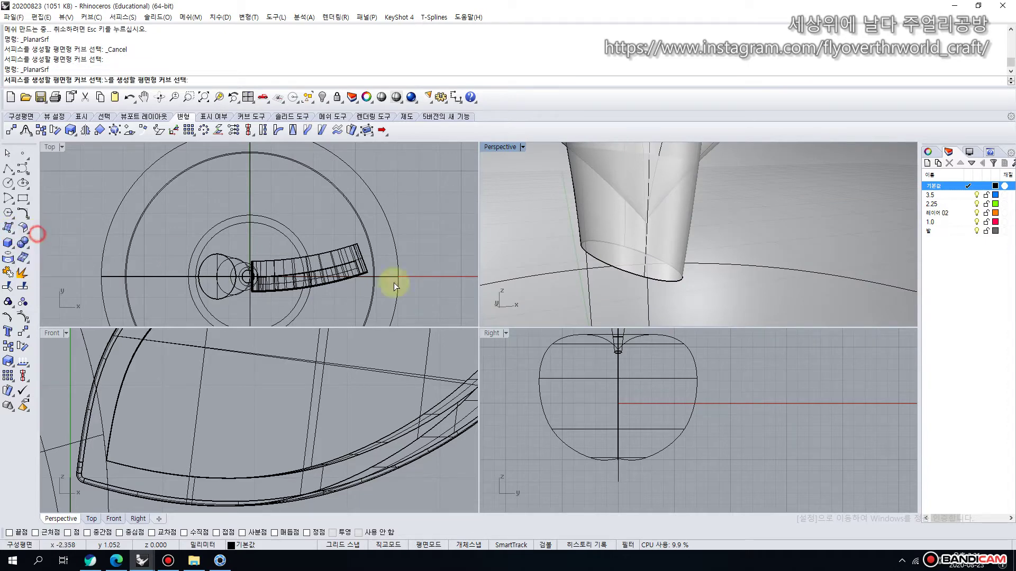
click(672, 284)
right_click(672, 284)
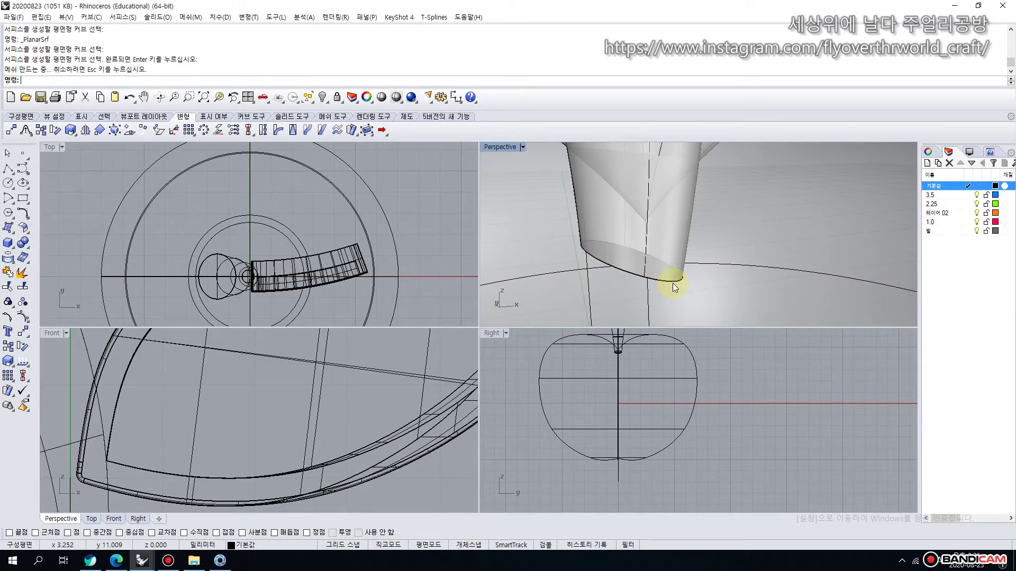
Join the stem surface and its two end caps into one closed polysurface, and clear the selection.
scroll(672, 284, down, 5)
drag(553, 160, 659, 301)
click(5, 273)
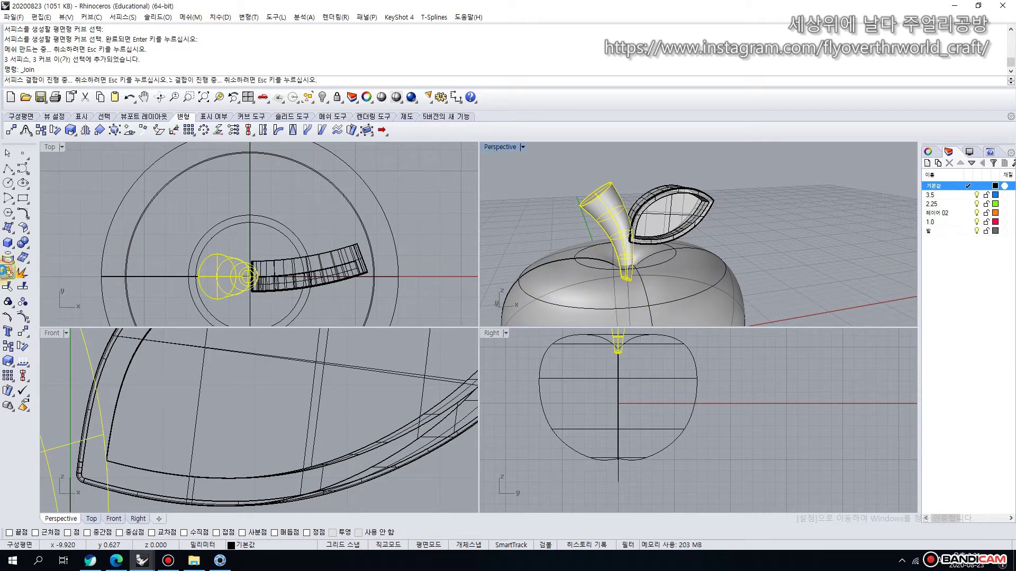
click(62, 216)
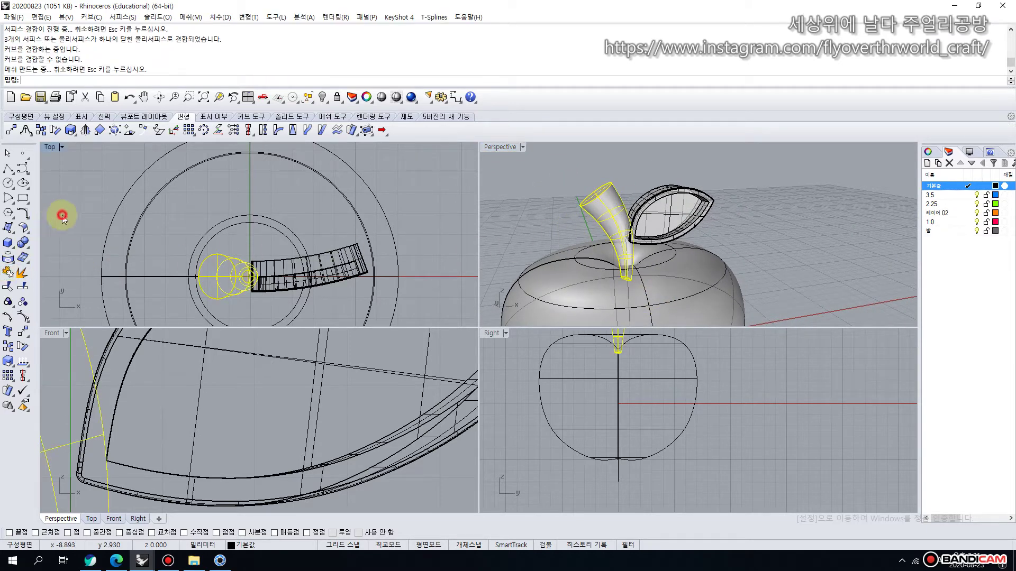
Try a 0.3 mm FilletEdge on the rim of the stem's top cap, inspect it and undo it.
click(30, 249)
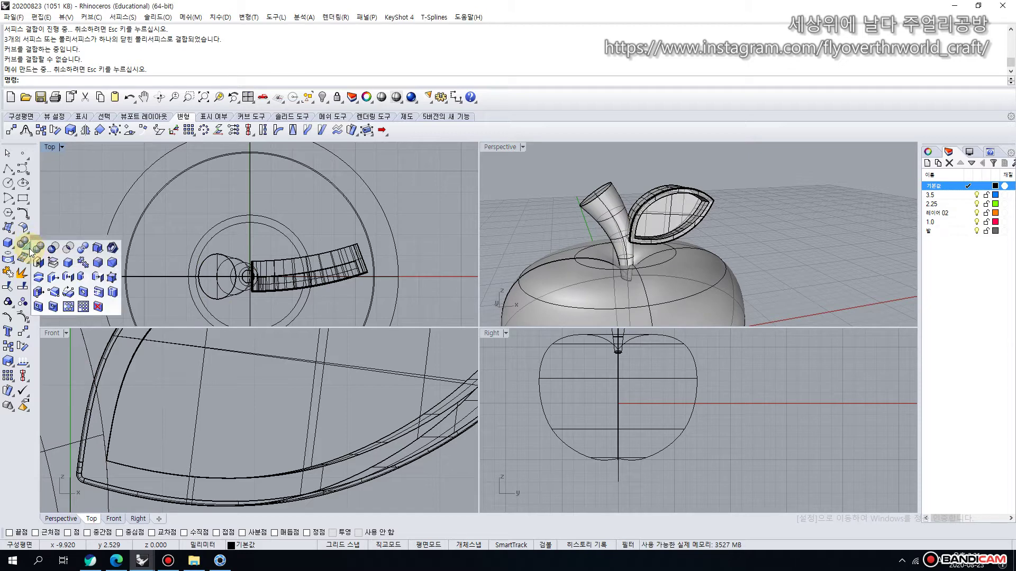
click(97, 263)
scroll(309, 352, down, 3)
right_drag(193, 352, 328, 376)
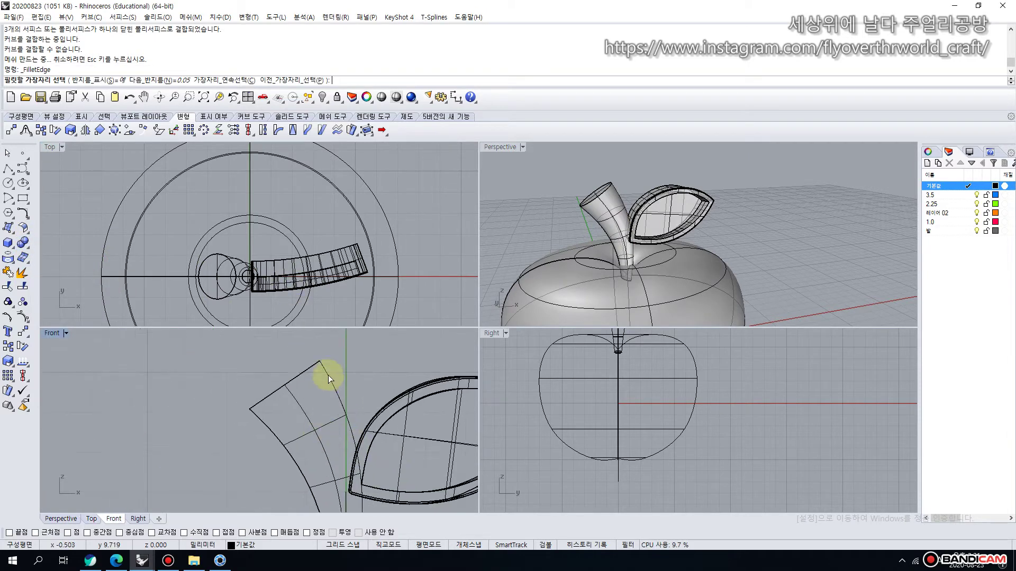
scroll(328, 375, up, 2)
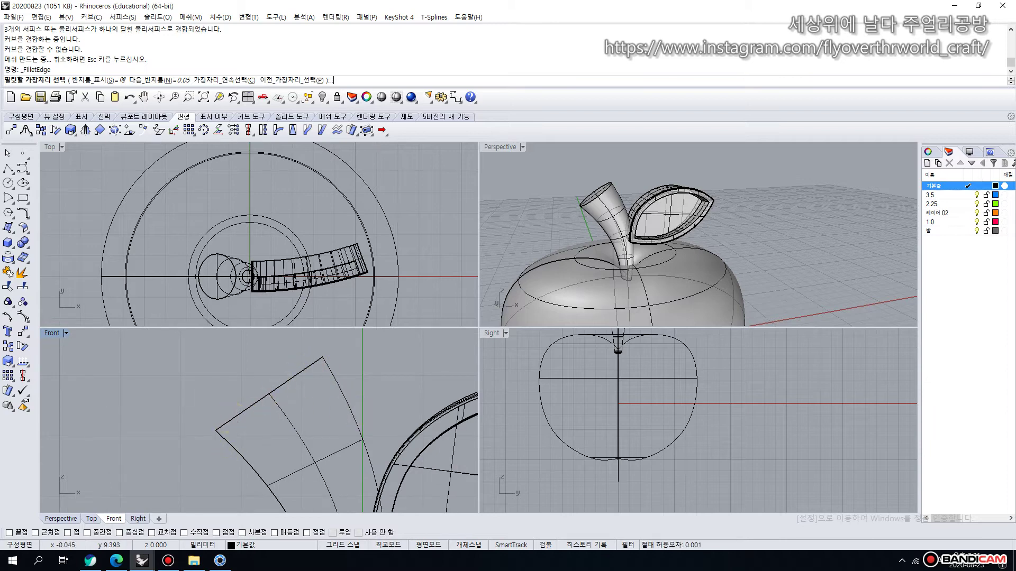
text(.3)
key(Return)
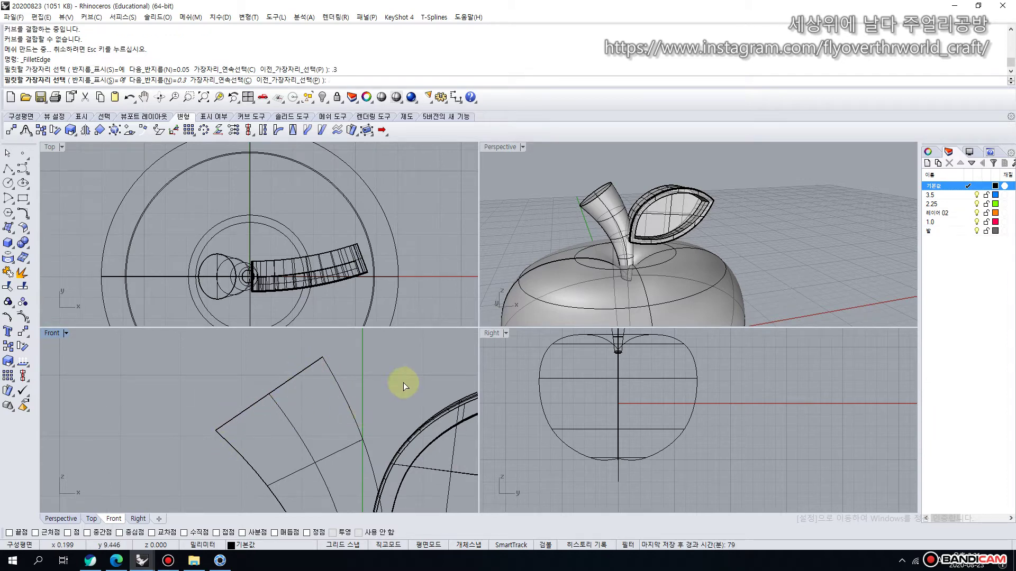
click(600, 195)
right_click(557, 181)
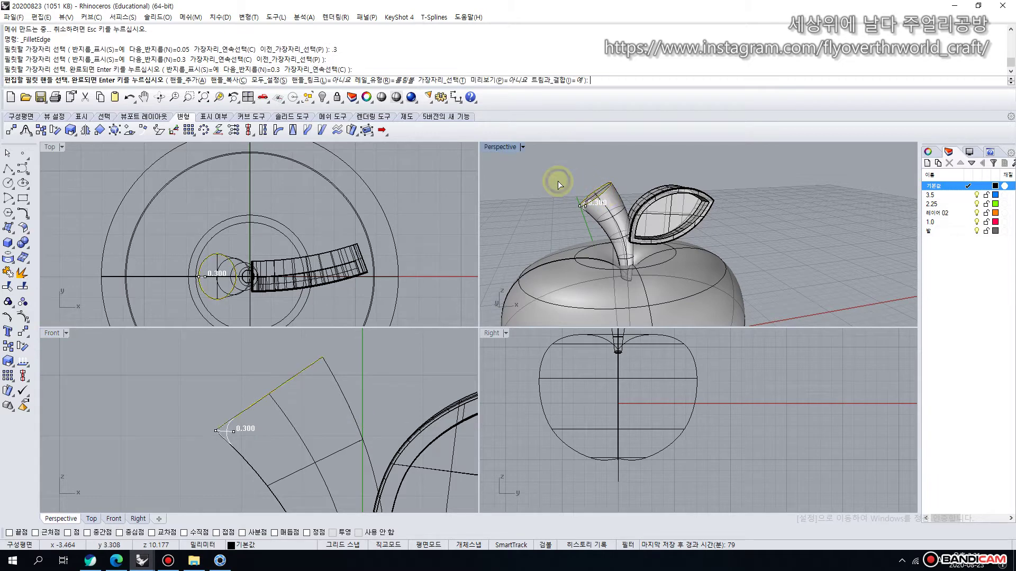
right_click(558, 181)
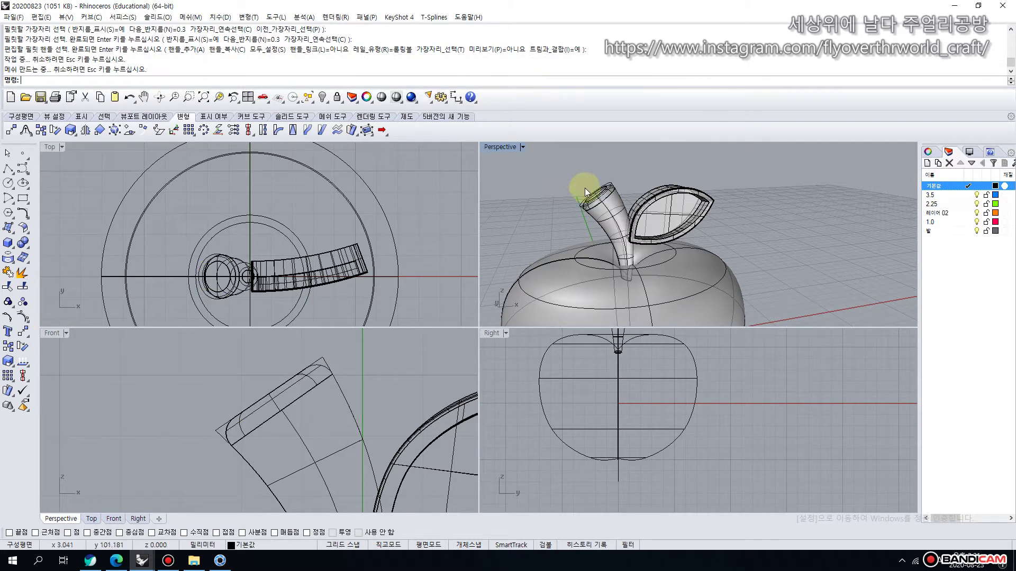
scroll(601, 192, up, 5)
right_drag(601, 192, 609, 229)
key(ctrl+z)
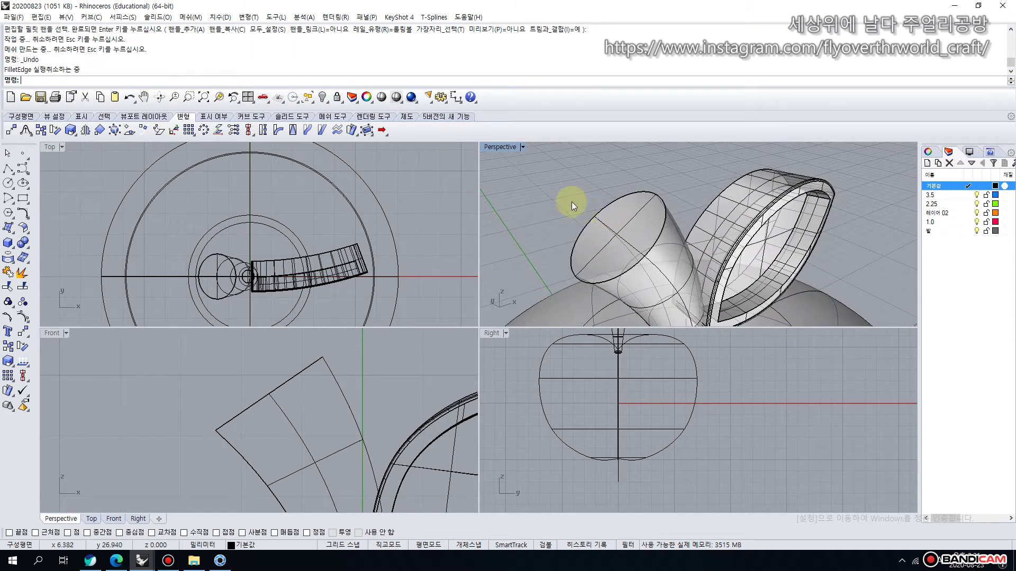
Fillet the rim of the stem's top cap with FilletEdge at a radius of 0.4 mm.
right_click(571, 201)
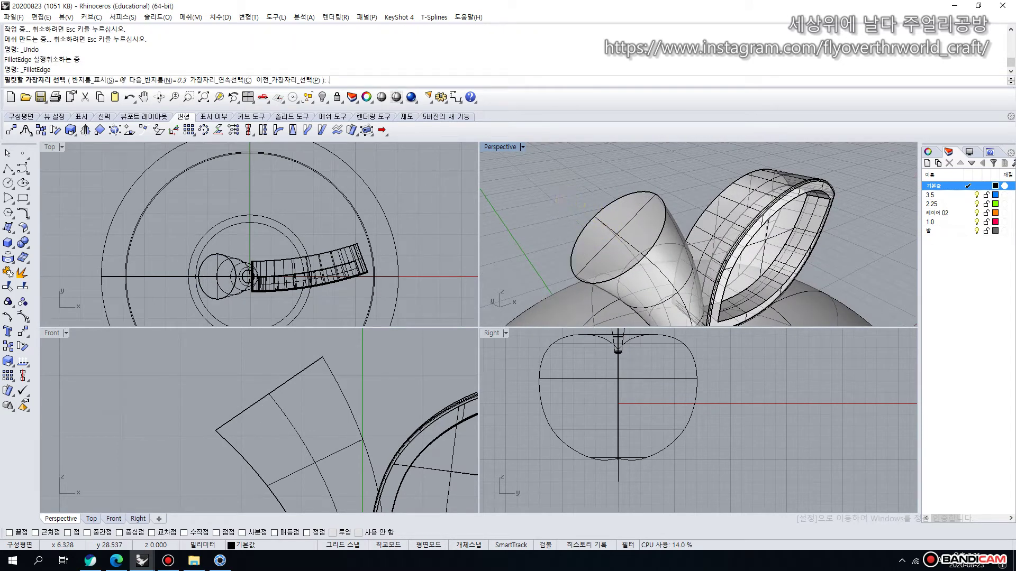
text(.4)
key(Return)
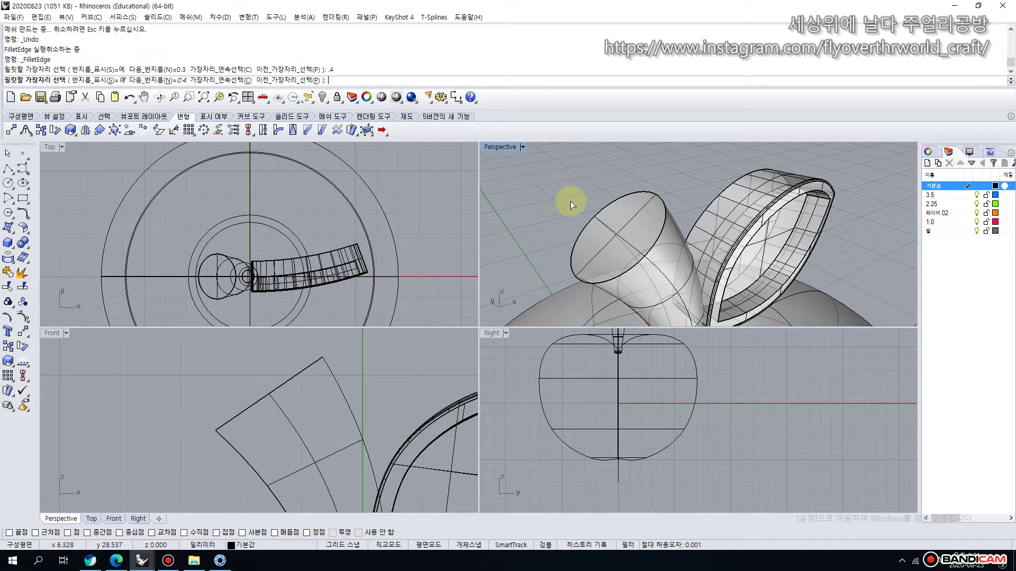
click(616, 200)
key(Return)
key(Return)
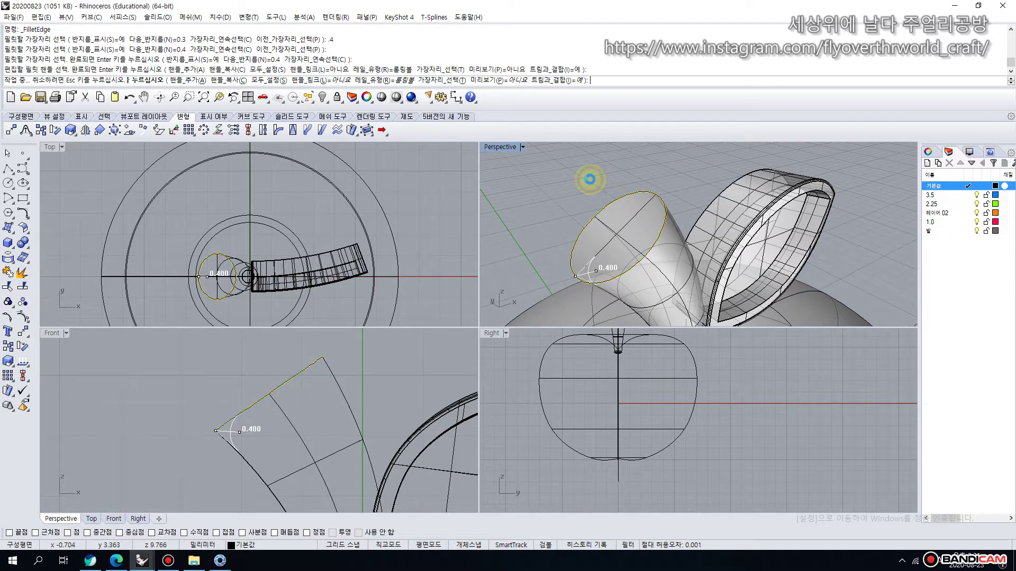
right_drag(590, 179, 535, 249)
scroll(558, 199, up, 5)
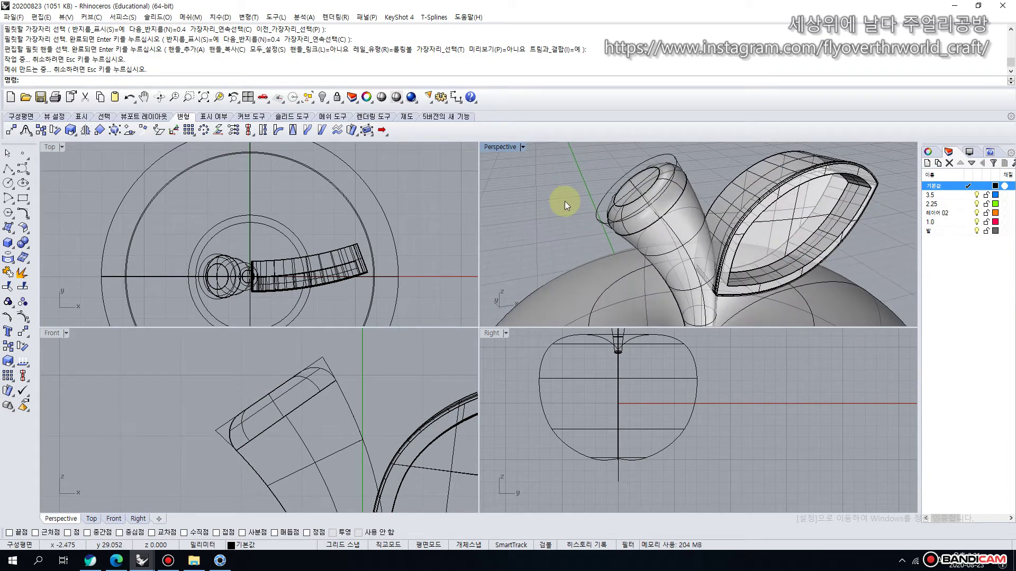
Select all curves in the model and delete them, leaving only the apple, stem and leaf surfaces.
scroll(345, 243, down, 3)
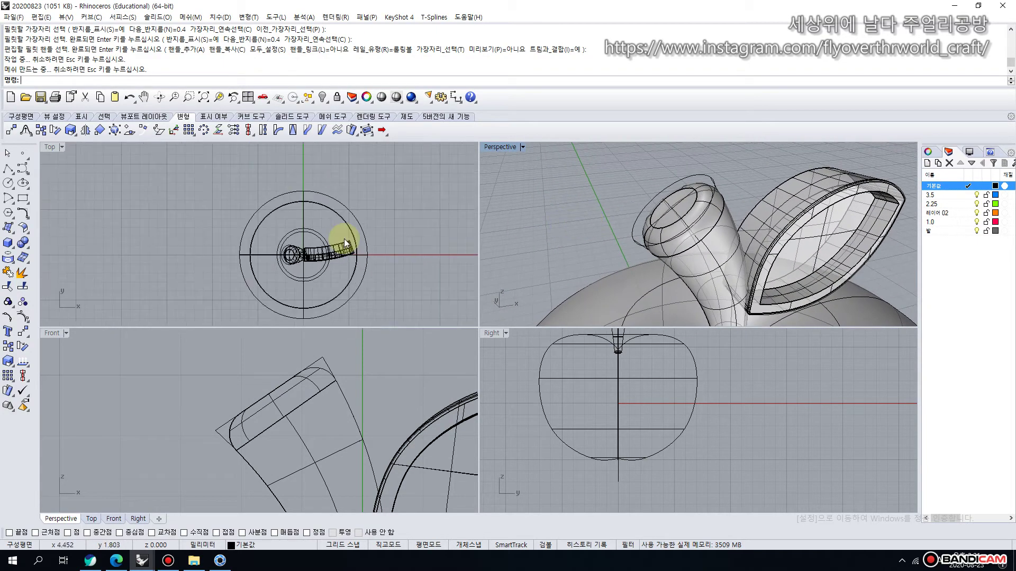
right_drag(340, 233, 279, 240)
right_drag(163, 211, 162, 199)
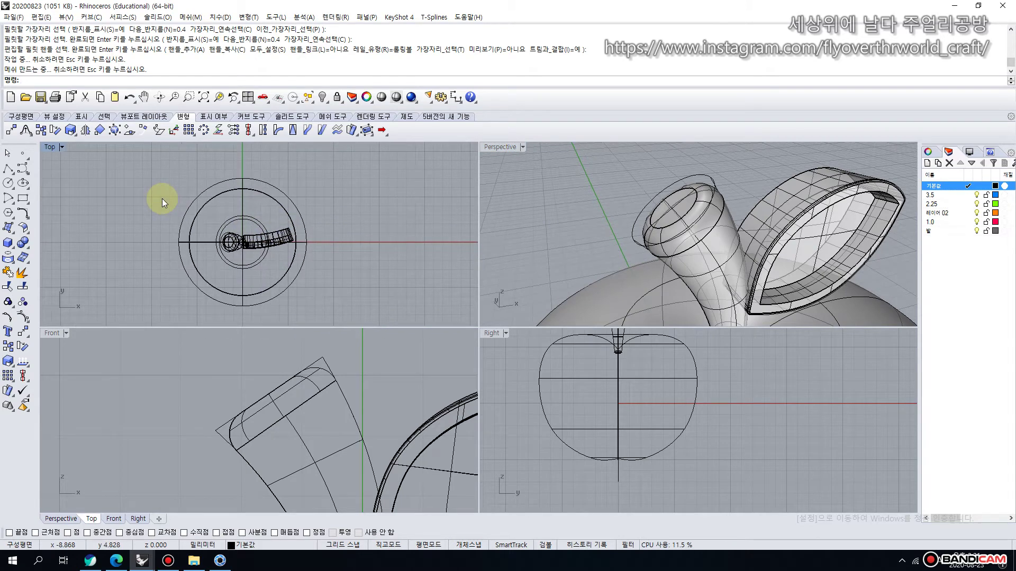
click(105, 118)
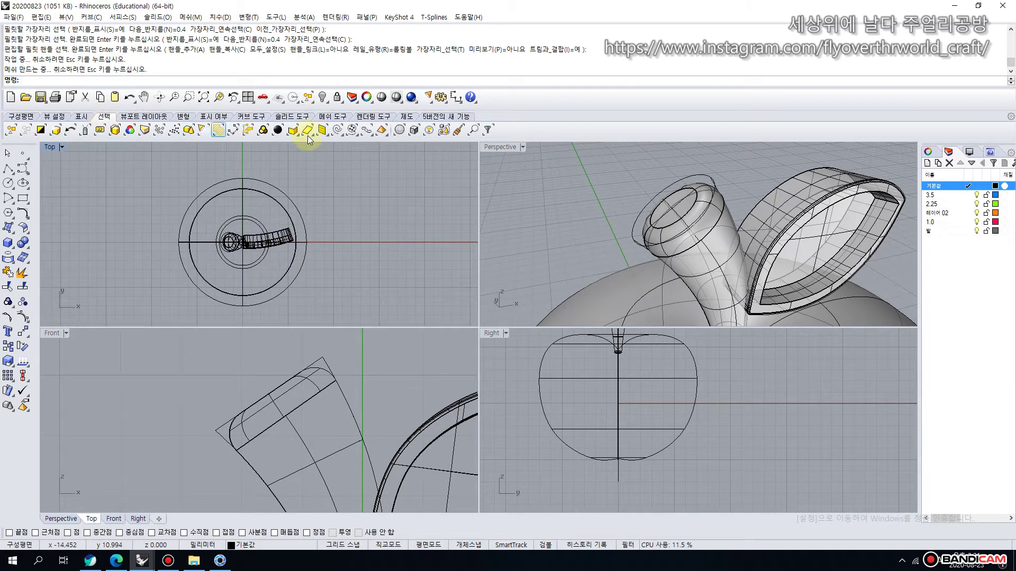
click(337, 130)
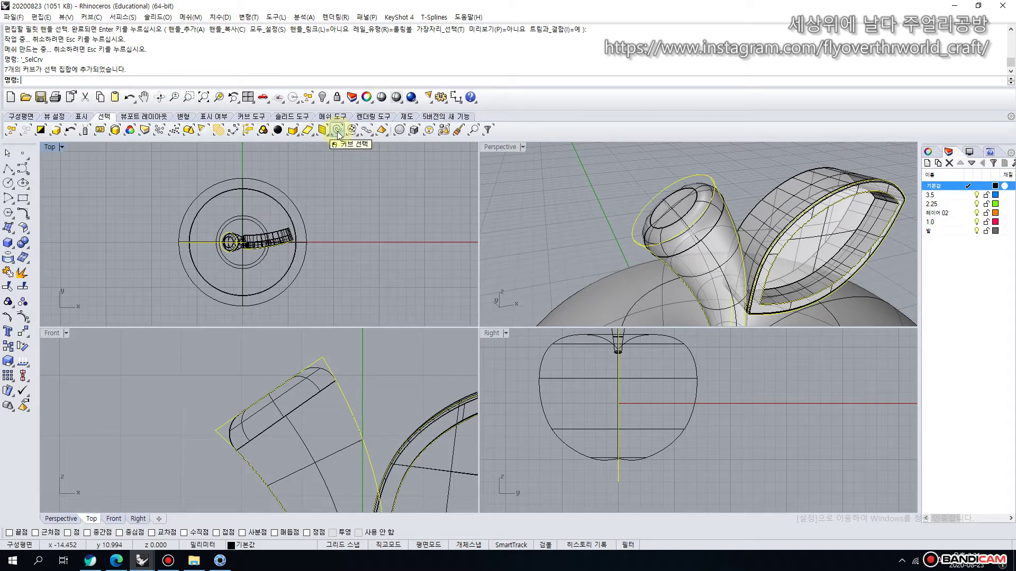
key(Delete)
right_drag(726, 167, 657, 220)
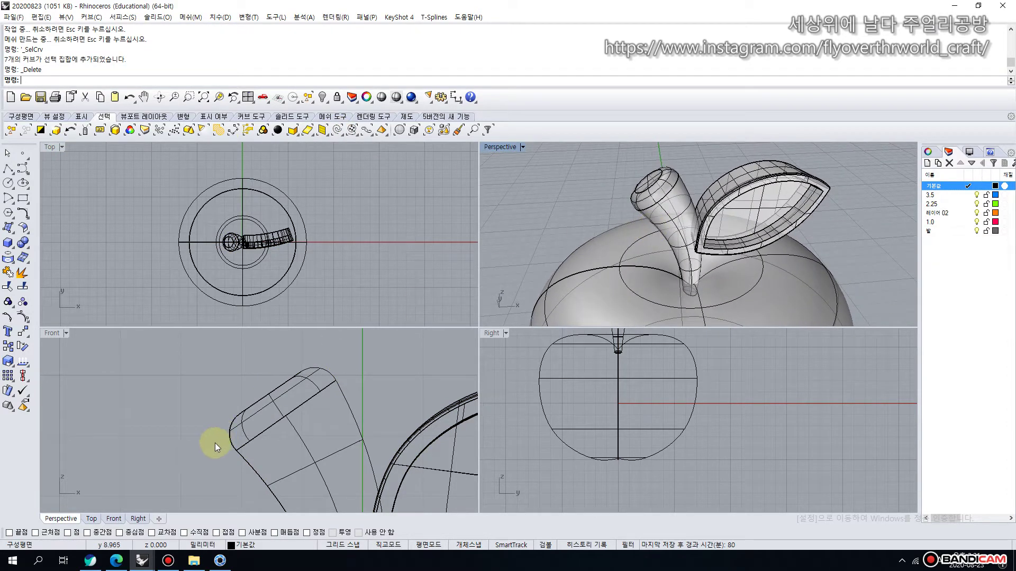
Switch to the 기초자료 reference file and copy the 1.0 round stone with its surrounding circle and small bead.
scroll(196, 448, down, 3)
mouse_move(141, 560)
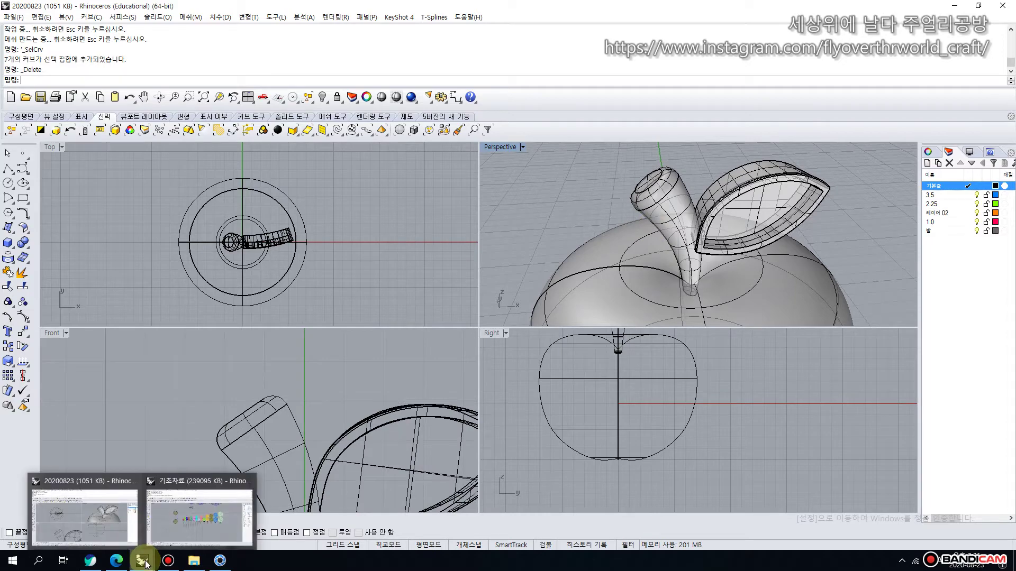
click(186, 533)
scroll(365, 286, up, 5)
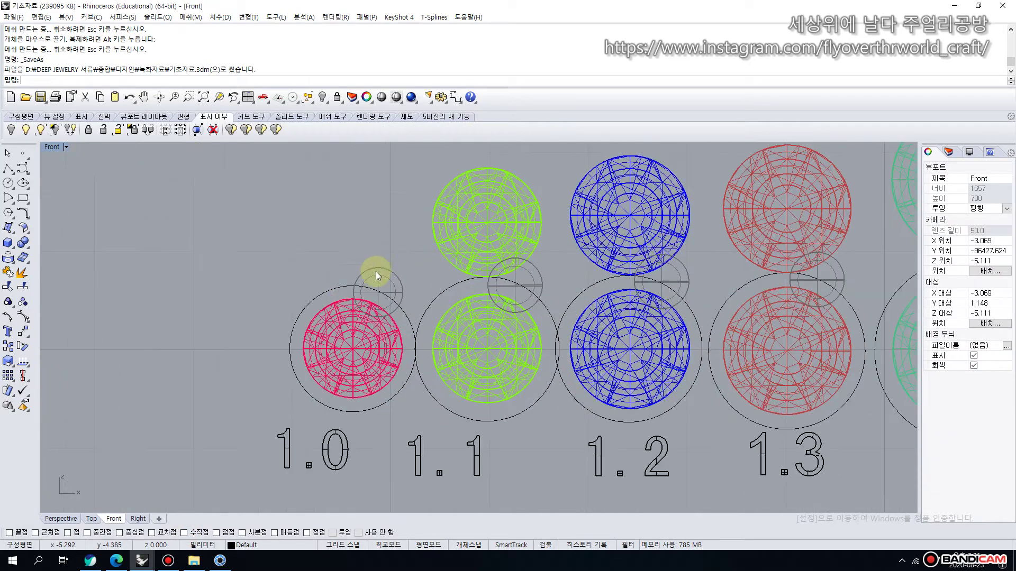
click(351, 334)
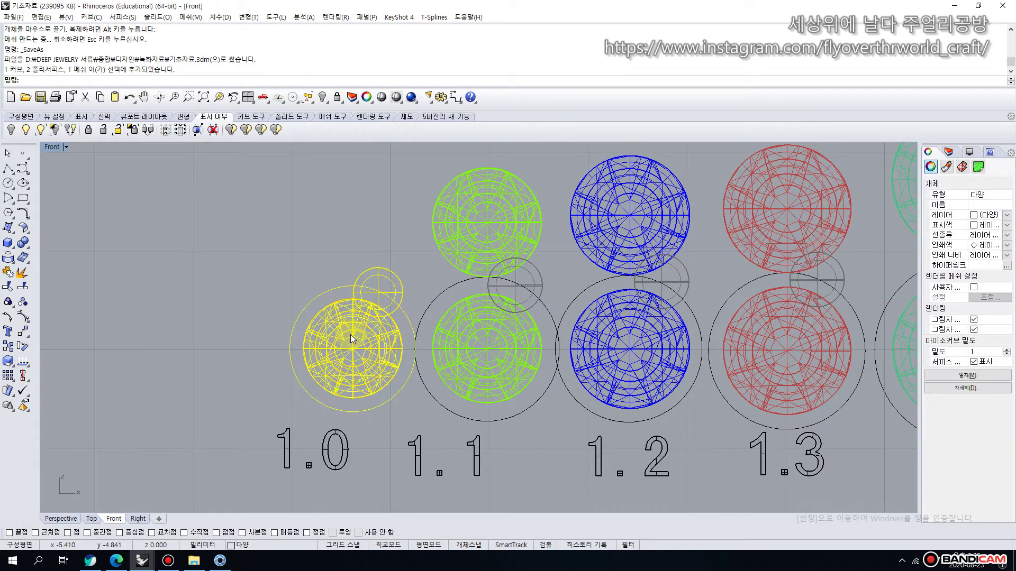
key(ctrl+c)
Paste the 1.0 stone set into the 20200823 apple file and move it beside the leaf's tip in the front view.
mouse_move(142, 560)
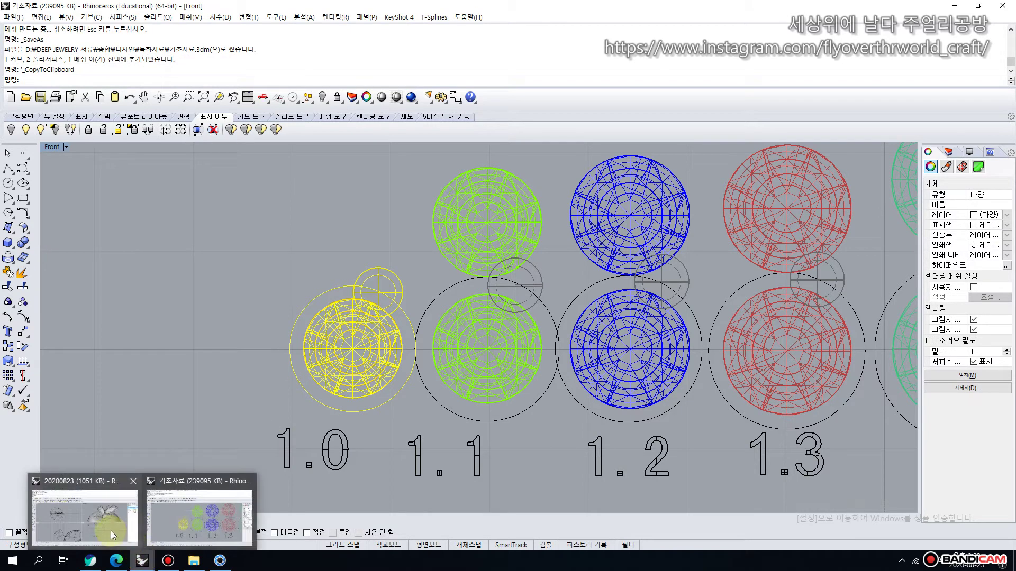
click(110, 531)
scroll(169, 404, down, 5)
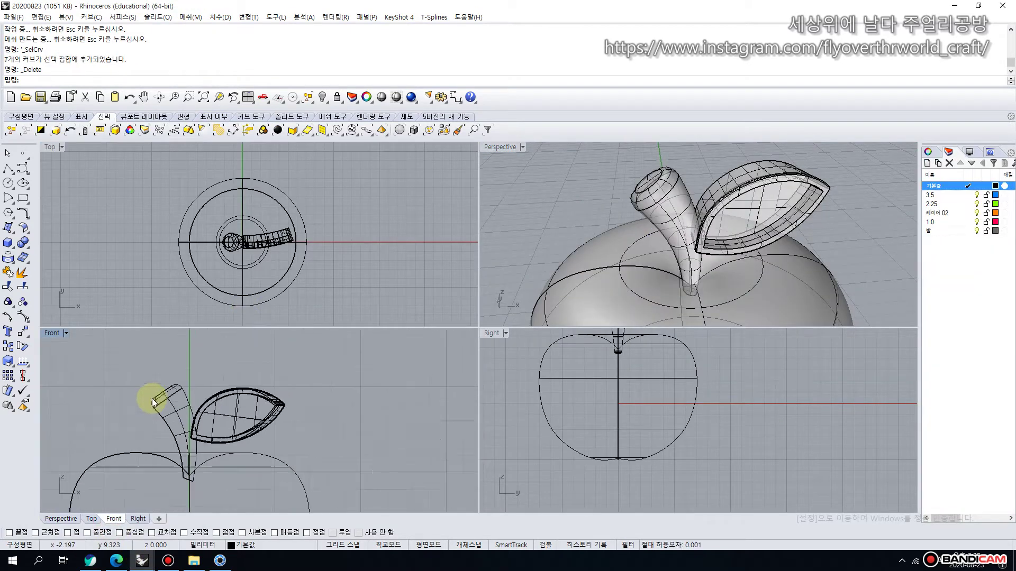
key(ctrl+v)
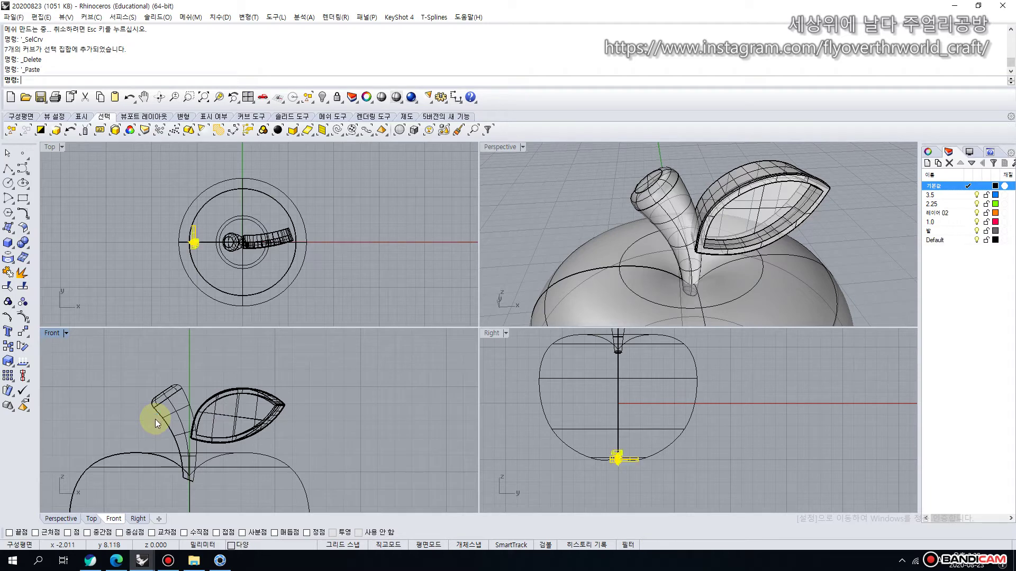
scroll(200, 434, down, 4)
right_drag(169, 472, 305, 414)
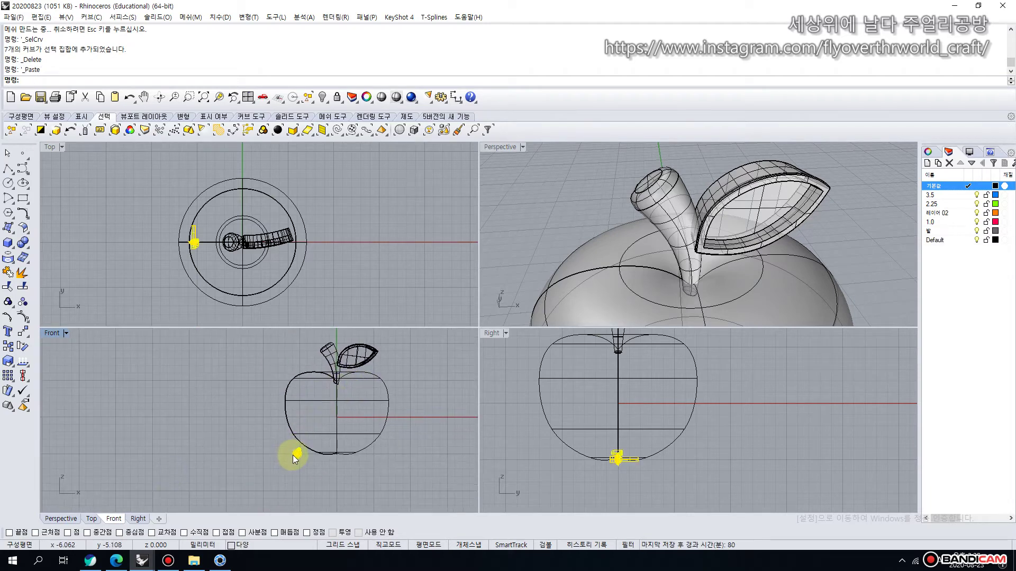
drag(294, 453, 390, 349)
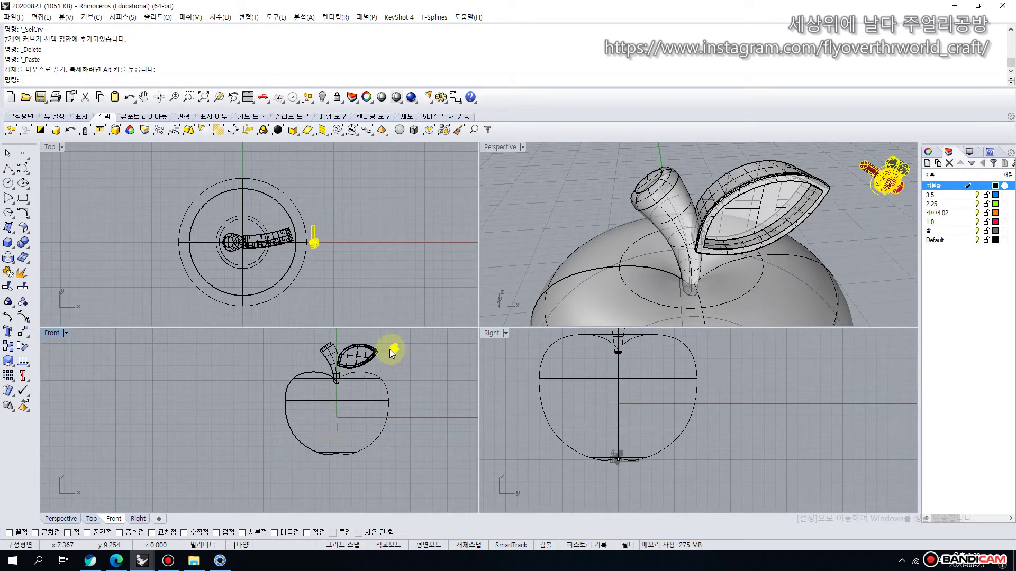
scroll(395, 350, up, 3)
scroll(396, 350, up, 5)
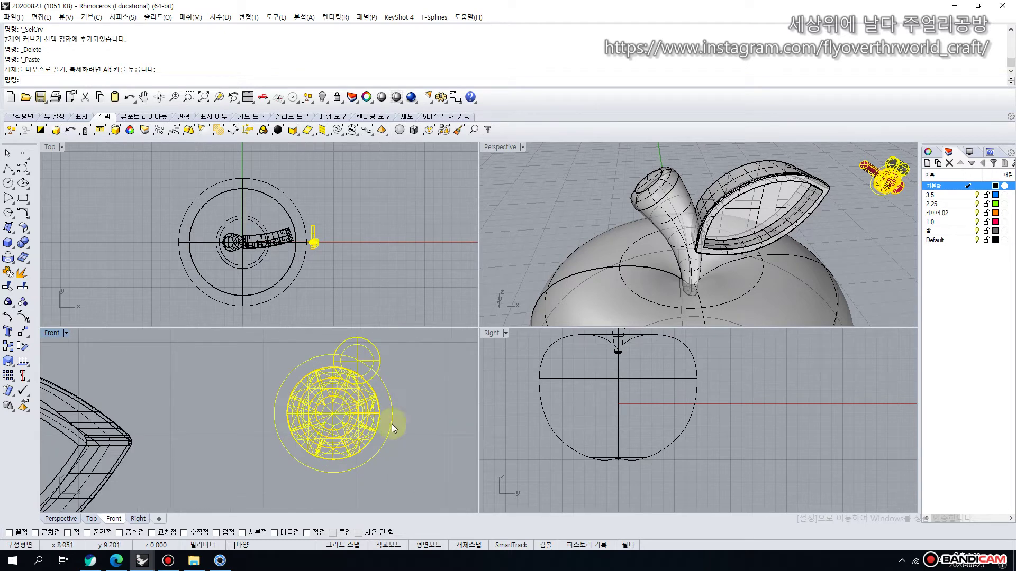
click(418, 439)
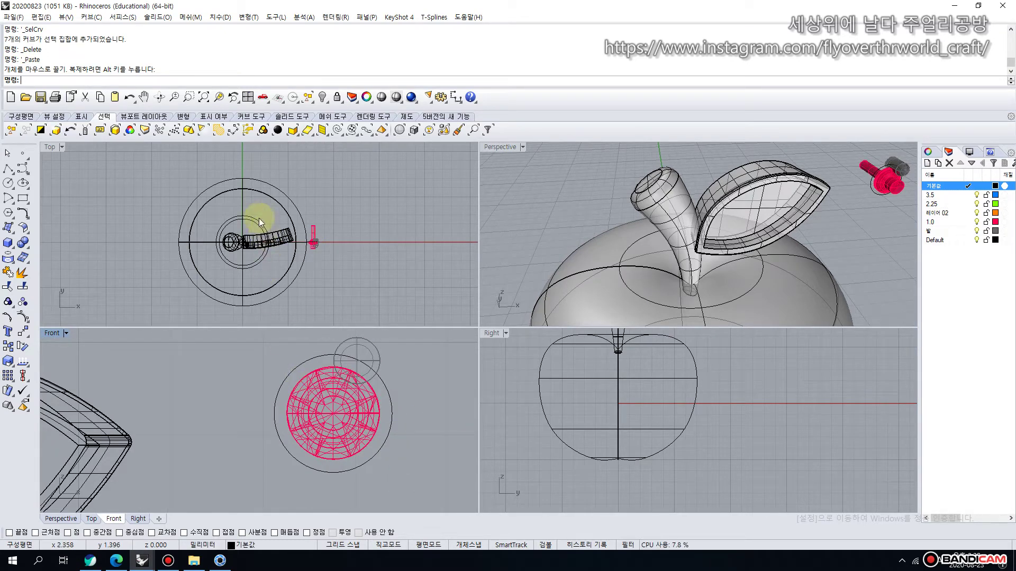
Try orienting the stone onto the leaf's inner surface with OrientOnSrf and Copy=No, placing it near the stem end, and undo it.
click(185, 116)
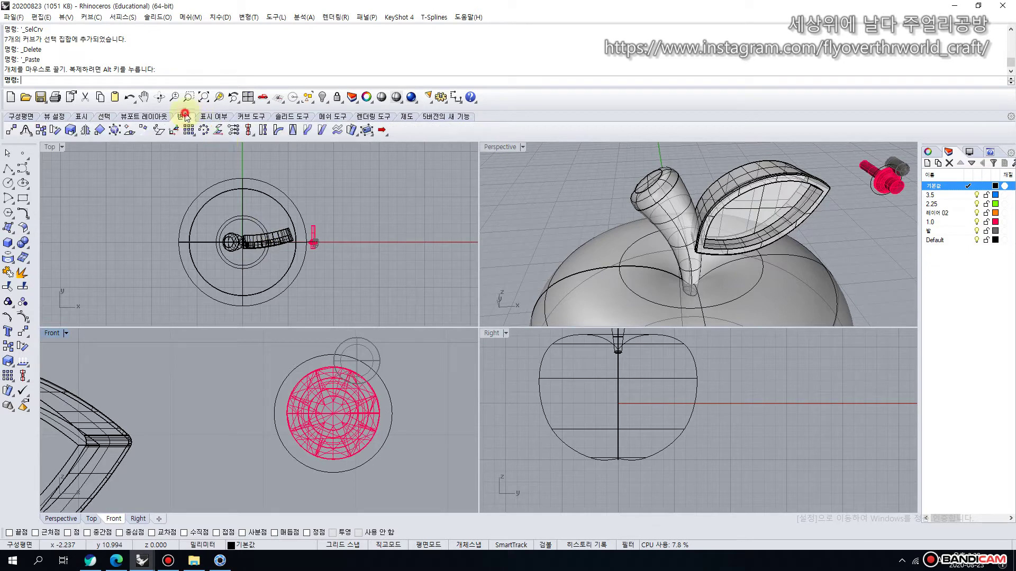
click(131, 134)
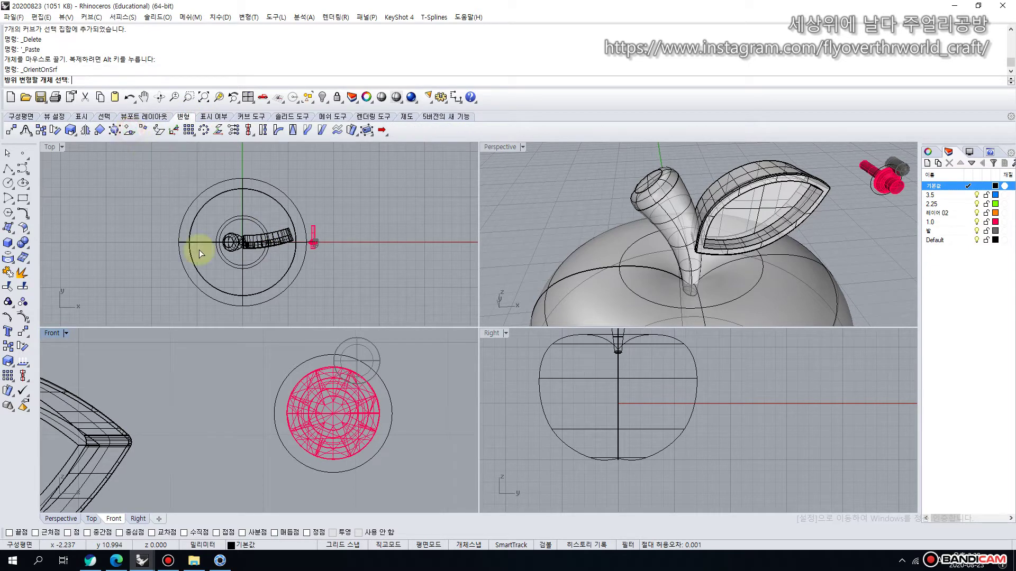
click(348, 414)
right_click(423, 391)
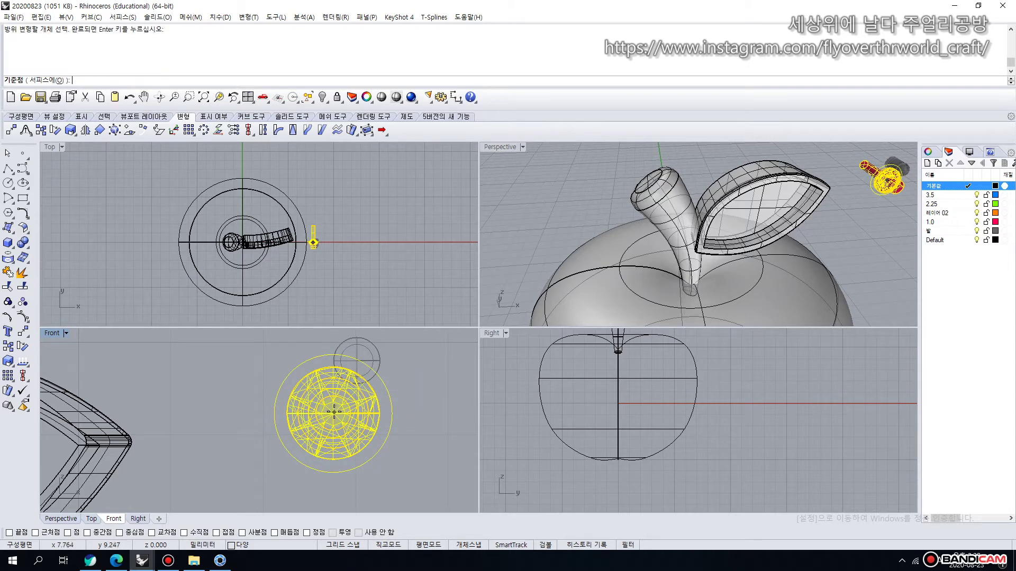
click(333, 413)
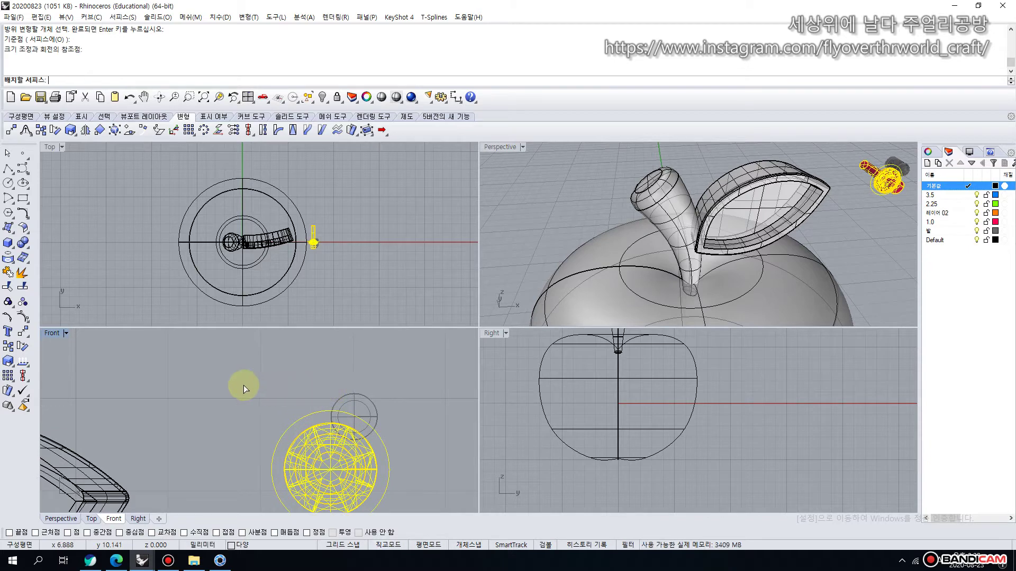
scroll(757, 194, up, 5)
click(766, 209)
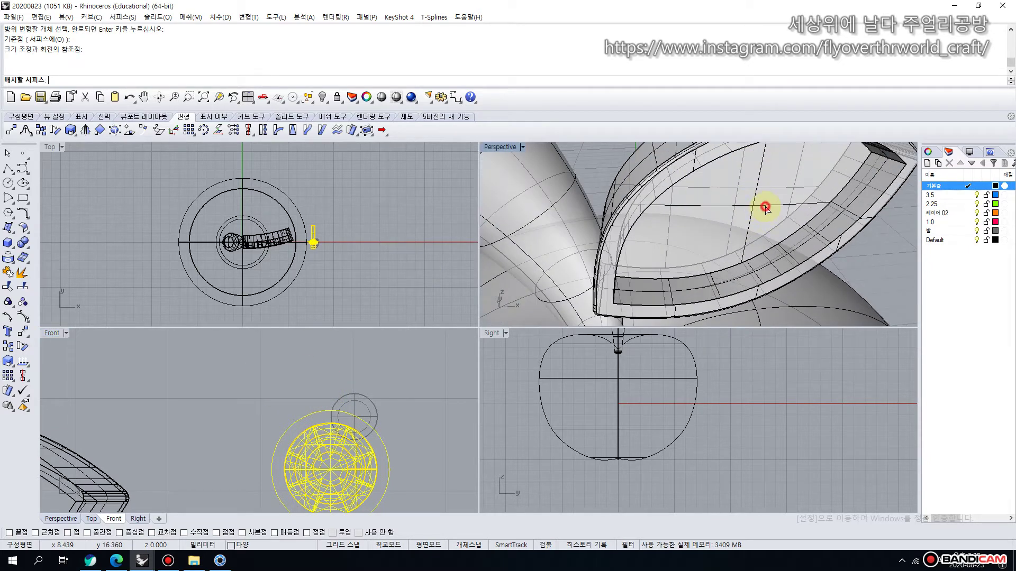
click(475, 330)
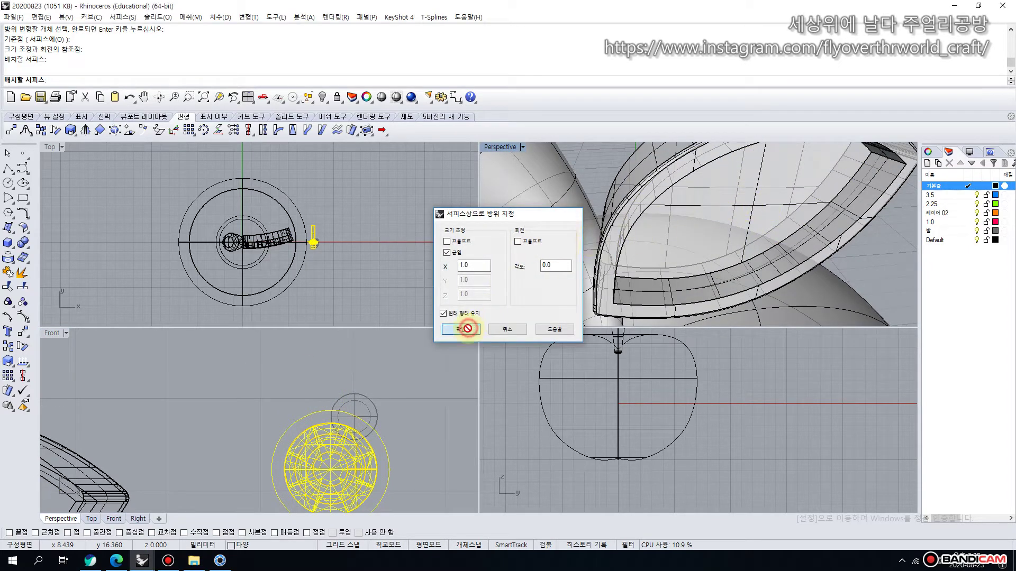
click(90, 81)
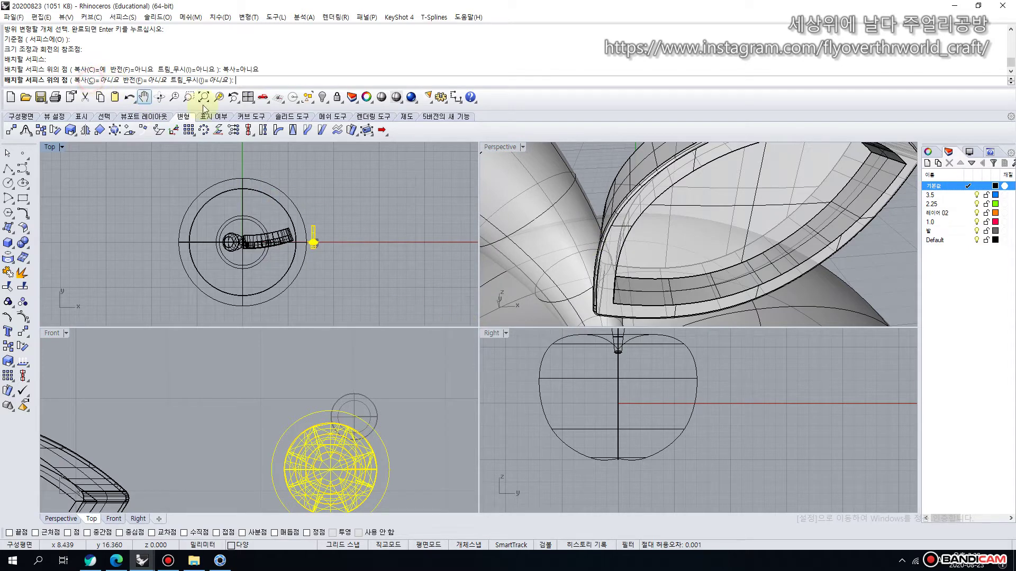
scroll(210, 424, down, 3)
right_drag(210, 424, 395, 370)
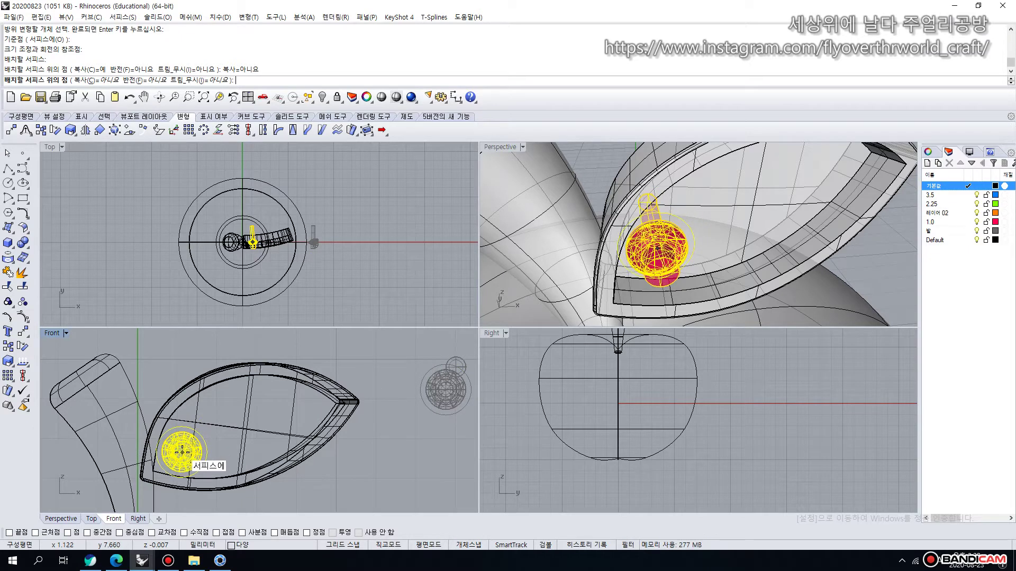
click(182, 453)
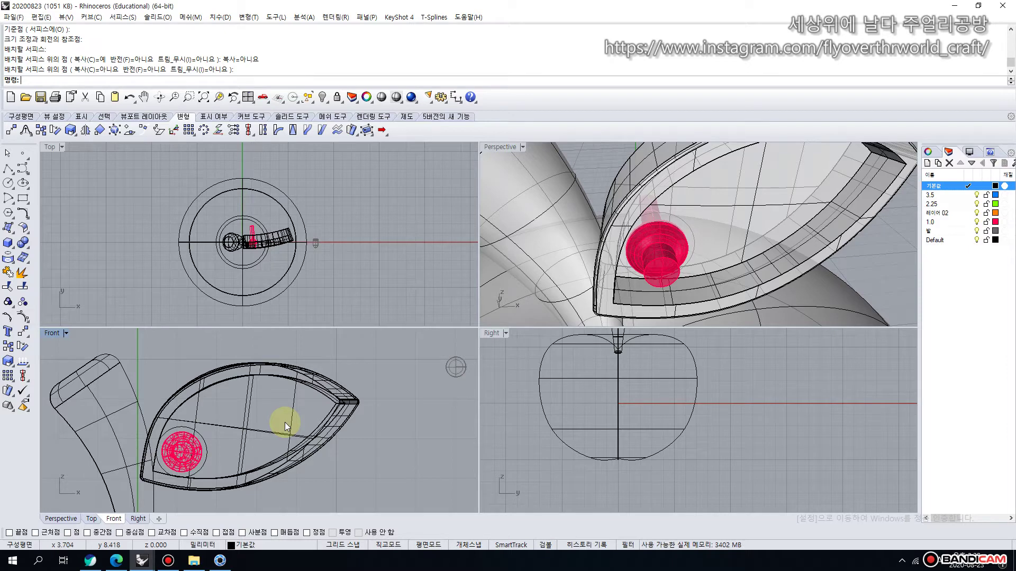
key(ctrl+z)
Orient the stone from its centre onto the leaf's inner surface with OrientOnSrf, Copy=Yes, placing the first copy near the stem end.
right_drag(393, 360, 315, 362)
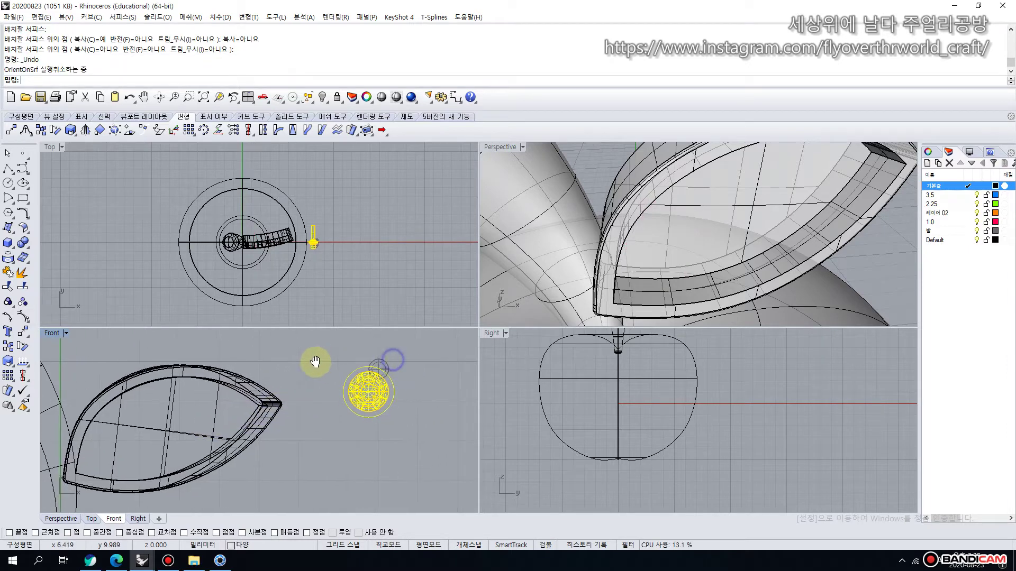
click(127, 131)
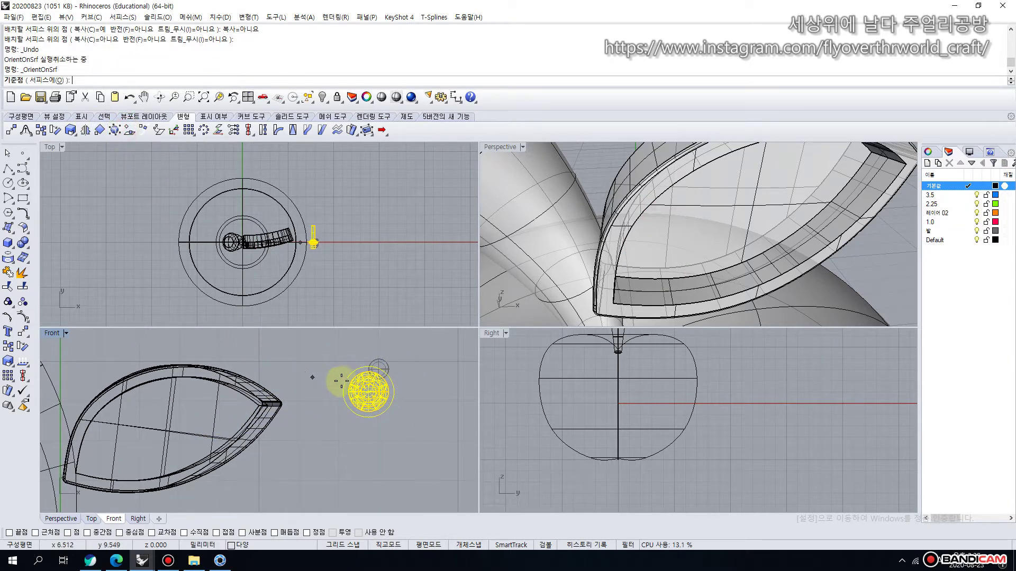
click(368, 392)
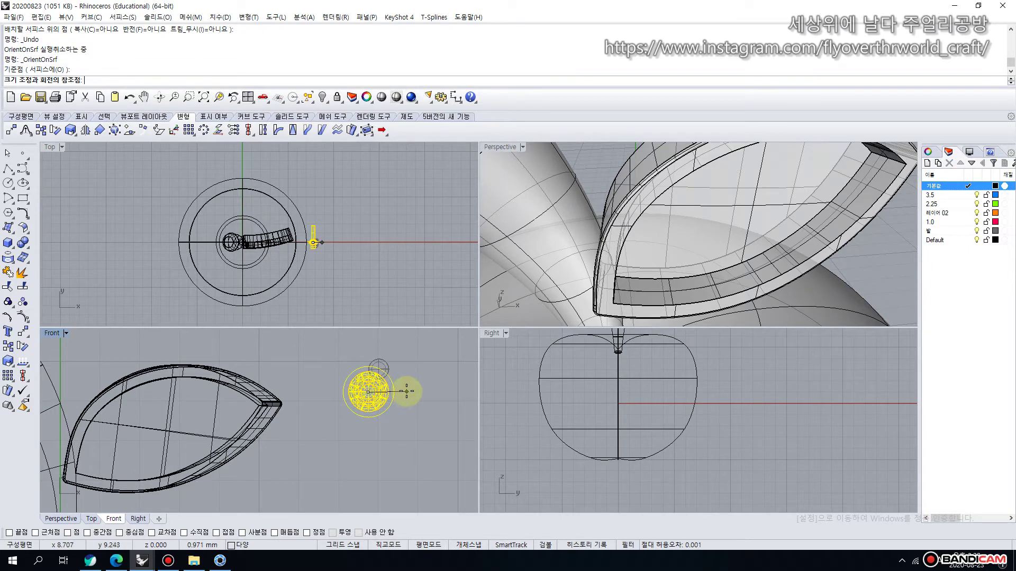
click(373, 349)
click(350, 350)
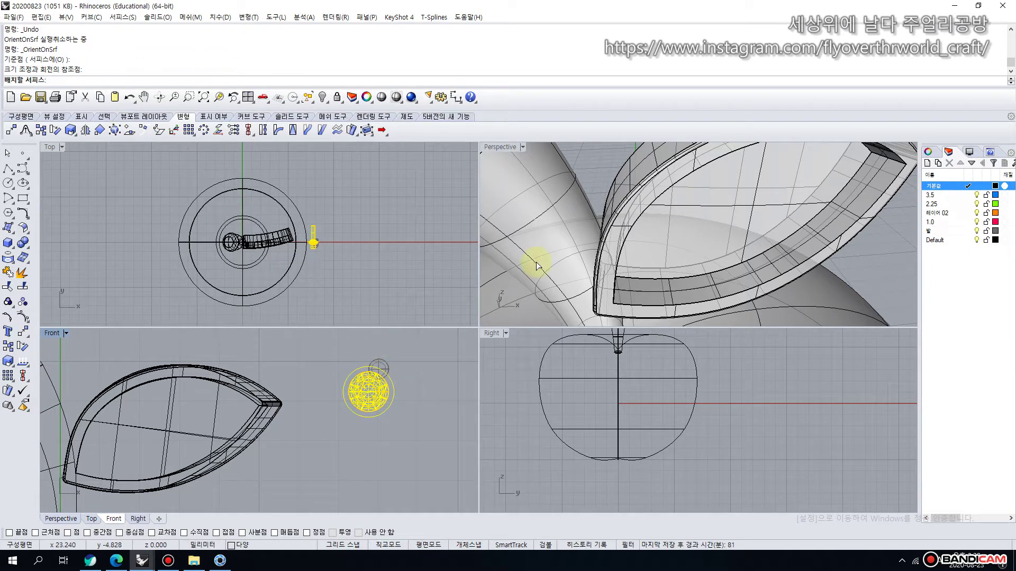
click(703, 209)
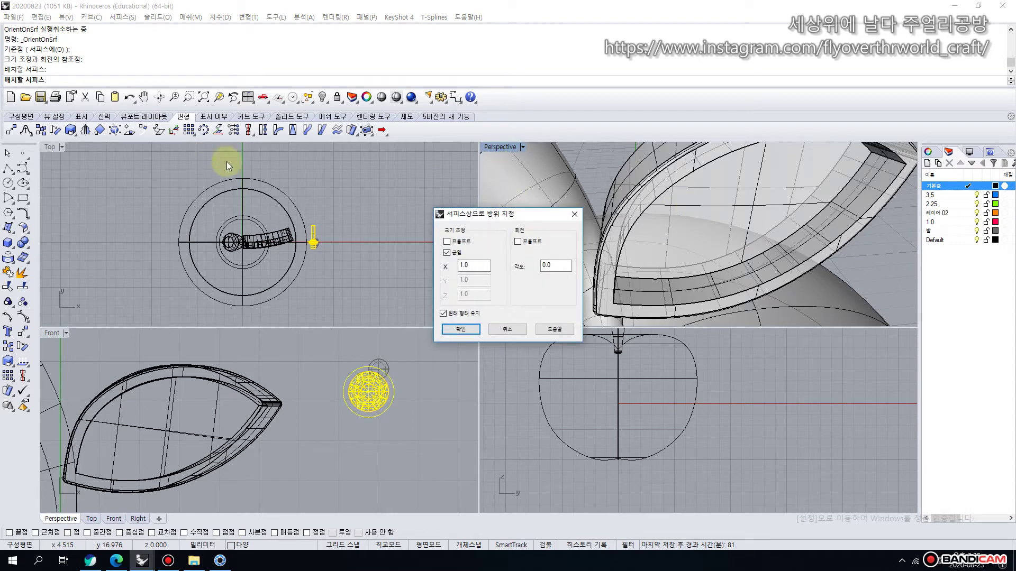
click(459, 330)
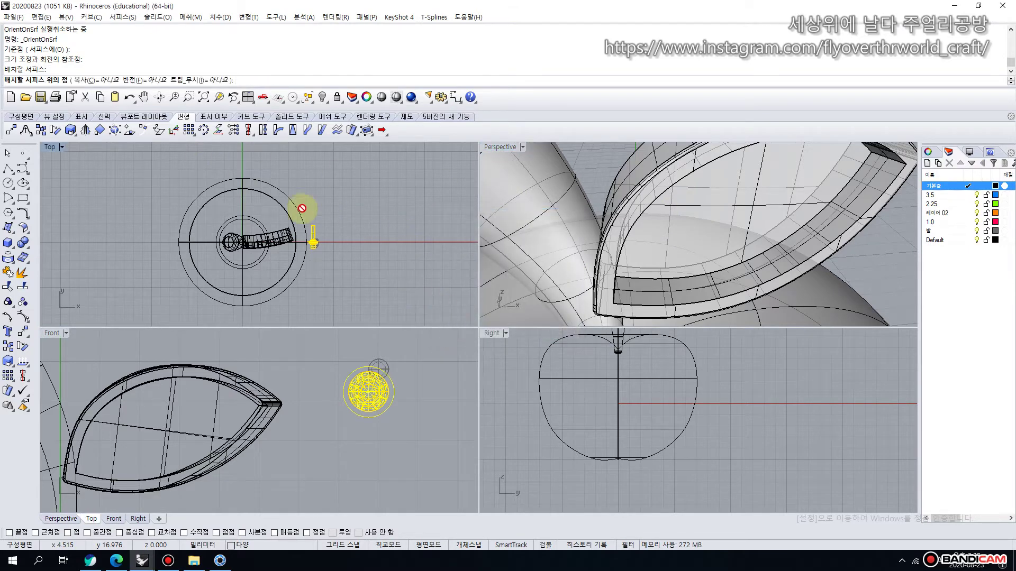
click(87, 83)
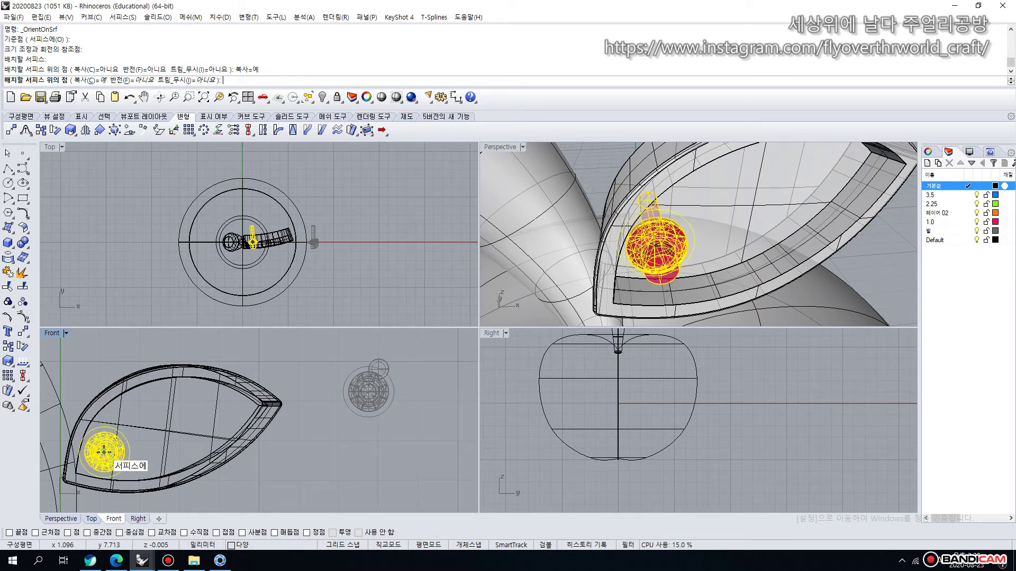
click(105, 453)
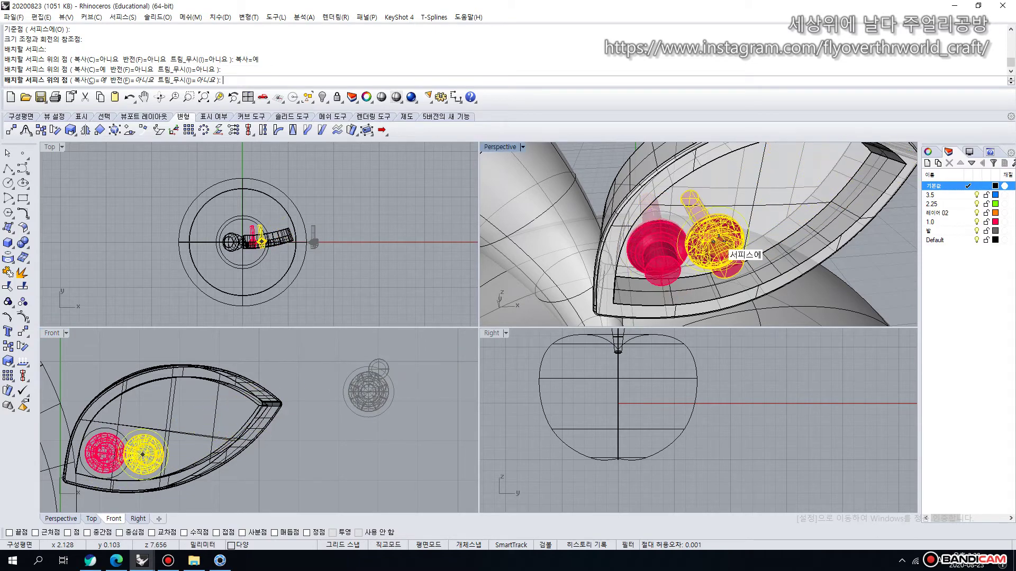
Place another stone copy on the leaf's inner surface near its pointed outer tip.
right_drag(675, 245, 577, 184)
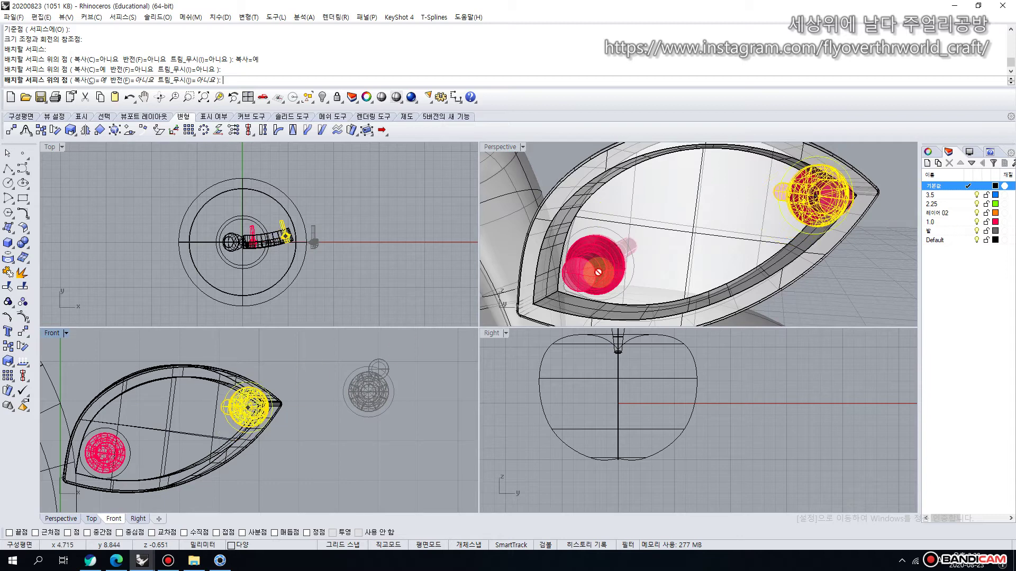
right_drag(662, 245, 665, 238)
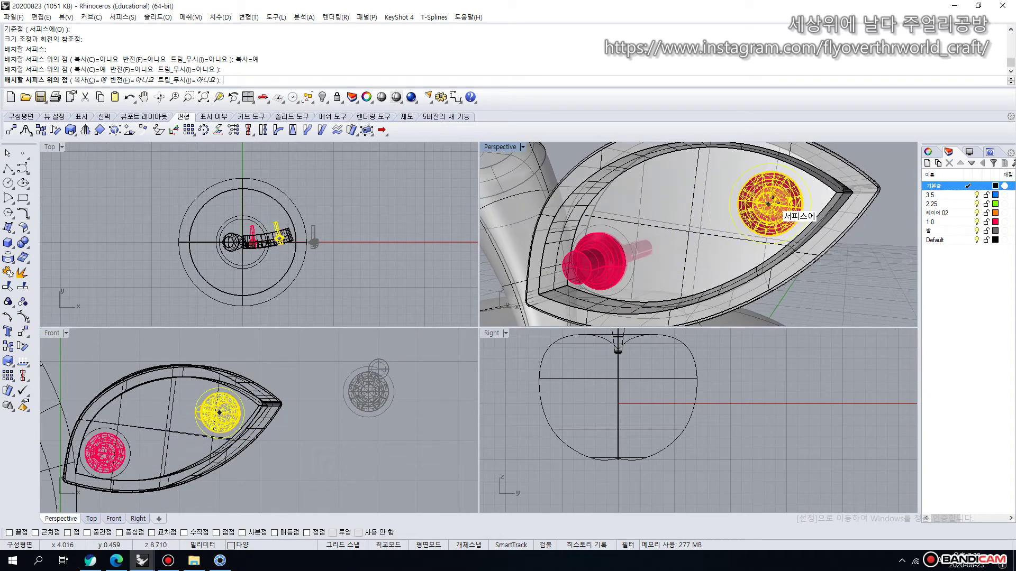
right_drag(779, 201, 774, 205)
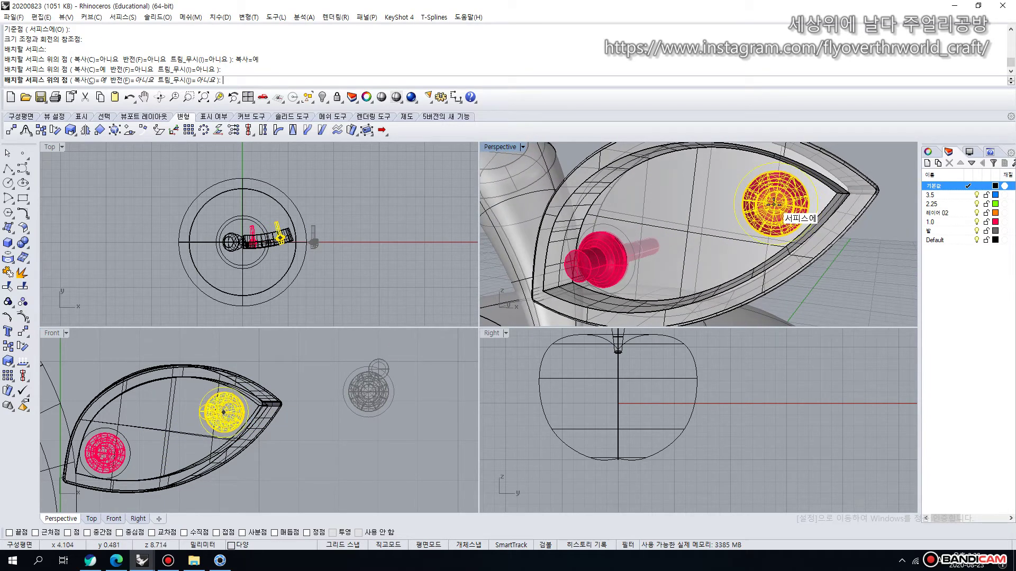
click(774, 204)
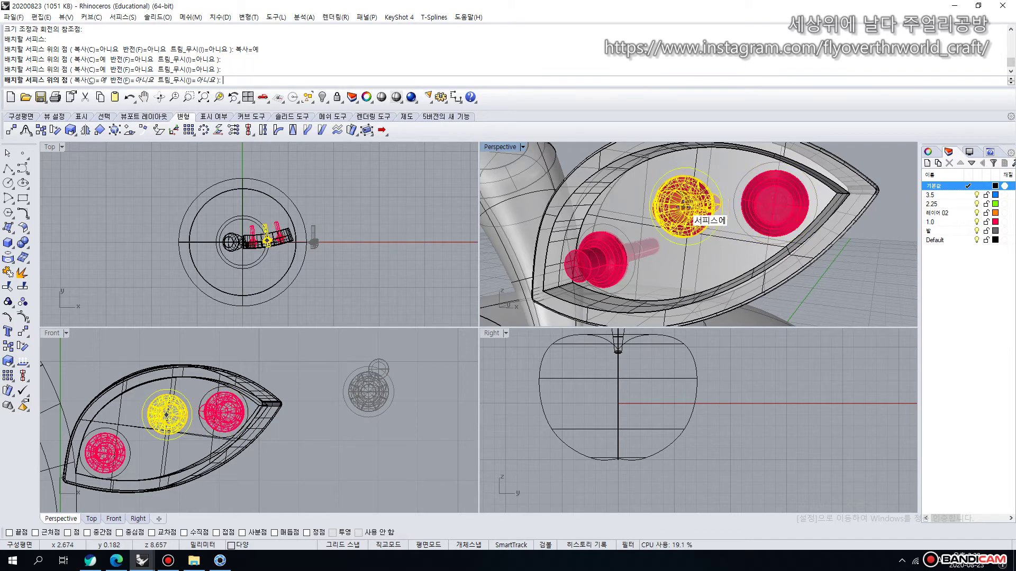
Place two more stone copies along the leaf's upper edge, filling the row between the stem-end and tip stones.
right_drag(688, 203, 706, 189)
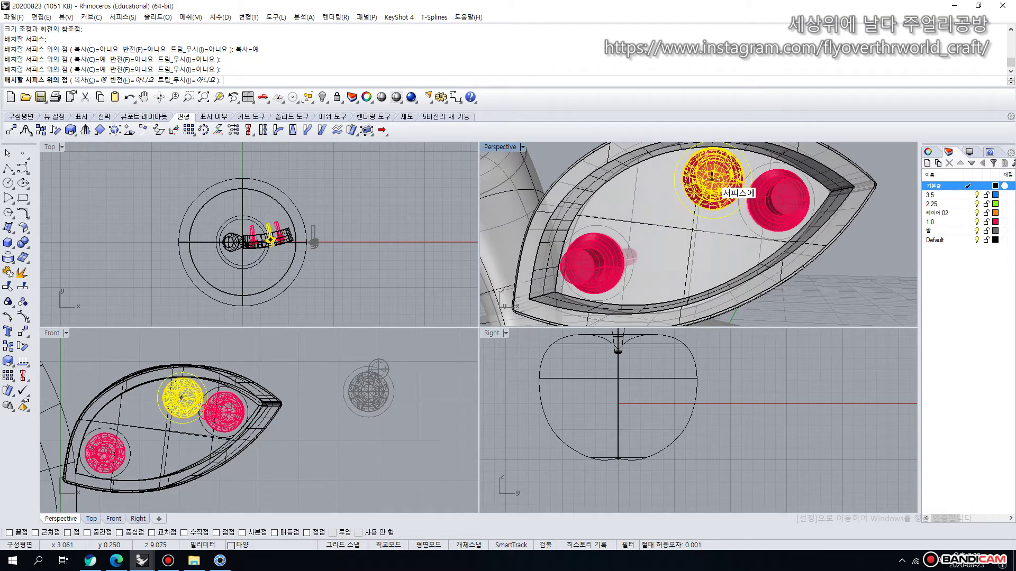
click(711, 179)
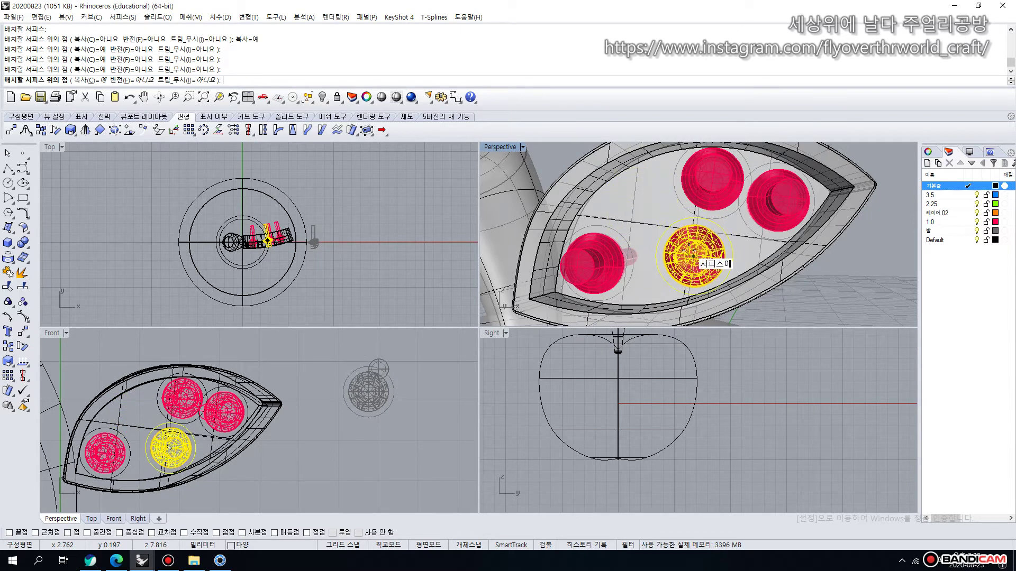
right_drag(639, 208, 651, 209)
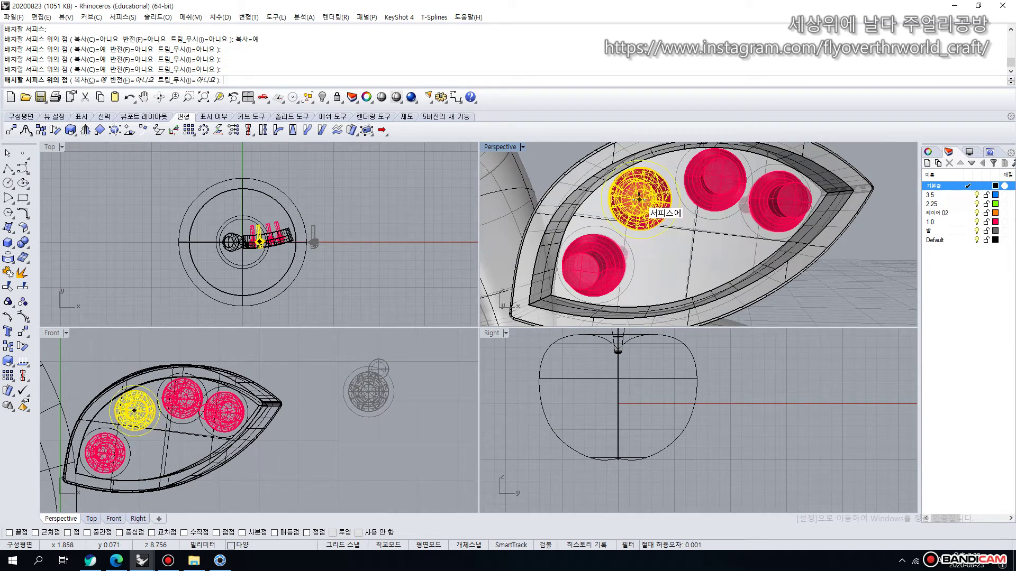
click(639, 199)
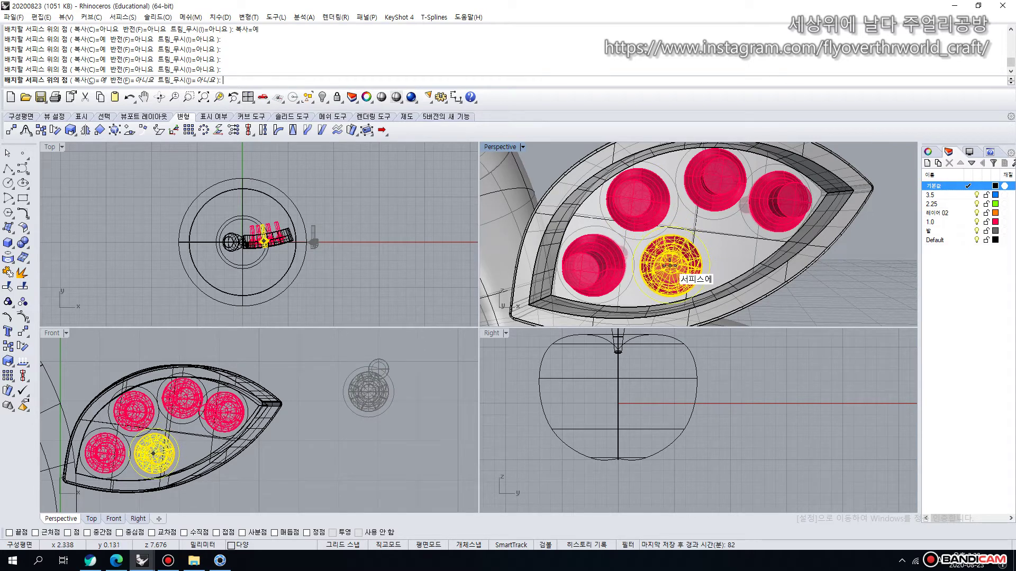
Place two more stone copies along the leaf's lower edge and finish orienting the stones.
click(683, 259)
right_drag(709, 254, 705, 245)
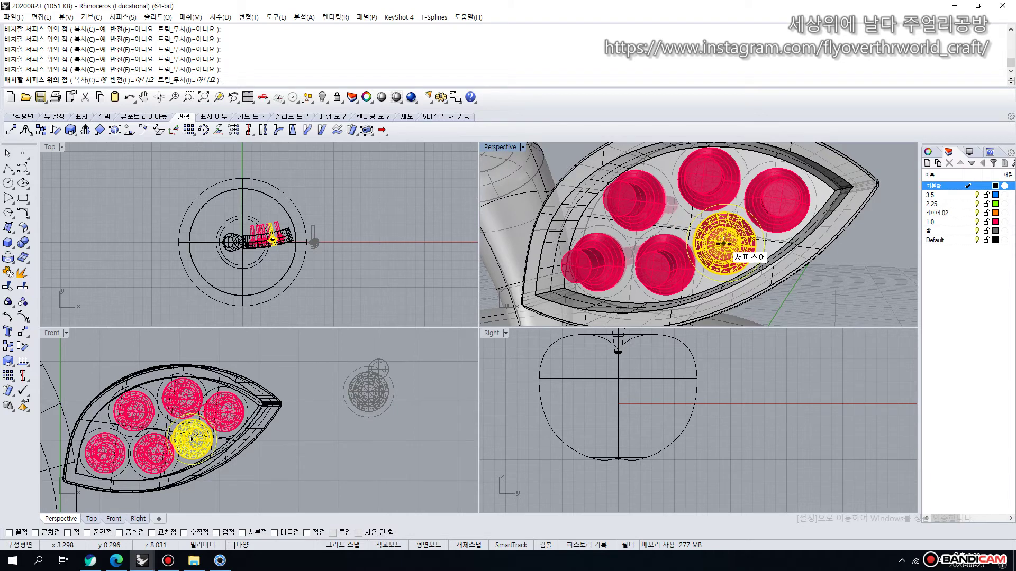
click(725, 243)
right_click(693, 247)
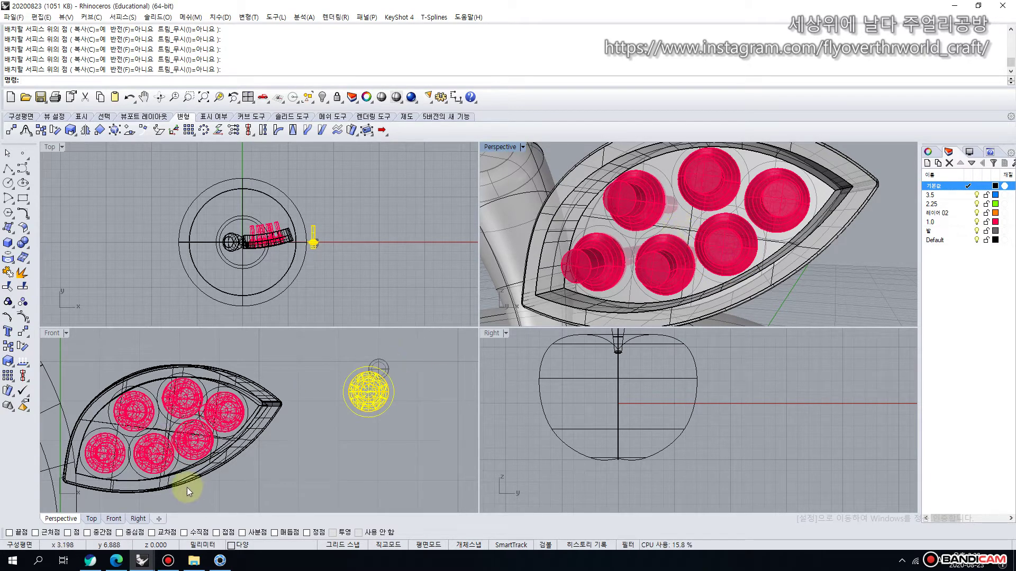
click(209, 488)
Nudge the middle and outer stones of the leaf's lower row slightly toward the stem end to even out their spacing.
scroll(239, 439, up, 5)
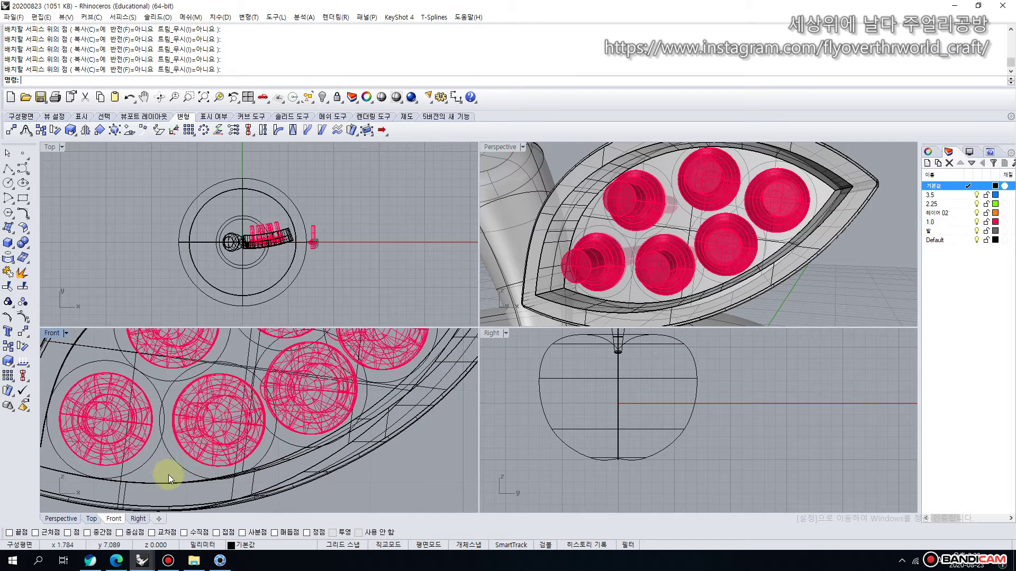
click(179, 422)
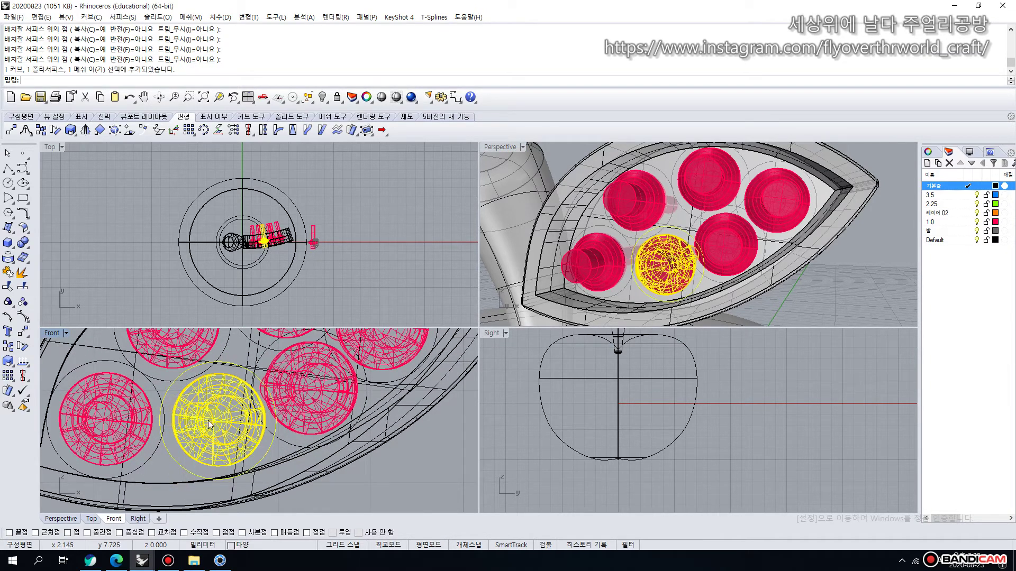
drag(214, 426, 206, 429)
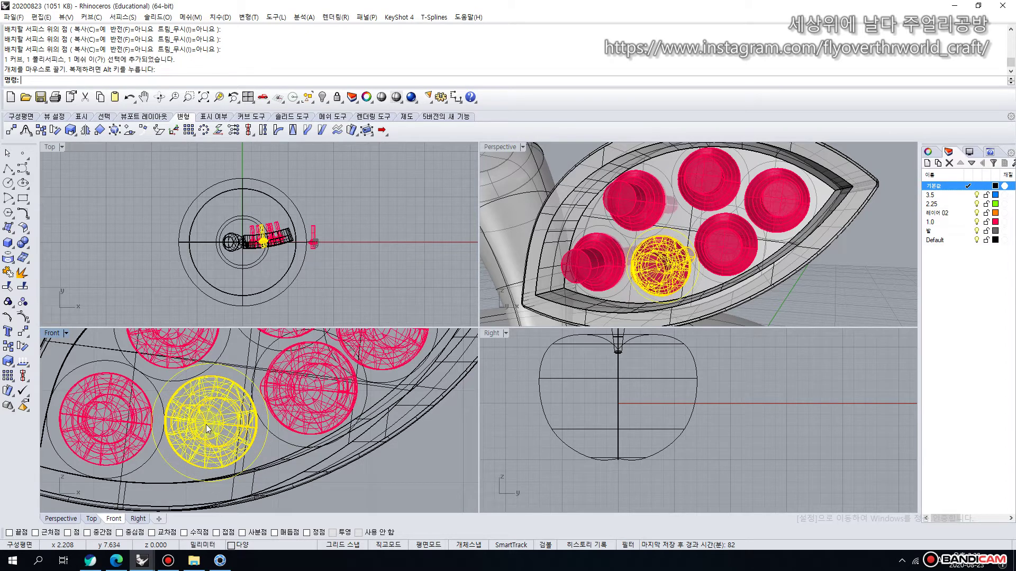
click(370, 393)
click(389, 430)
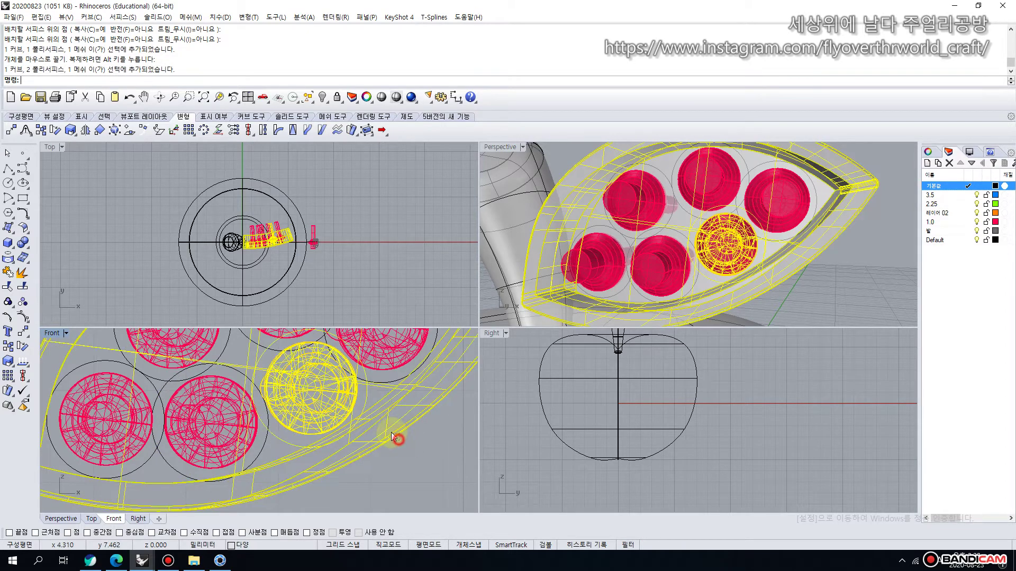
ctrl+click(391, 433)
drag(310, 401, 315, 401)
scroll(270, 243, up, 10)
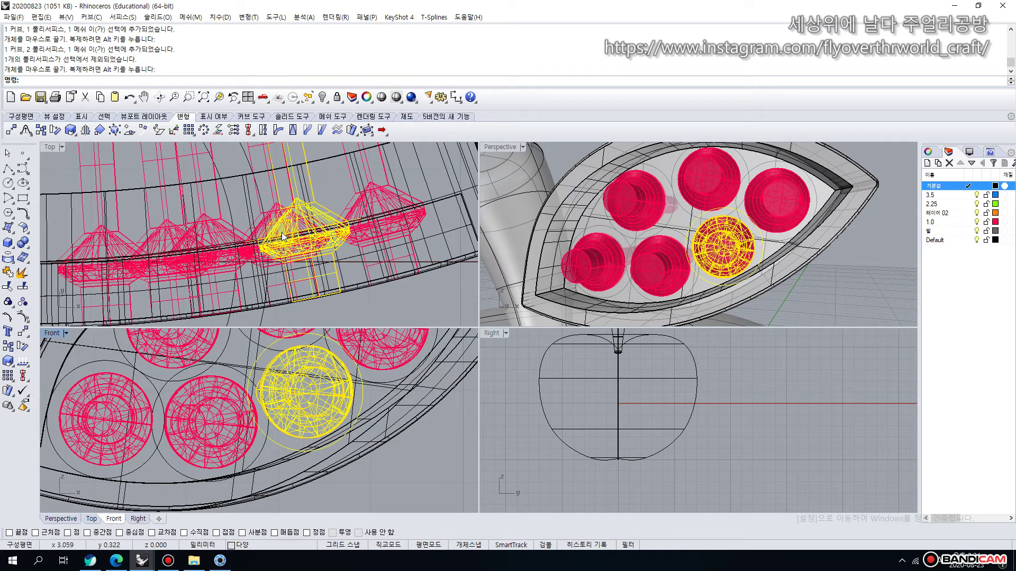
click(369, 301)
Move the round-ended prong beside the spare stone slightly along the stone's axis, toward the stone's pointed side.
scroll(595, 217, down, 3)
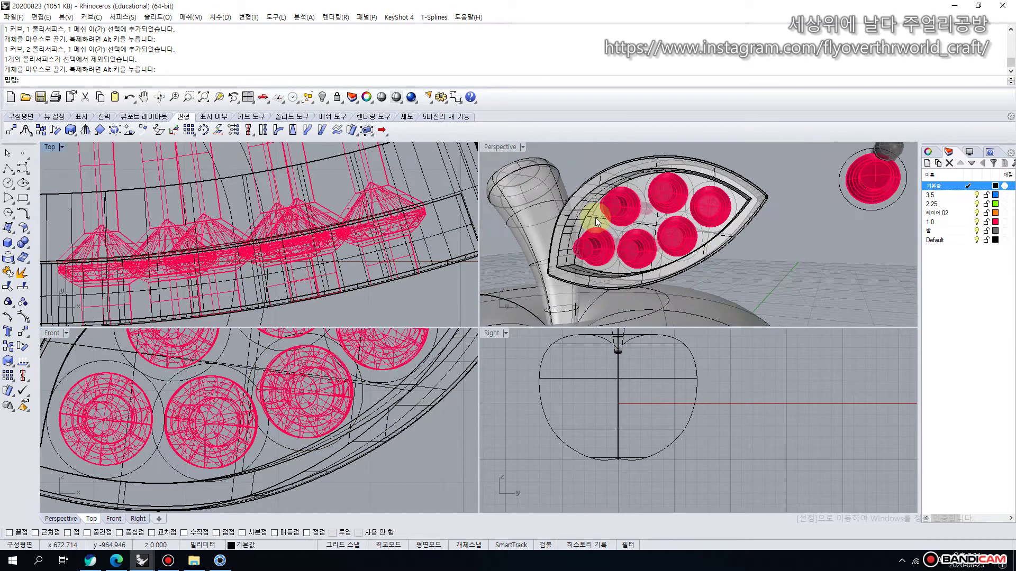
right_drag(615, 209, 694, 212)
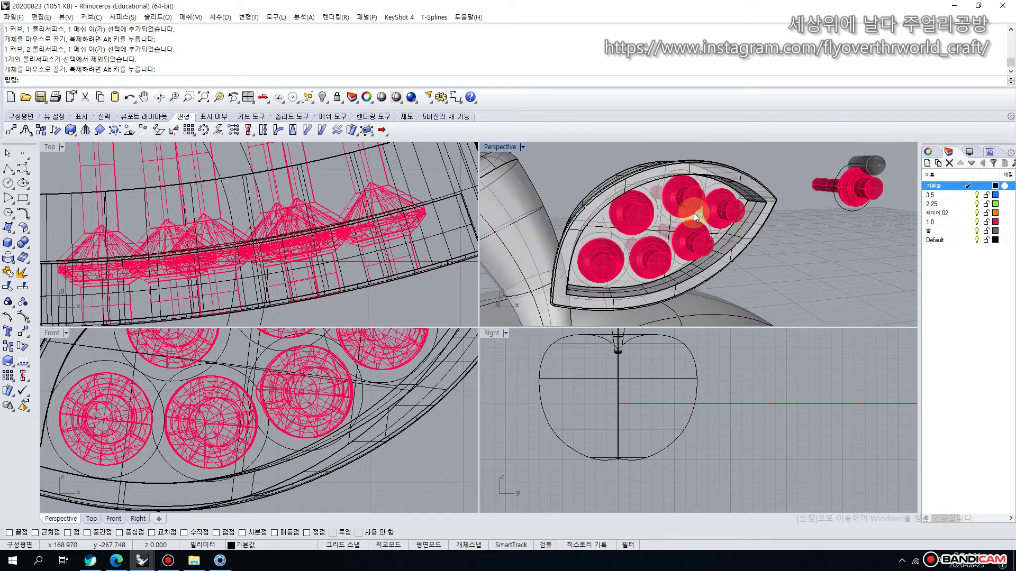
click(884, 164)
scroll(386, 265, down, 5)
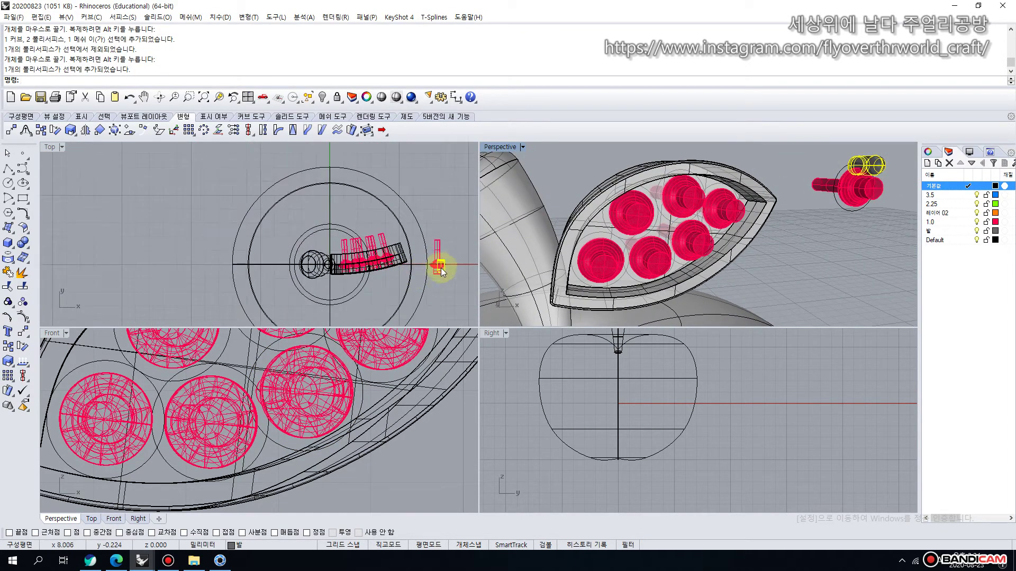
scroll(440, 268, up, 8)
drag(348, 270, 350, 250)
Start OrientOnSrf on the prong, with its centre as the base point and a point directly above it as the reference.
scroll(407, 414, down, 5)
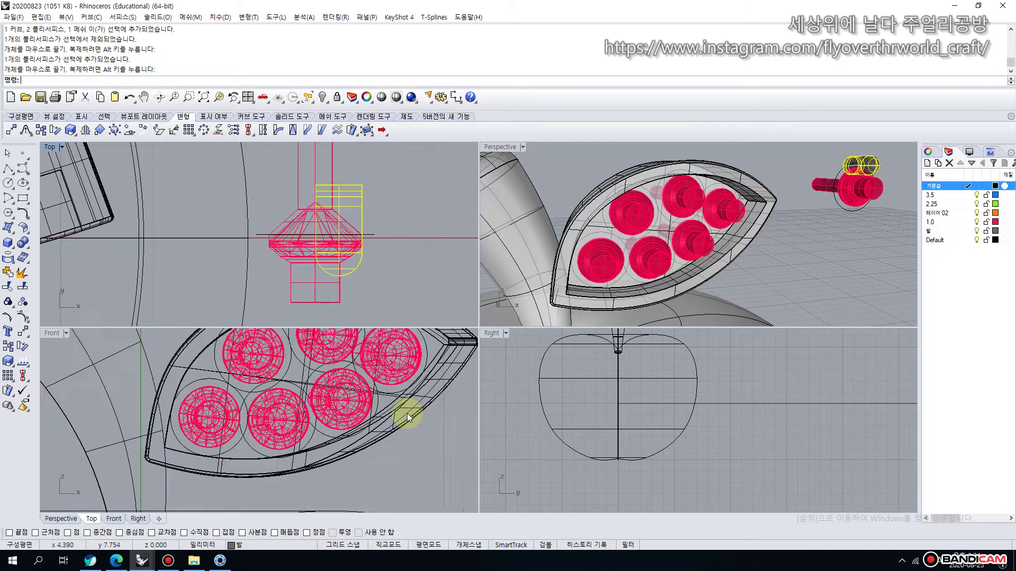
scroll(254, 369, up, 4)
scroll(260, 367, up, 3)
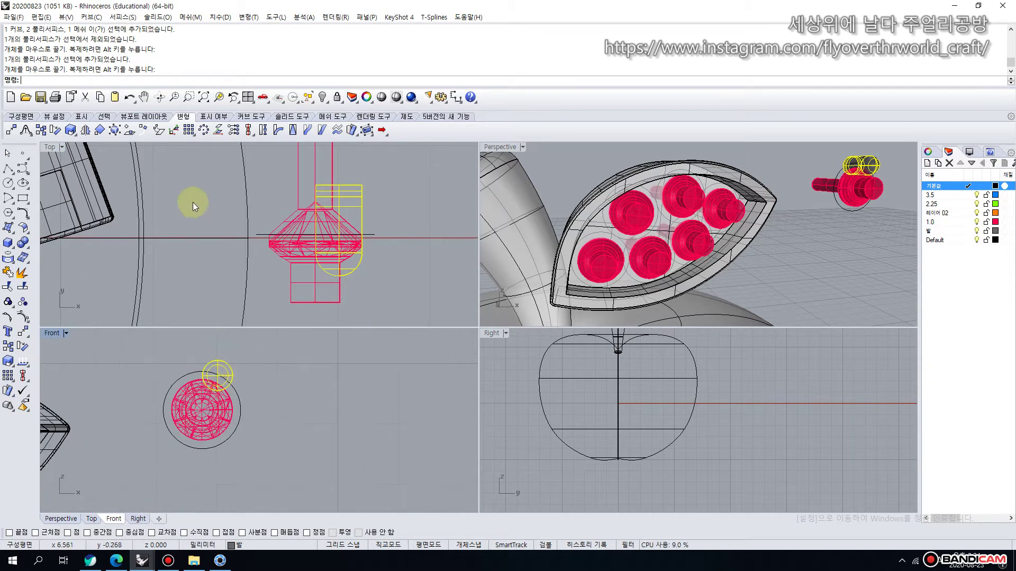
click(129, 131)
scroll(217, 386, up, 3)
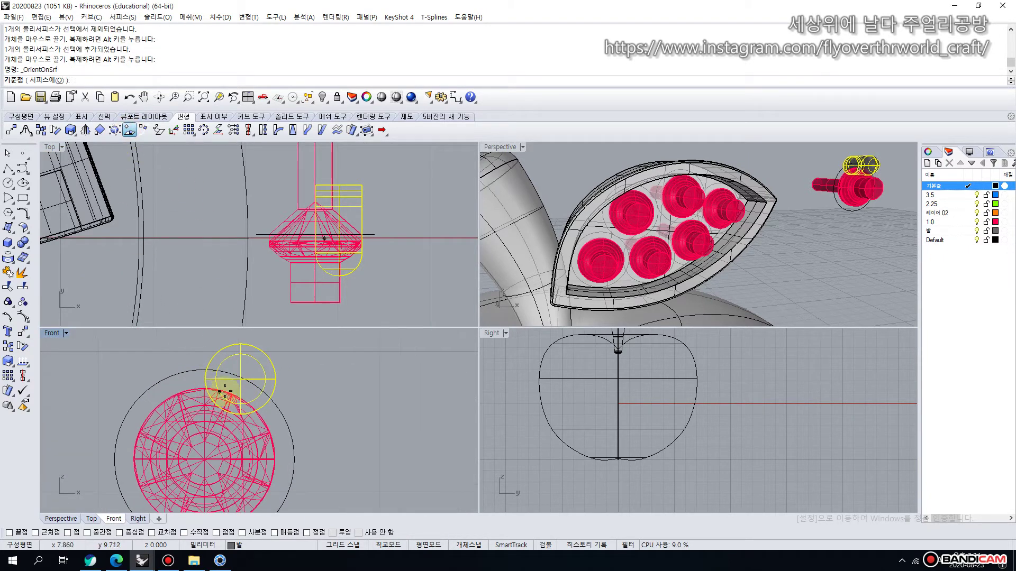
click(240, 381)
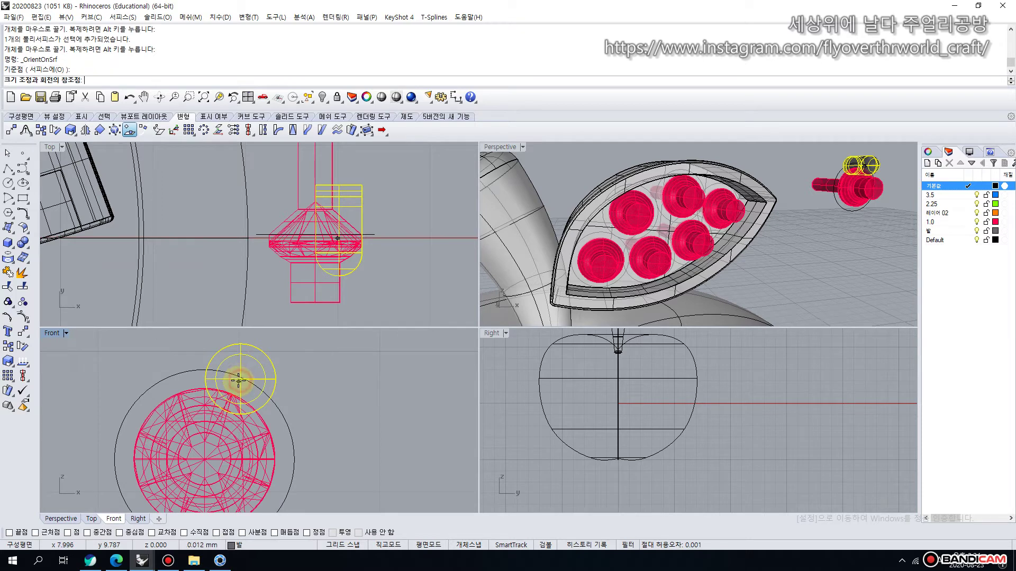
click(239, 363)
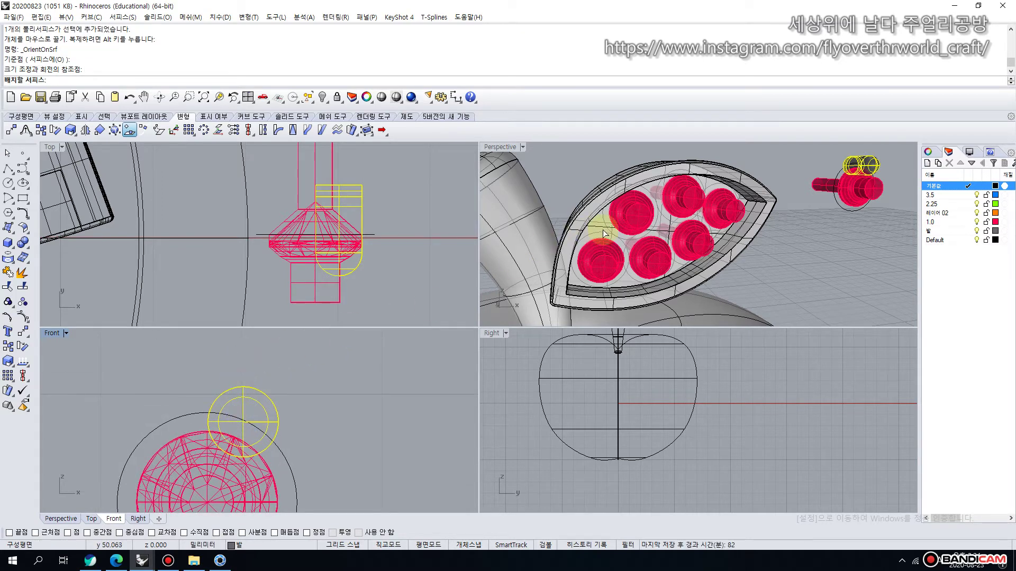
Orient copies of the selected prong onto the leaf's recessed surface, using uniform scale 1.0, rotation angle 0.0 and rigid shape.
scroll(602, 230, up, 2)
click(582, 228)
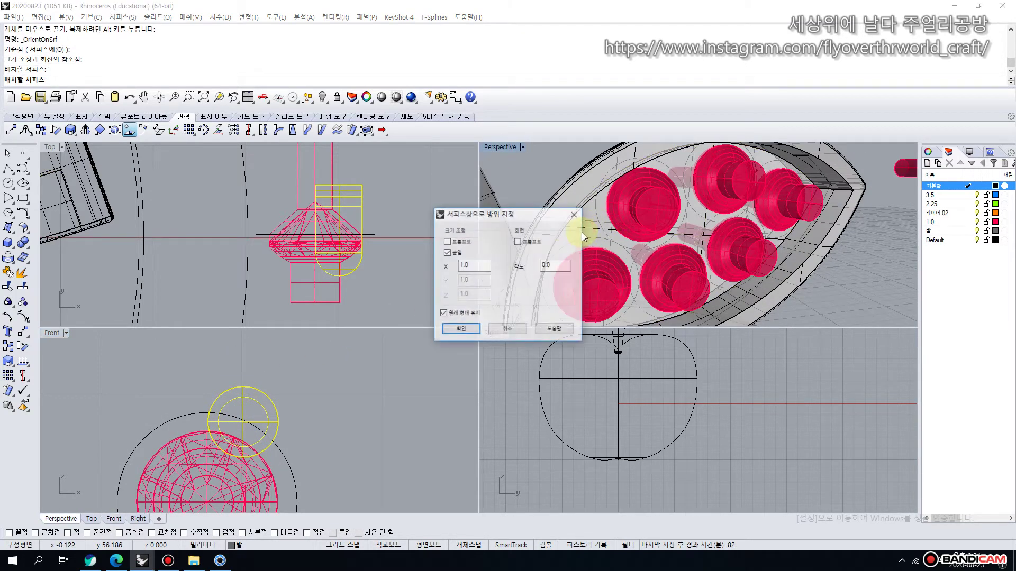
click(461, 329)
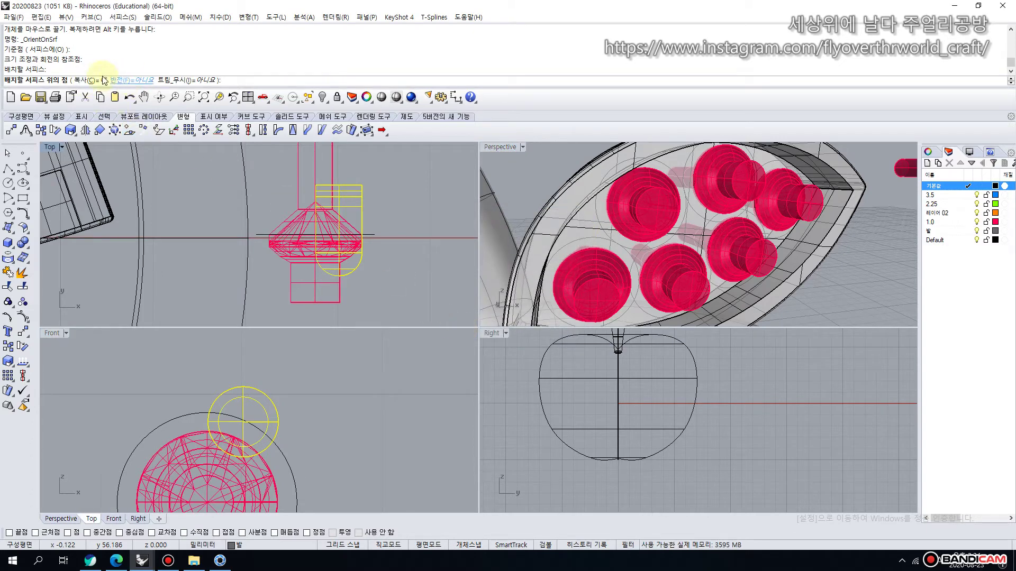
click(583, 274)
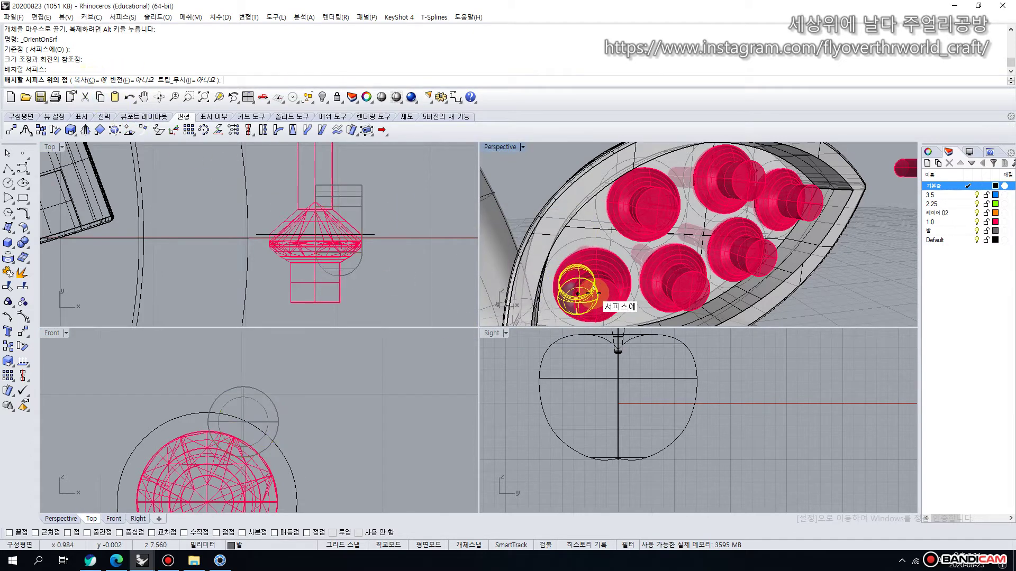
Place prong copies at the leaf's stem-side tip and between the first two lower gems.
double_click(503, 149)
right_drag(410, 274, 567, 310)
scroll(631, 324, up, 3)
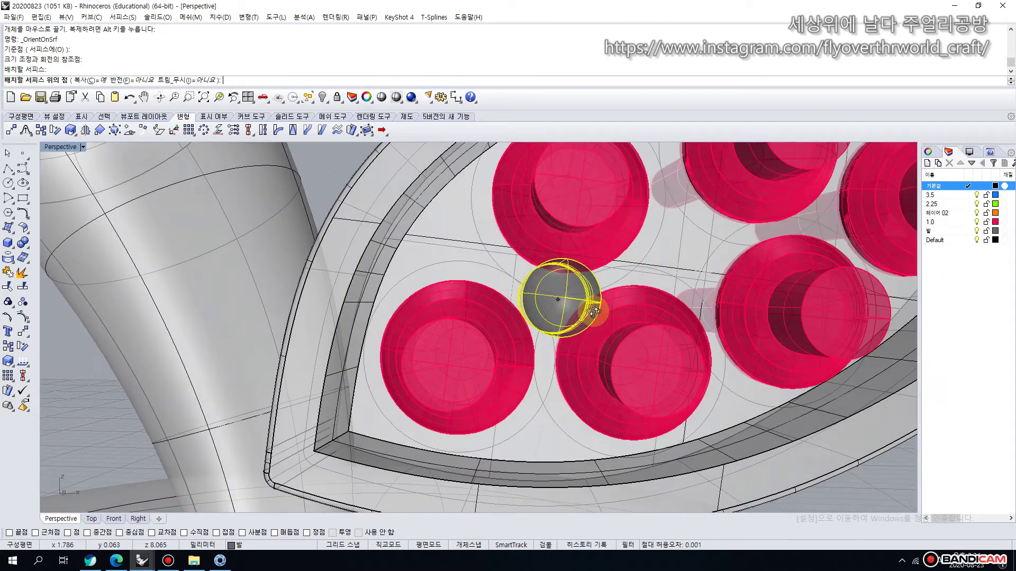
right_drag(389, 410, 432, 403)
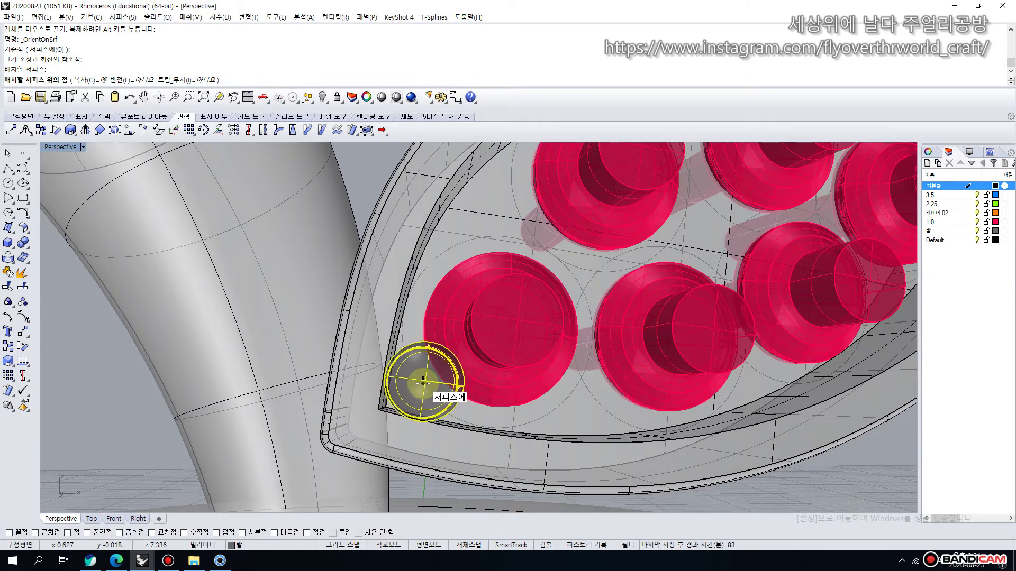
click(424, 384)
right_drag(551, 391, 524, 390)
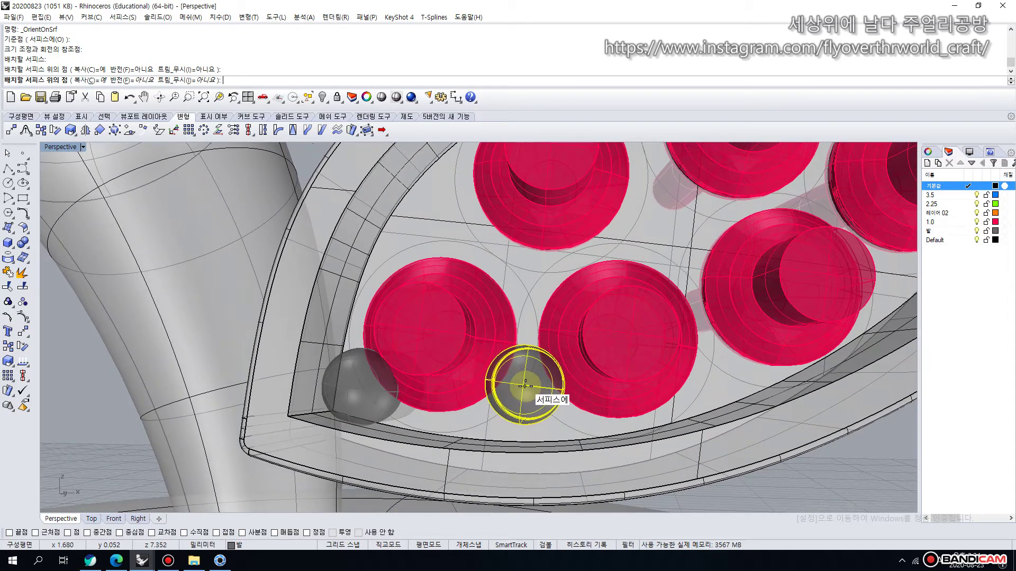
click(526, 384)
Place two prongs along the stem-side edge beside the first lower and upper gems, and one in the gap between those and the second lower gem.
right_drag(524, 385, 484, 305)
right_drag(454, 272, 449, 289)
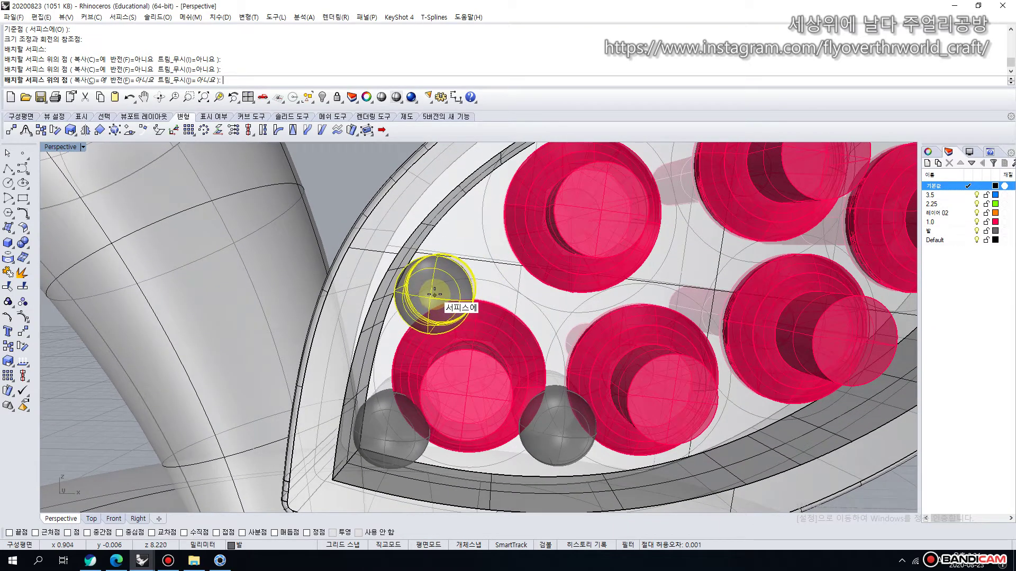
click(435, 294)
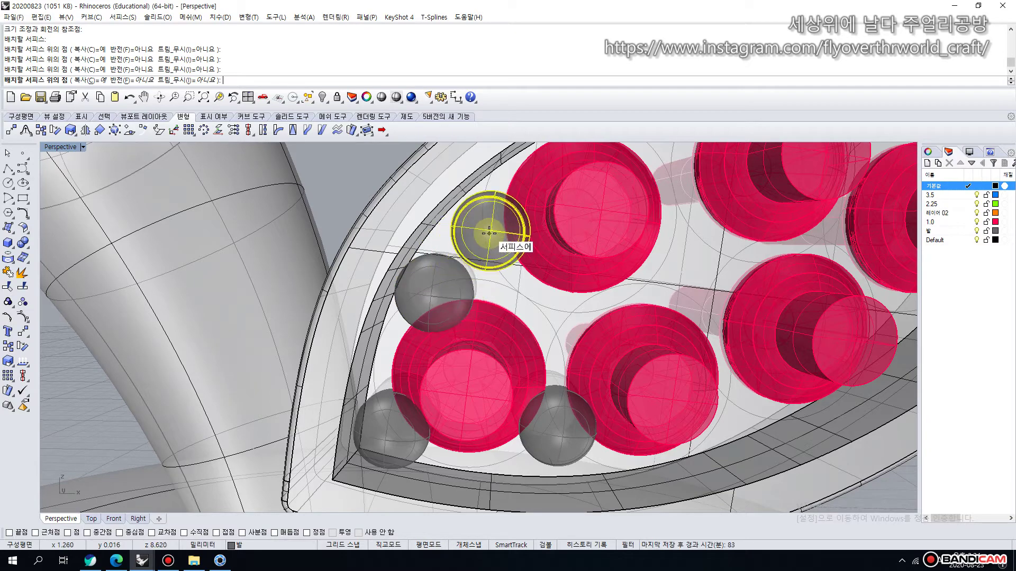
click(485, 233)
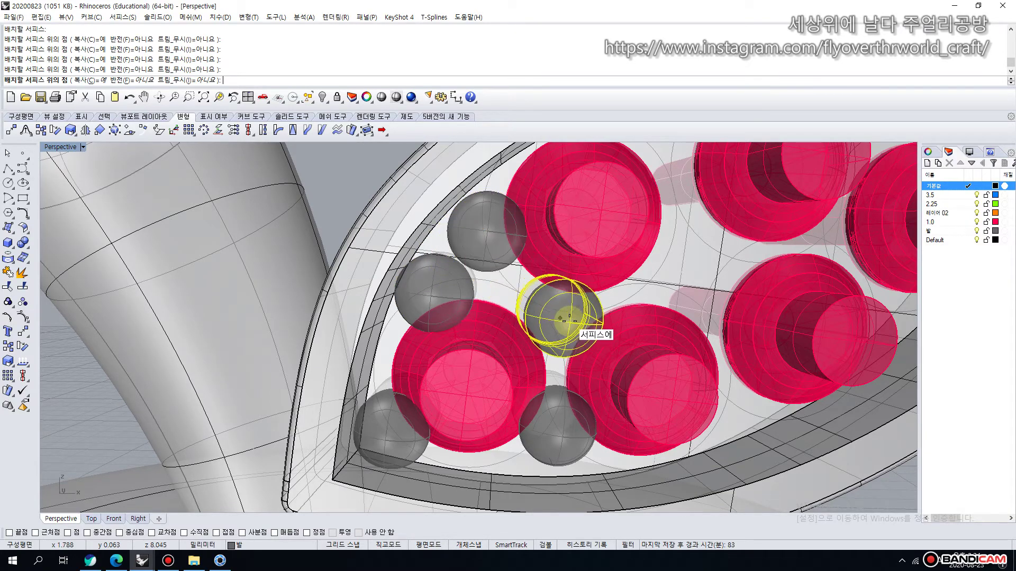
right_drag(551, 306, 558, 311)
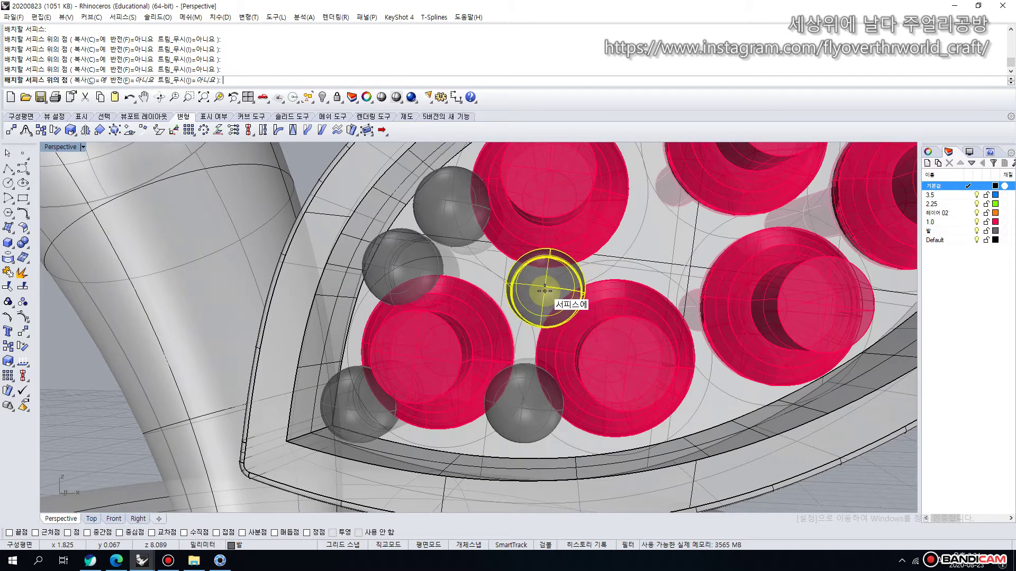
click(545, 290)
Place prongs at the lower edge between the second and third lower gems, in the central gap above, and between the first two upper gems.
right_drag(675, 352, 658, 370)
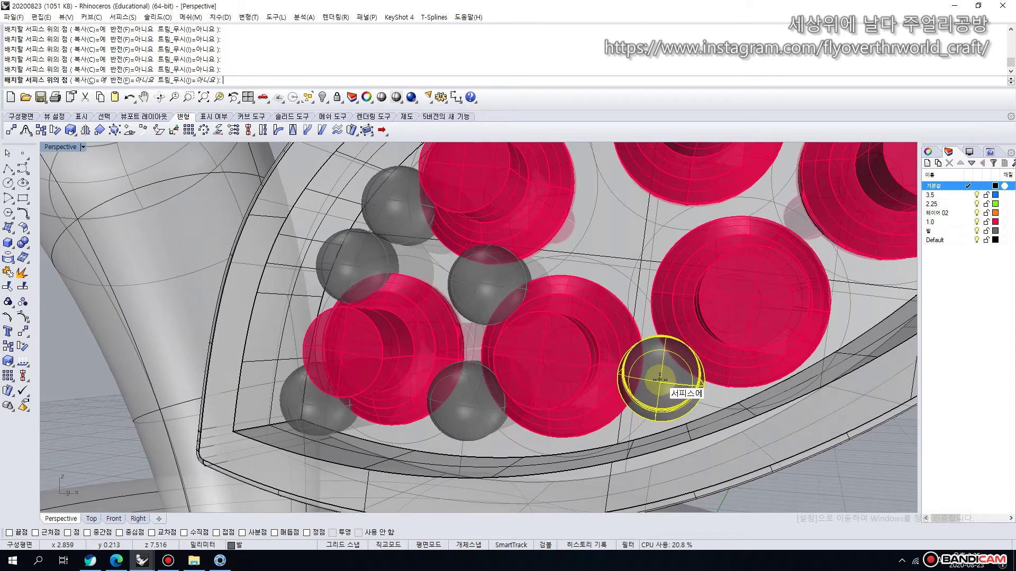
click(663, 383)
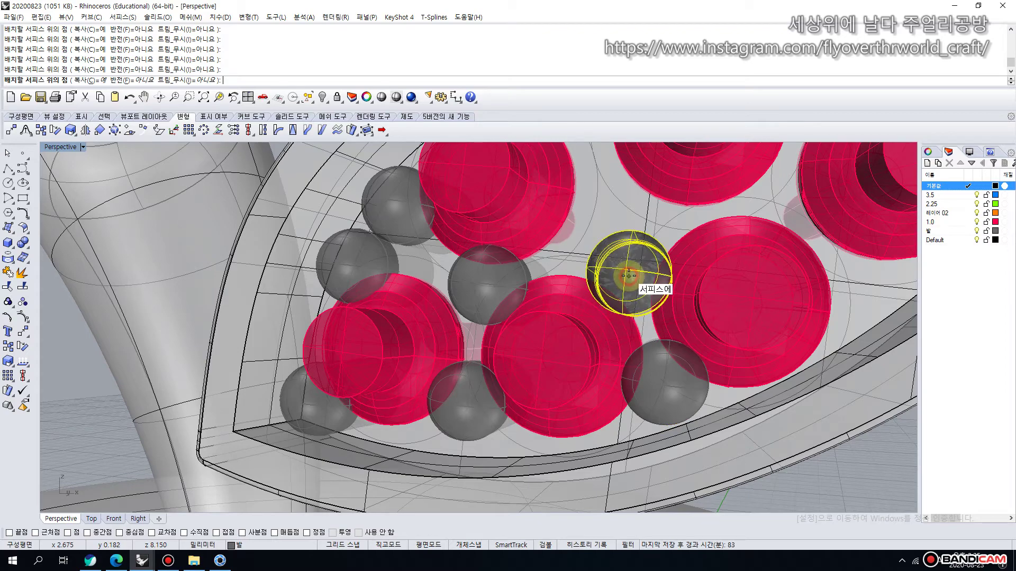
right_drag(629, 276, 641, 341)
click(641, 340)
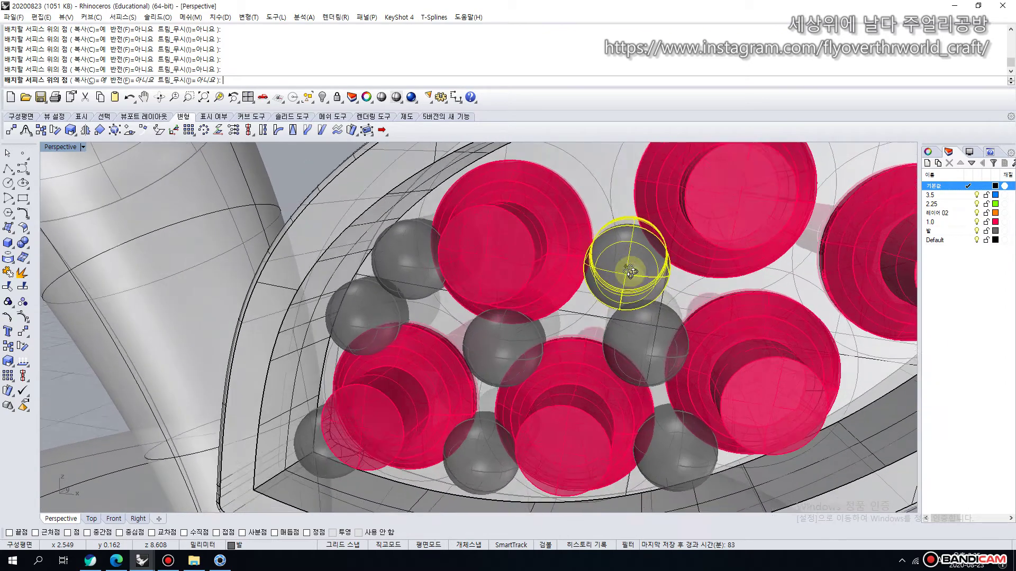
right_drag(629, 272, 630, 264)
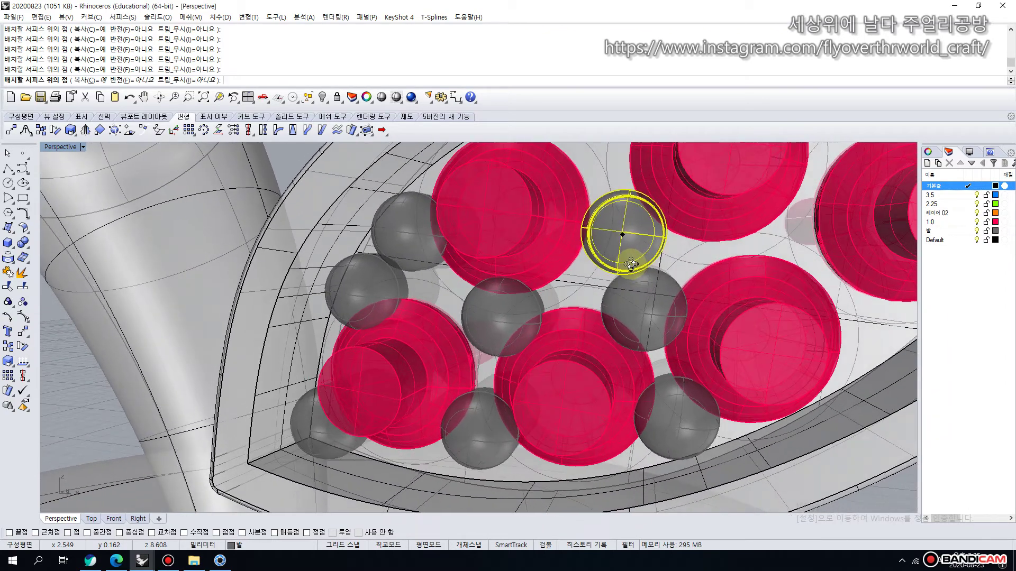
click(616, 220)
Place two adjacent prongs at the upper edge between the first two upper gems, and one in the gap joining the last three gems.
right_drag(617, 225, 598, 275)
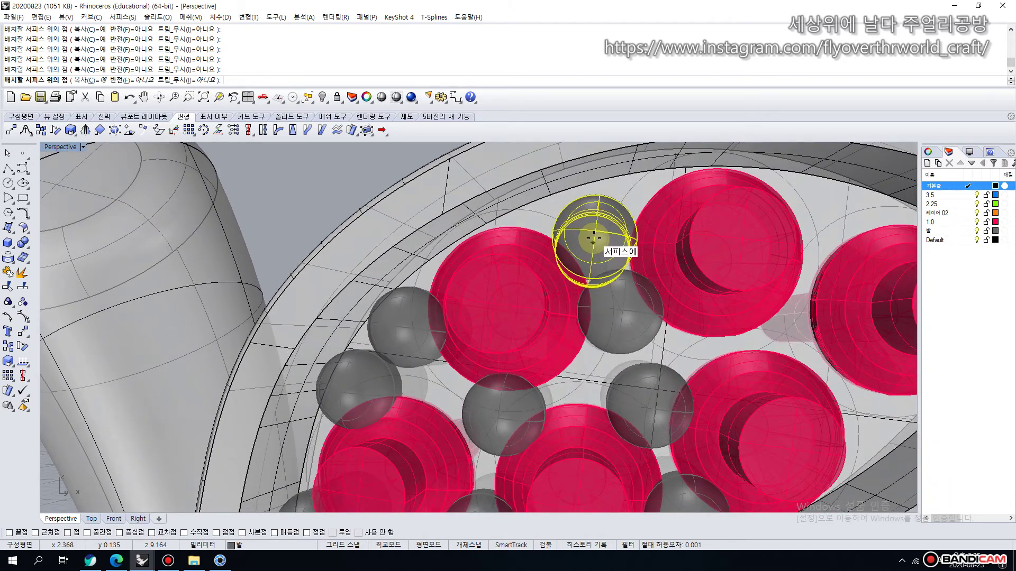
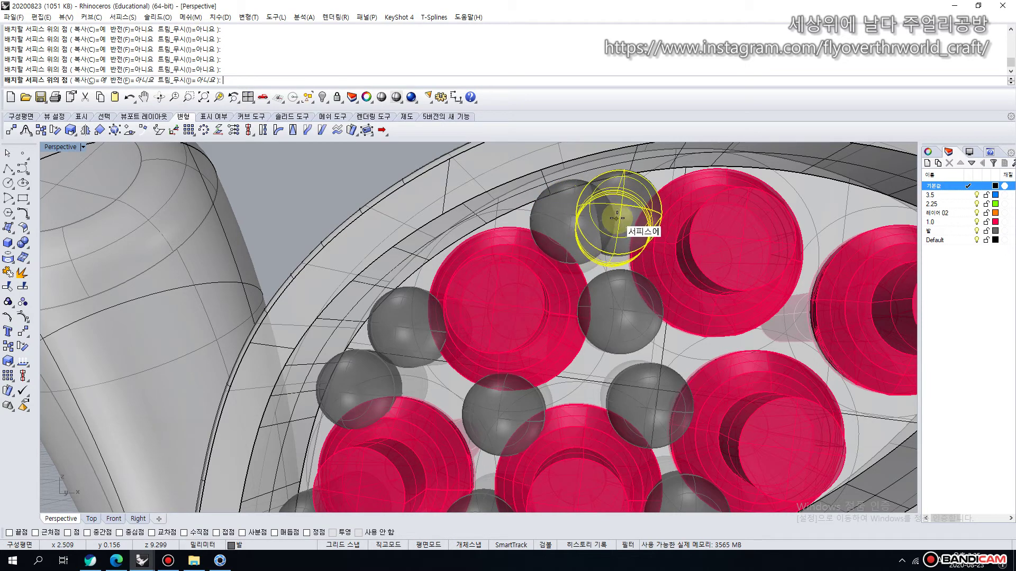
right_drag(778, 233, 762, 246)
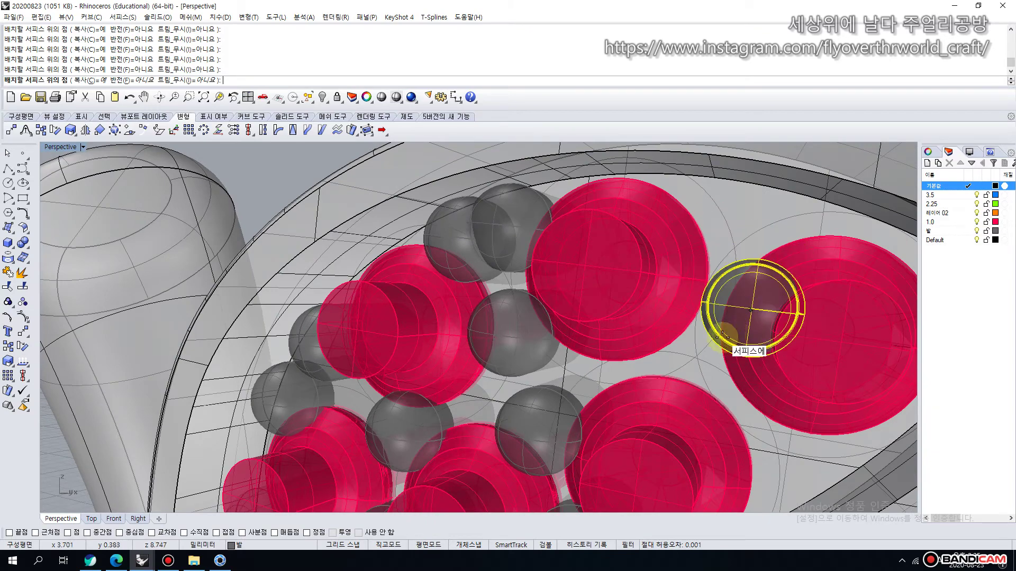
right_drag(692, 351, 705, 352)
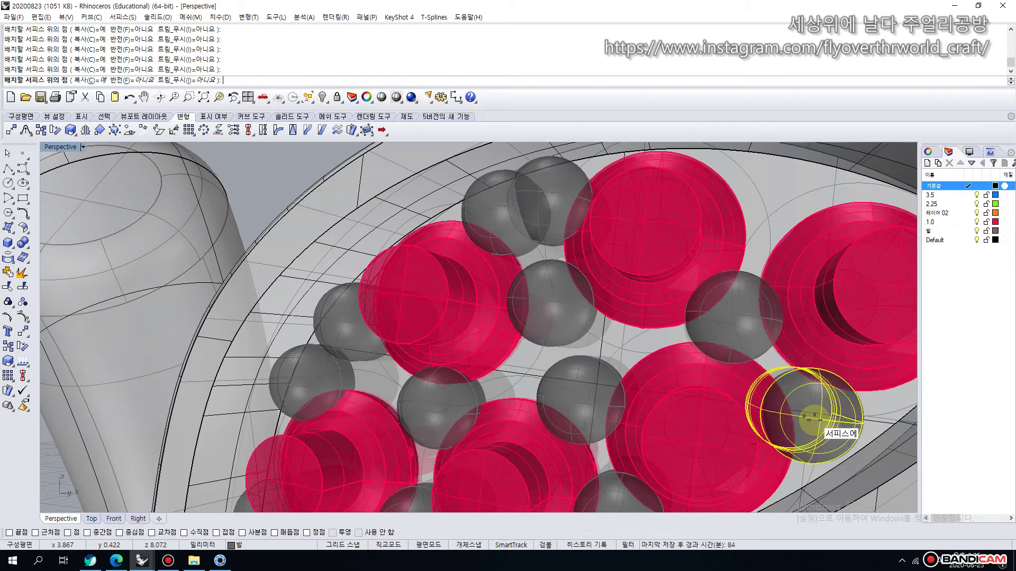
Place the remaining prongs at the lower and upper edges beside the last upper gem and at the leaf's outer tip, finishing the orientation.
right_drag(800, 414, 802, 410)
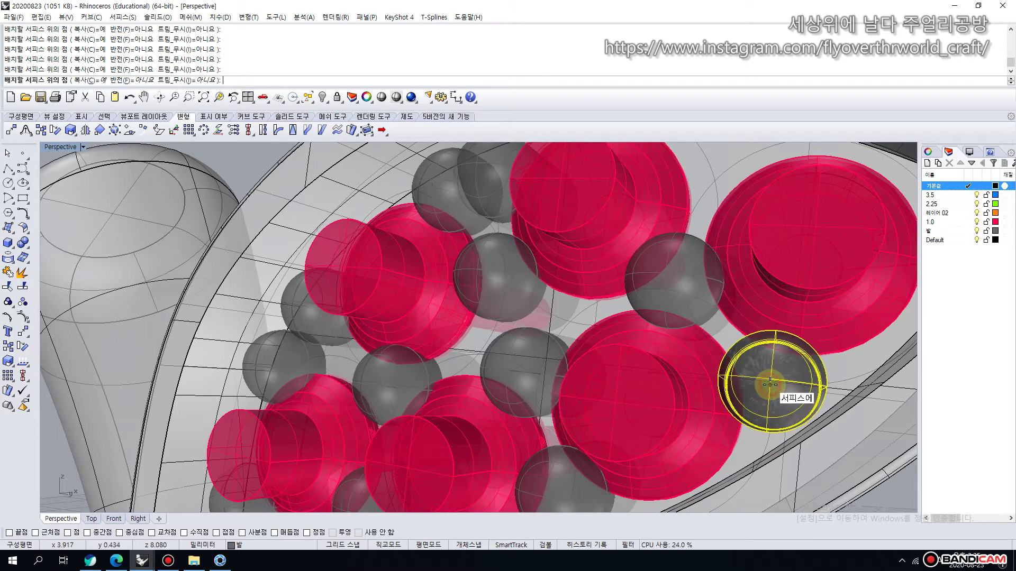
right_drag(751, 375, 724, 442)
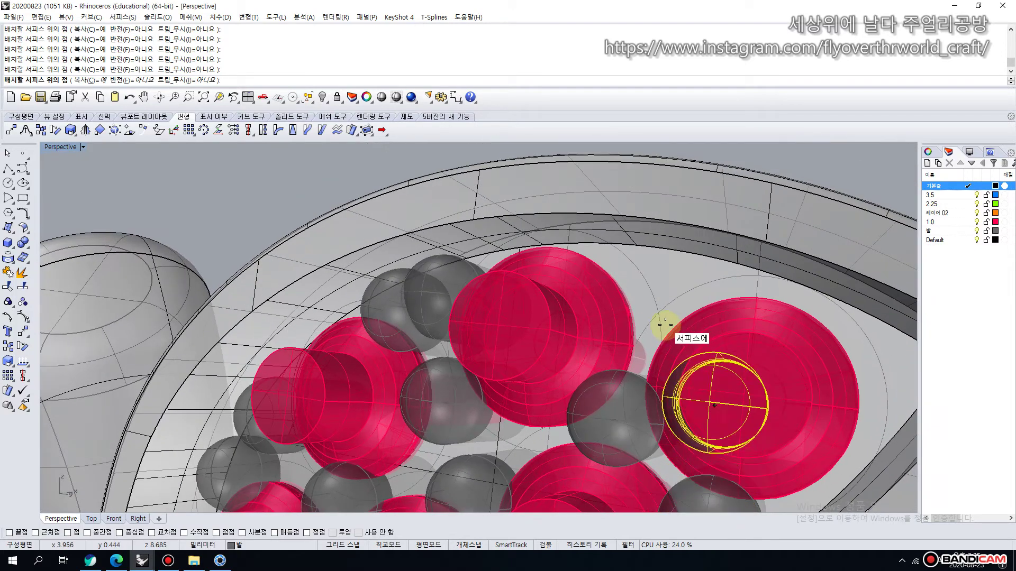
mouse_move(688, 344)
right_down()
mouse_move(694, 354)
mouse_move(688, 343)
right_up()
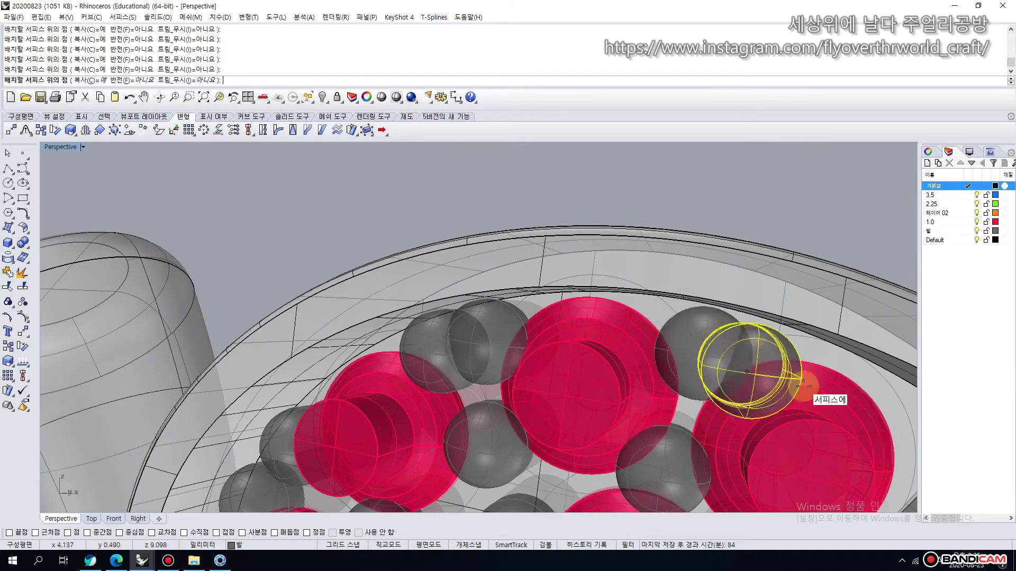
right_drag(752, 386, 617, 304)
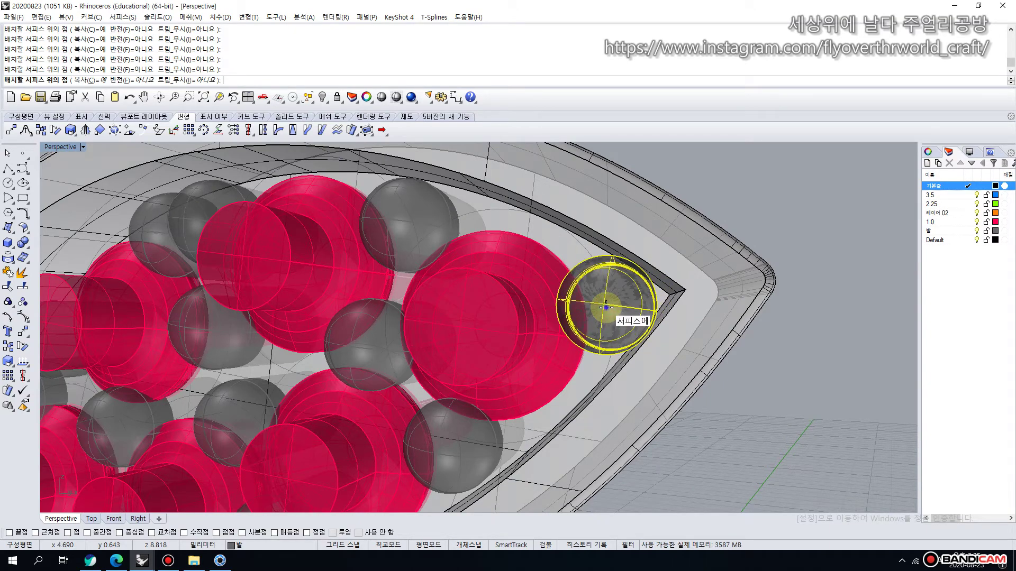
click(605, 306)
key(Return)
Delete the original gem, prongs and circle standing beside the leaf.
scroll(606, 307, down, 6)
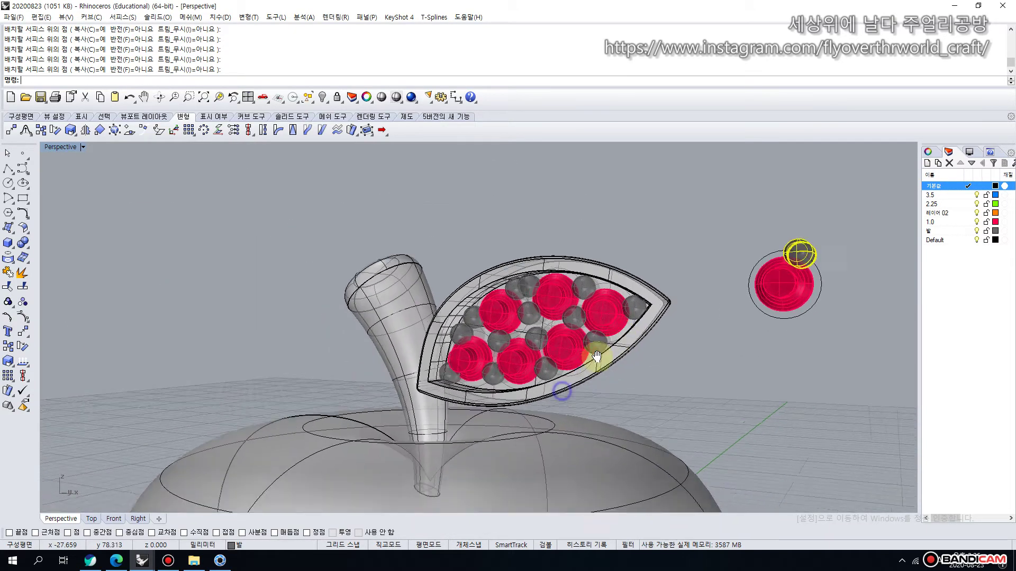
right_drag(596, 357, 658, 360)
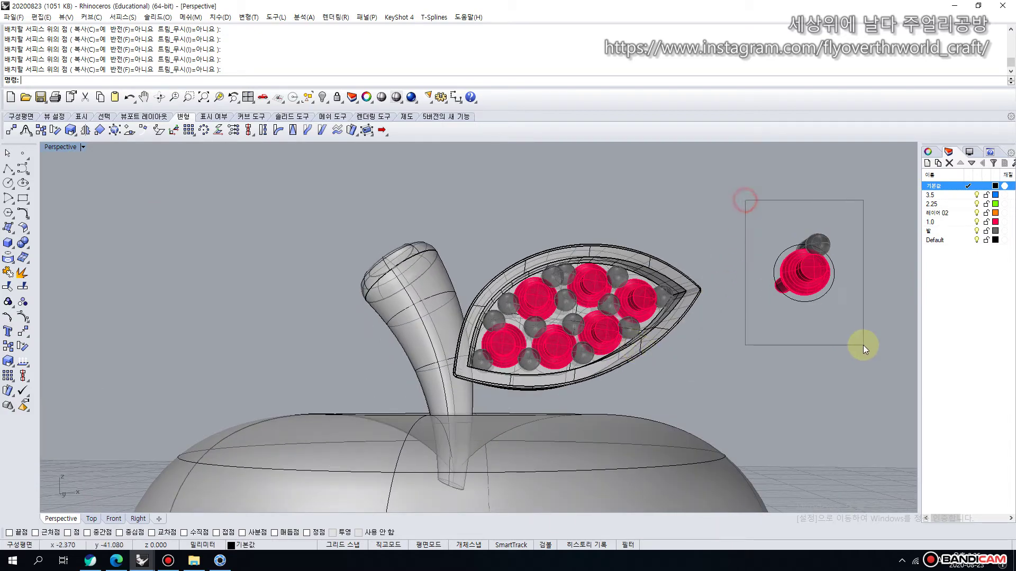
drag(862, 345, 865, 339)
key(Delete)
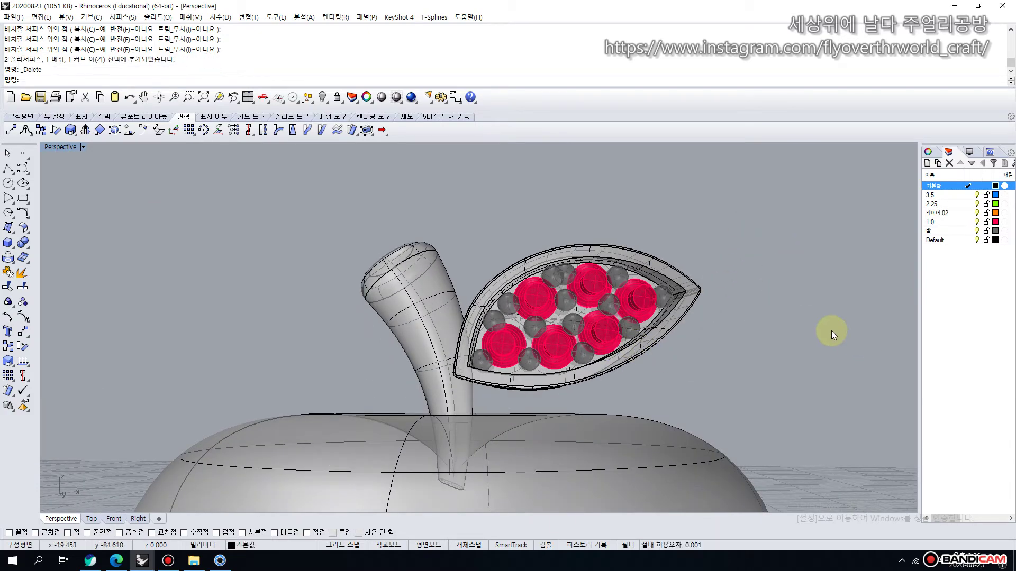
Select the prongs at the leaf's outer tip, along its upper edge and along its stem-side edge.
scroll(794, 336, up, 5)
click(652, 299)
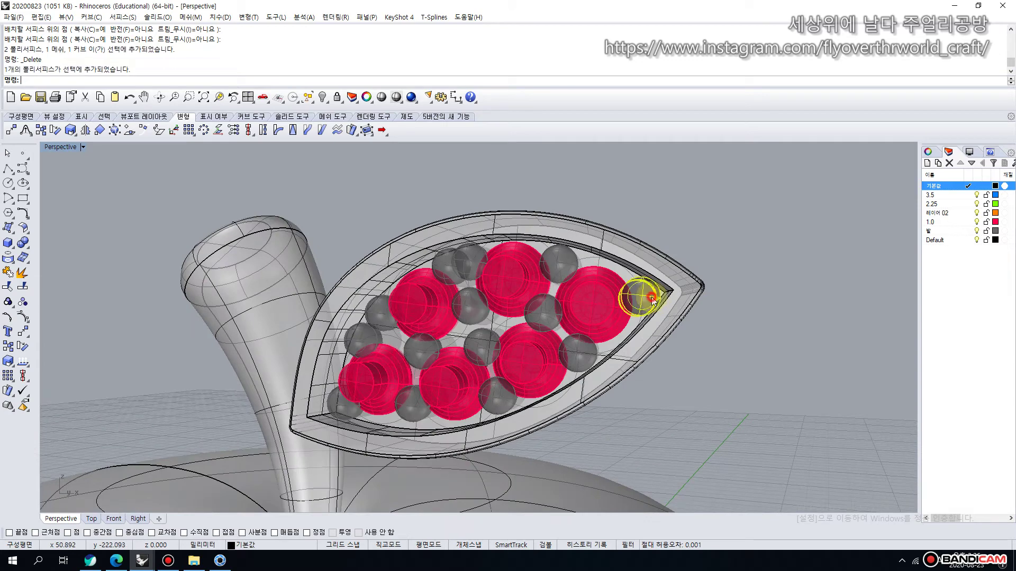
shift+click(561, 267)
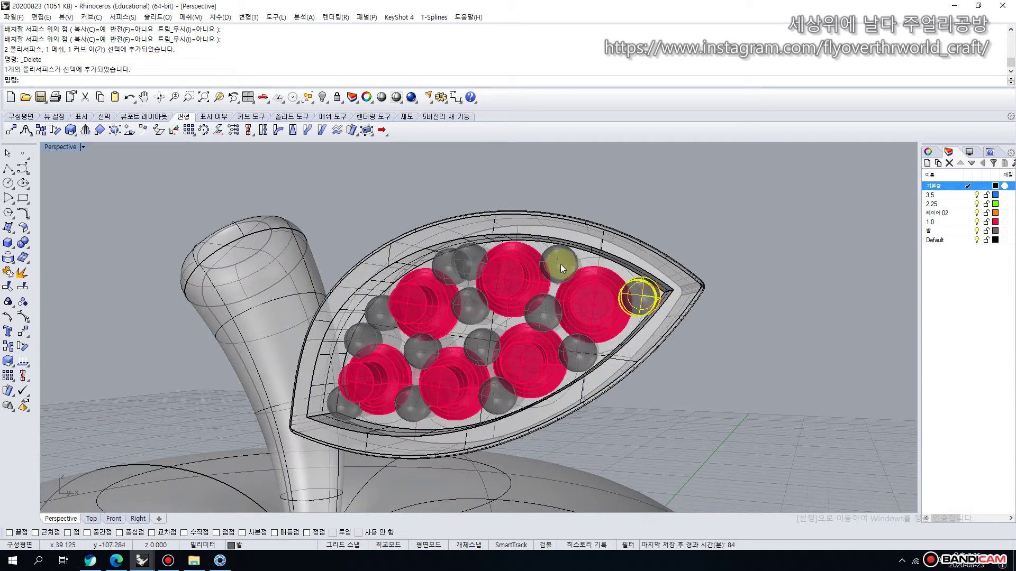
ctrl+click(447, 275)
click(484, 300)
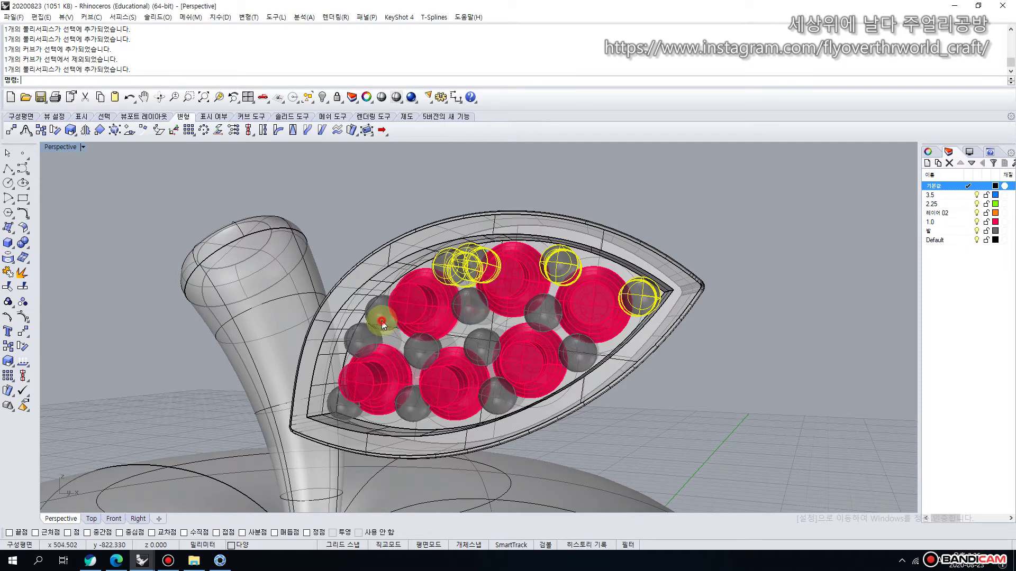
shift+click(382, 324)
shift+click(379, 316)
shift+click(367, 334)
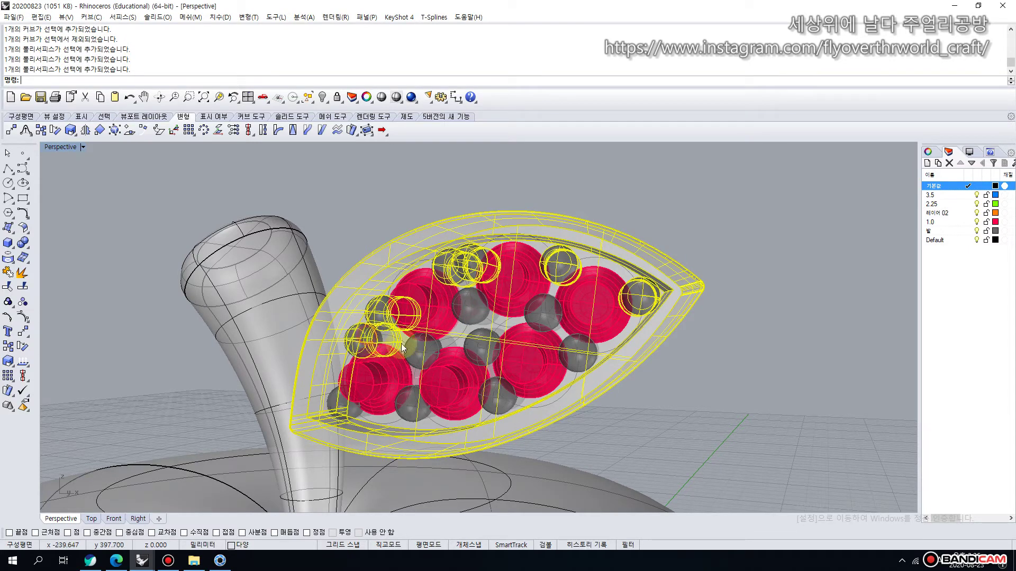
Add the inner prong beside the two stem-side gems and the inner prong between the first two upper gems to the selection.
shift+click(420, 356)
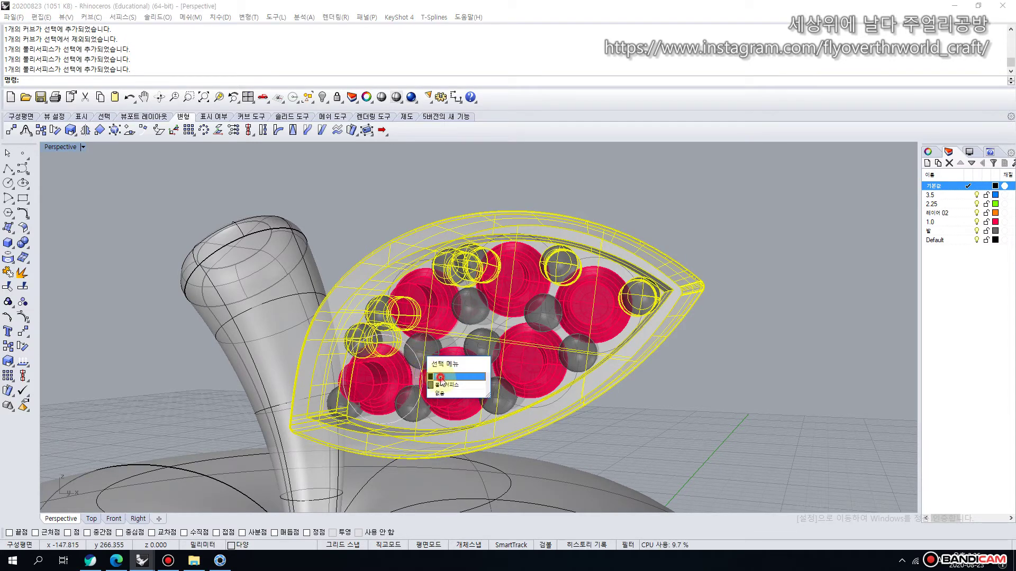
click(441, 377)
shift+click(415, 353)
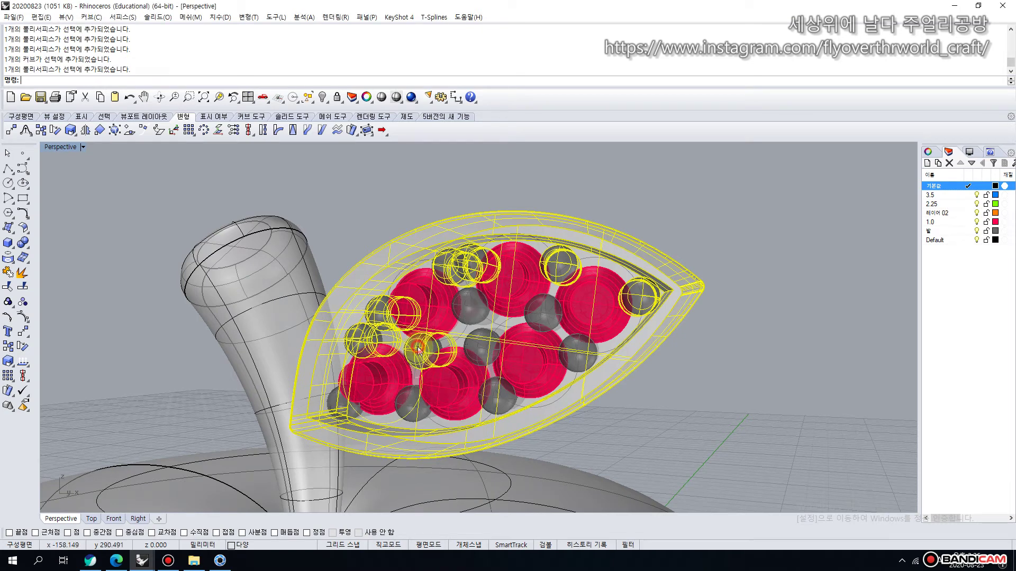
shift+click(478, 315)
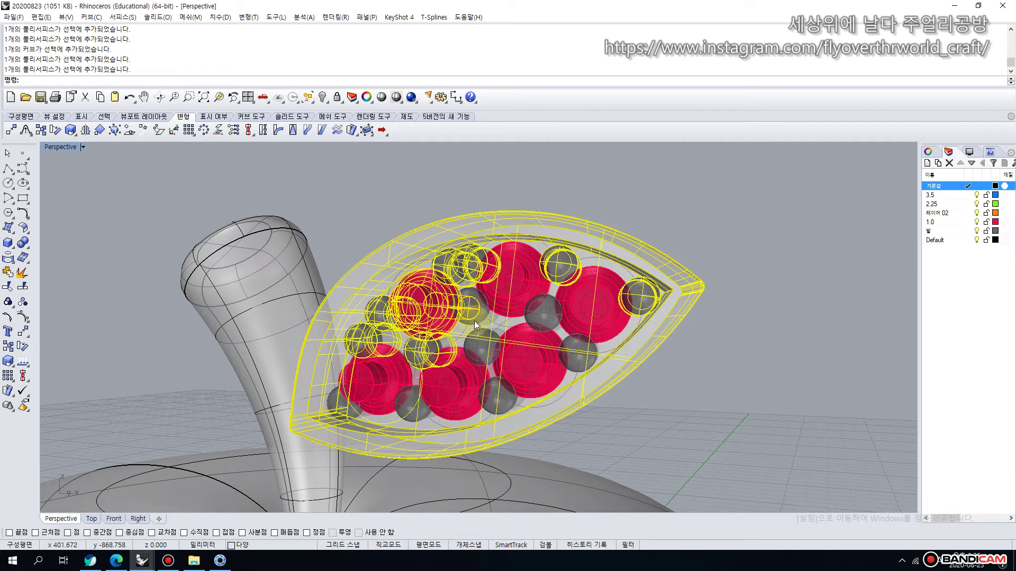
ctrl+click(476, 317)
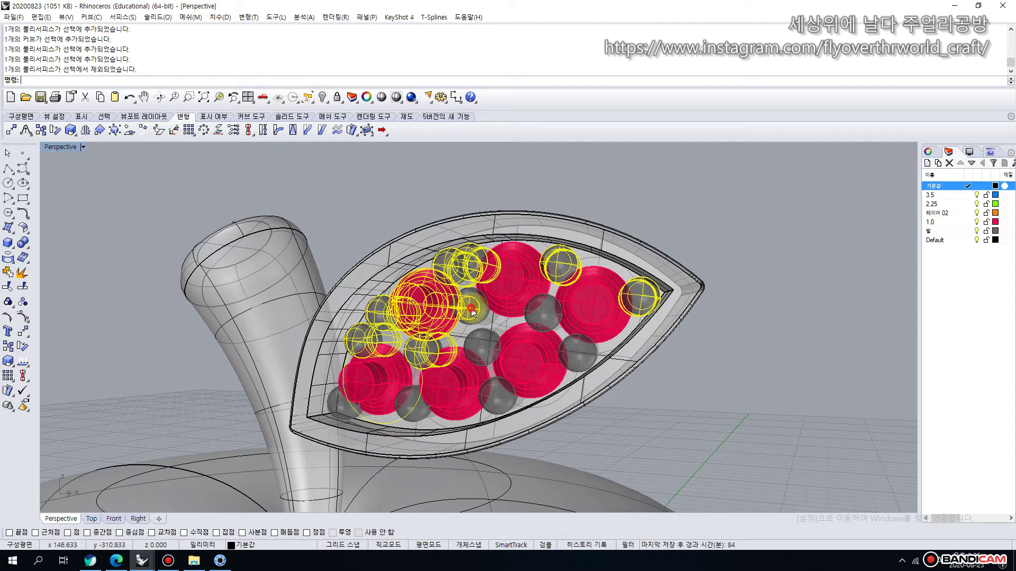
ctrl+click(473, 311)
shift+click(478, 316)
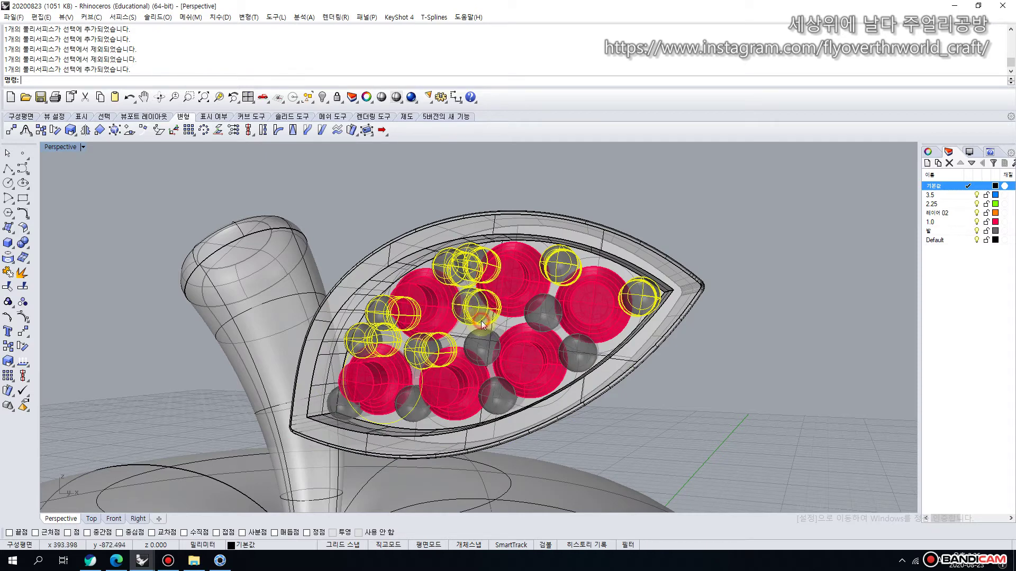
Add the inner prong between the last two upper gems and the last lower gem to the selection, leaving out the gem circles.
shift+click(543, 314)
shift+click(545, 312)
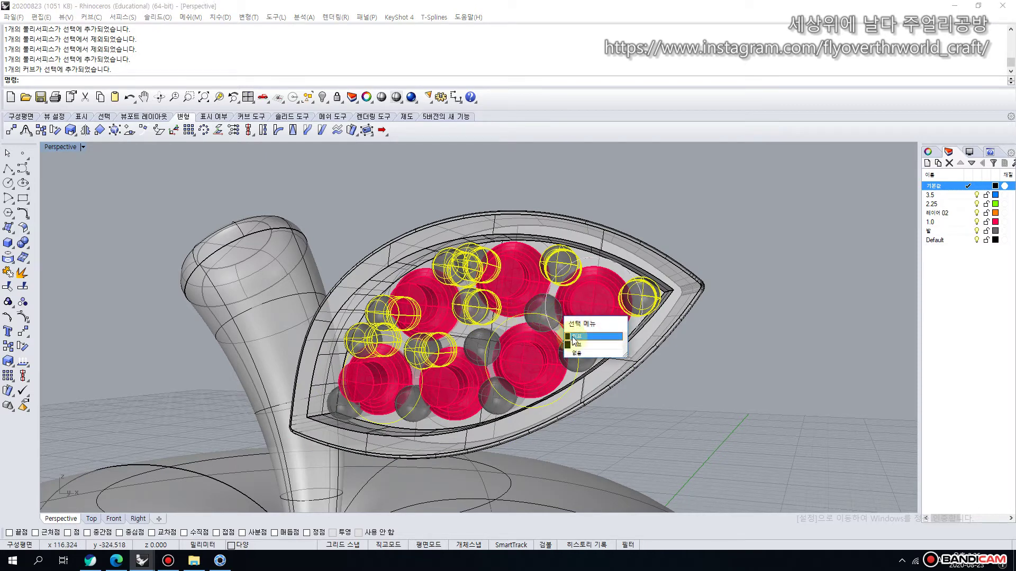
click(584, 351)
shift+click(548, 307)
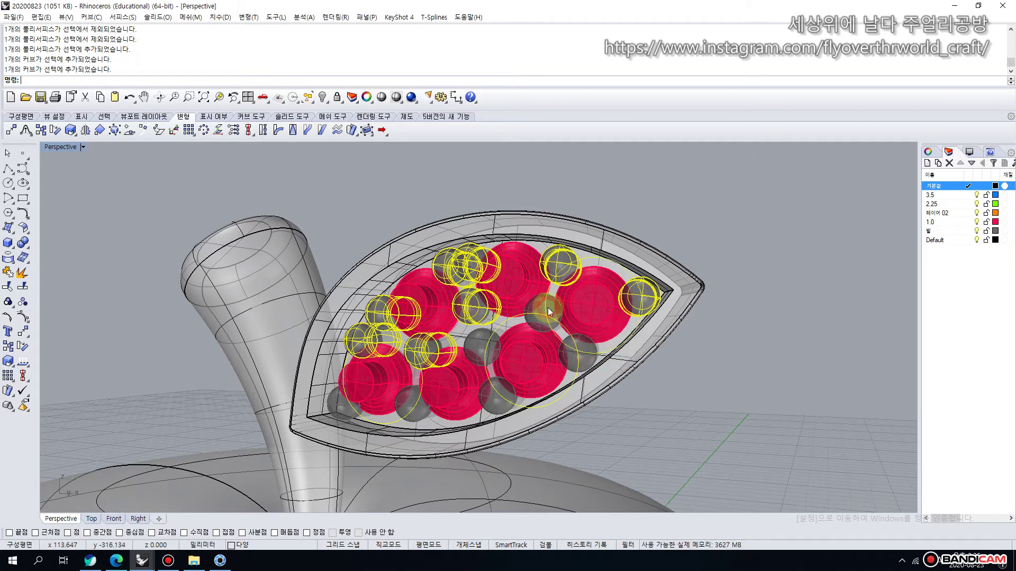
ctrl+click(545, 318)
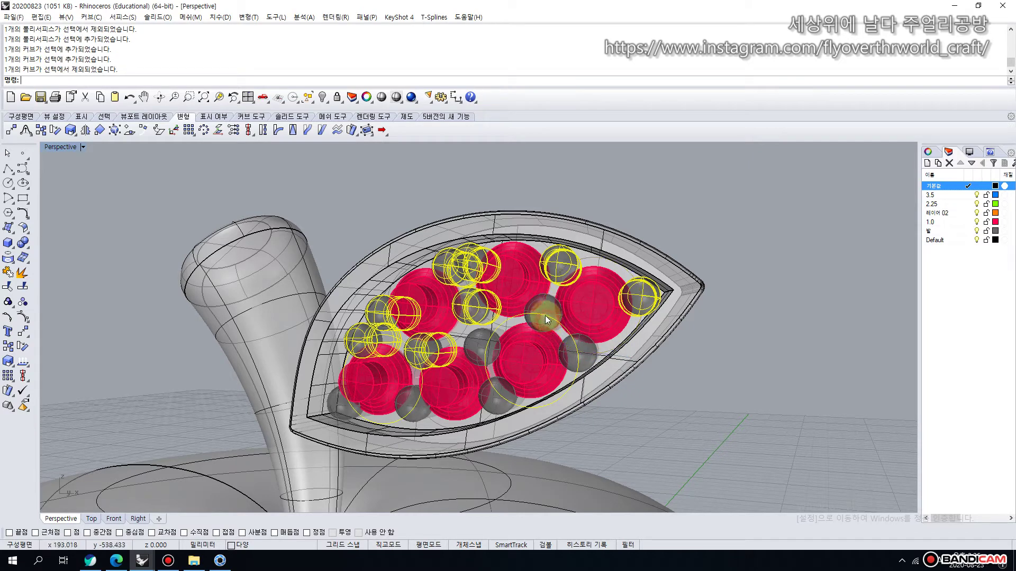
ctrl+click(544, 317)
shift+click(540, 321)
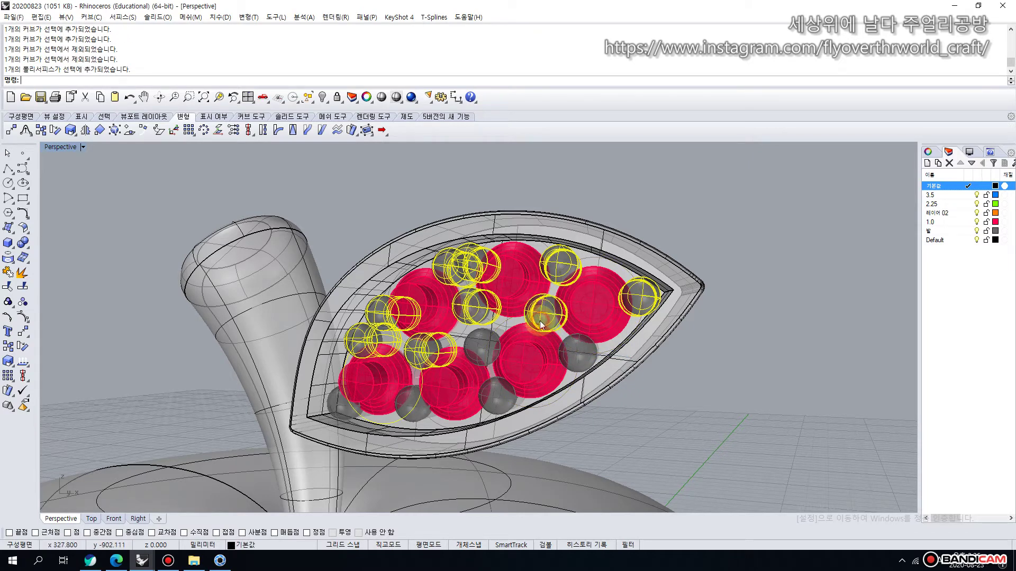
Add the remaining prongs along the lower edge, in the central gap and at the stem-side tip, and group all selected prongs.
shift+click(576, 348)
click(619, 377)
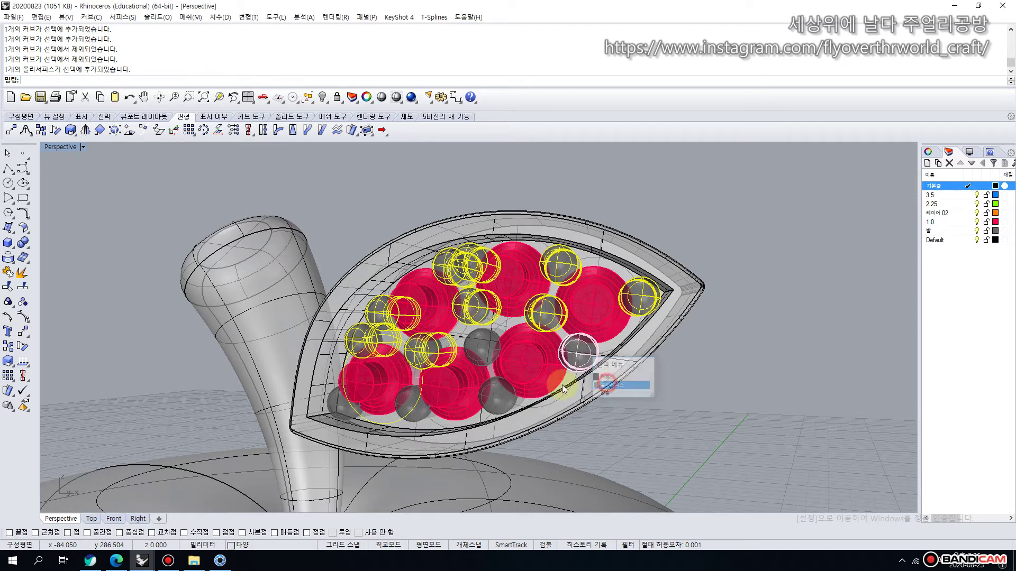
shift+click(506, 409)
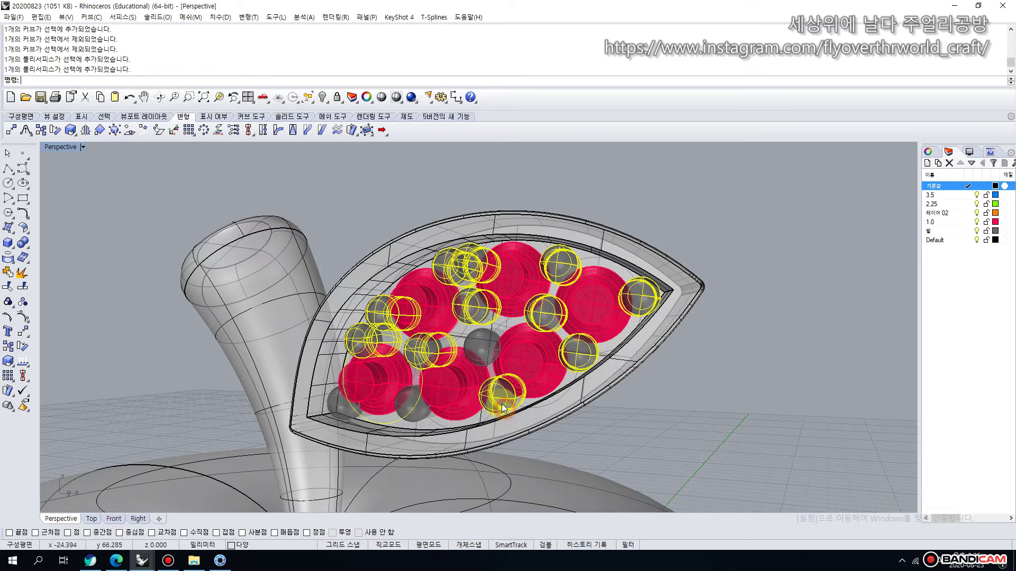
shift+click(479, 351)
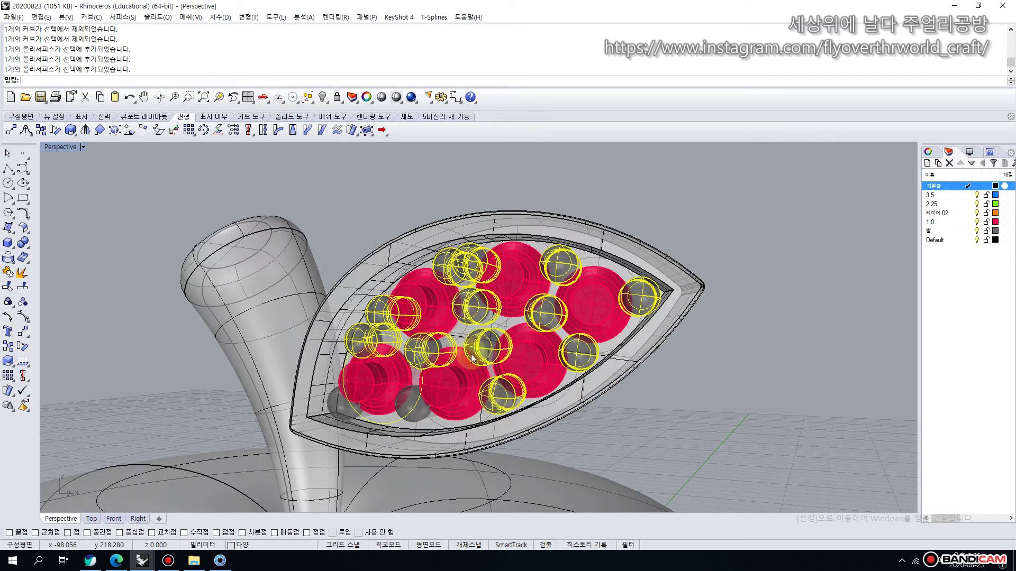
shift+click(421, 417)
shift+click(343, 411)
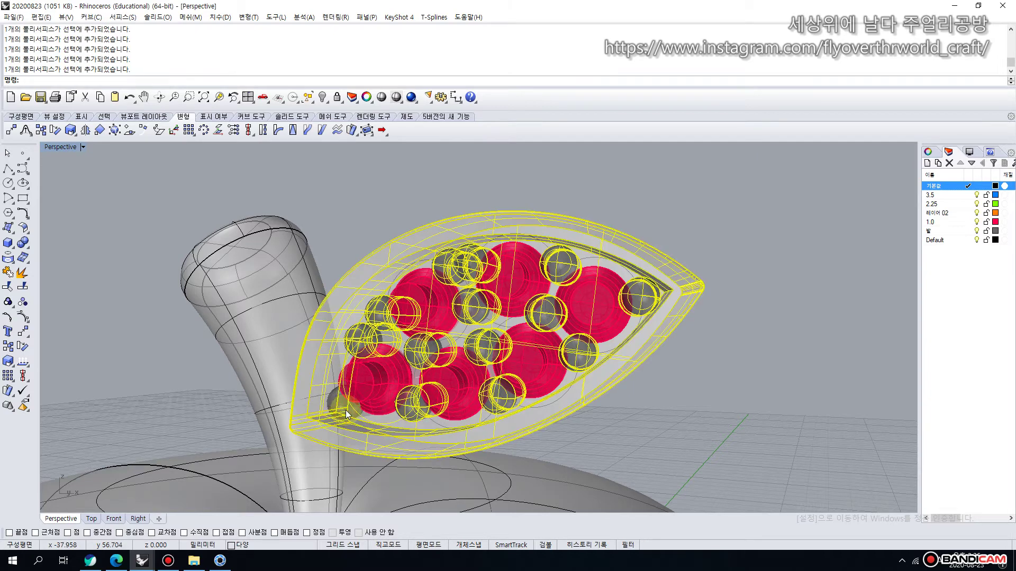
ctrl+click(350, 413)
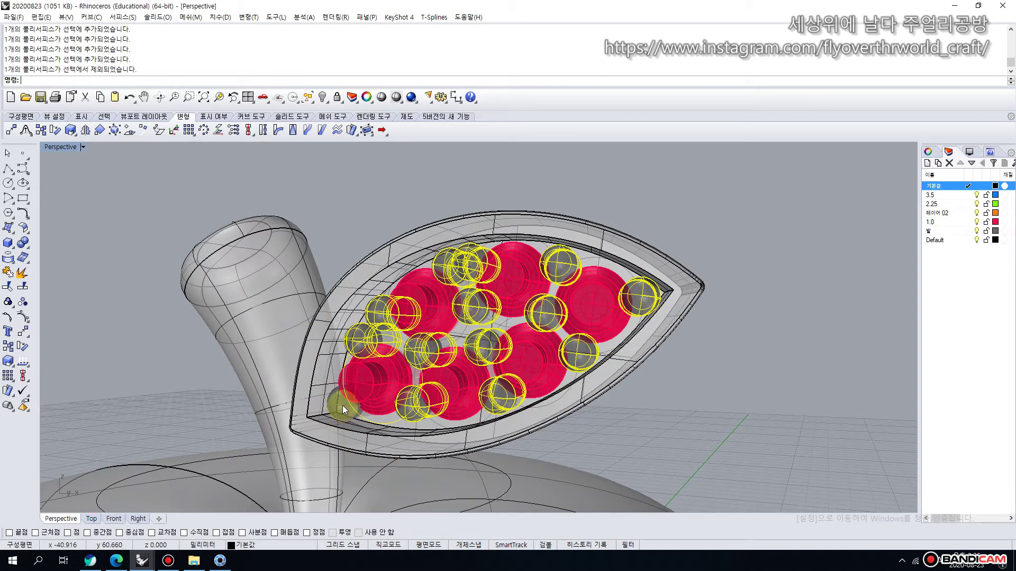
shift+click(342, 405)
right_drag(326, 410, 75, 340)
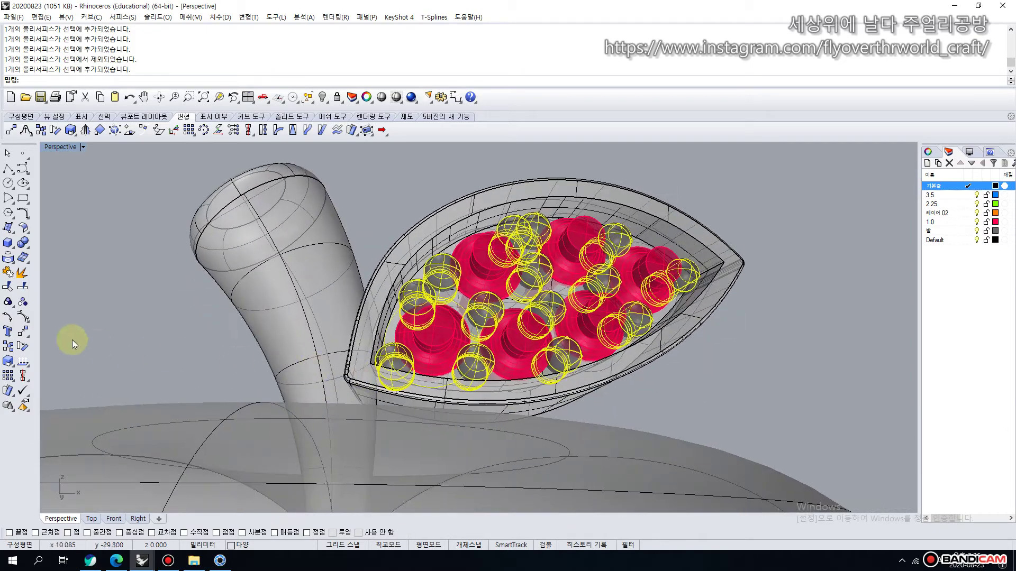
click(8, 303)
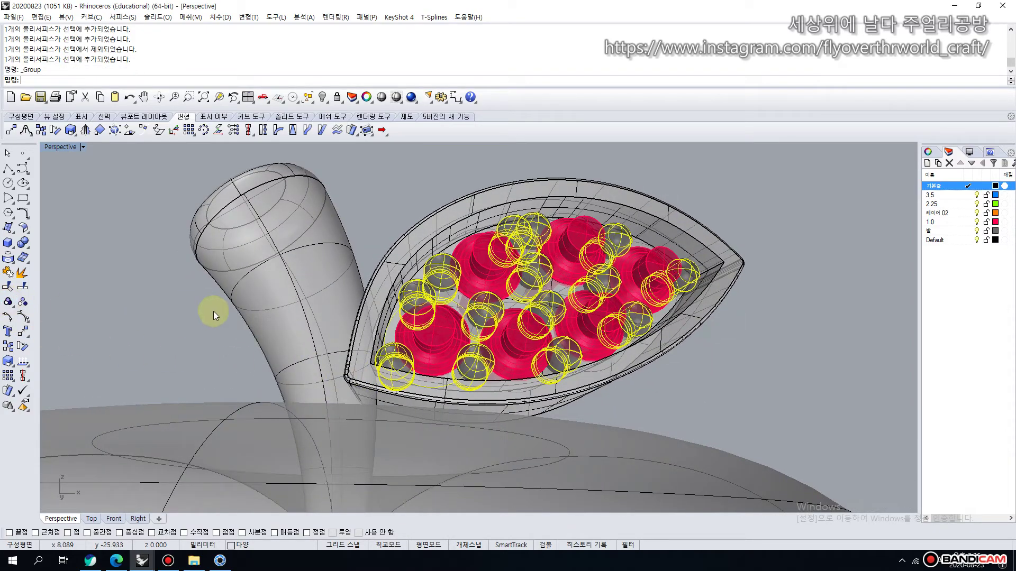
Add the leaf body to the selected prong group and restore the four-viewport layout.
right_drag(213, 311, 508, 312)
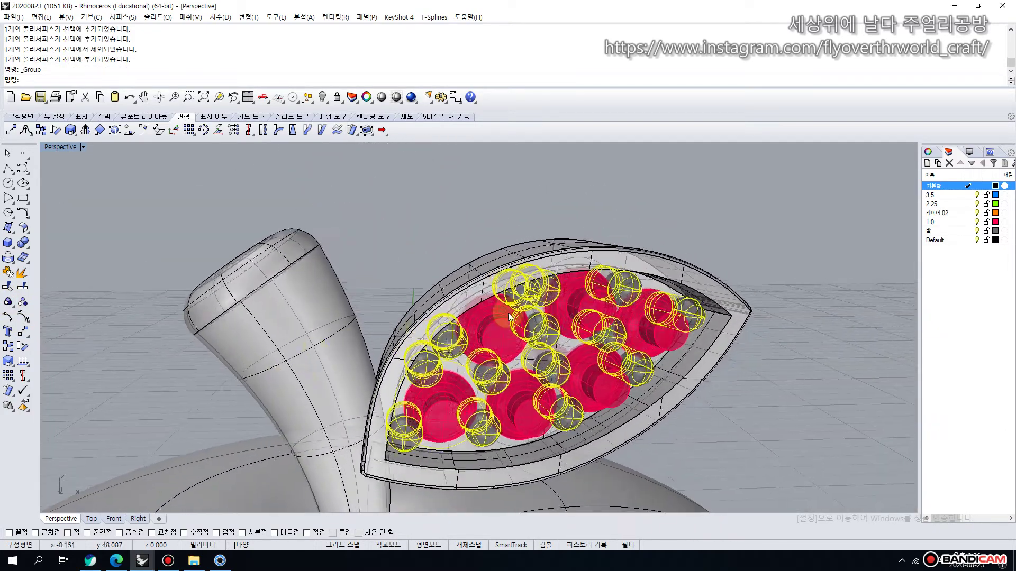
shift+click(662, 269)
right_drag(719, 223, 202, 207)
double_click(69, 148)
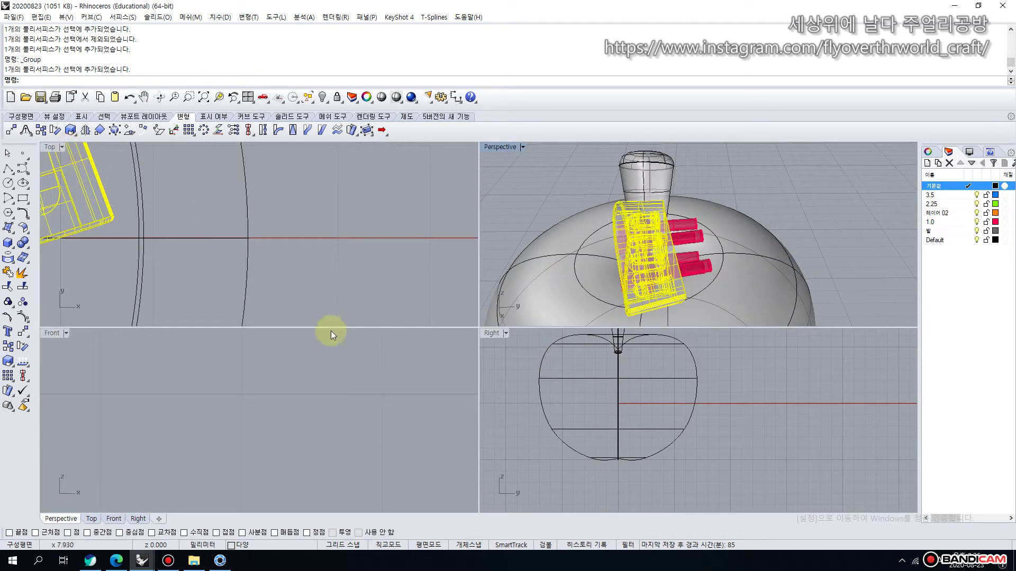
Subtract the gem cutters with their protruding drill cylinders from the leaf and grouped prongs using Boolean Difference, deleting the cutters.
scroll(156, 363, down, 5)
scroll(582, 376, down, 5)
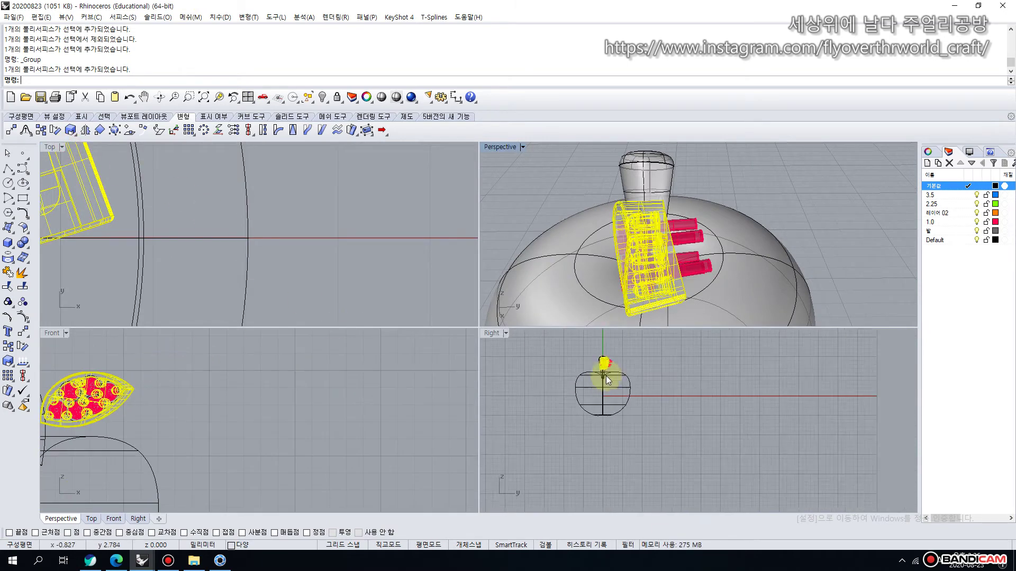
right_drag(603, 366, 604, 389)
scroll(604, 386, up, 5)
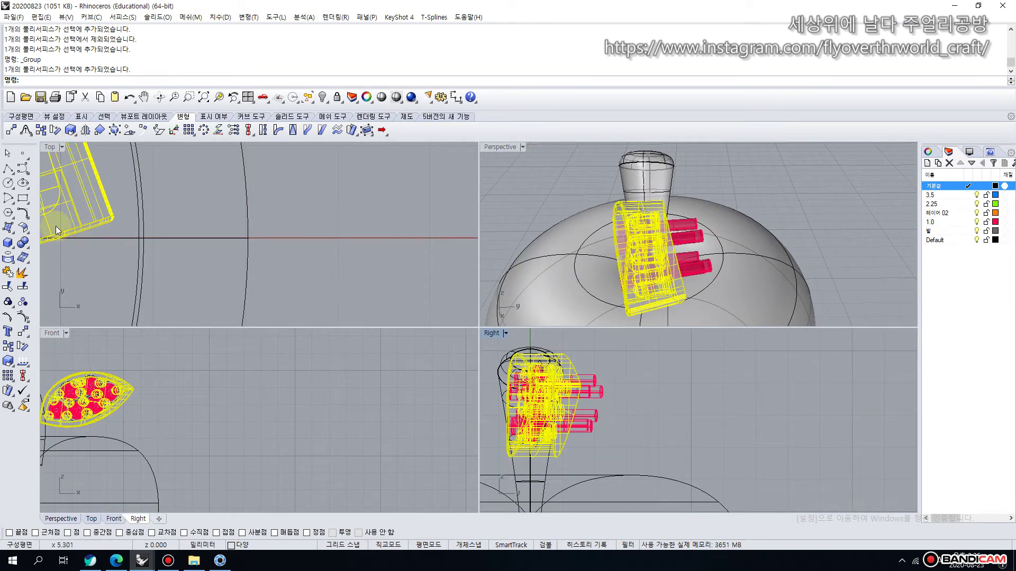
click(28, 247)
click(53, 244)
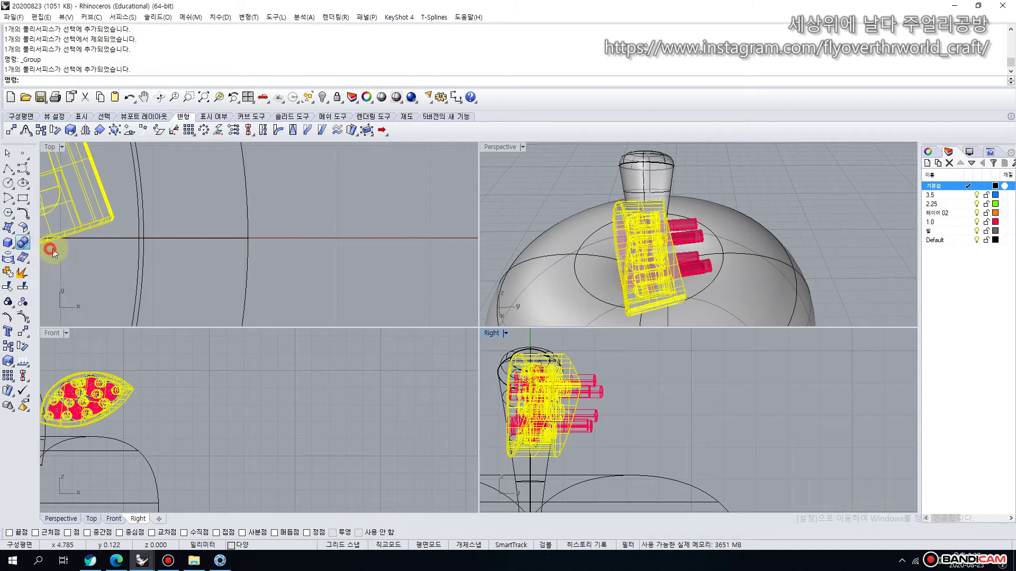
drag(596, 438, 630, 414)
drag(620, 451, 586, 355)
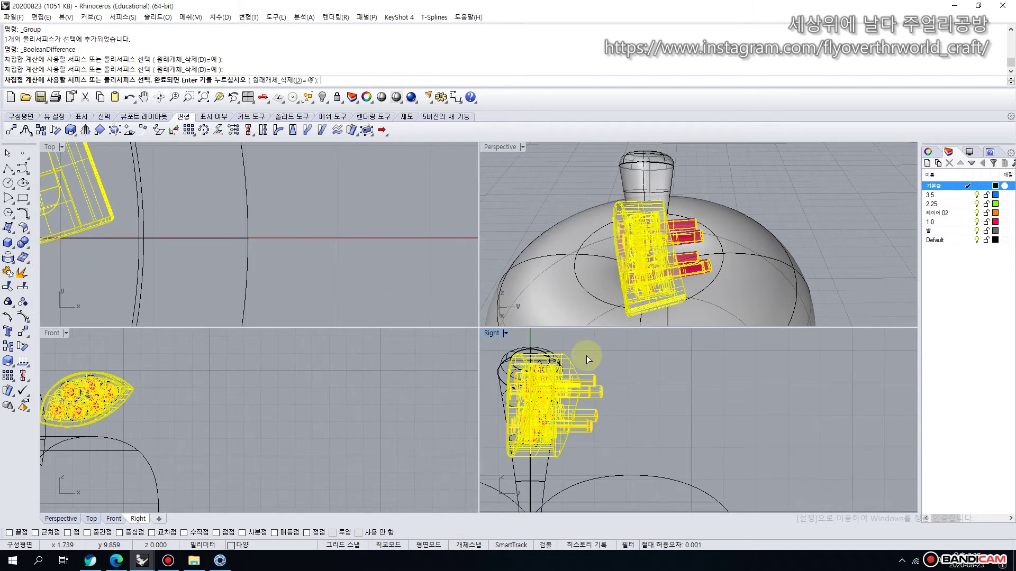
right_click(638, 303)
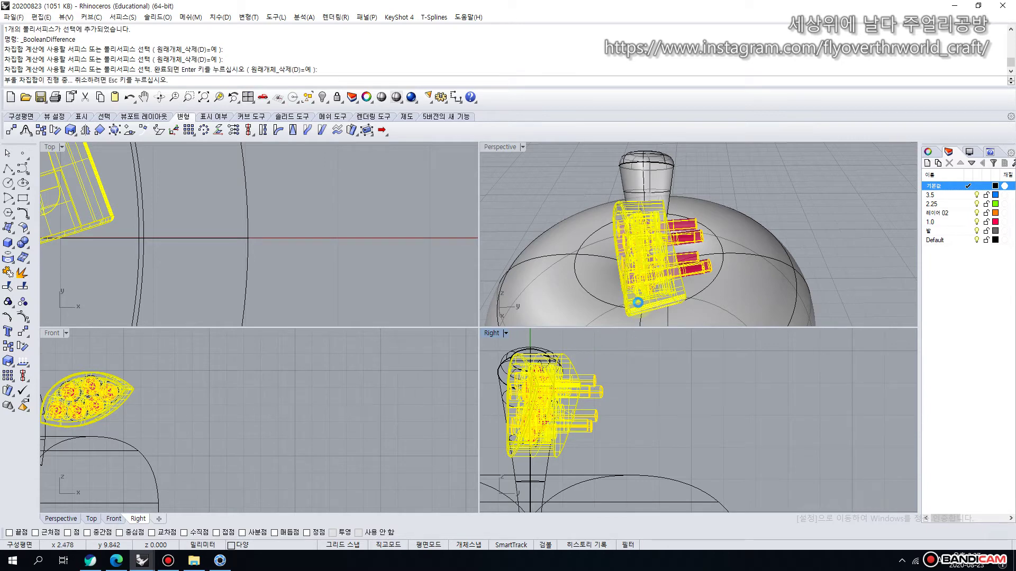
Delete the leftover circle around the stem-side gem and all remaining visible curves.
right_drag(641, 300, 646, 254)
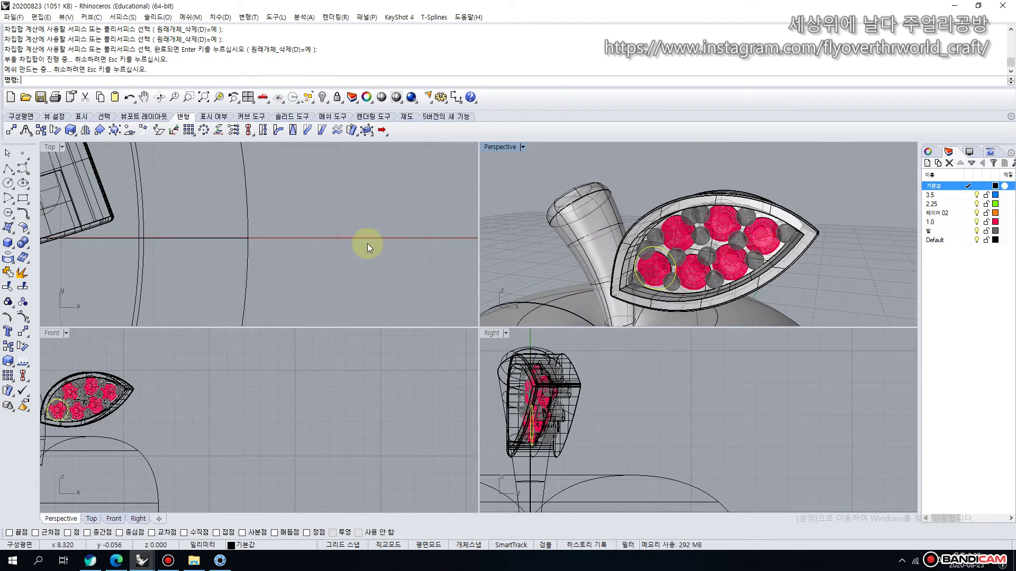
key(Delete)
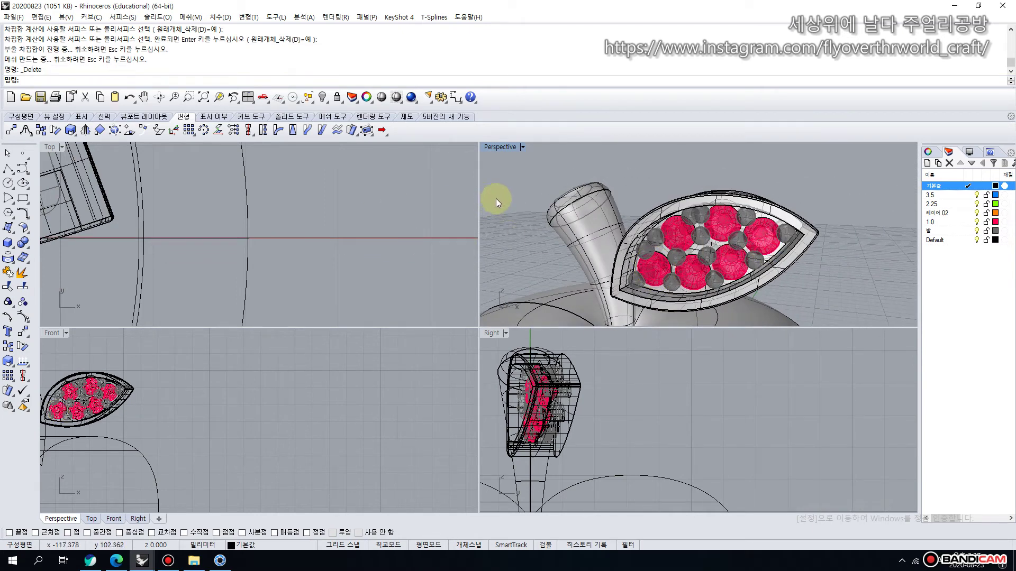
mouse_move(509, 192)
right_down()
mouse_move(528, 194)
mouse_move(518, 194)
right_up()
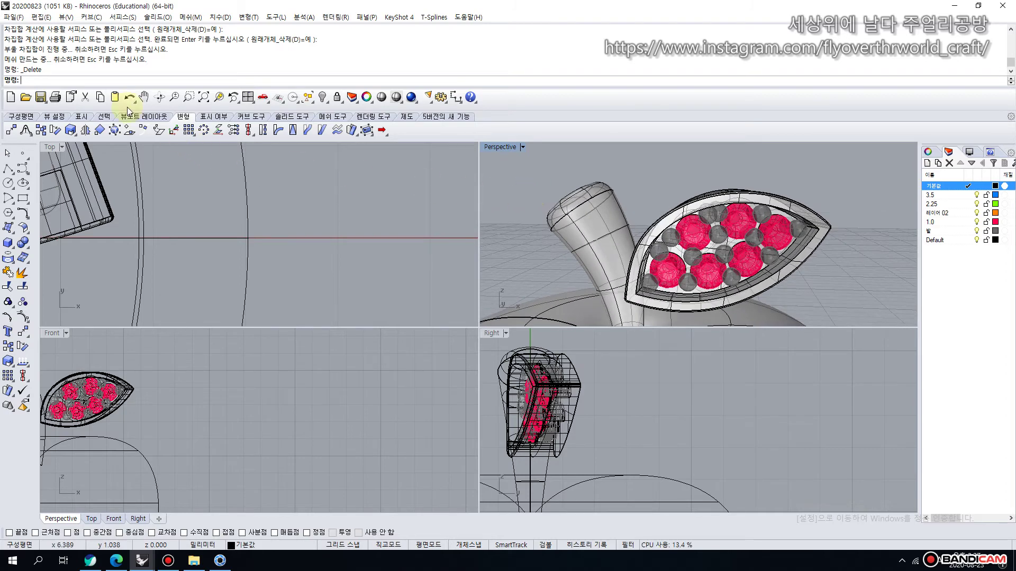
click(104, 117)
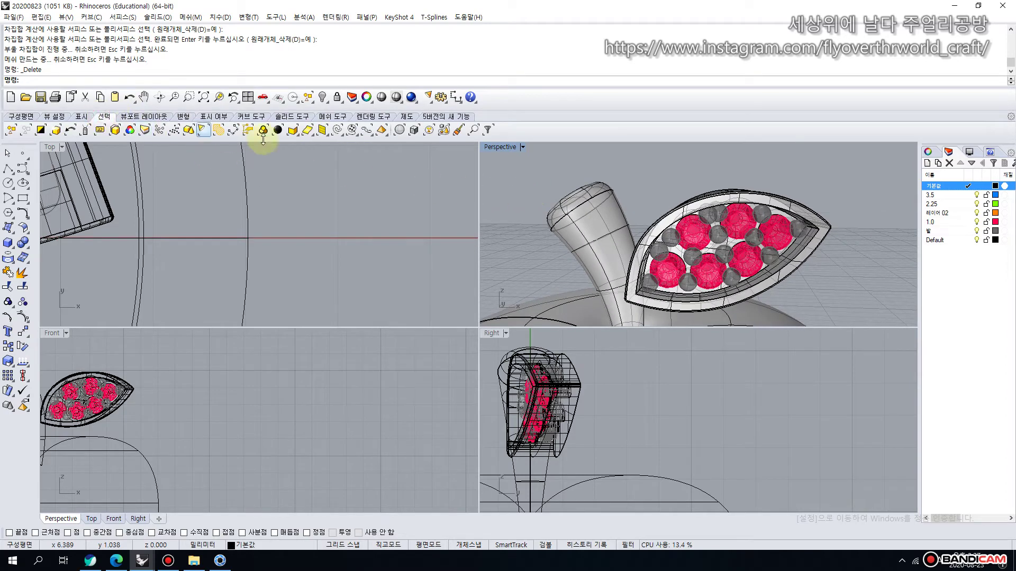
click(337, 130)
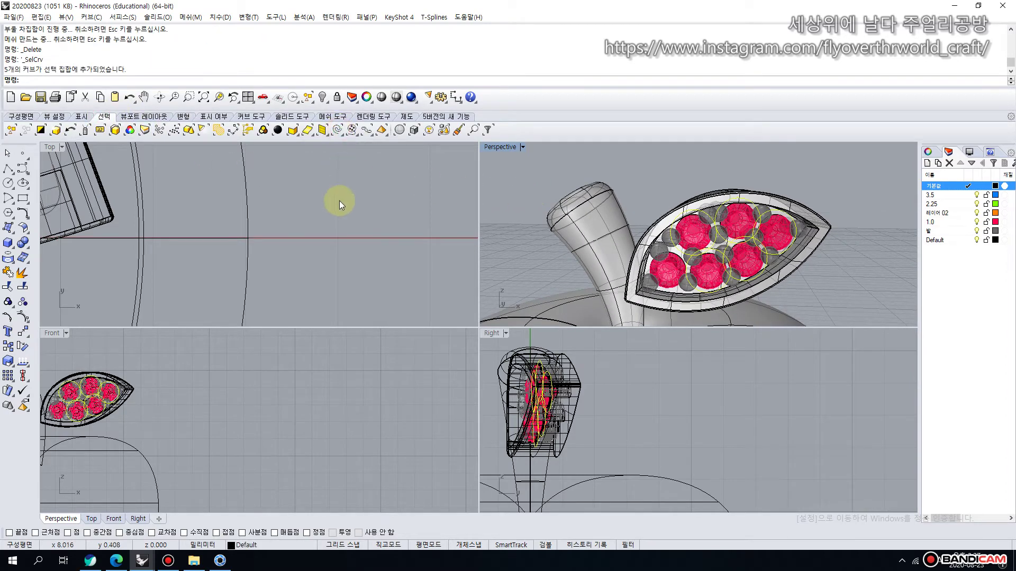
key(Delete)
Fillet the leaf's back outline edges, including the short edges at the stem-side corner, with a 0.05 mm radius.
right_drag(775, 185, 535, 217)
scroll(629, 205, up, 3)
shift+right_drag(628, 206, 561, 211)
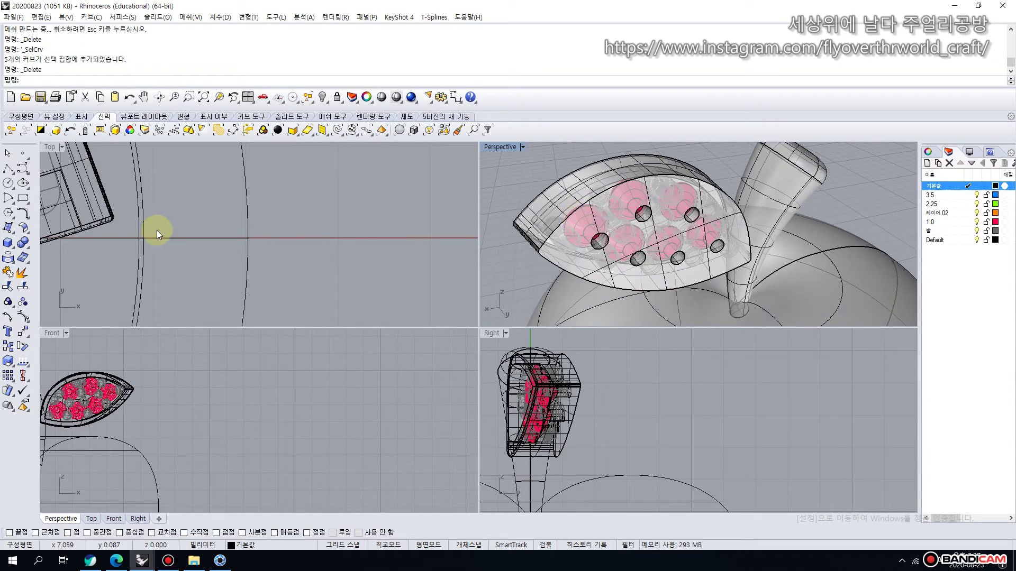
click(27, 250)
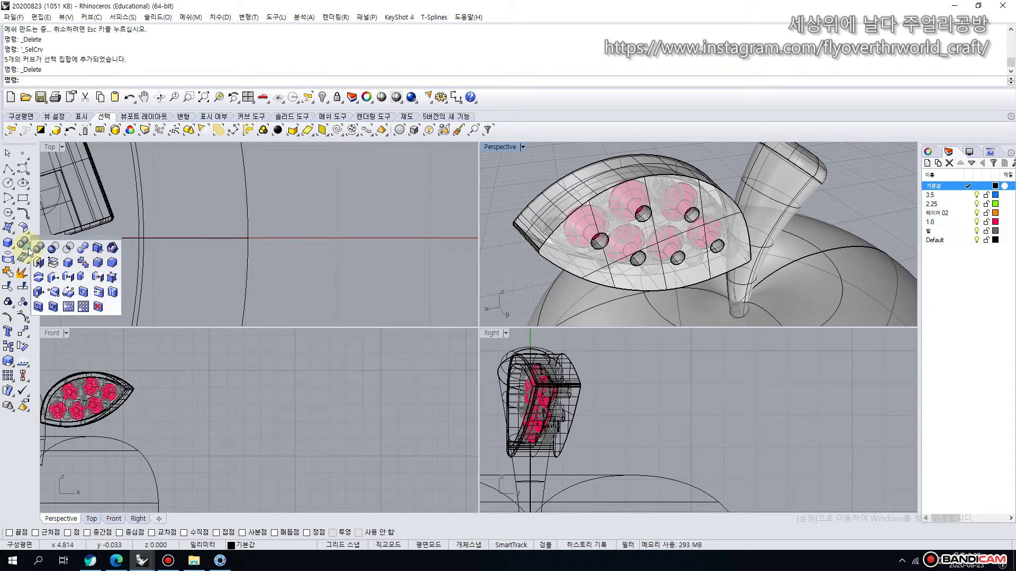
click(97, 262)
scroll(542, 217, up, 2)
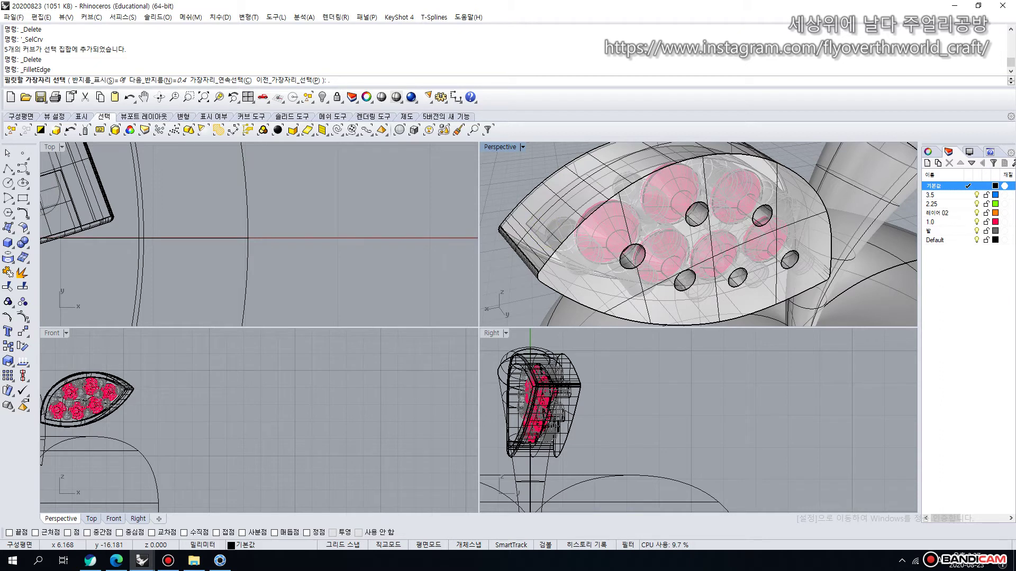
text(.05)
key(Return)
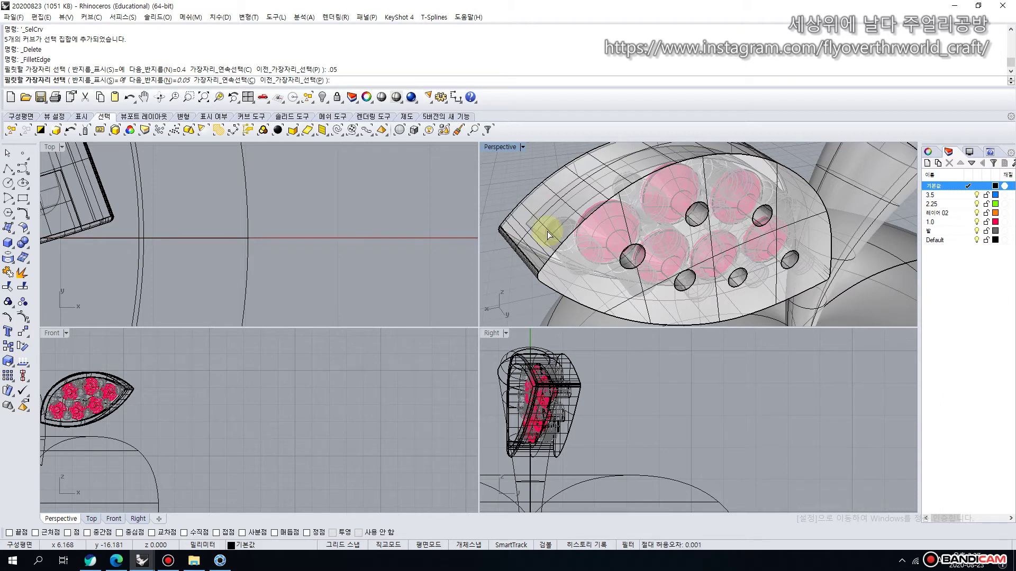
click(554, 256)
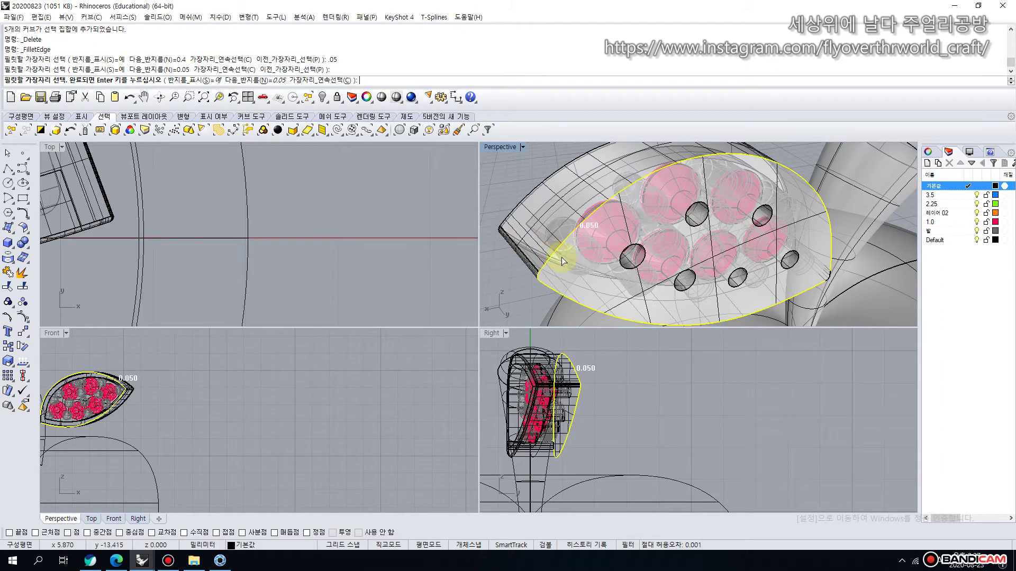
scroll(834, 286, up, 5)
click(829, 275)
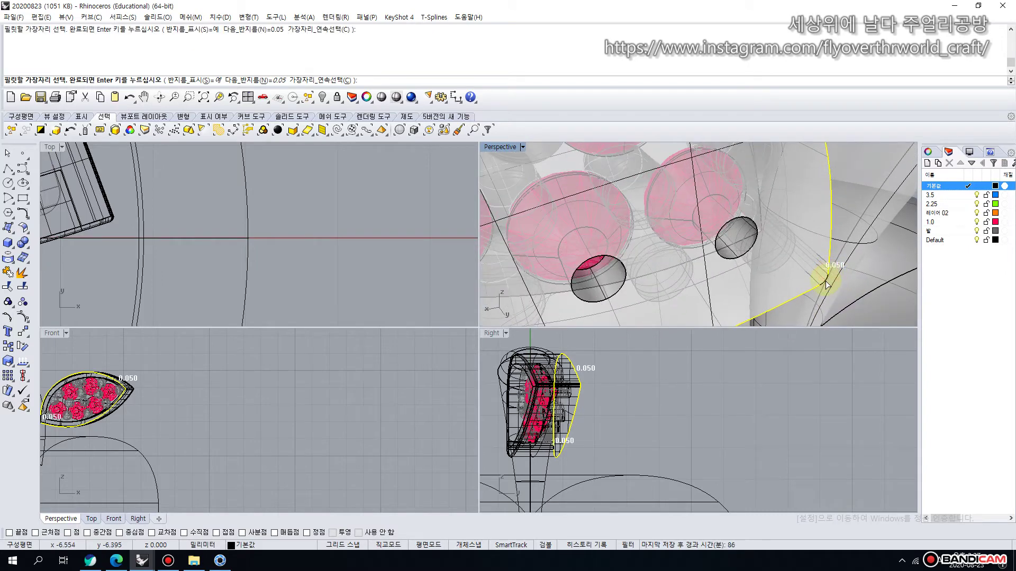
click(829, 284)
click(845, 287)
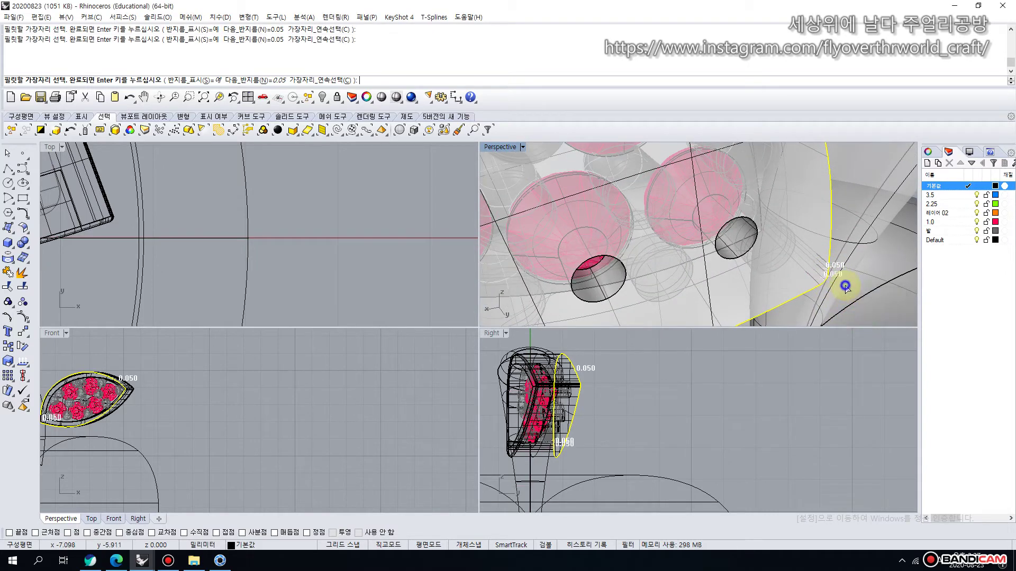
key(Return)
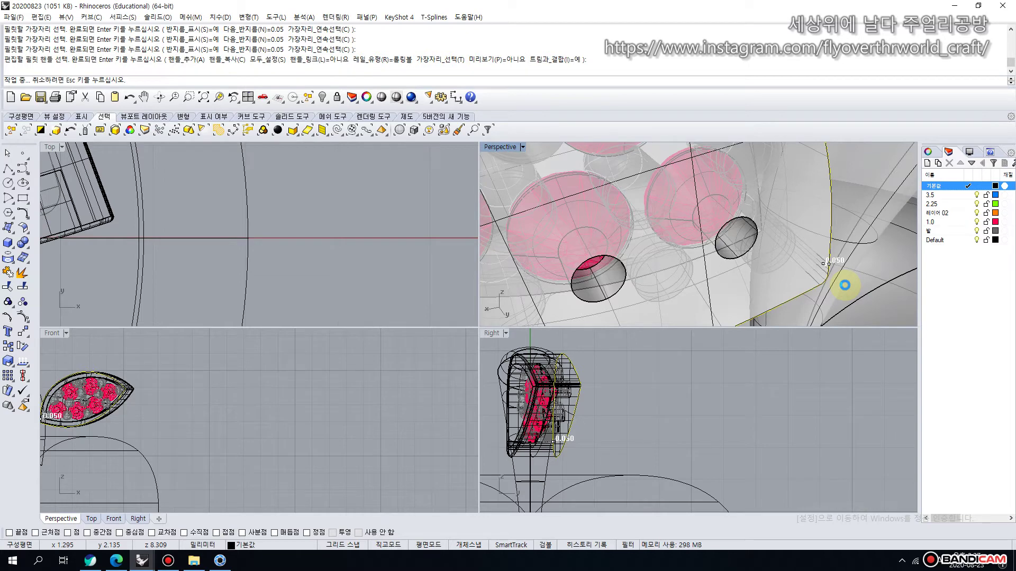
scroll(846, 285, down, 6)
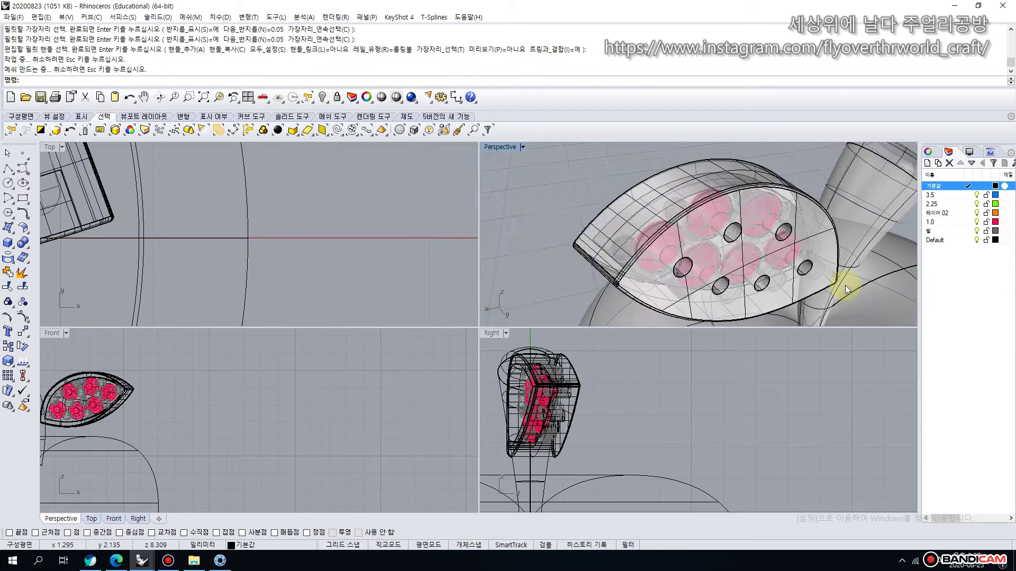
Move the leaf, the stem and the grouped prongs to the layer 레이어 02.
right_drag(846, 284, 659, 244)
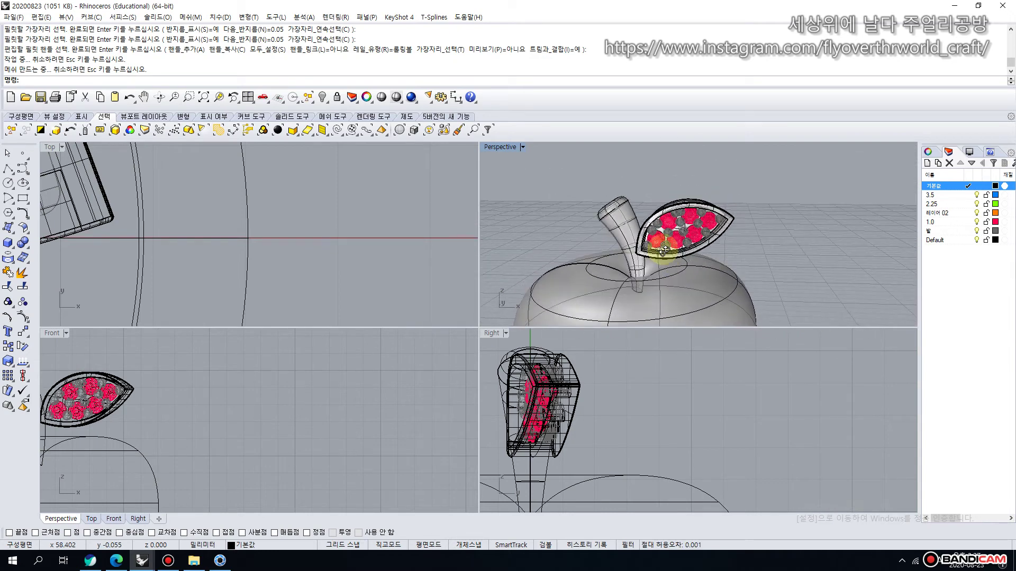
scroll(646, 214, up, 2)
click(659, 219)
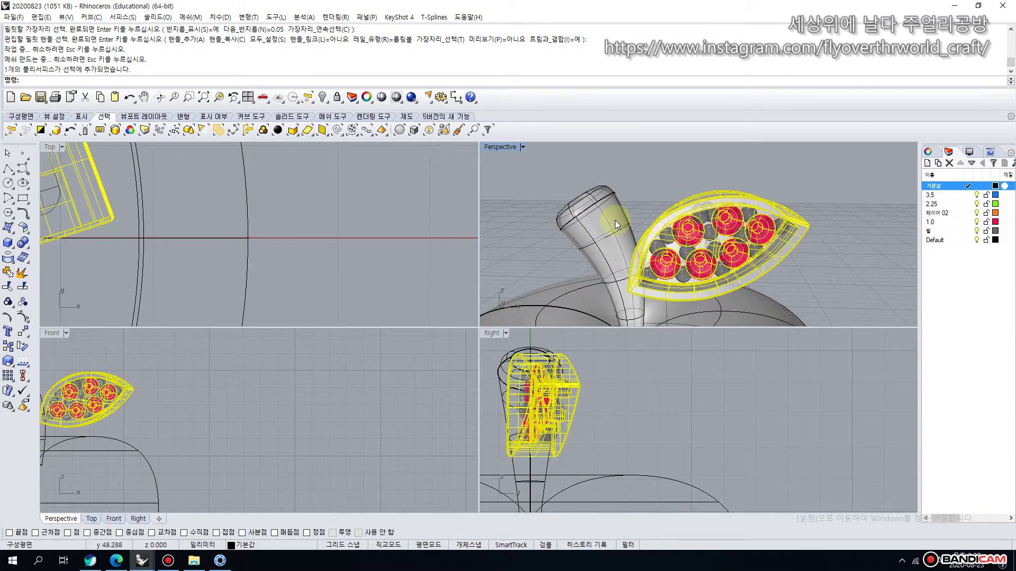
shift+click(615, 220)
shift+click(661, 244)
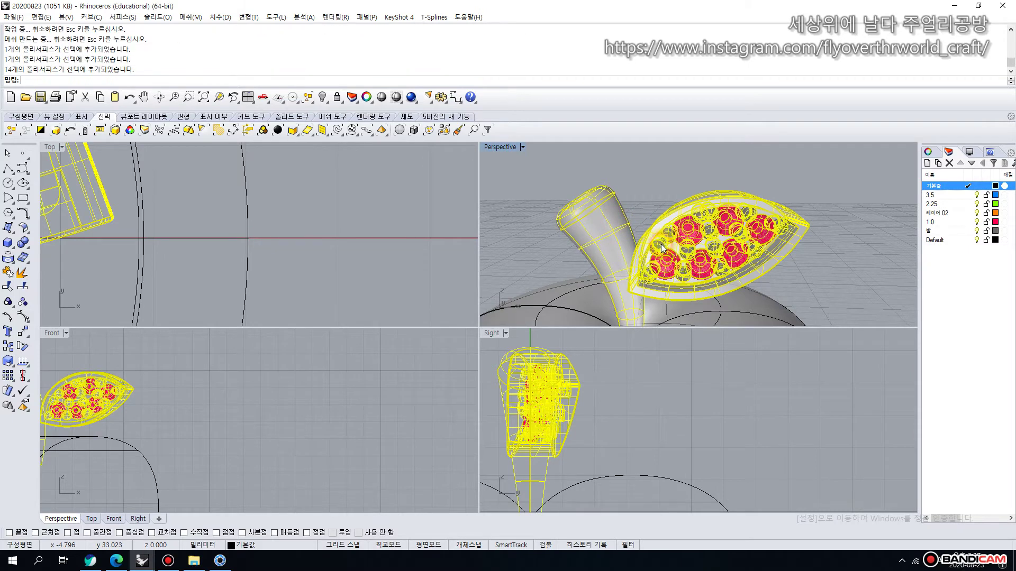
click(935, 214)
right_click(936, 214)
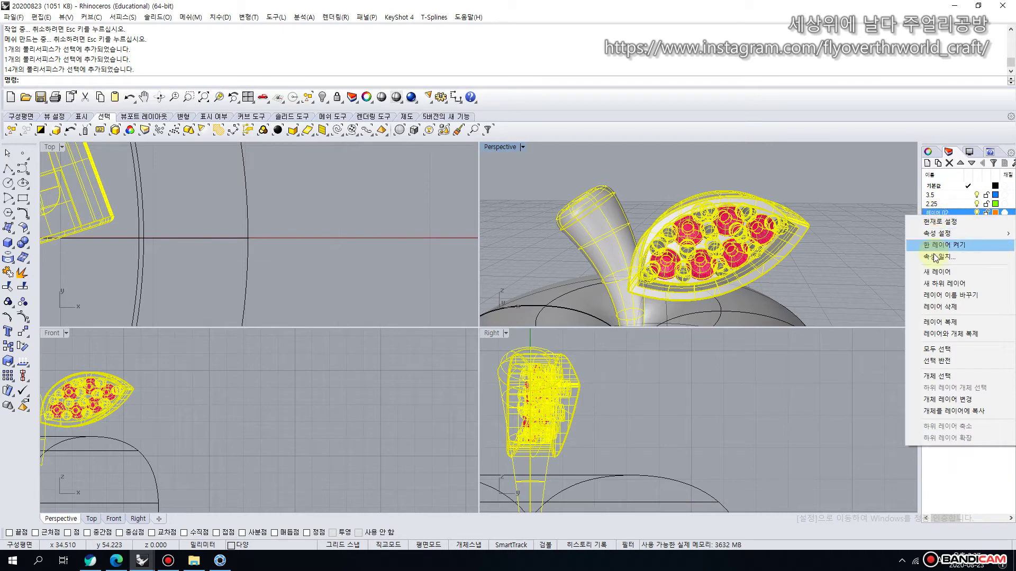
click(947, 399)
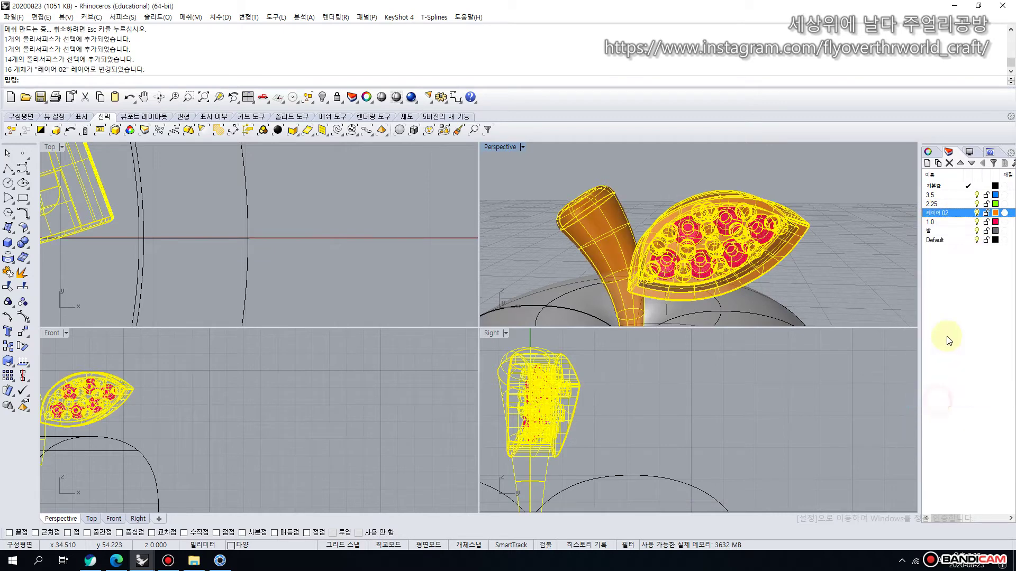
Change the display colour of layer 레이어 02 from the preset list to teal and clear the selection.
click(995, 213)
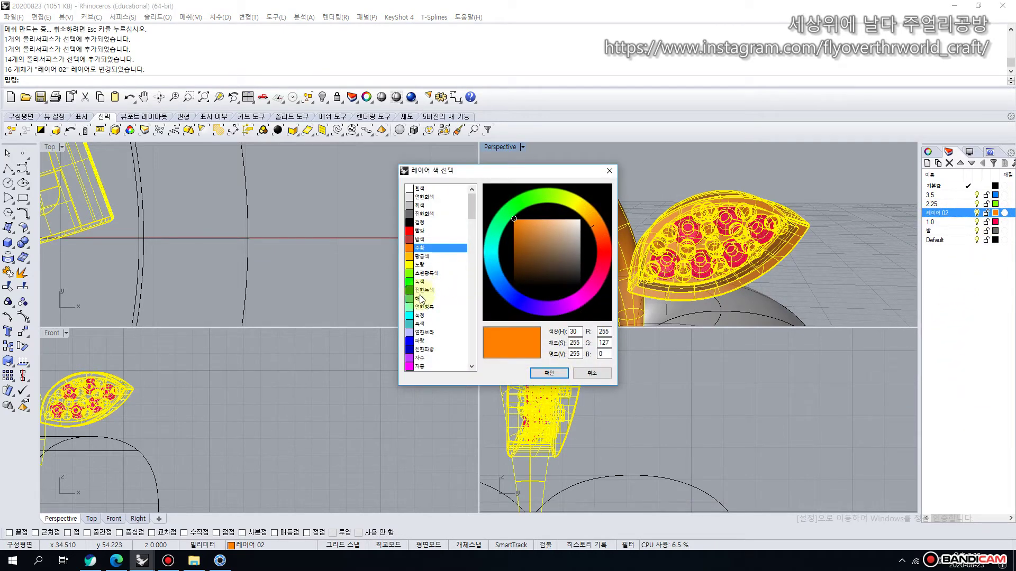
click(421, 316)
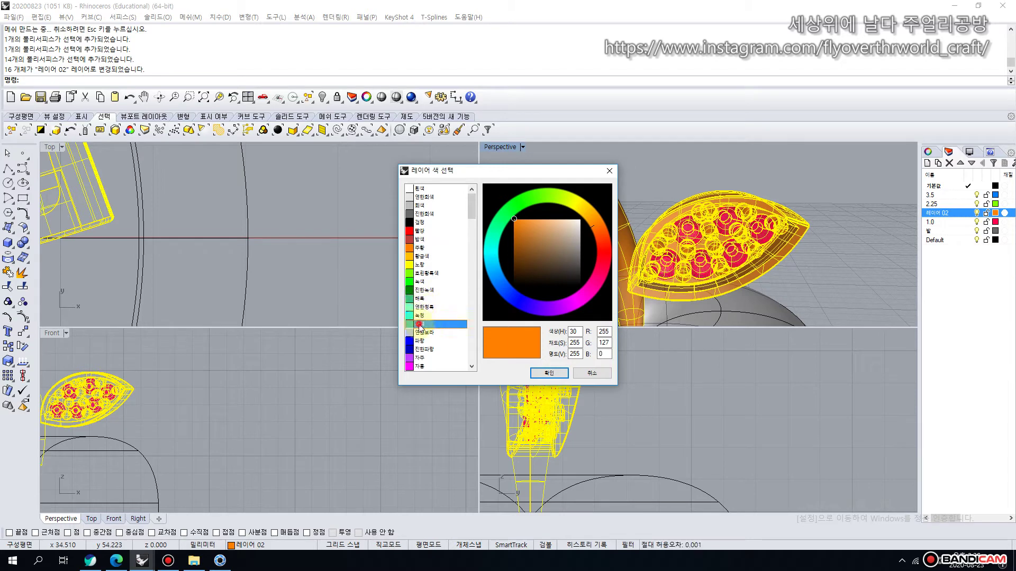
click(549, 373)
click(546, 211)
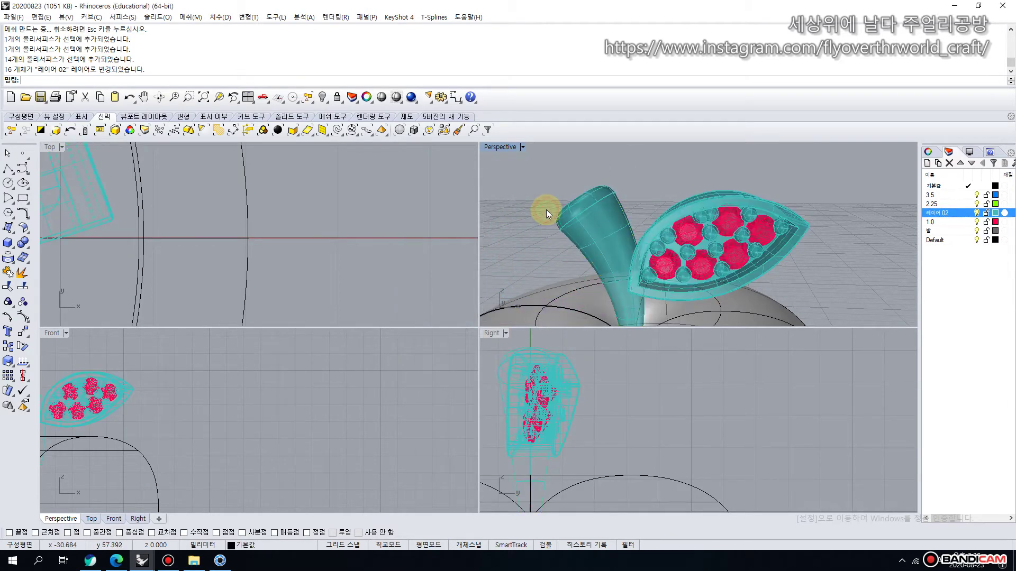
Make 레이어 02 the current layer.
right_drag(546, 210, 616, 289)
scroll(183, 390, down, 2)
right_drag(183, 389, 365, 403)
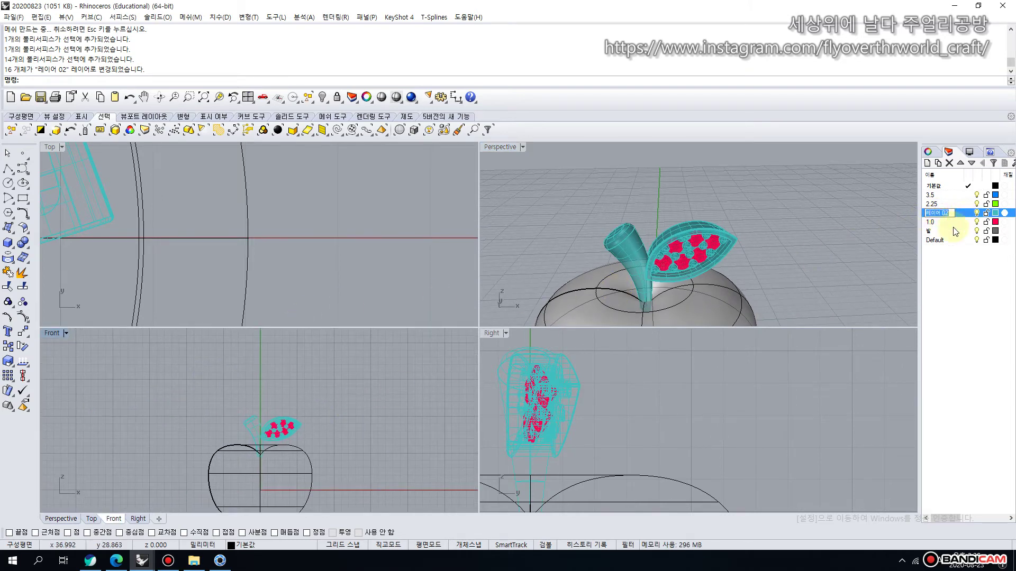
click(967, 213)
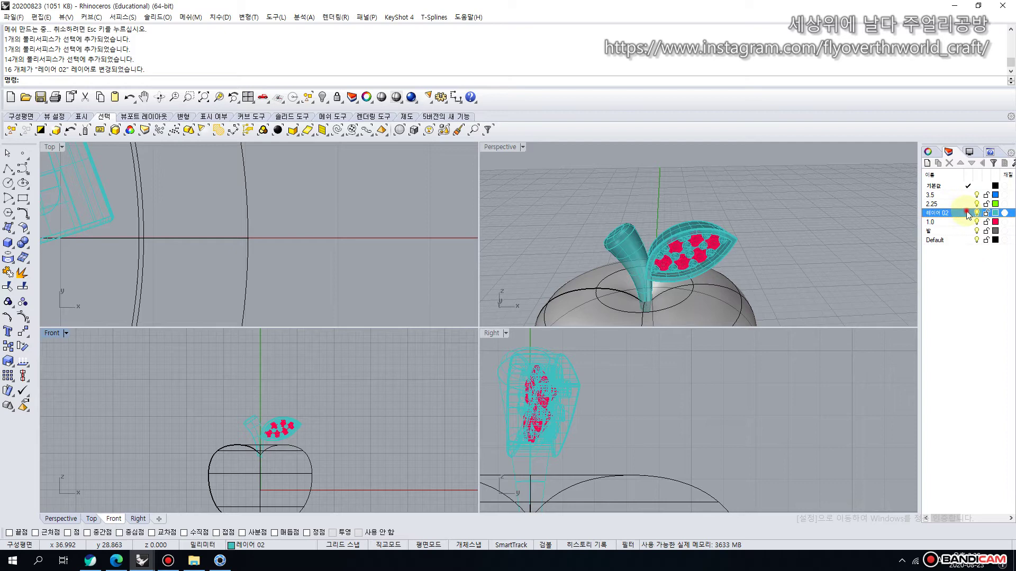
click(966, 323)
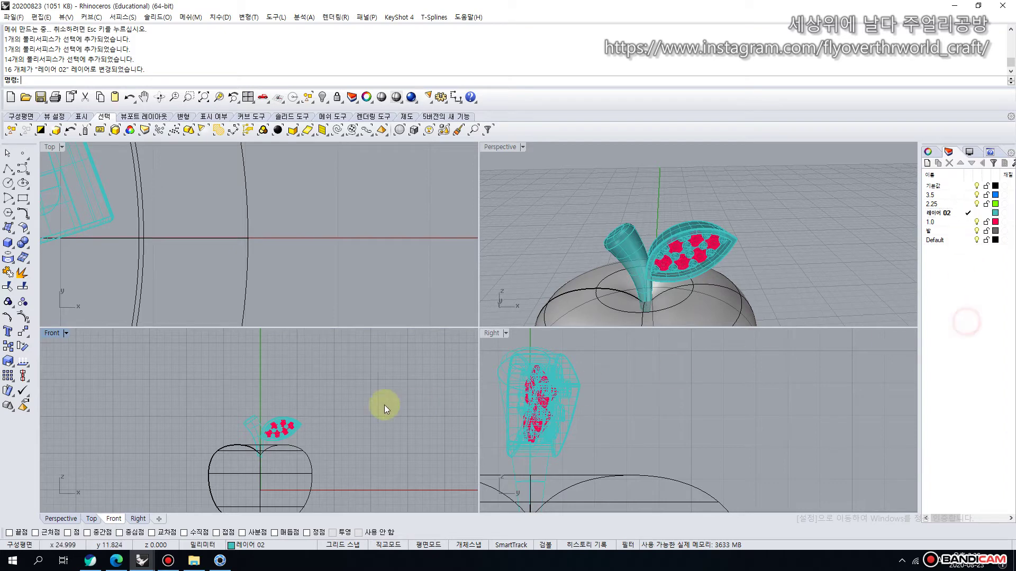
Create a torus ring about 2.4 mm in diameter above the leaf and stem junction in the front view.
click(10, 245)
click(83, 262)
scroll(254, 407, up, 5)
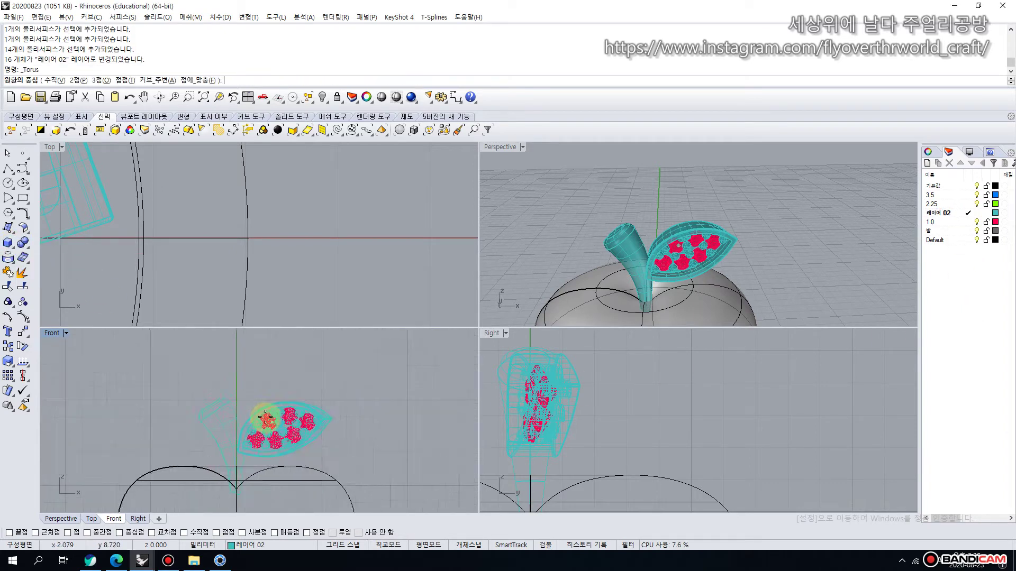
scroll(243, 383, up, 4)
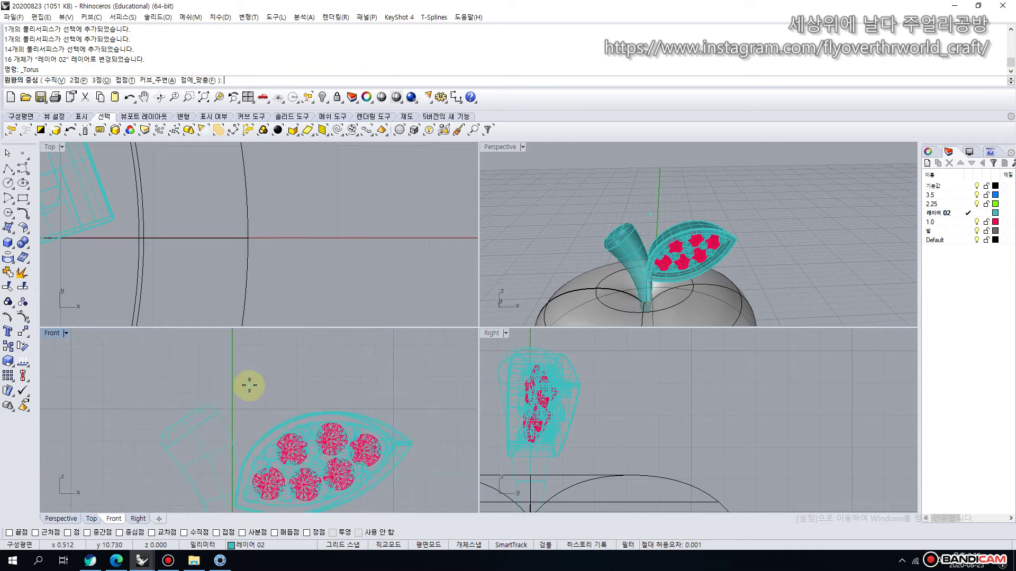
click(250, 390)
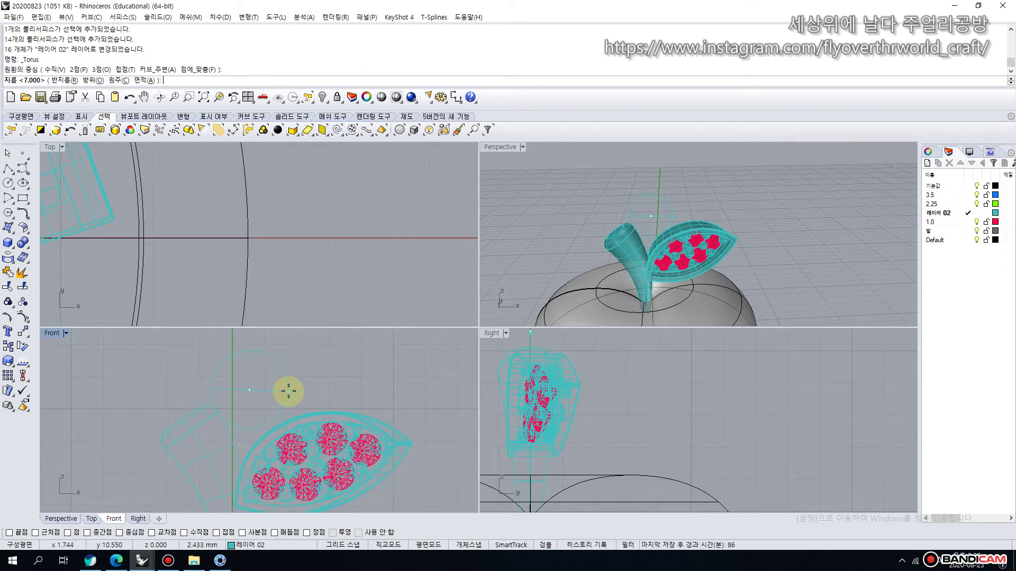
click(293, 392)
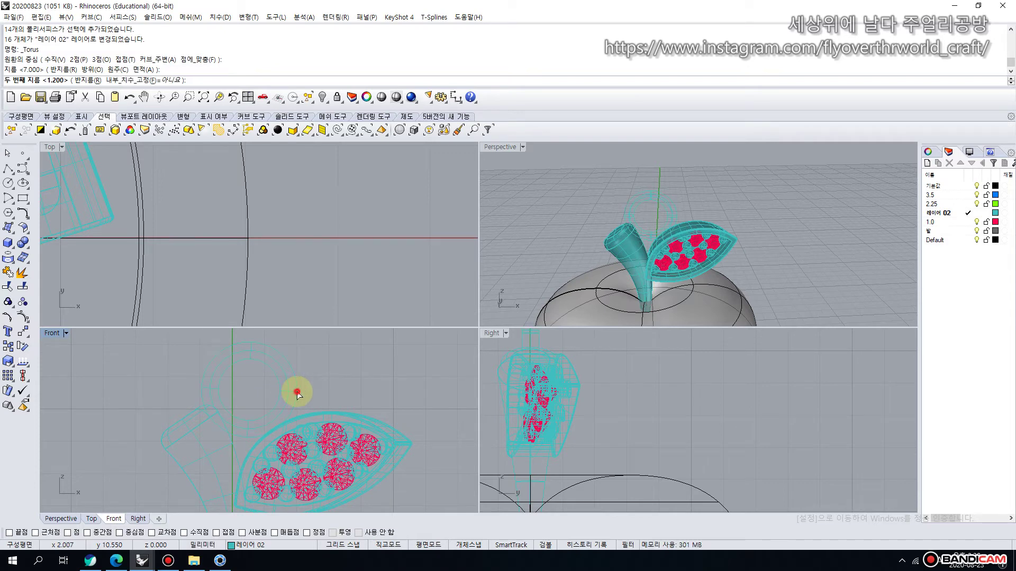
click(297, 394)
Shift the torus ring slightly down toward the leaf's upper edge in the front view, then deselect it.
scroll(163, 224, down, 5)
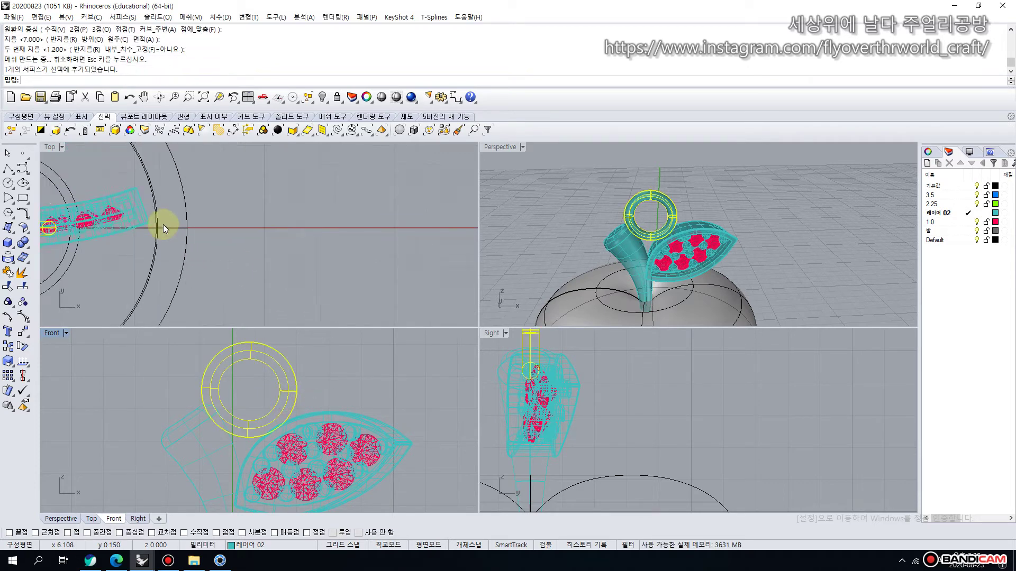
scroll(237, 260, up, 3)
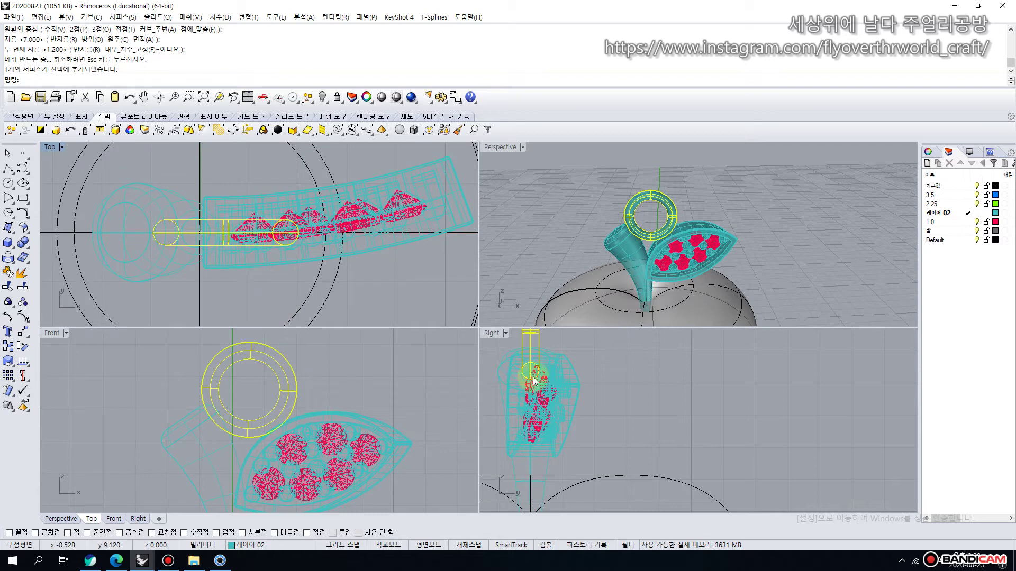
scroll(646, 235, up, 6)
right_drag(636, 260, 587, 218)
scroll(260, 412, up, 6)
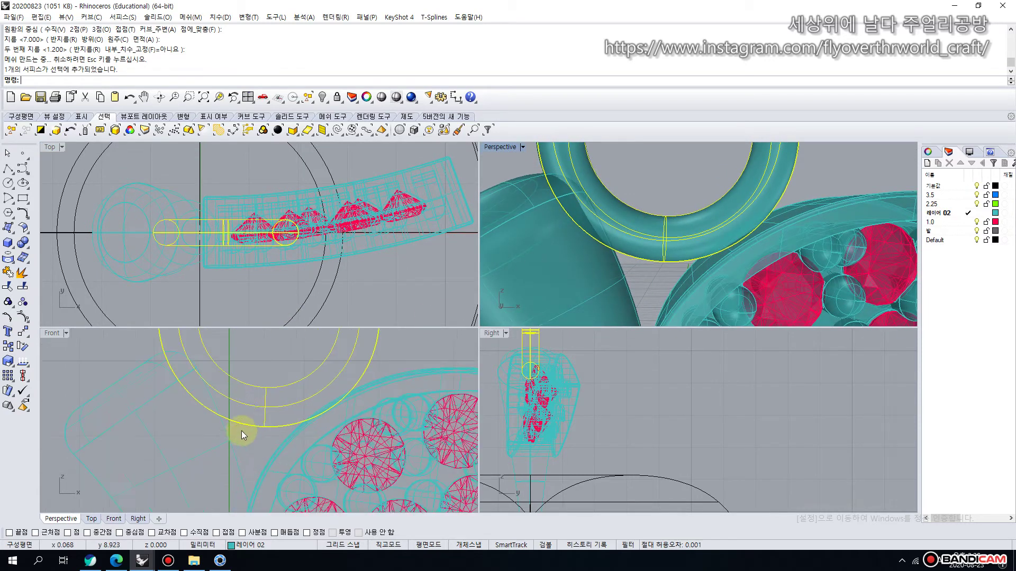
click(269, 398)
mouse_move(264, 406)
mouse_down()
mouse_move(254, 403)
mouse_move(266, 411)
mouse_move(273, 402)
mouse_up()
click(531, 199)
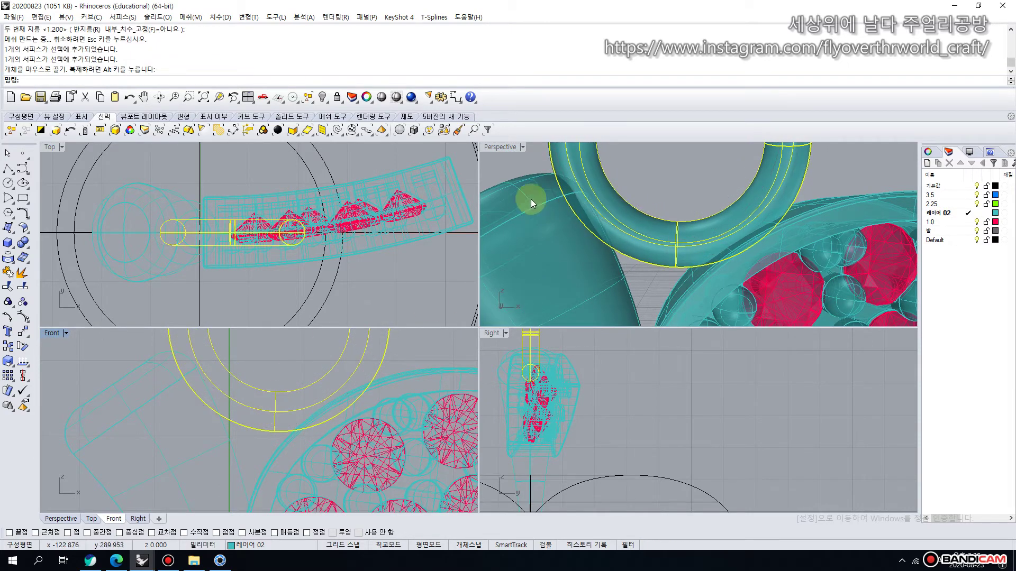
Make the 기본값 layer current.
scroll(520, 167, down, 5)
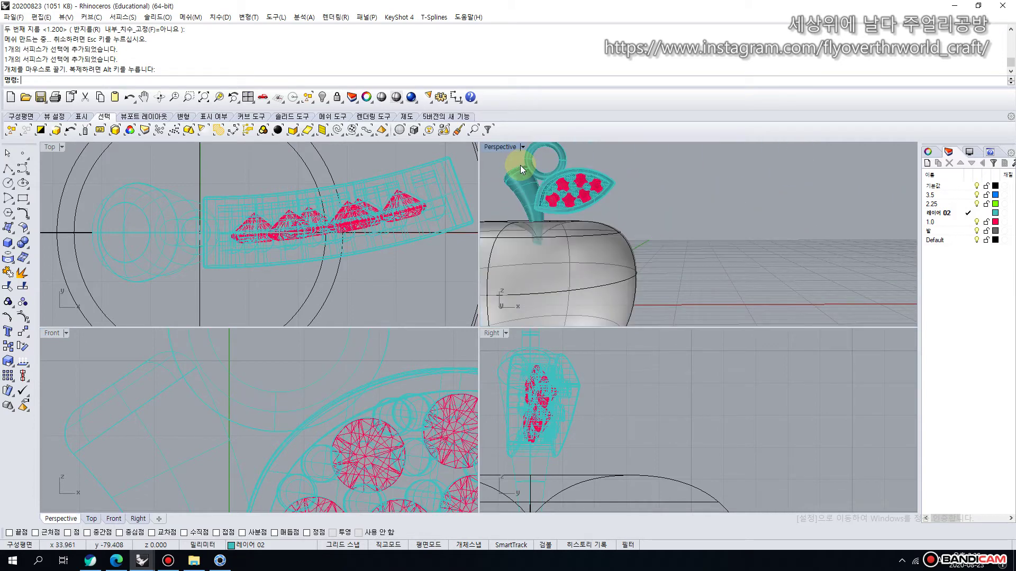
right_drag(519, 165, 642, 244)
scroll(348, 256, down, 5)
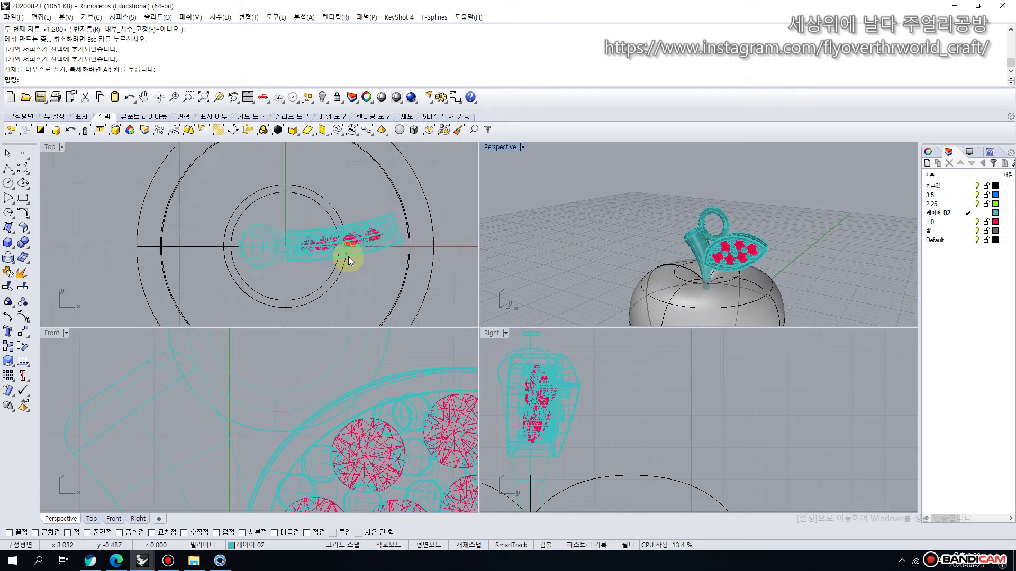
scroll(358, 377, down, 5)
right_drag(344, 365, 309, 414)
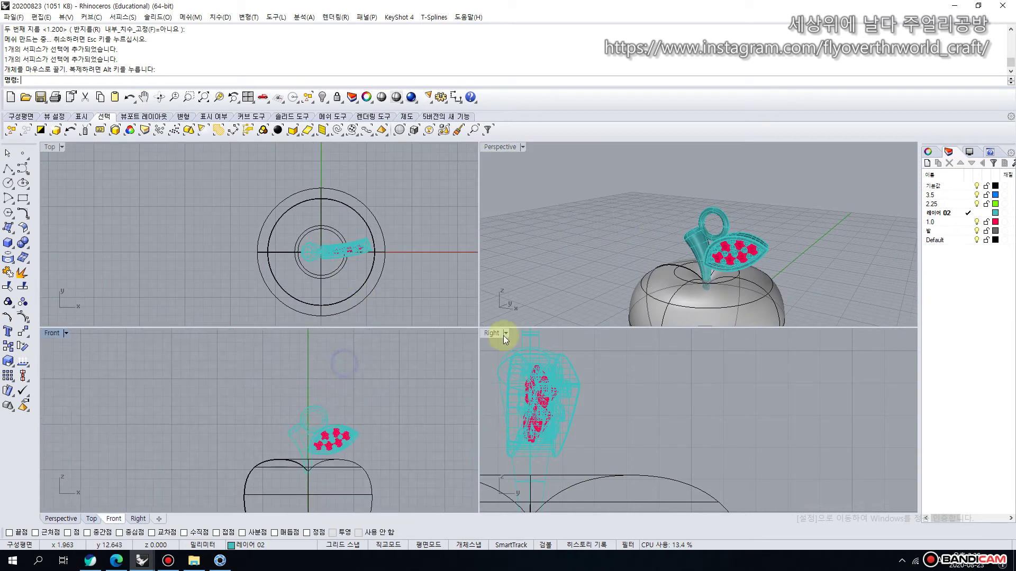
click(968, 186)
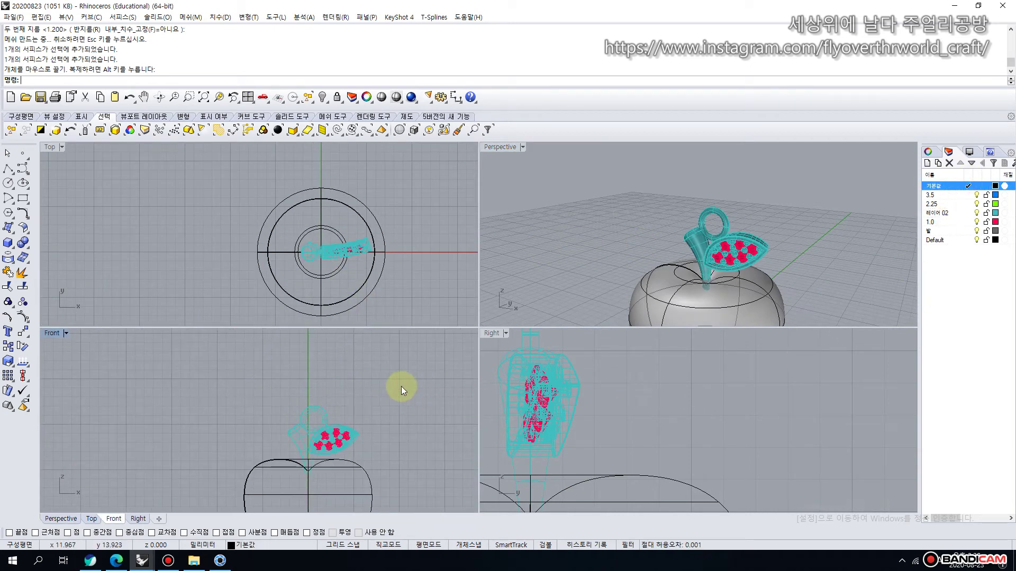
Copy the torus ring about 3.1 mm straight up in the front view.
scroll(383, 385, down, 5)
right_drag(369, 366, 329, 395)
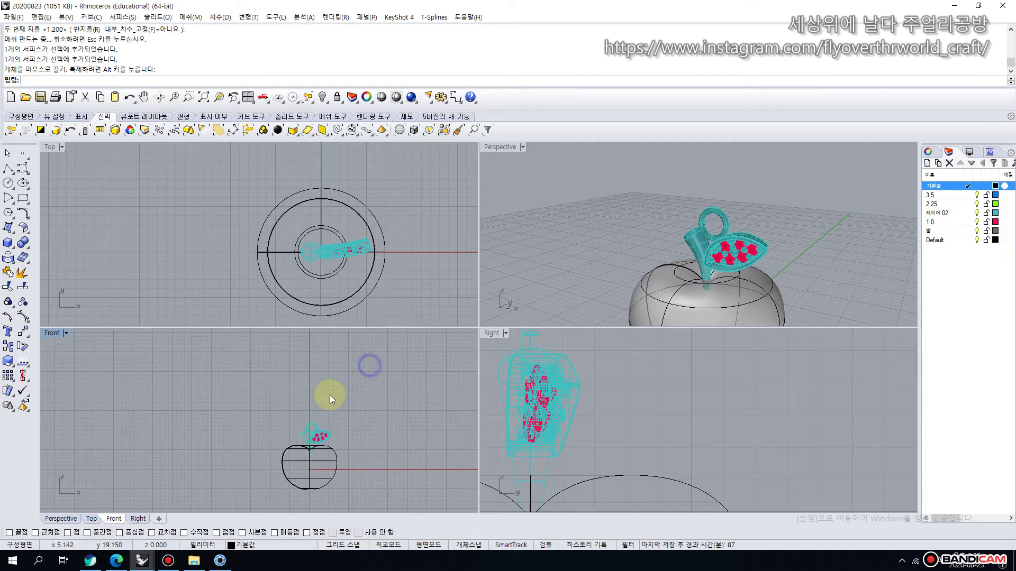
scroll(304, 407, up, 2)
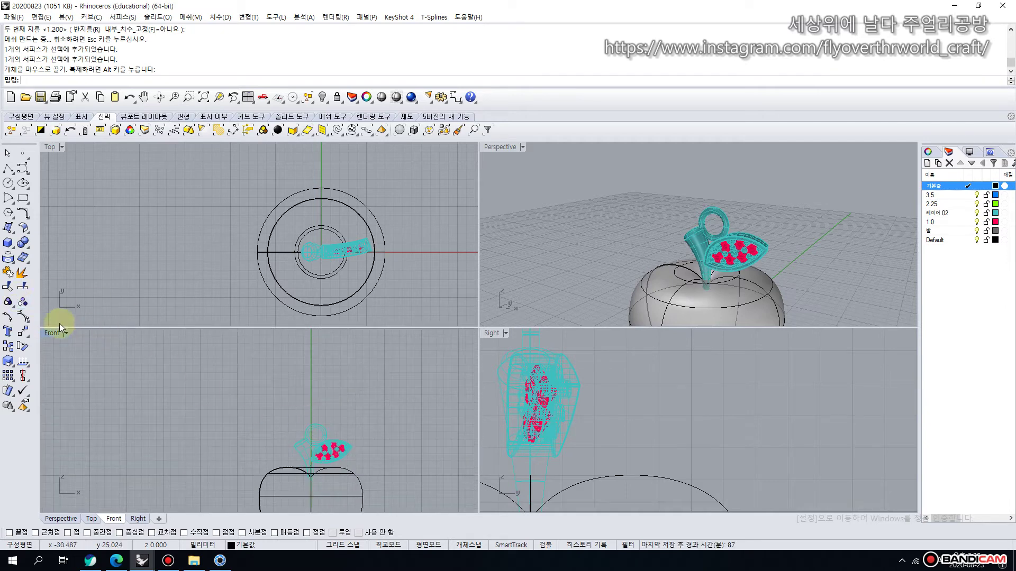
scroll(309, 414, up, 2)
click(323, 449)
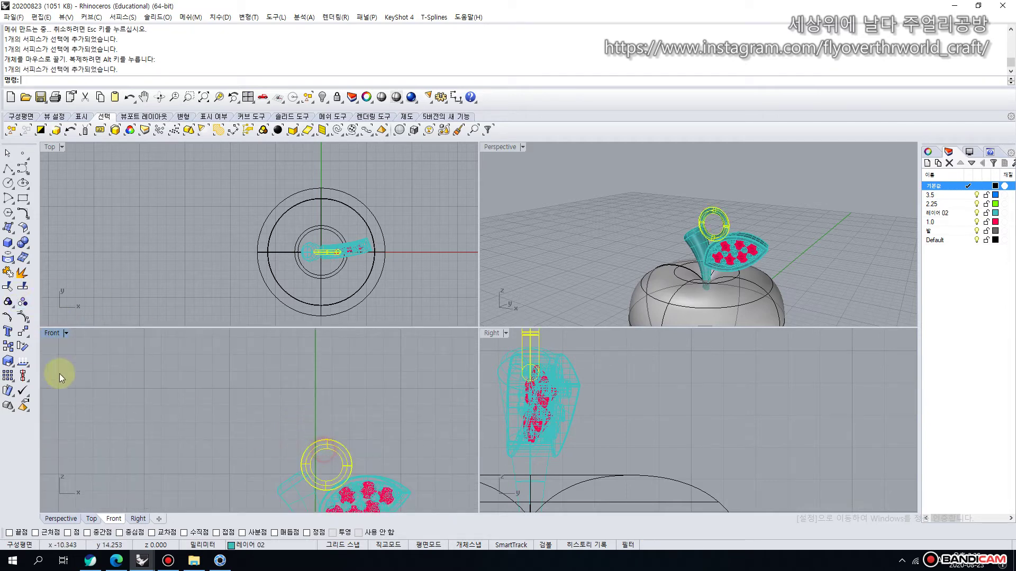
click(7, 347)
click(327, 466)
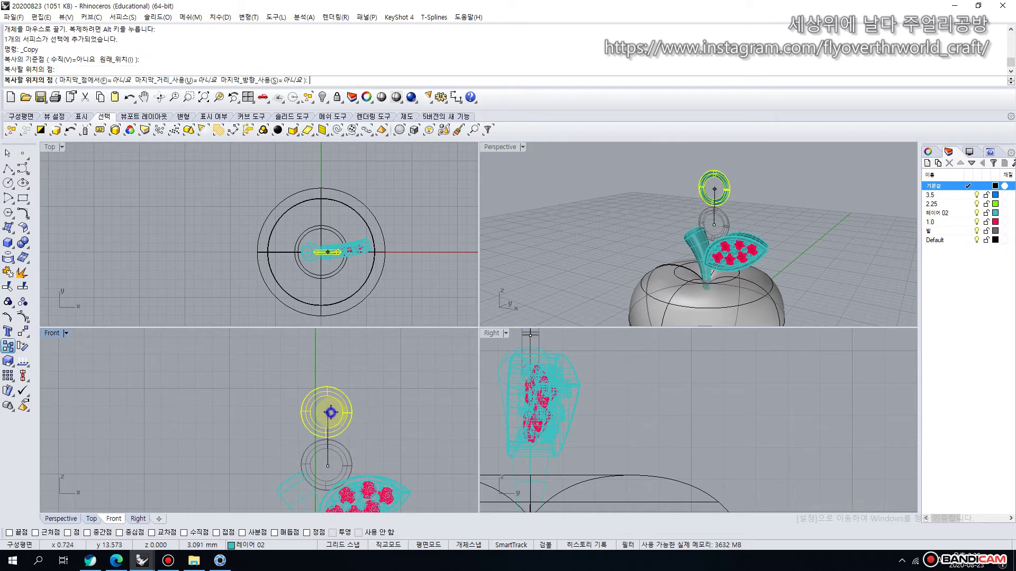
click(331, 412)
right_click(341, 394)
Rotate the copied ring 90 degrees about its centre in the top view, making it perpendicular to the first ring.
click(22, 346)
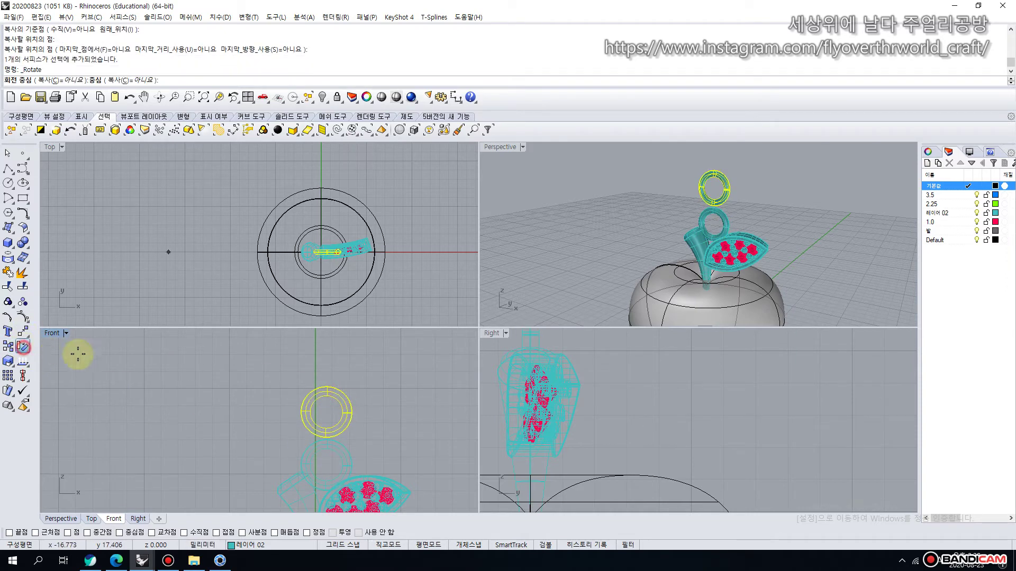
scroll(324, 254, up, 3)
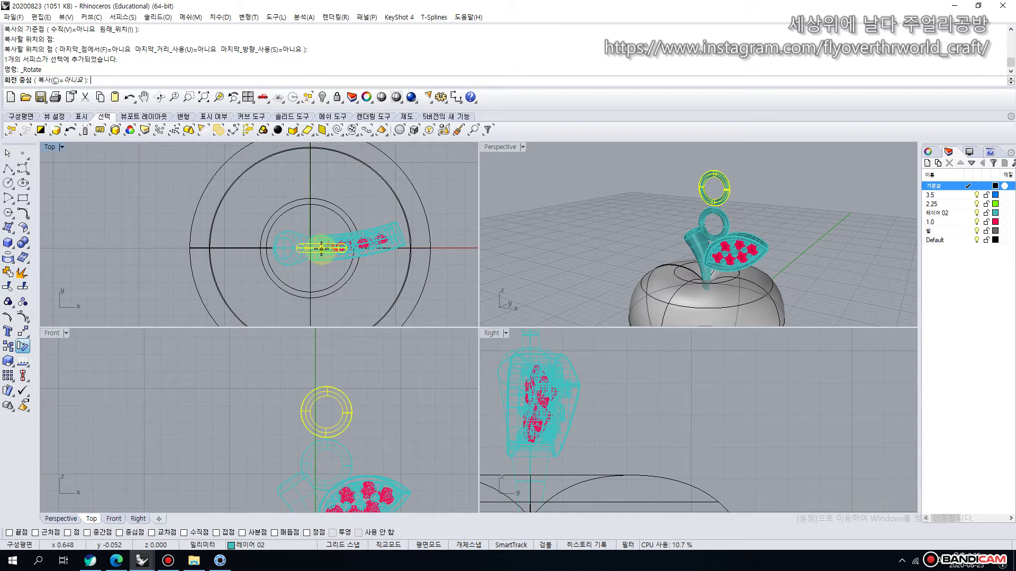
click(322, 248)
click(346, 248)
click(321, 221)
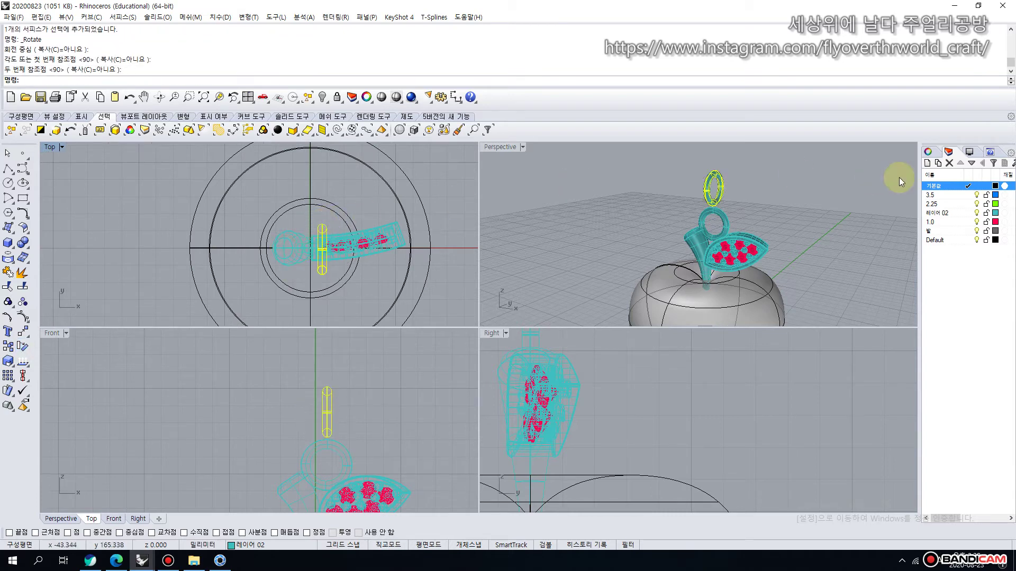
Assign the rotated ring to the 기본값 layer and lower it in the front view until it links with the leaf's ring.
right_click(957, 191)
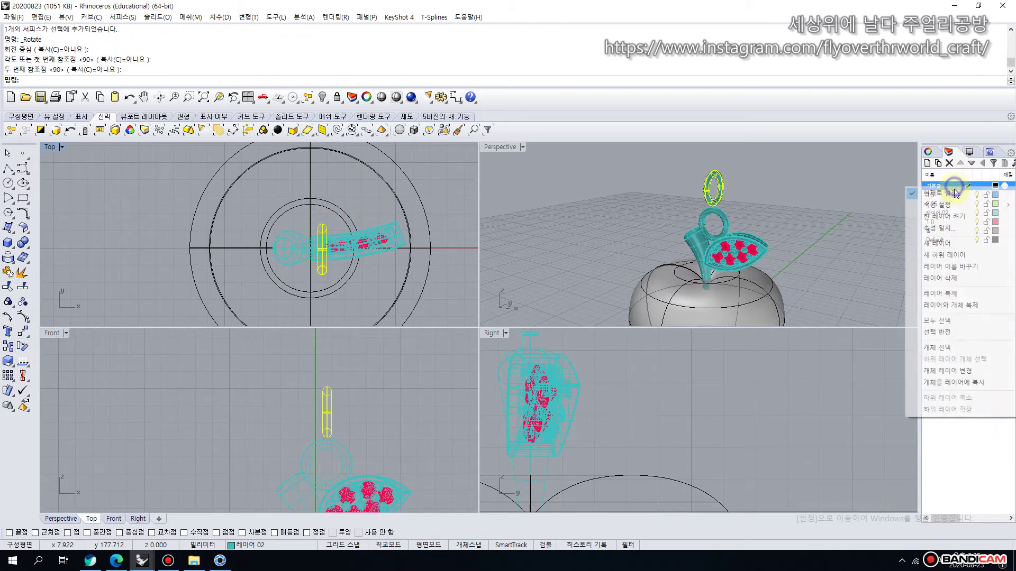
click(953, 373)
click(331, 414)
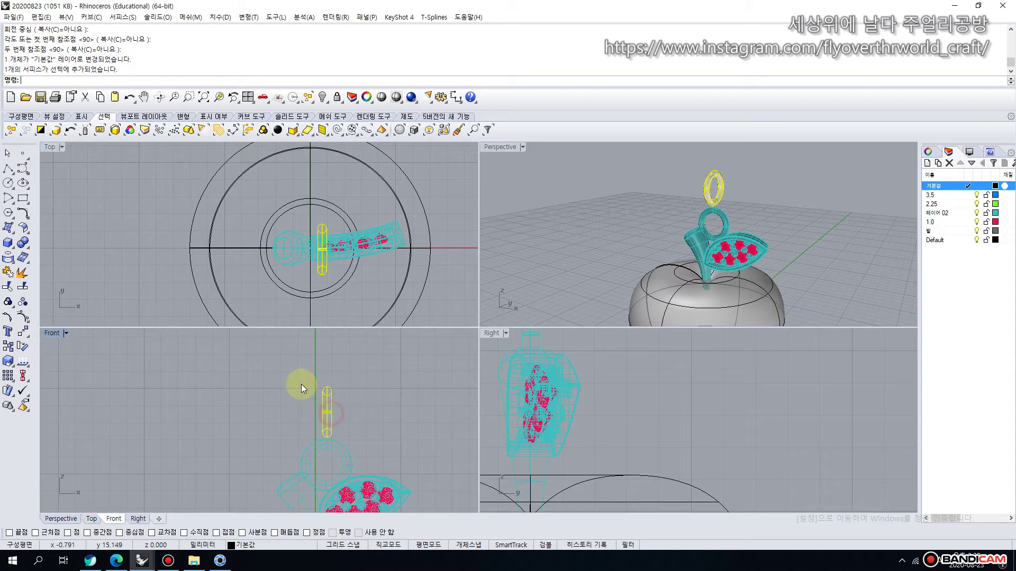
drag(328, 421, 327, 440)
click(592, 261)
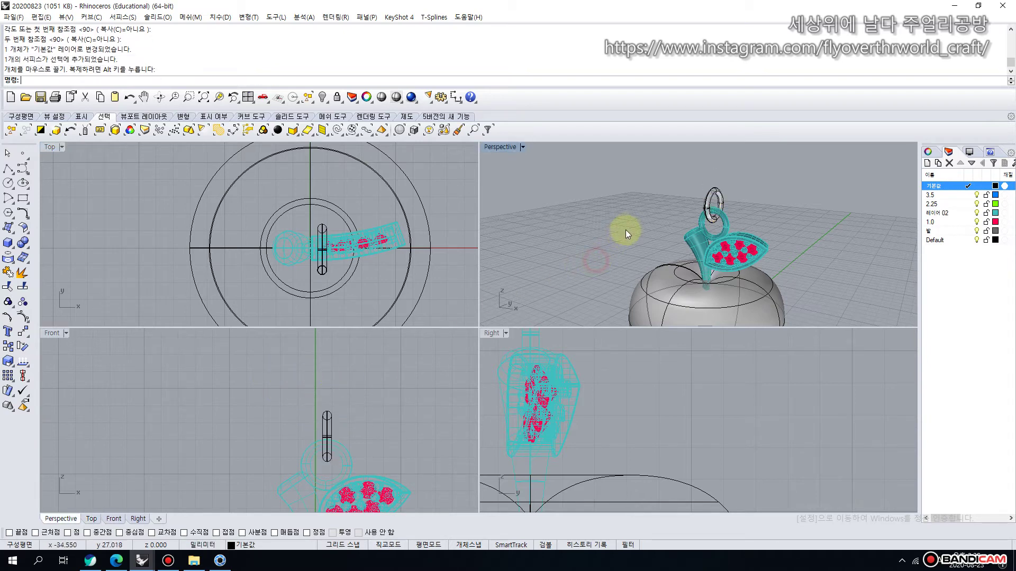
Examine the linked rings above the apple in the perspective, front and right views.
right_drag(626, 229, 617, 235)
scroll(589, 272, down, 4)
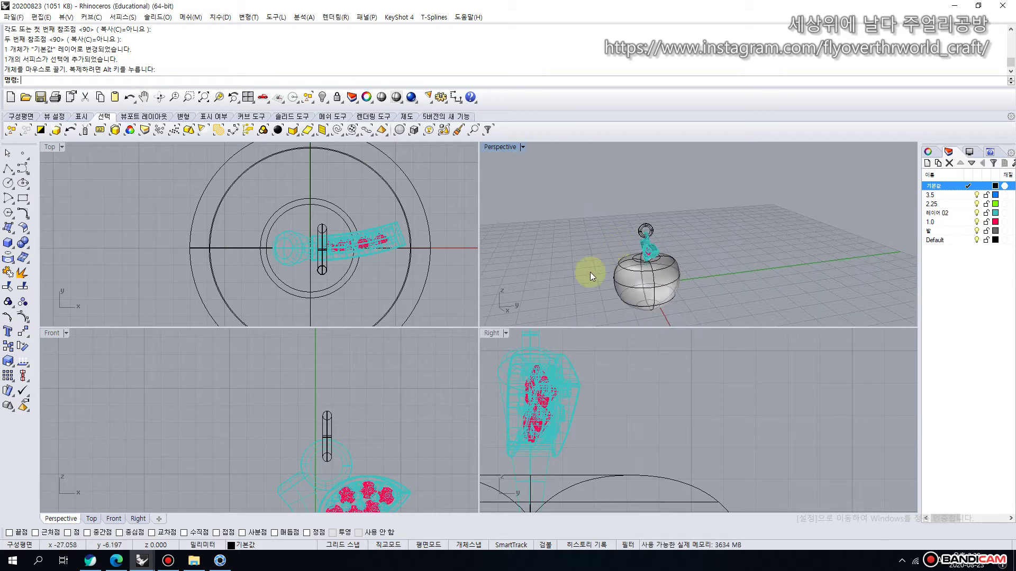
scroll(331, 424, down, 6)
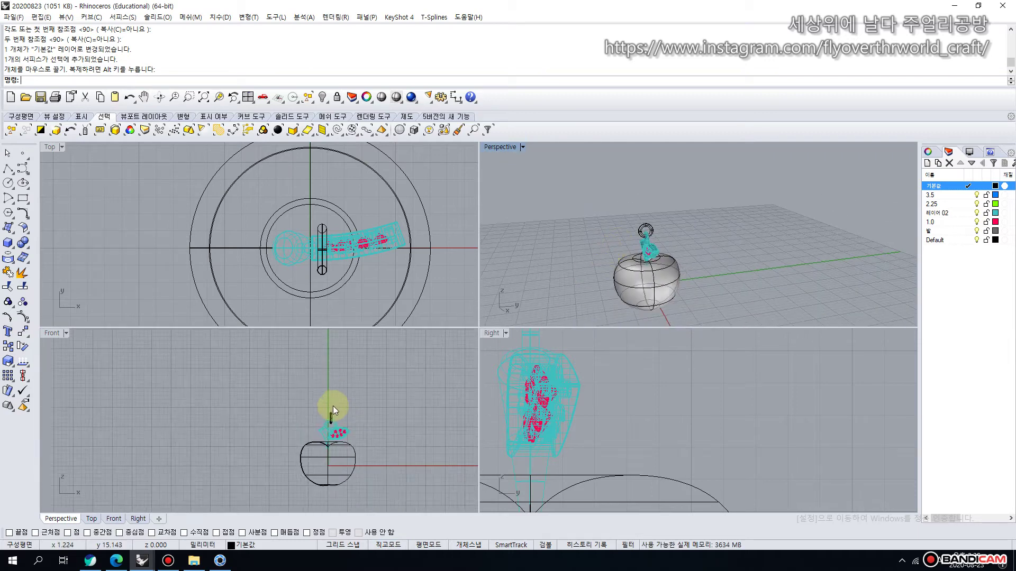
double_click(51, 334)
scroll(373, 338, up, 5)
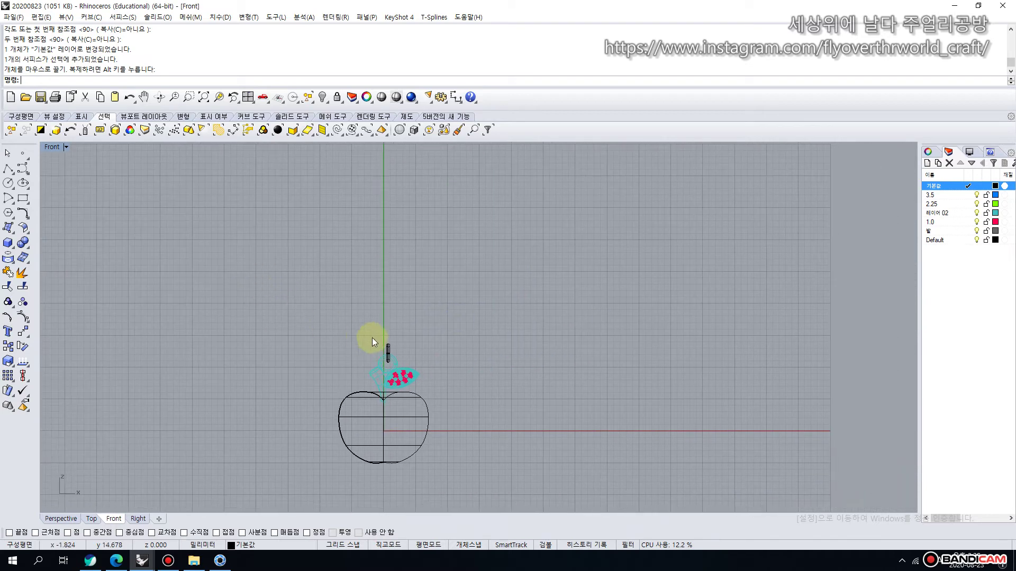
double_click(58, 151)
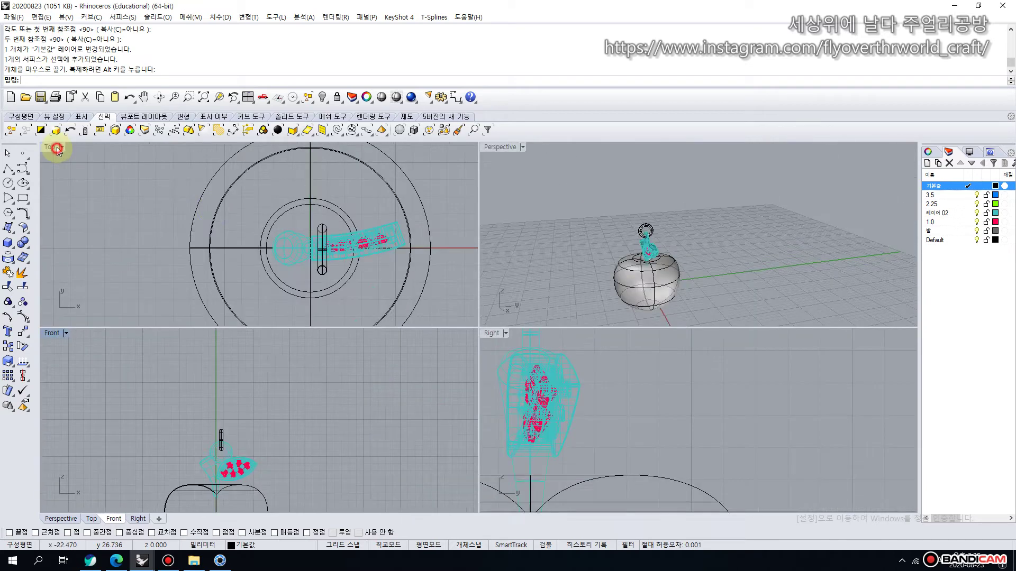
scroll(612, 389, down, 5)
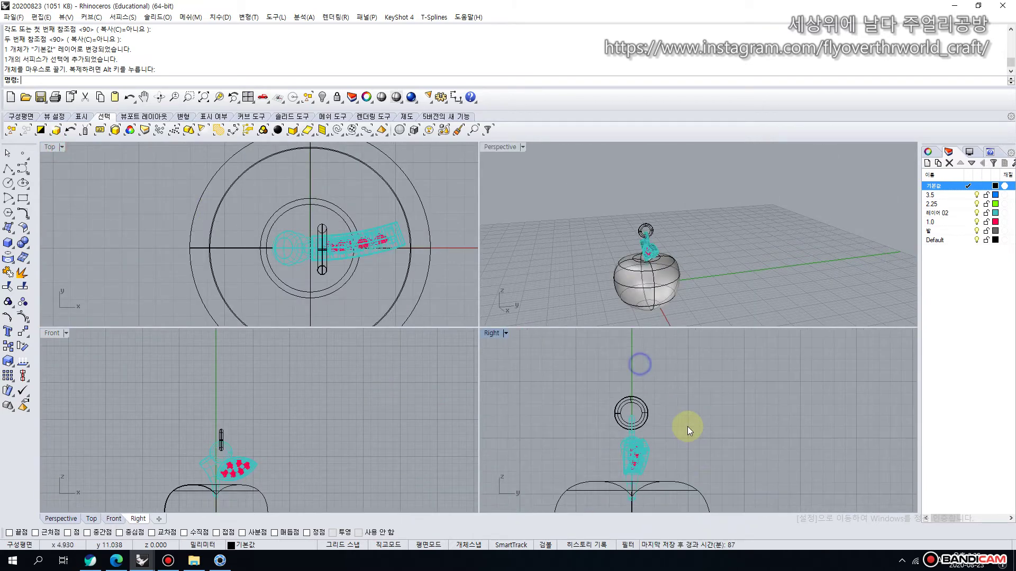
right_drag(703, 389, 651, 422)
scroll(617, 382, down, 3)
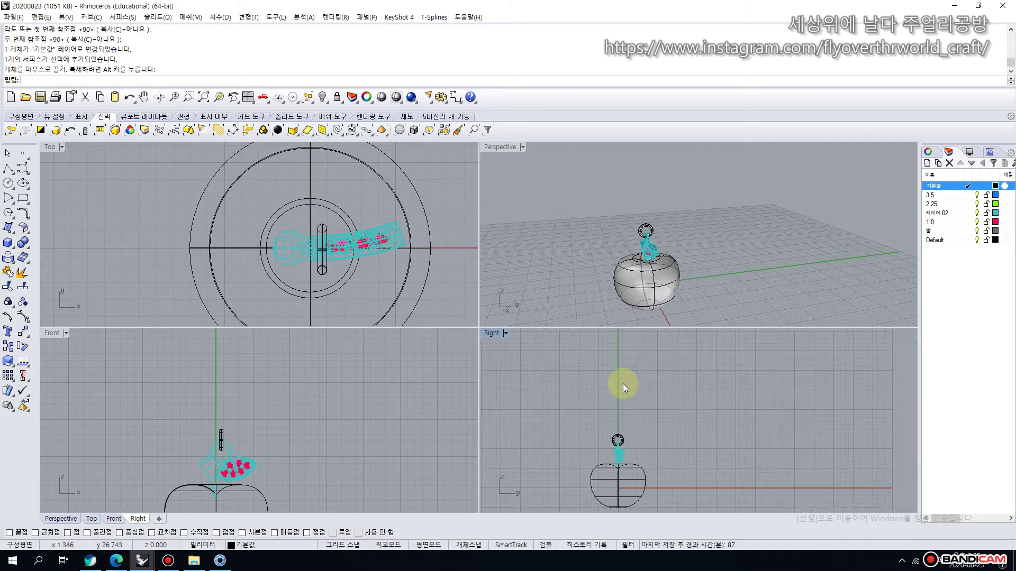
right_drag(617, 386, 589, 387)
Draw an open teardrop-shaped hook curve about 19 mm tall in the right view, starting from the top of the upper ring.
double_click(491, 334)
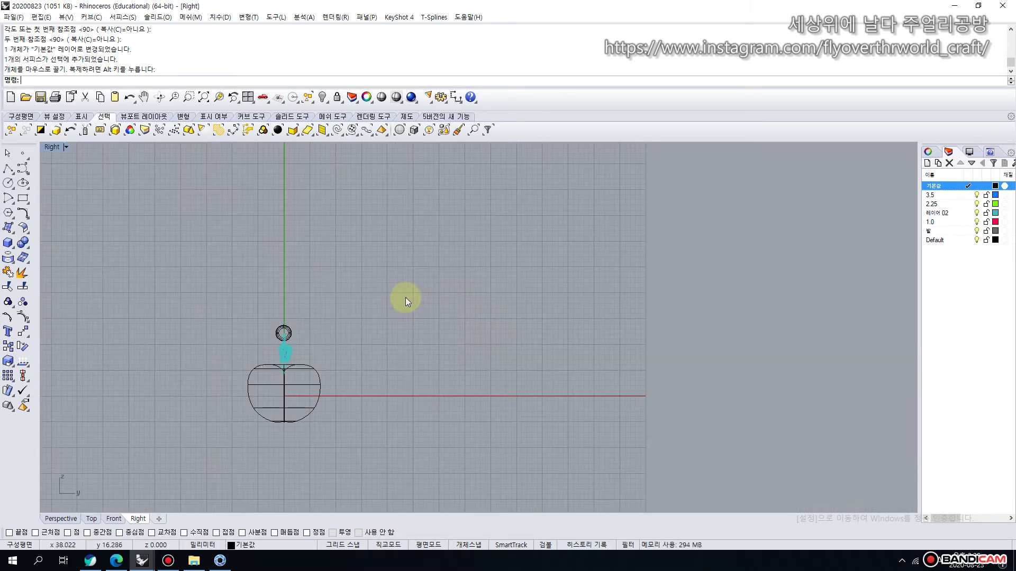
scroll(361, 325, up, 3)
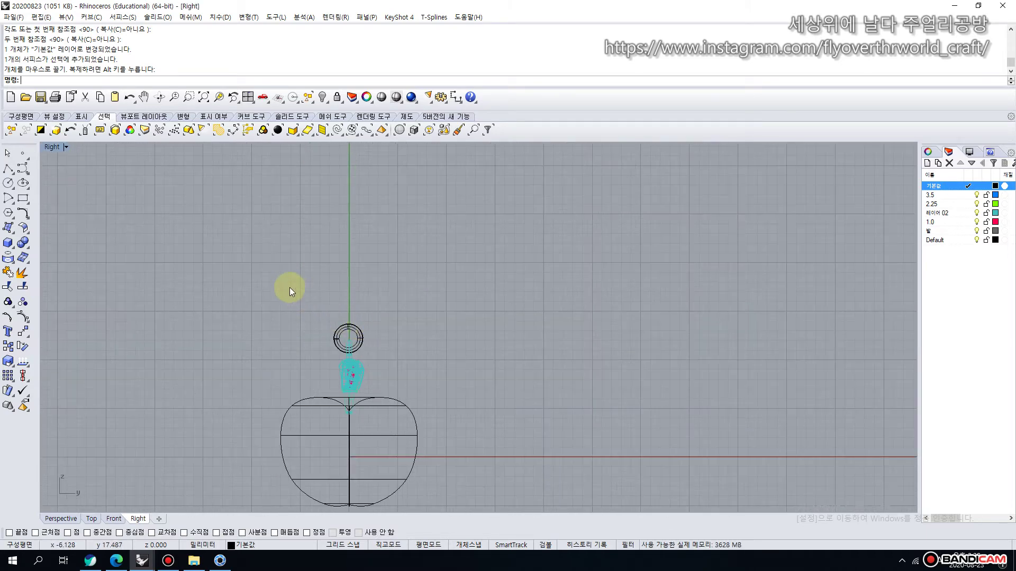
scroll(290, 287, down, 1)
click(22, 168)
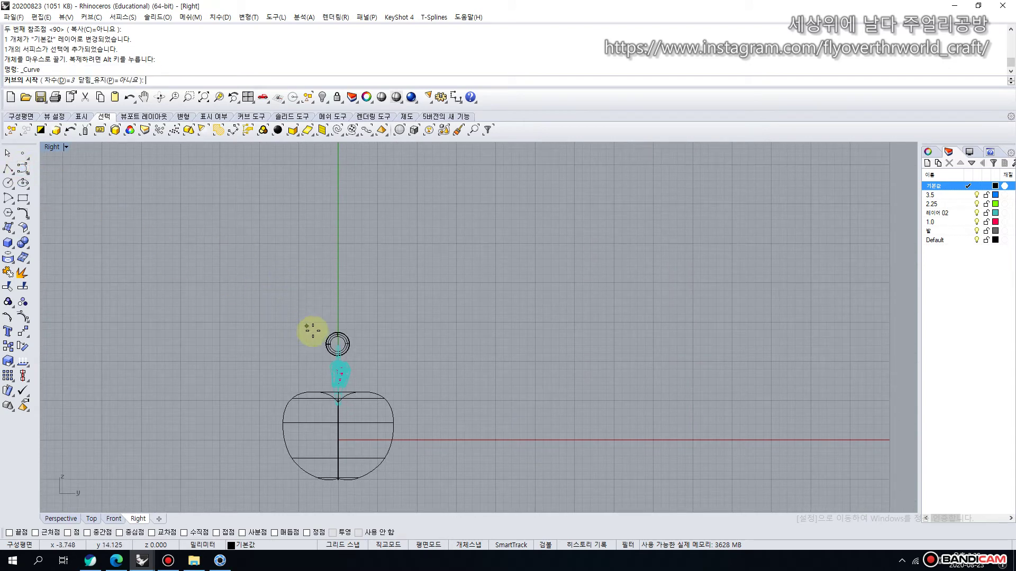
scroll(310, 331, up, 3)
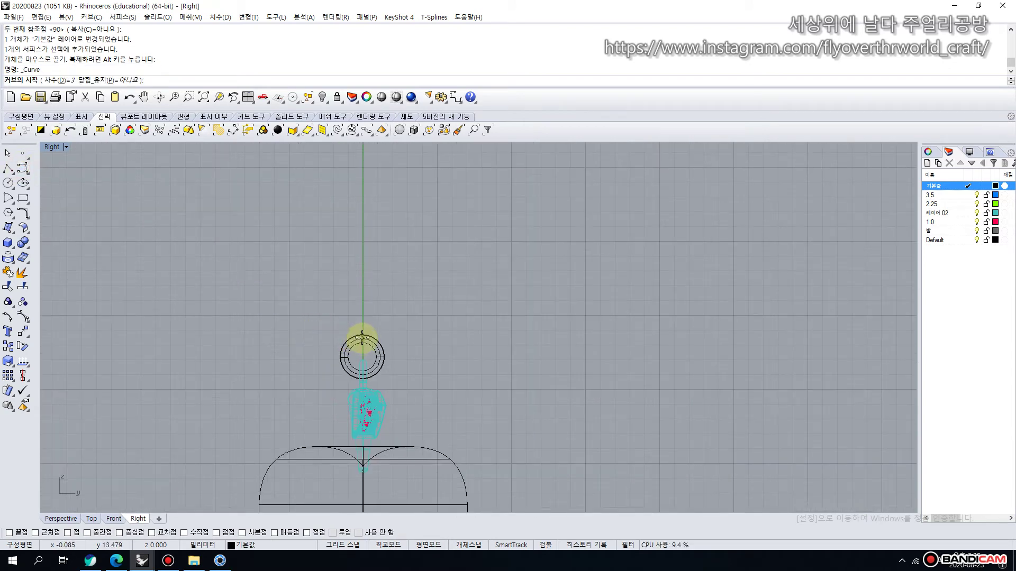
click(361, 337)
click(363, 296)
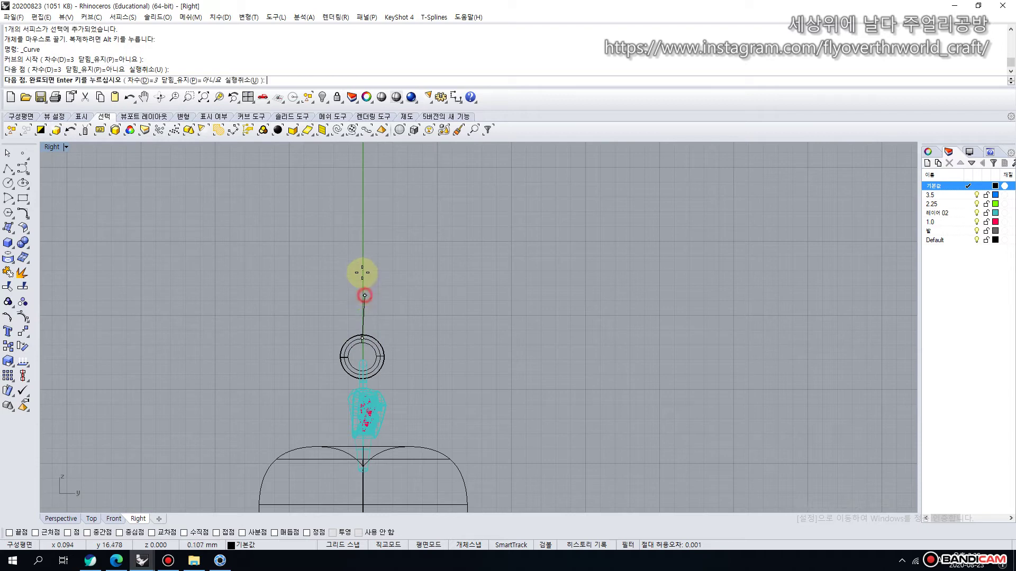
scroll(360, 255, down, 1)
click(348, 216)
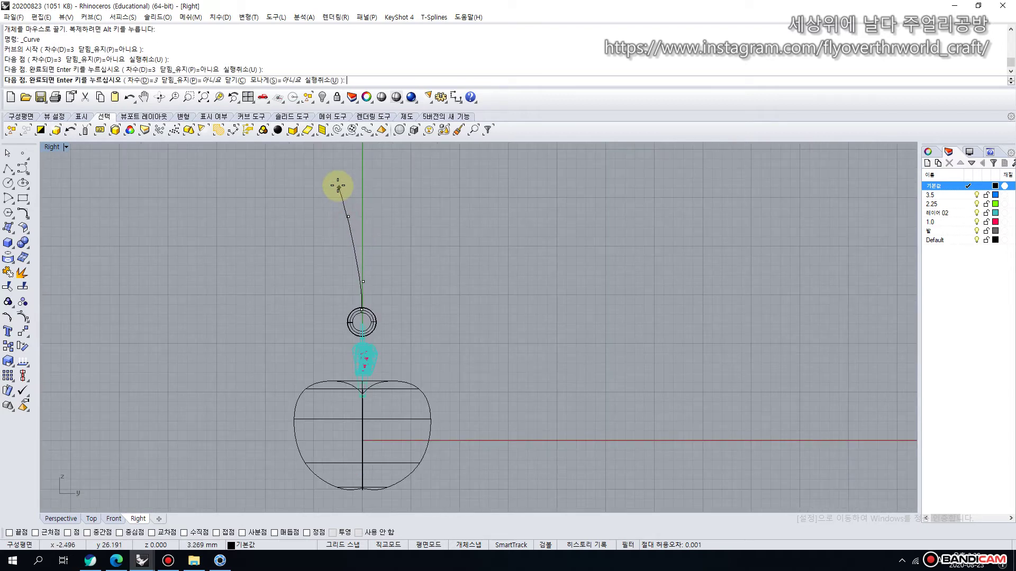
right_drag(334, 167, 319, 227)
click(319, 227)
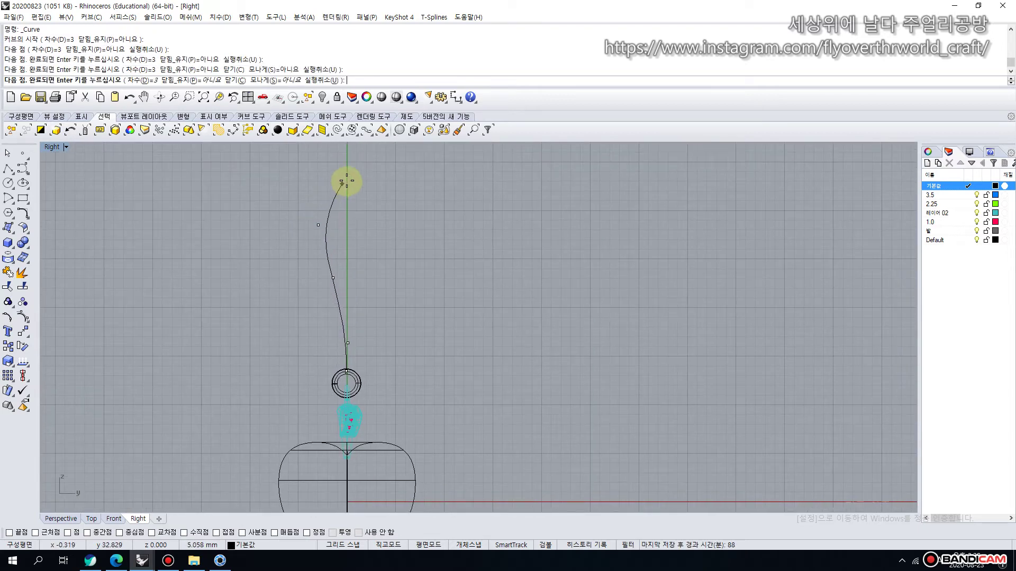
click(351, 177)
click(402, 185)
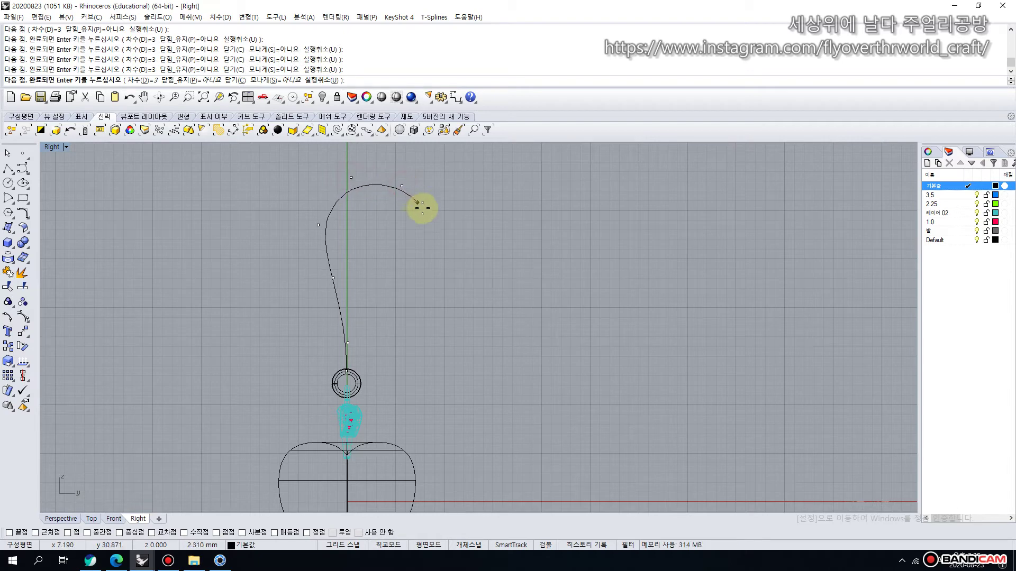
click(428, 239)
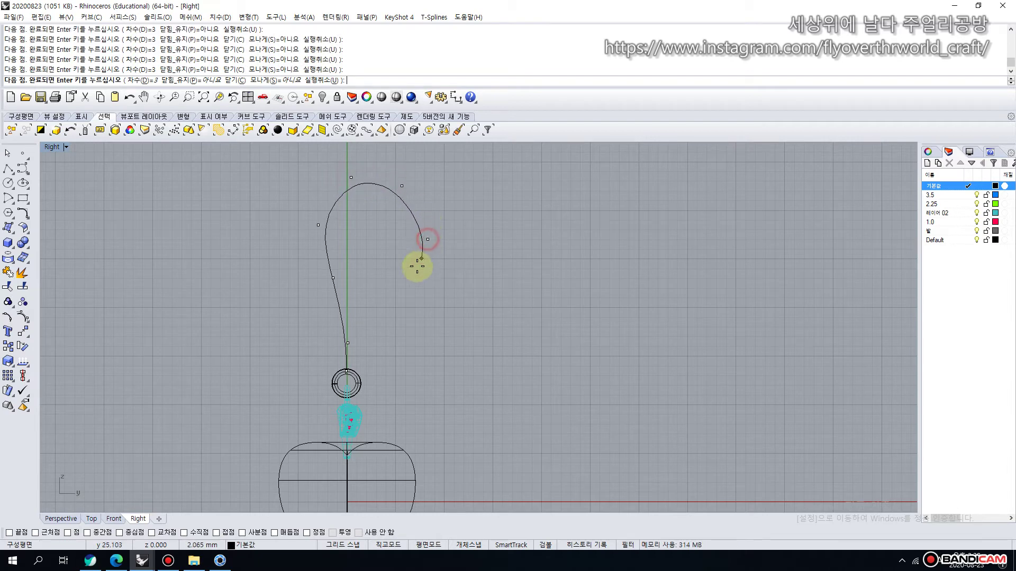
click(396, 293)
click(384, 328)
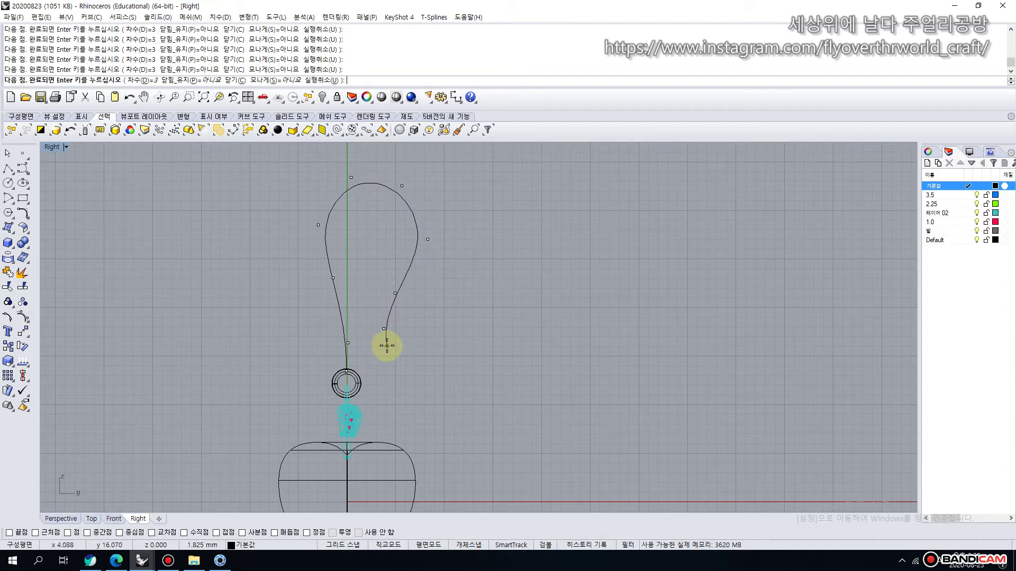
click(388, 346)
right_click(388, 346)
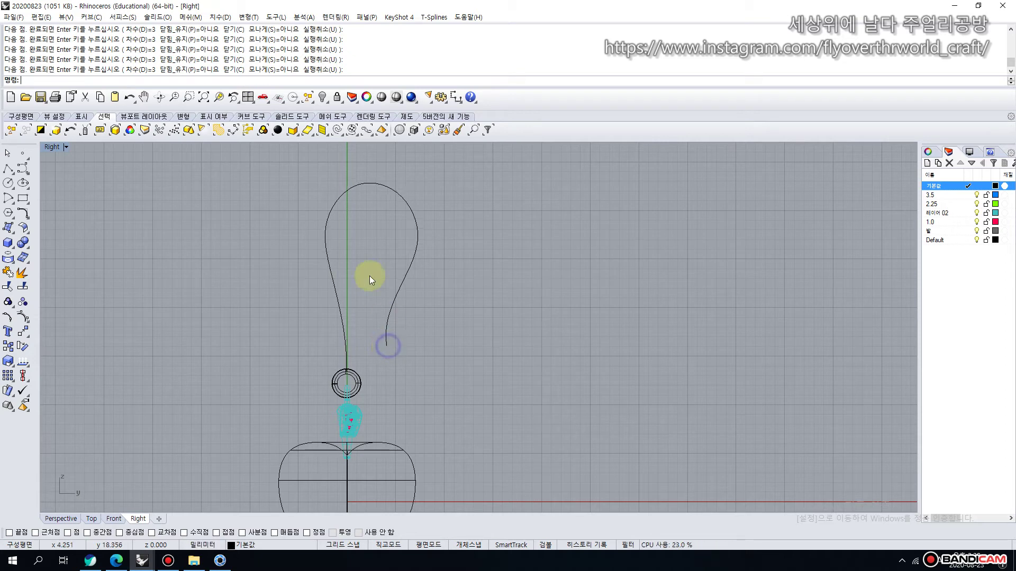
Reshape the hook curve by its control points, raising and widening the upper loop and lowering the point on its ring-side leg.
click(341, 189)
click(22, 316)
right_drag(200, 257, 179, 278)
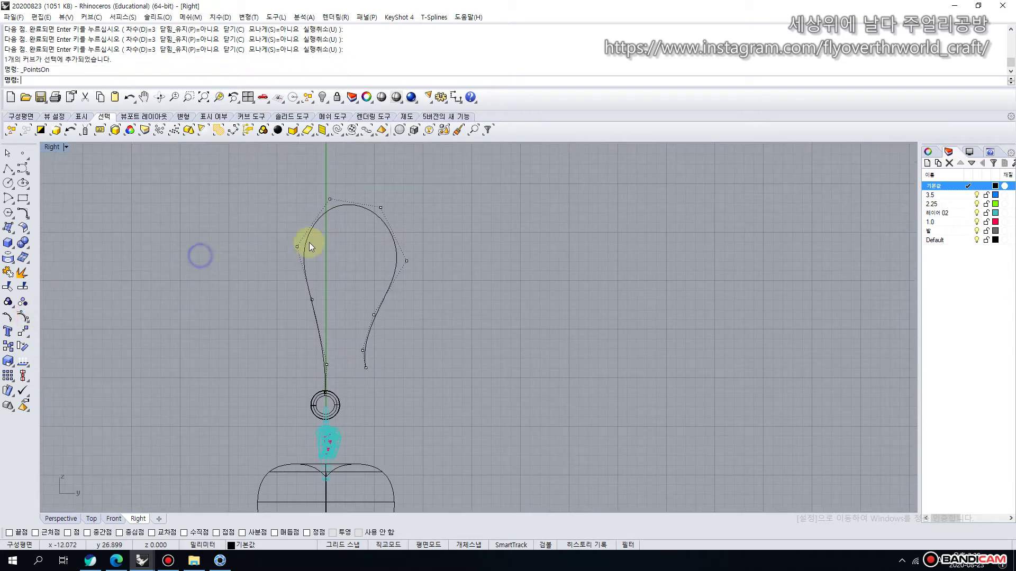
drag(381, 208, 386, 206)
drag(296, 247, 294, 239)
drag(329, 199, 334, 183)
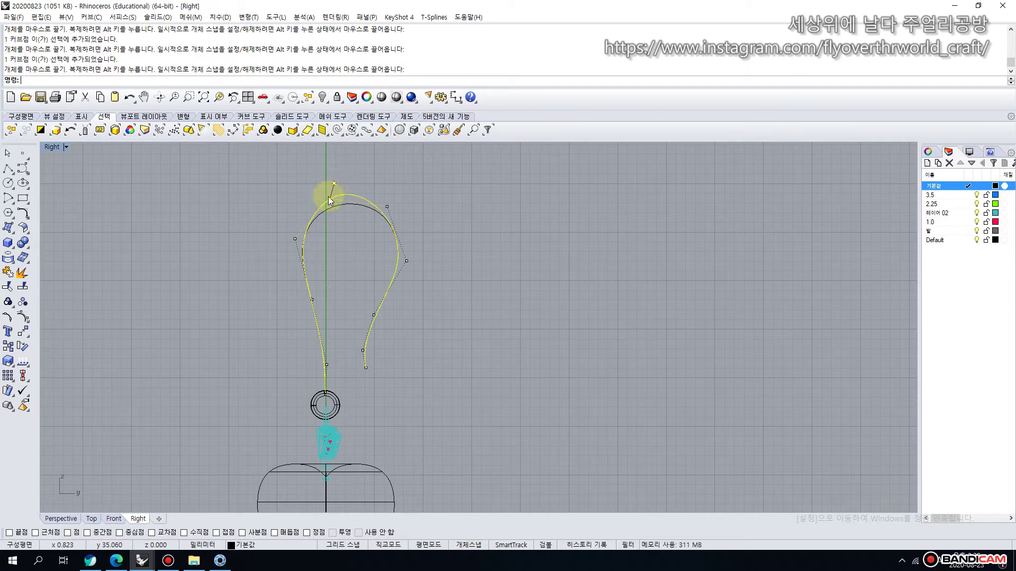
click(386, 207)
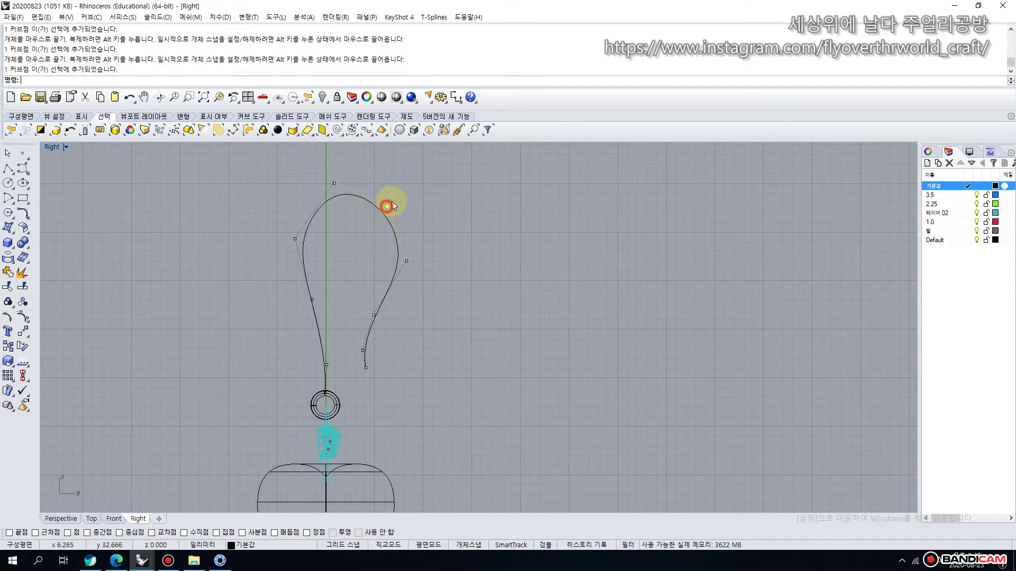
drag(387, 207, 386, 197)
drag(312, 300, 312, 314)
click(6, 153)
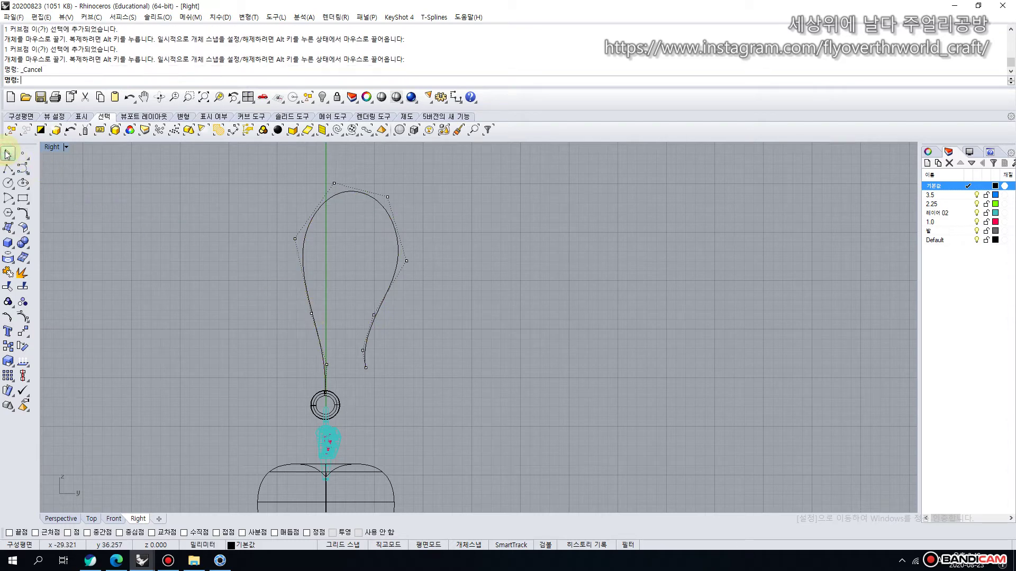
Try a round-capped pipe of 0.75 radius along the hook curve and undo it.
click(10, 243)
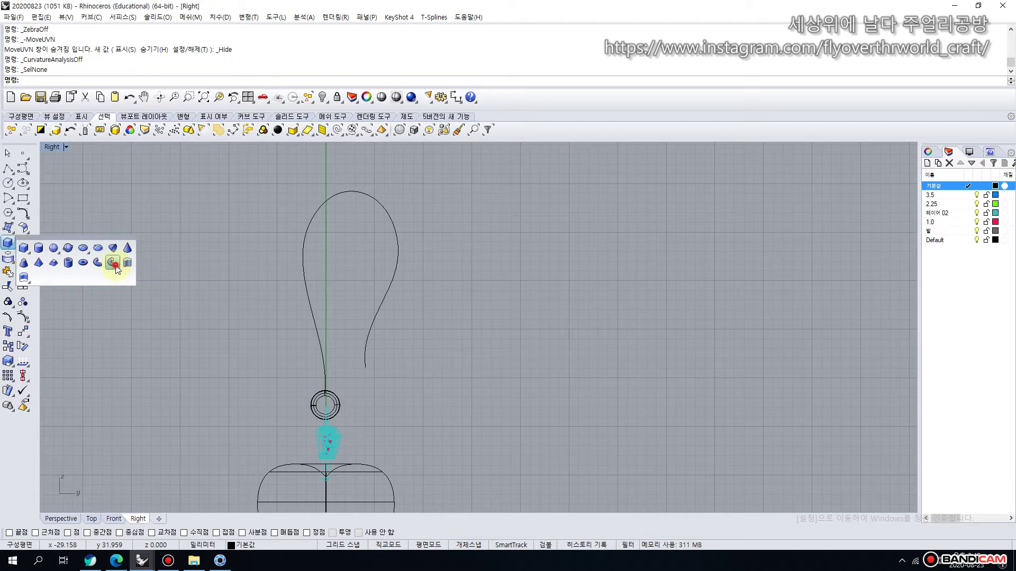
click(113, 263)
click(316, 328)
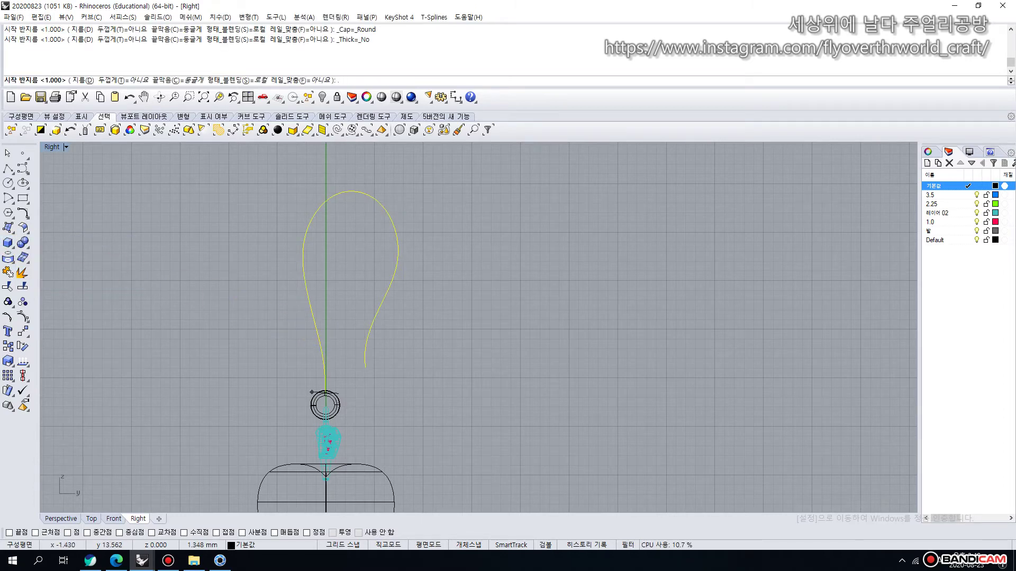
text(.75)
right_click(317, 329)
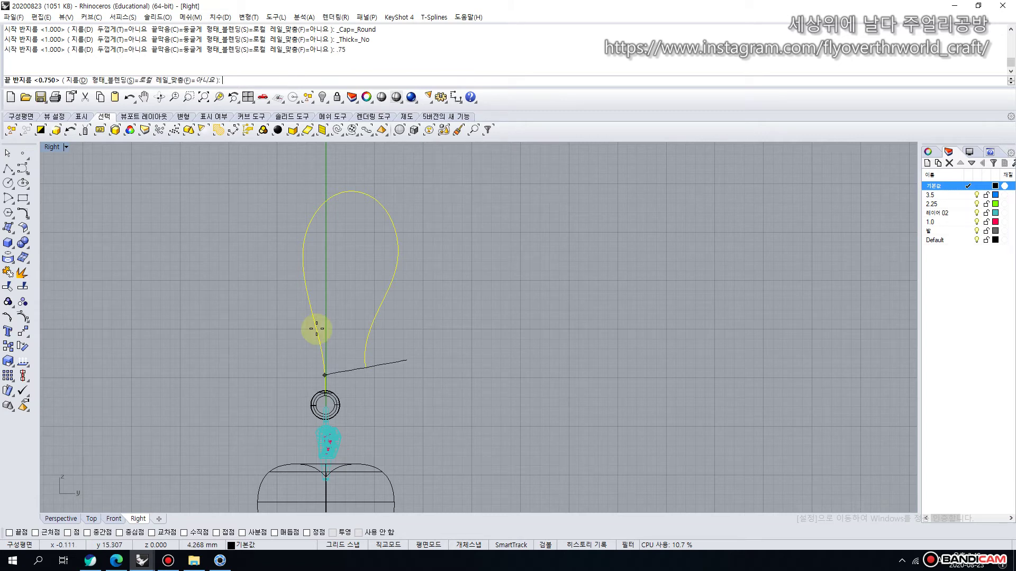
right_click(316, 328)
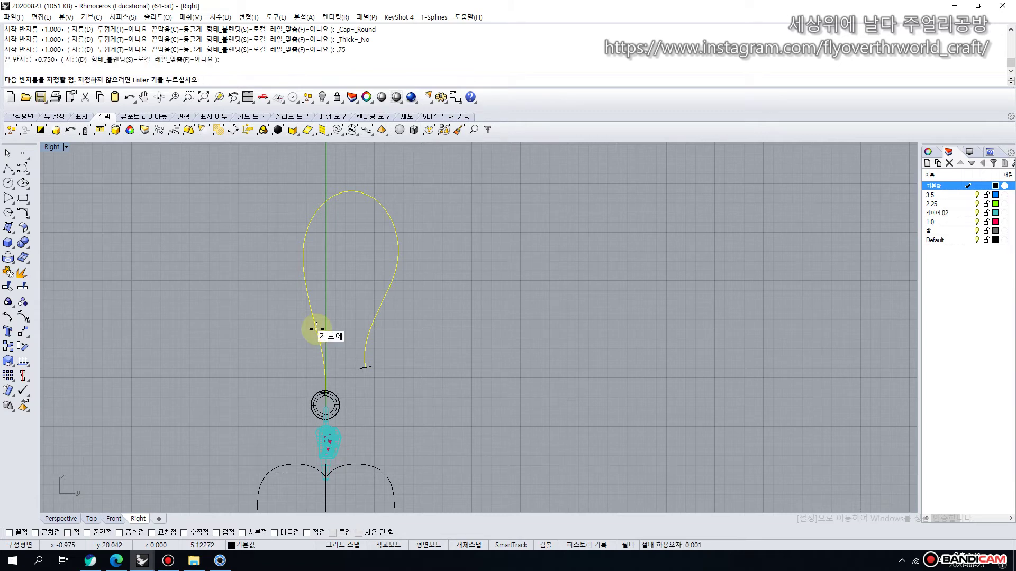
right_click(316, 329)
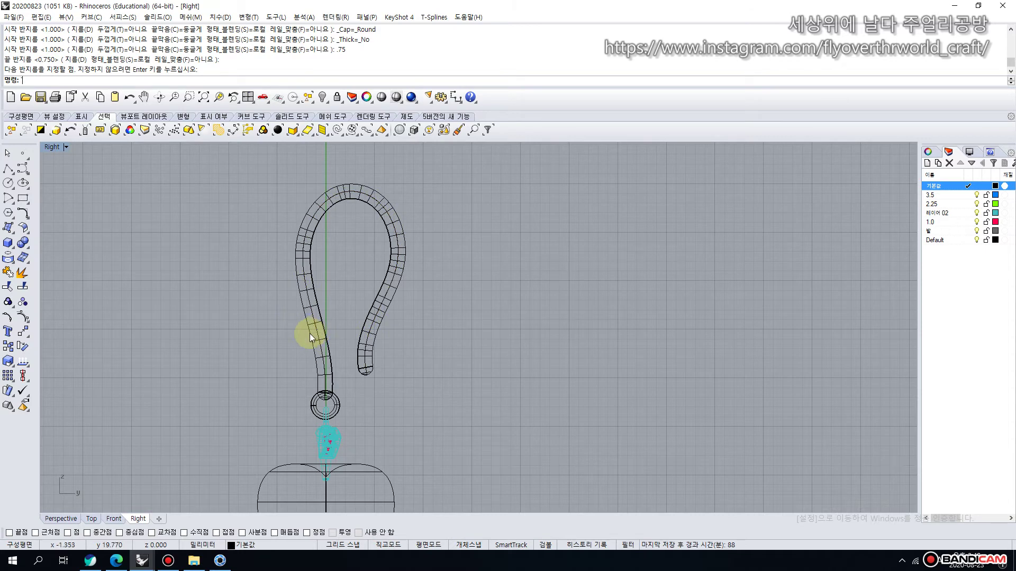
key(ctrl+z)
Pipe the hook curve with round caps, using a start and end diameter of 0.8 mm.
right_click(311, 290)
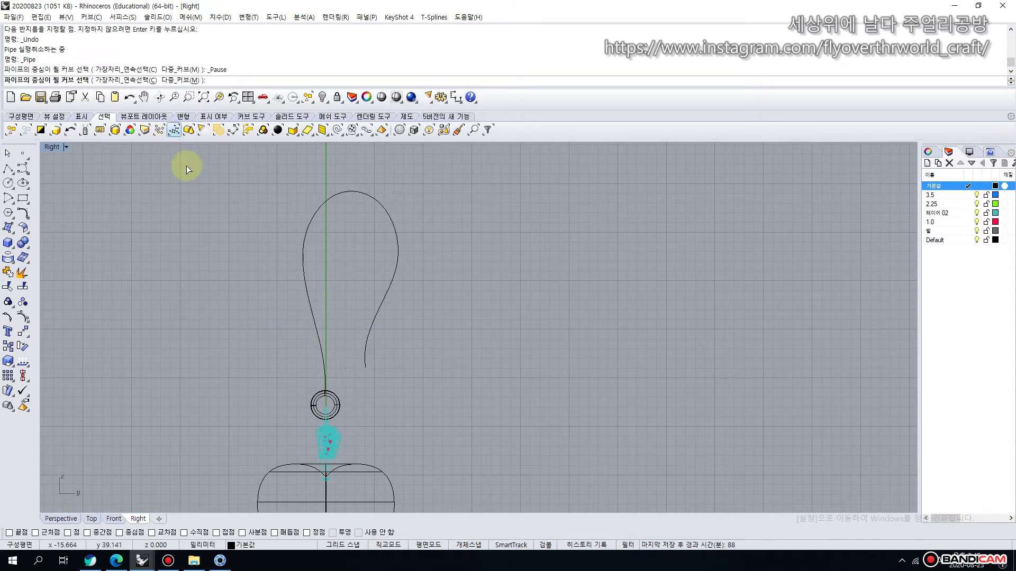
click(307, 287)
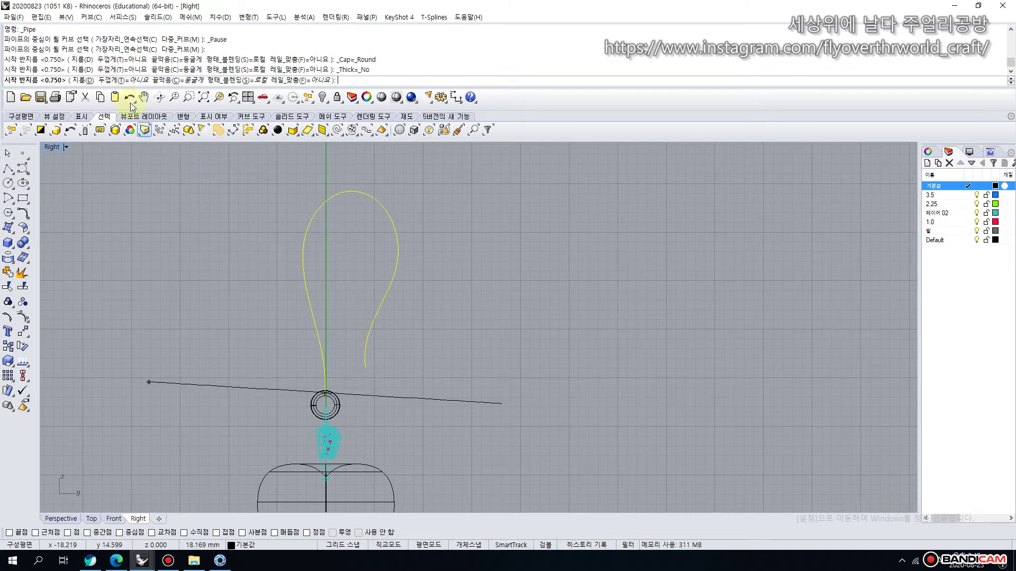
click(80, 80)
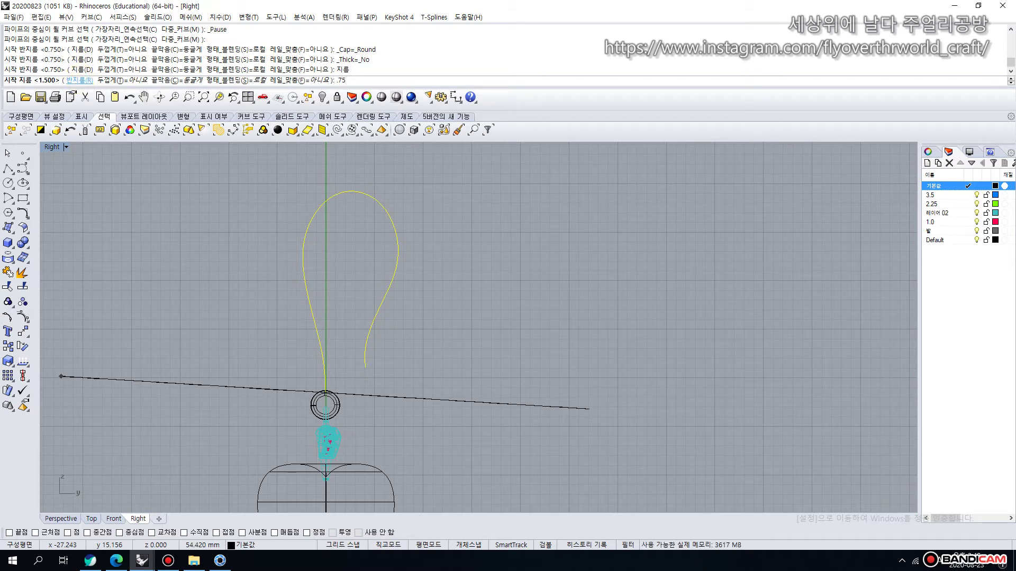
text(.75)
key(BackSpace)
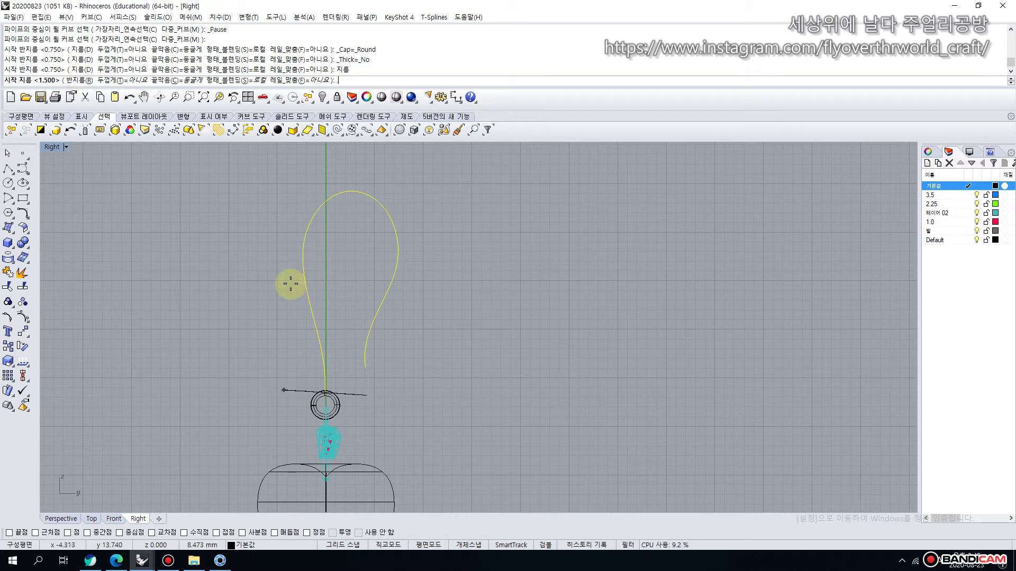
text(8)
key(Return)
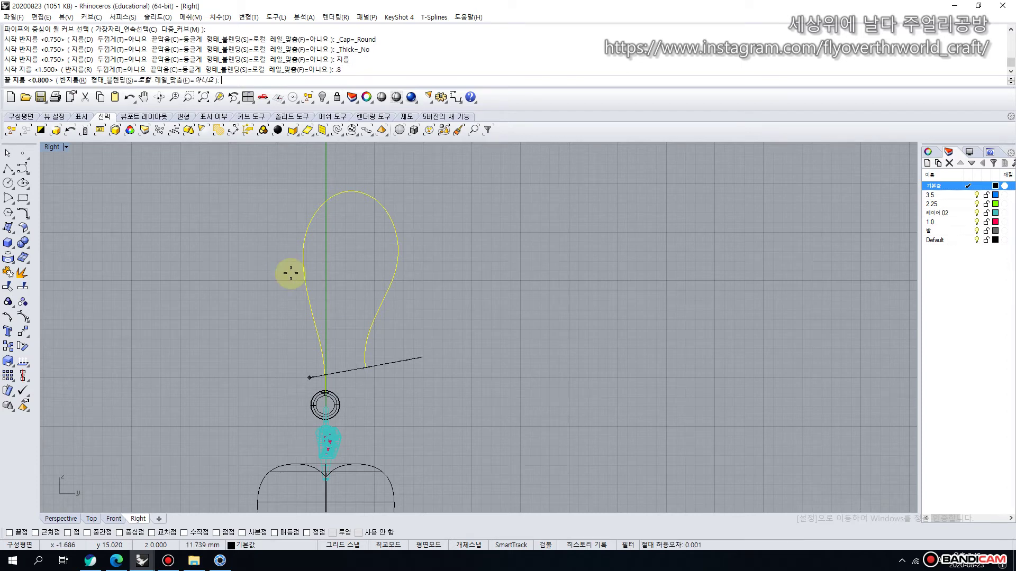
key(Return)
key(Return)
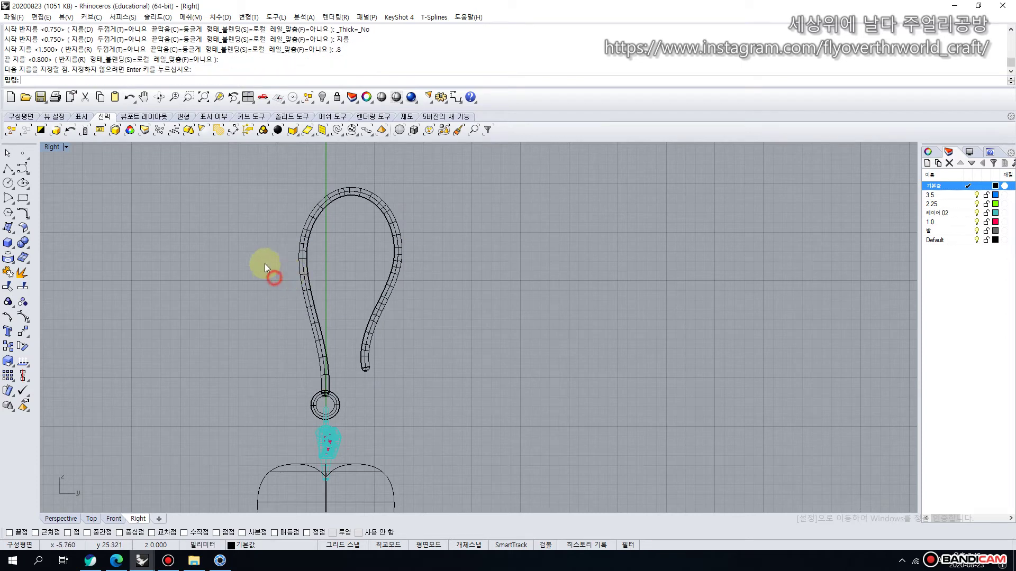
Shift the piped hook in the right and front views so its lower end overlaps the top of the upper ring centrally.
scroll(326, 396, up, 5)
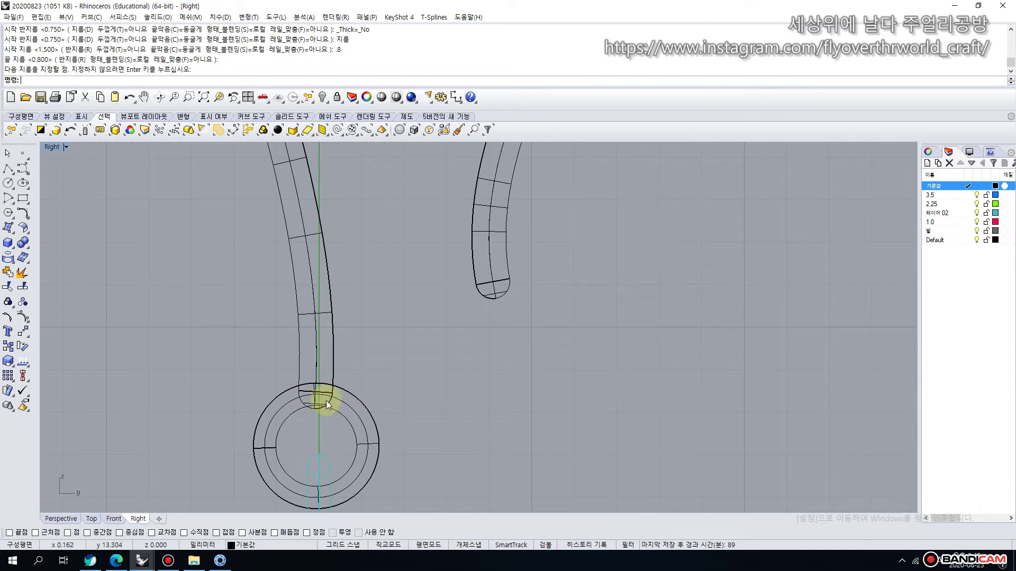
drag(326, 403, 331, 398)
click(239, 341)
double_click(48, 148)
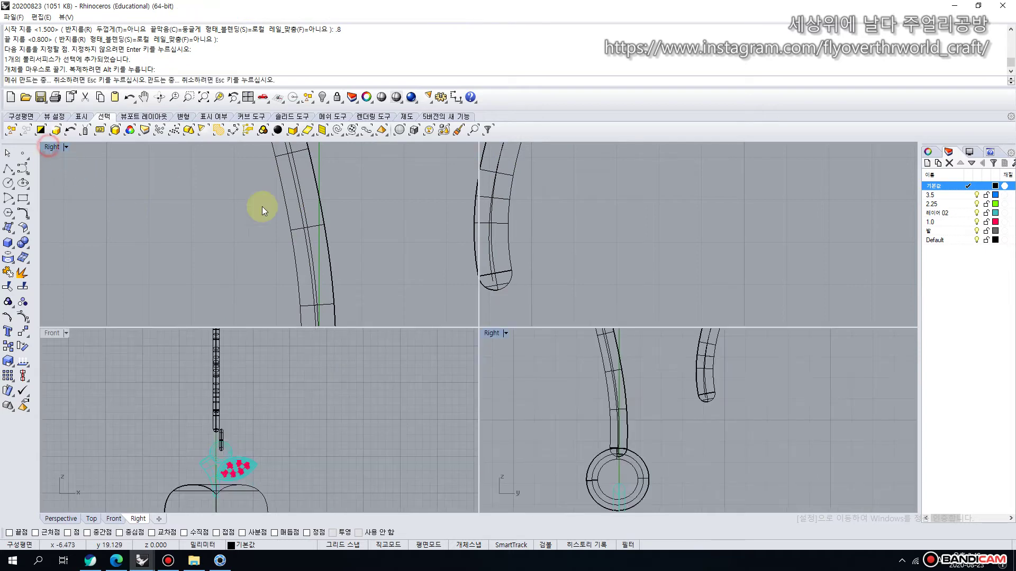
right_drag(626, 232, 718, 226)
scroll(217, 426, up, 5)
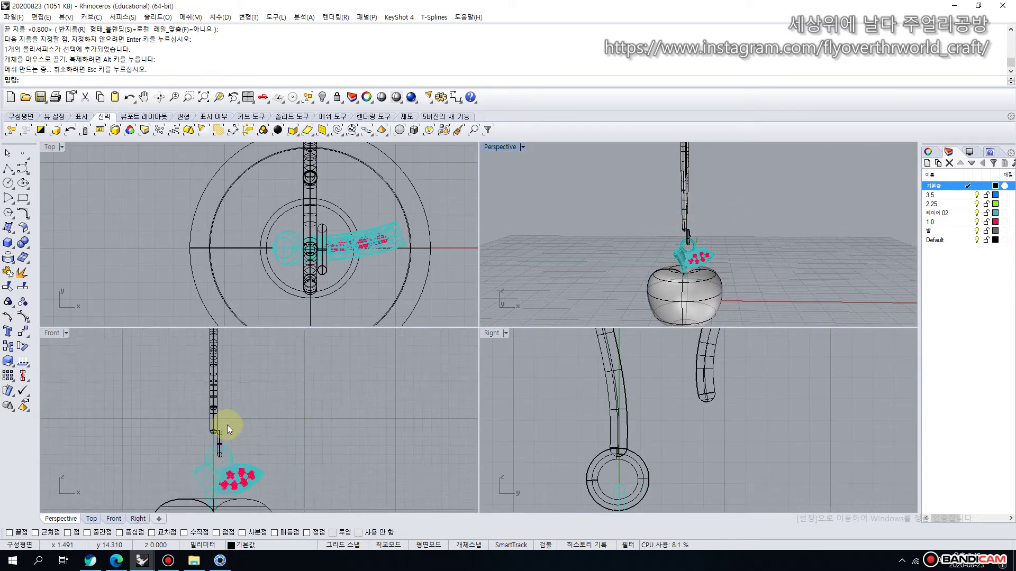
right_drag(214, 421, 239, 380)
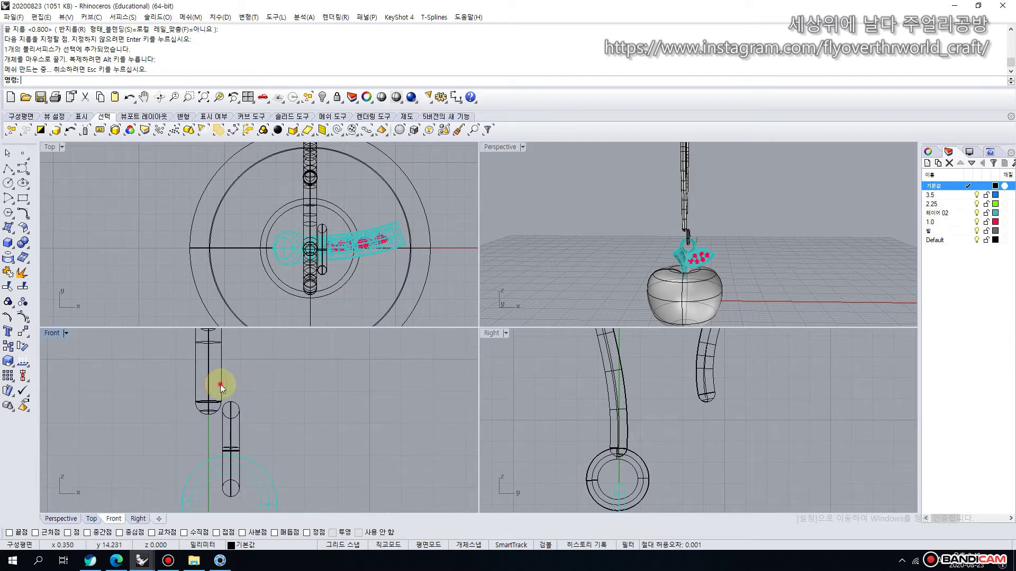
drag(221, 388, 243, 380)
click(276, 385)
Join the piped hook and the upper ring into one solid with Boolean Union.
right_drag(659, 250, 653, 227)
scroll(652, 227, up, 5)
scroll(652, 228, up, 3)
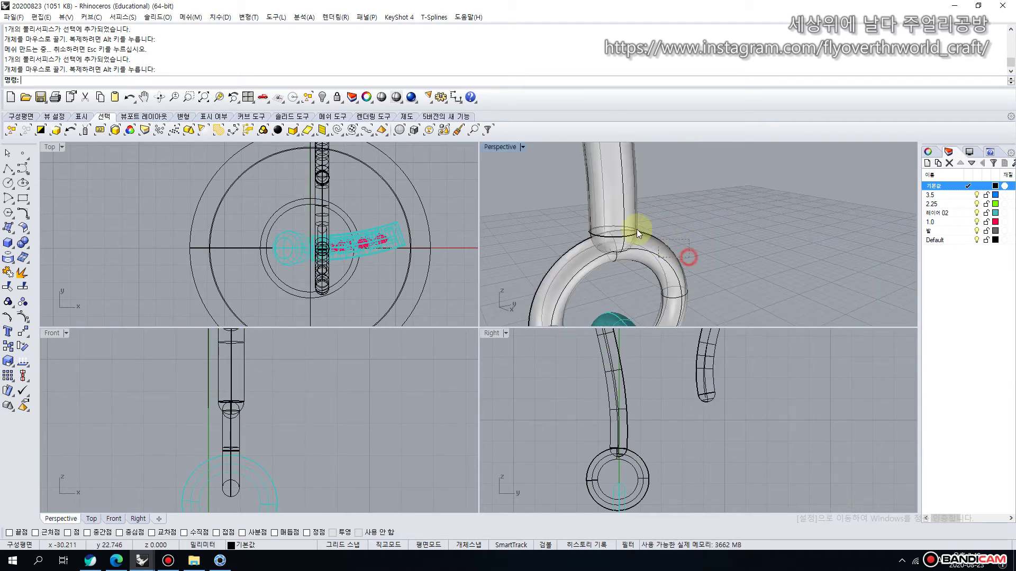
drag(636, 230, 623, 223)
click(23, 241)
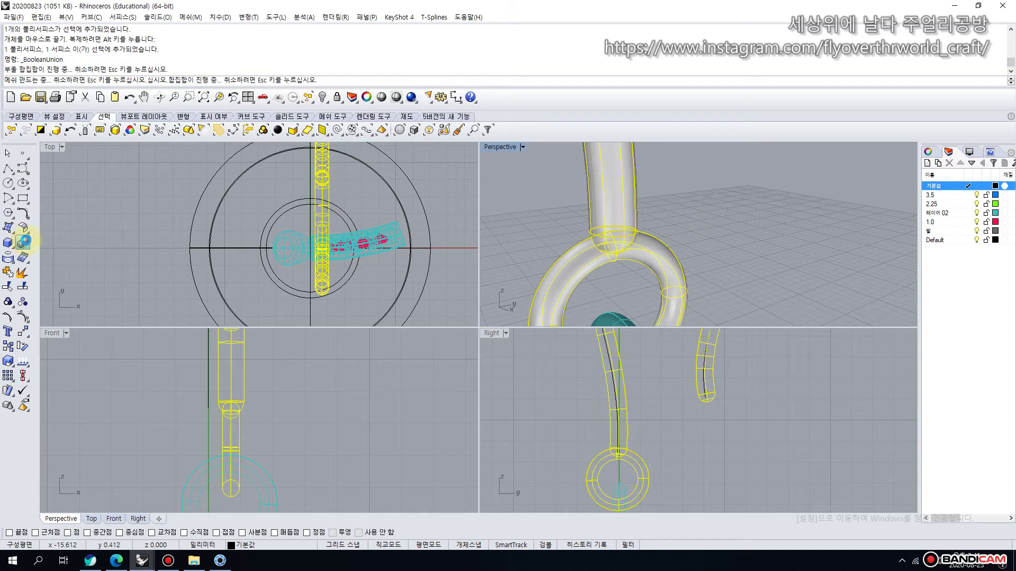
Join the turquoise hanging ring and the apple's stem into one solid with Boolean Union.
scroll(697, 239, down, 5)
right_drag(697, 239, 705, 229)
scroll(669, 237, up, 3)
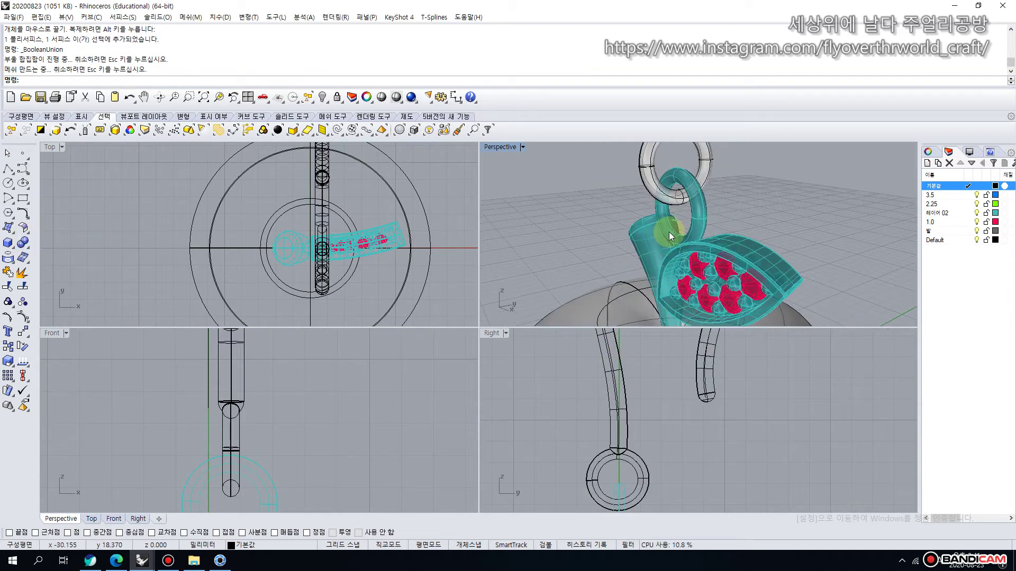
scroll(669, 237, up, 5)
click(707, 218)
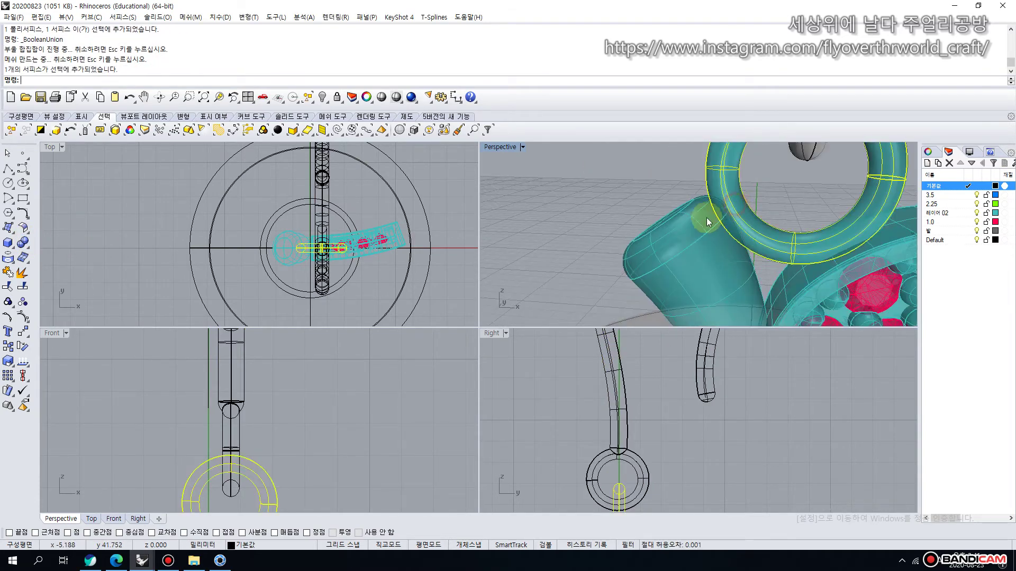
click(707, 236)
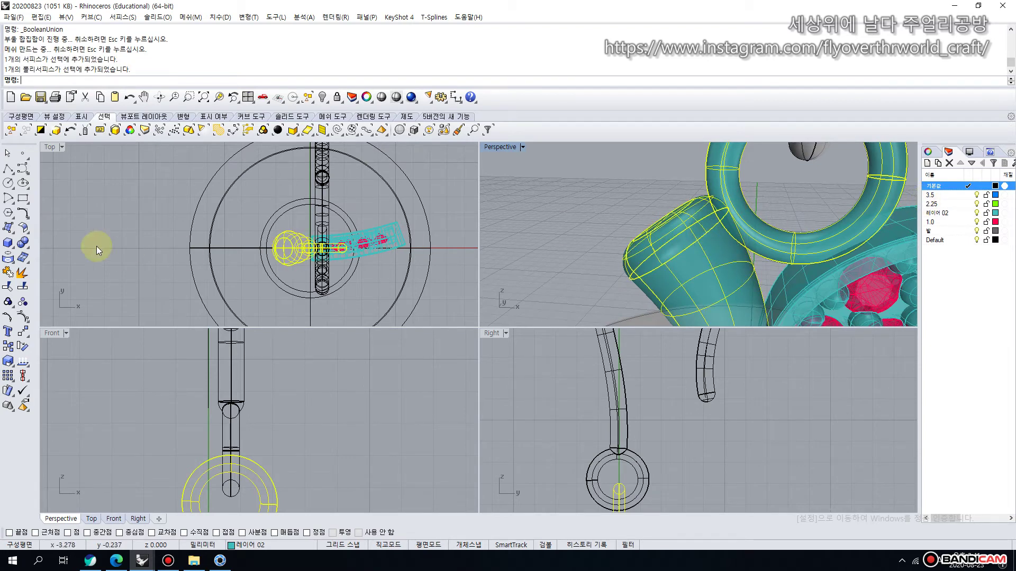
click(8, 242)
click(20, 242)
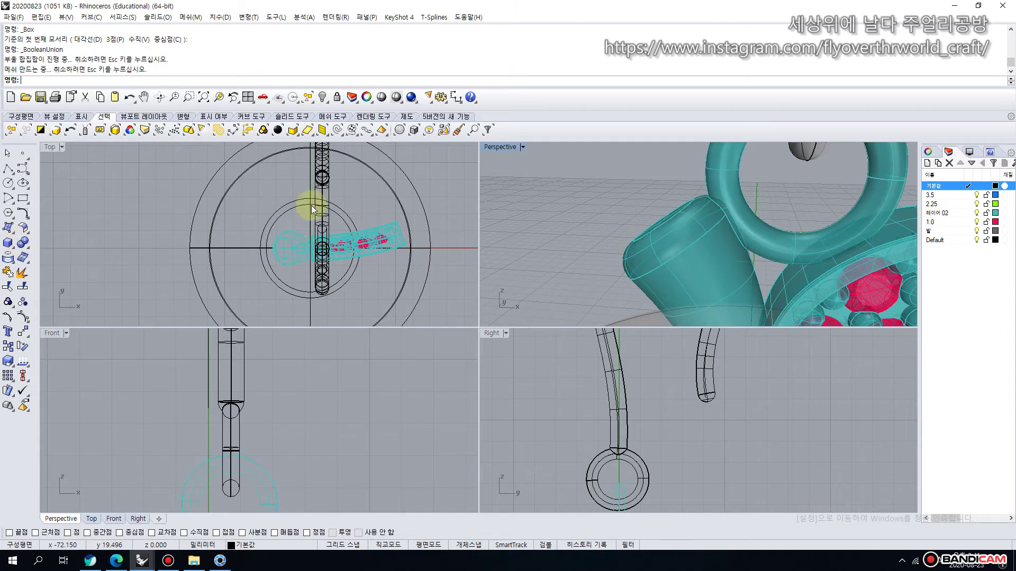
Create the layer 레이어 03 with a pale lavender-blue colour and move the apple body onto it.
scroll(550, 243, down, 3)
scroll(583, 180, down, 5)
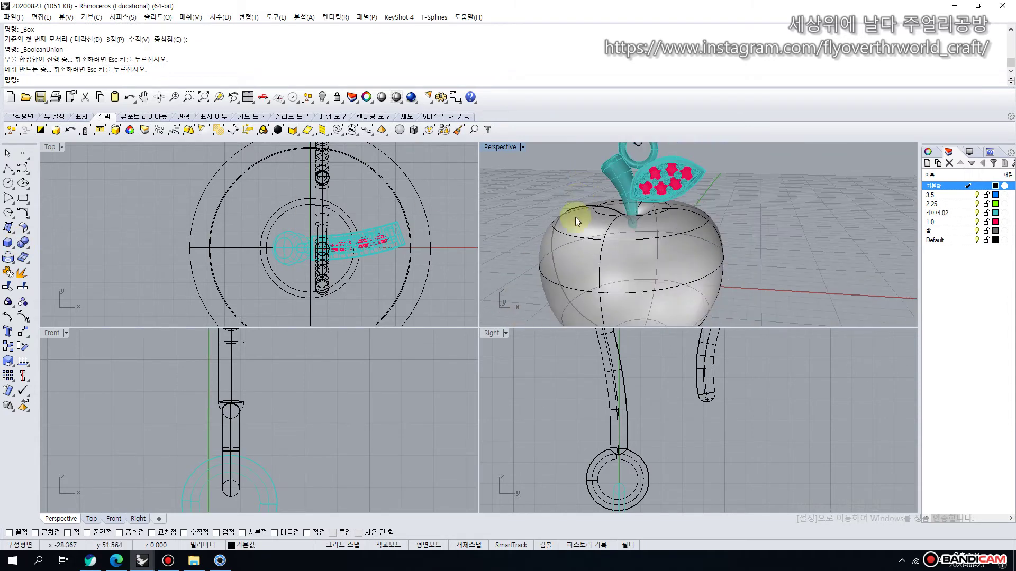
right_drag(576, 217, 634, 248)
scroll(610, 259, down, 5)
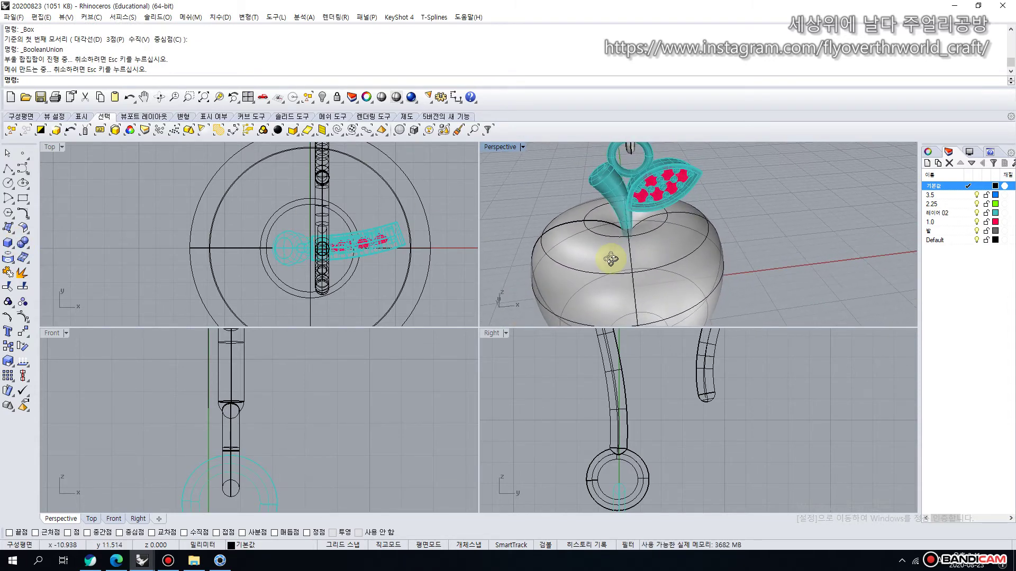
shift+right_drag(600, 276, 632, 270)
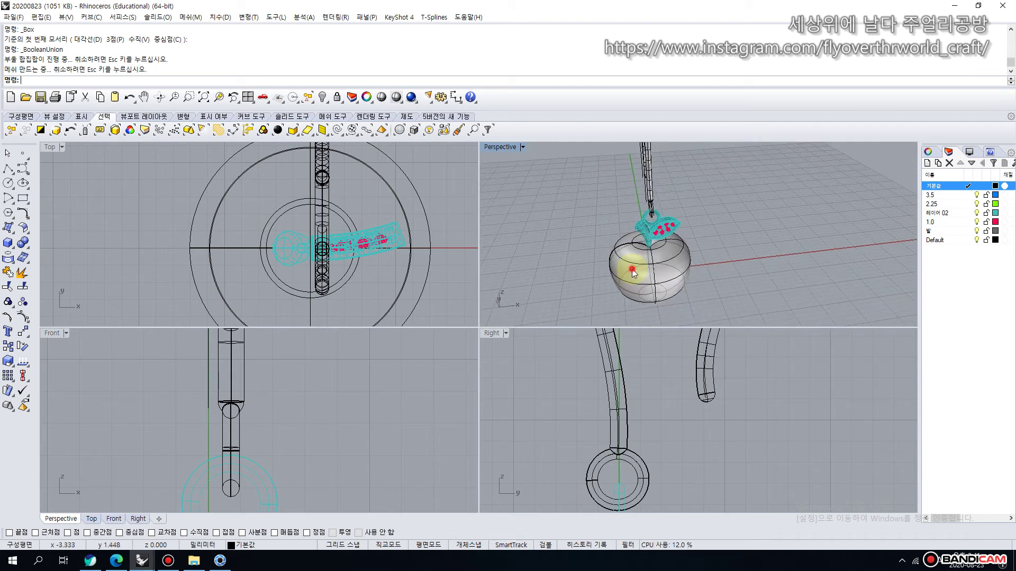
click(632, 270)
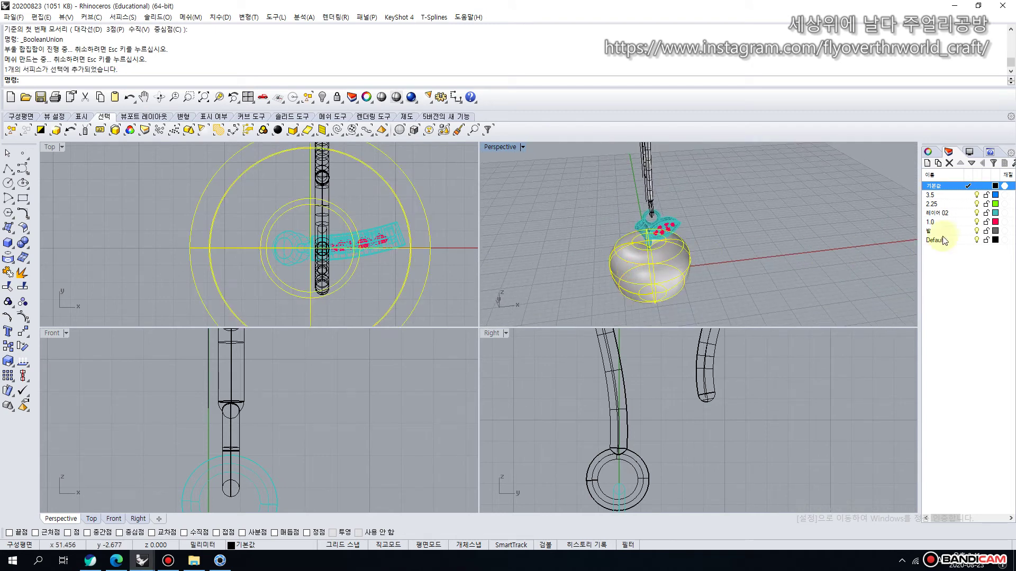
click(927, 163)
click(995, 195)
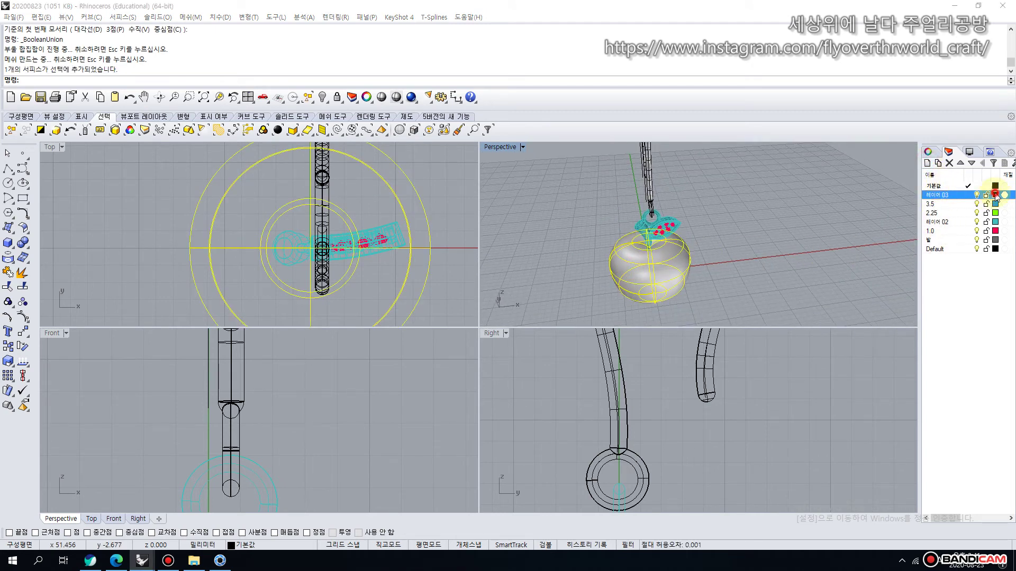
click(423, 332)
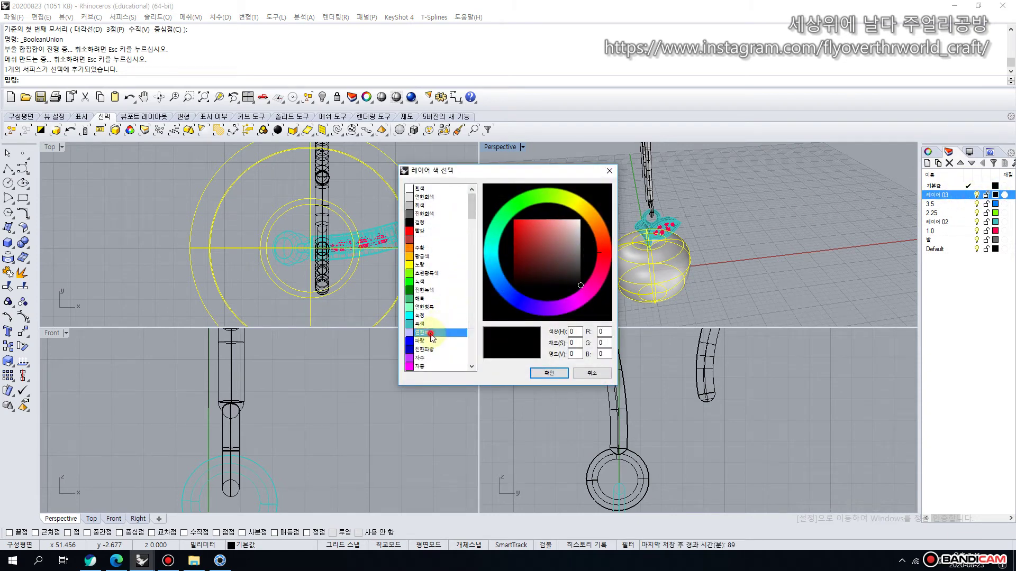
click(549, 373)
right_click(951, 196)
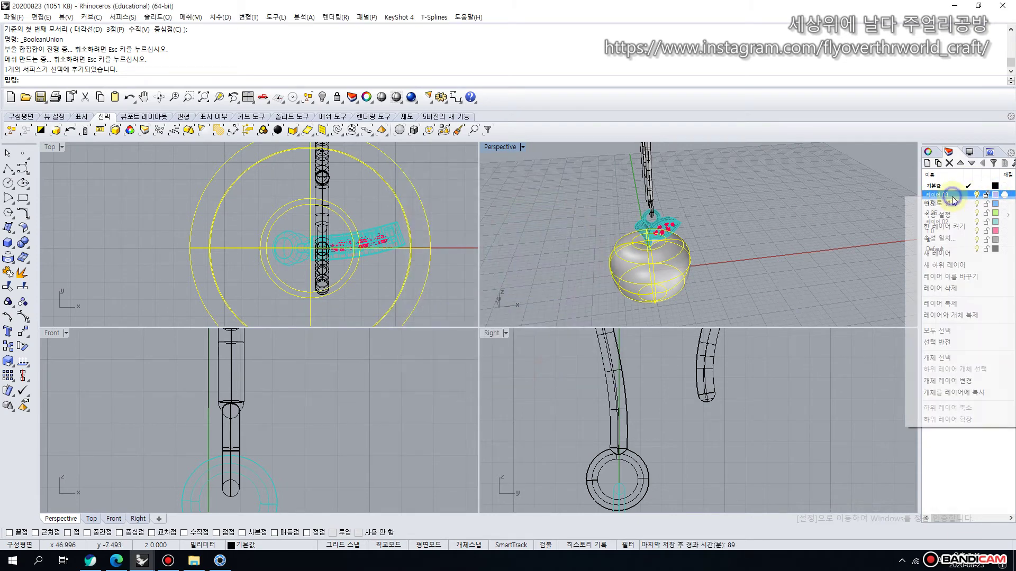
click(940, 382)
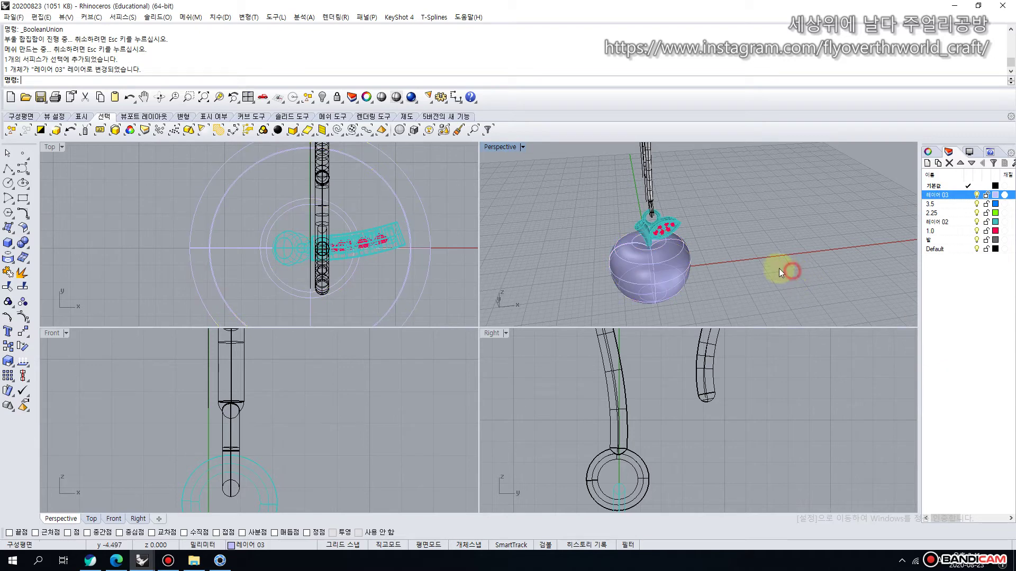
Mirror a copy of the whole apple earring across a line parallel to the Y axis beside the apple in the top view.
scroll(774, 266, down, 5)
right_drag(746, 284, 649, 172)
drag(649, 174, 719, 312)
scroll(380, 271, down, 6)
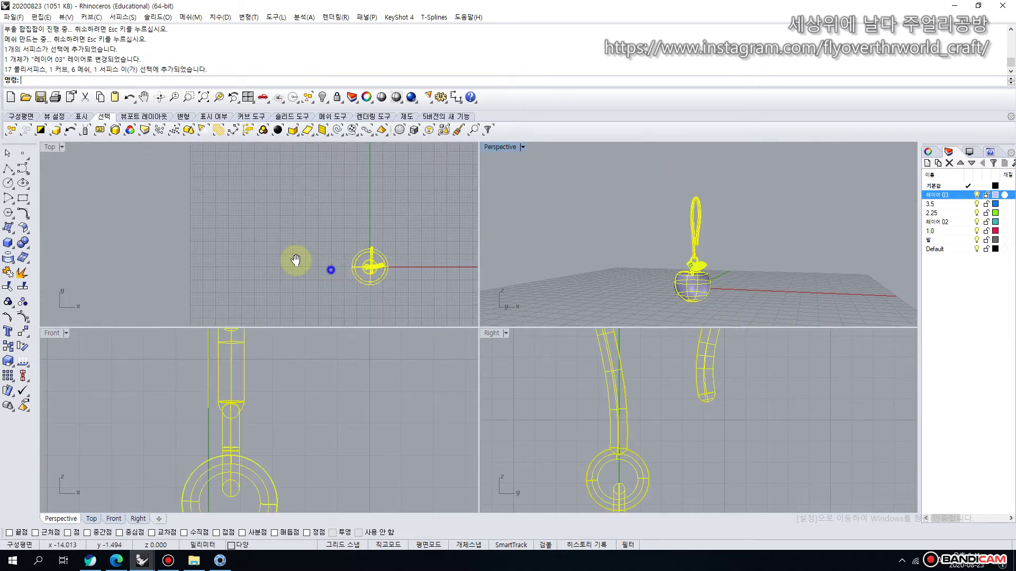
click(25, 338)
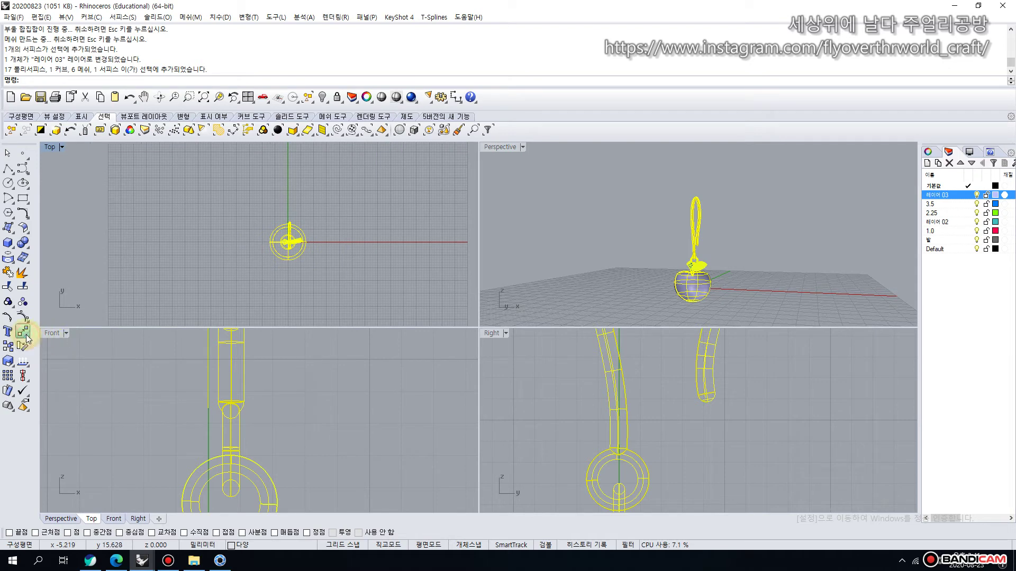
click(115, 337)
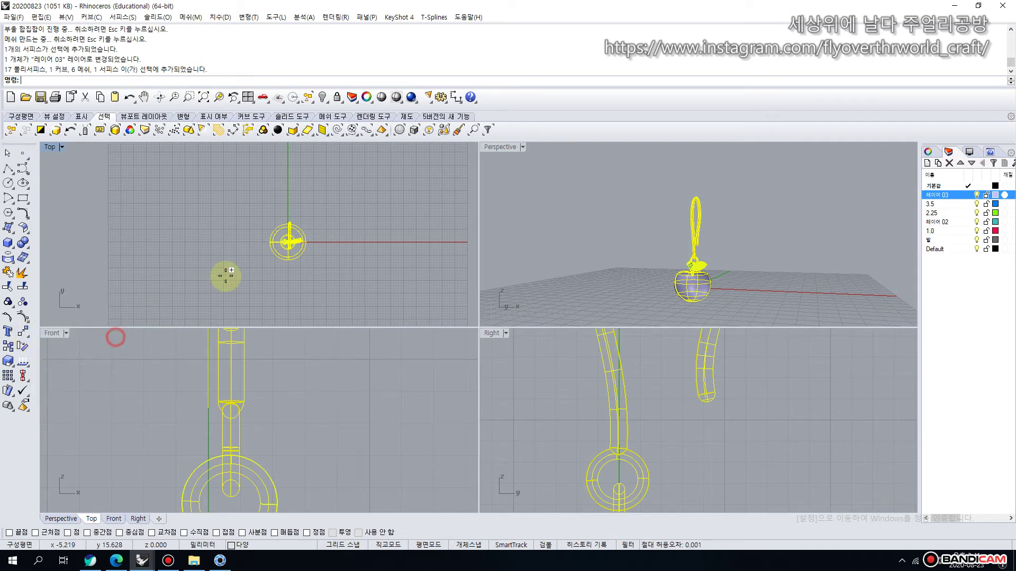
scroll(264, 175, up, 4)
click(290, 194)
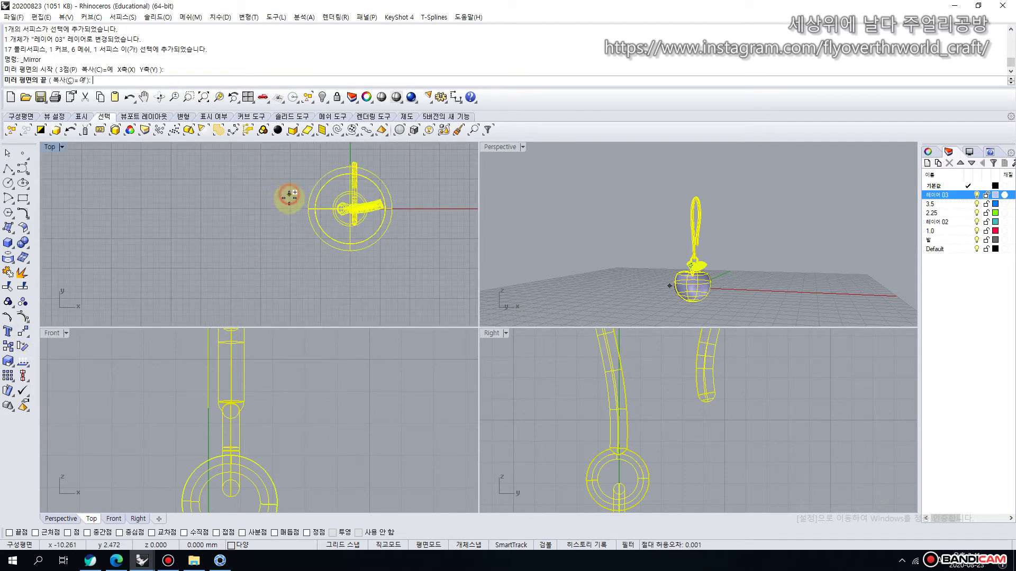
click(288, 247)
Try rotating the whole mirrored earring about the apple's centre in the top view, and undo the rotation.
drag(160, 156, 291, 267)
click(23, 347)
scroll(209, 291, down, 3)
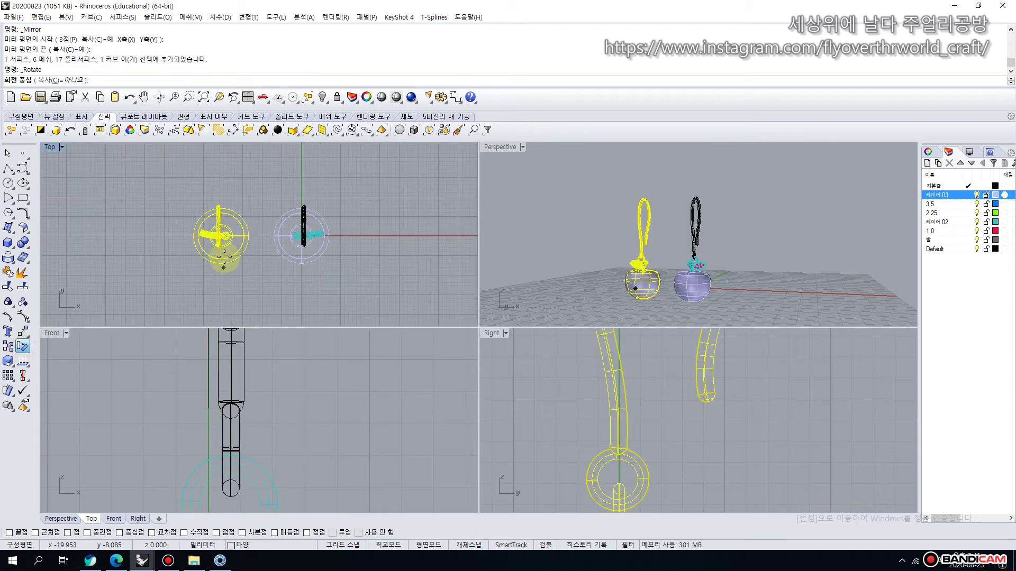
click(222, 236)
click(222, 197)
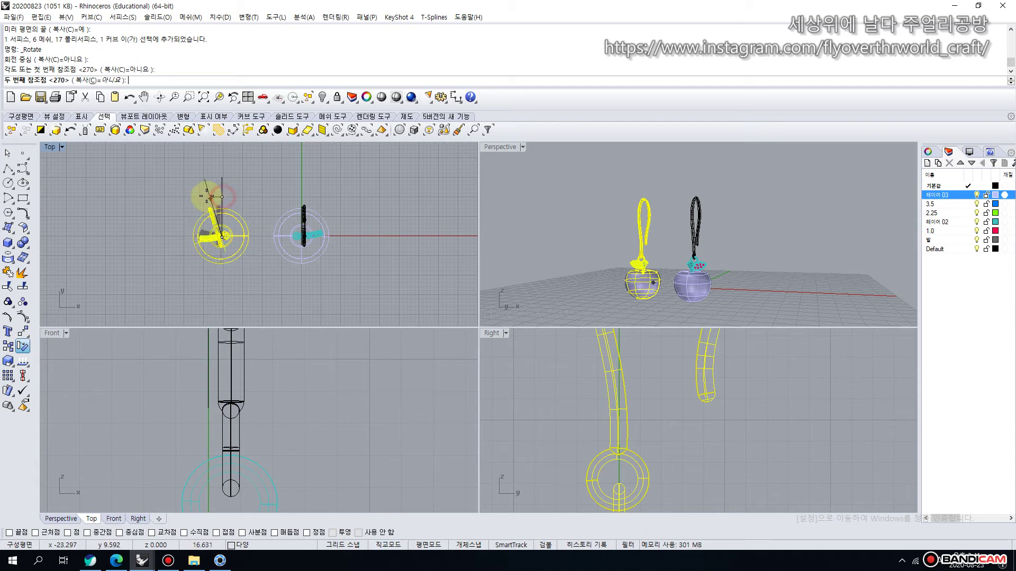
click(155, 222)
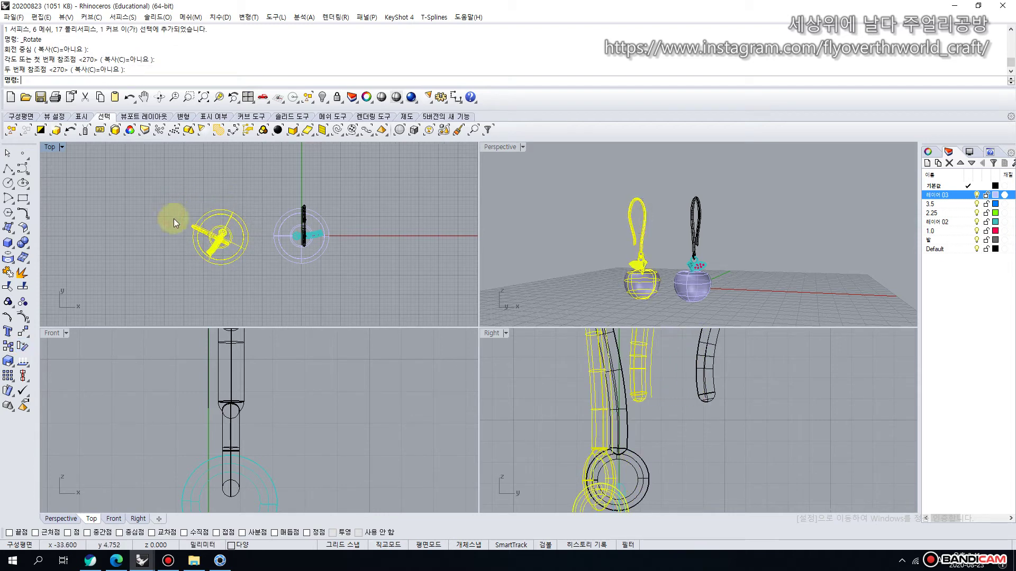
key(Escape)
click(627, 236)
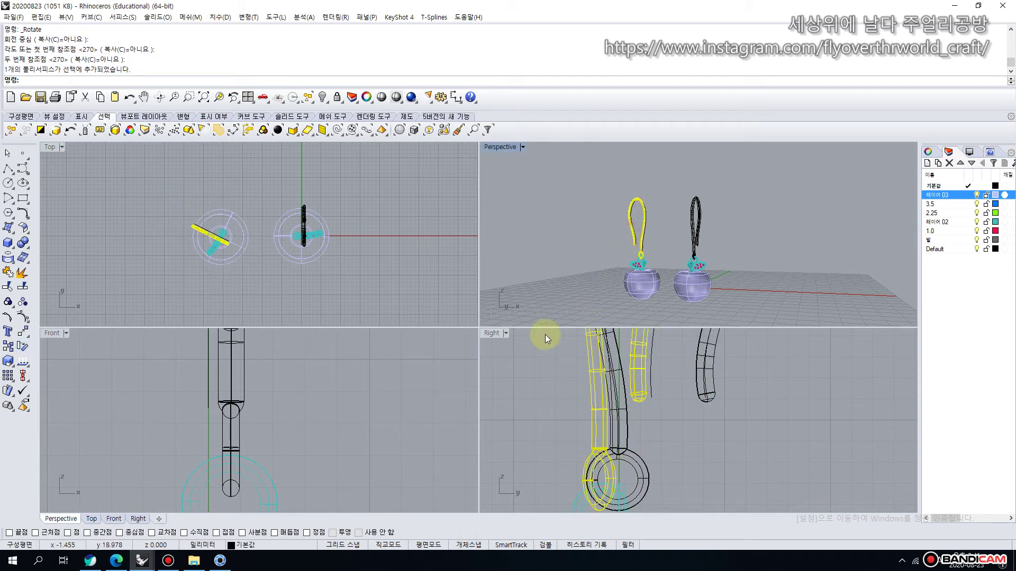
key(ctrl+z)
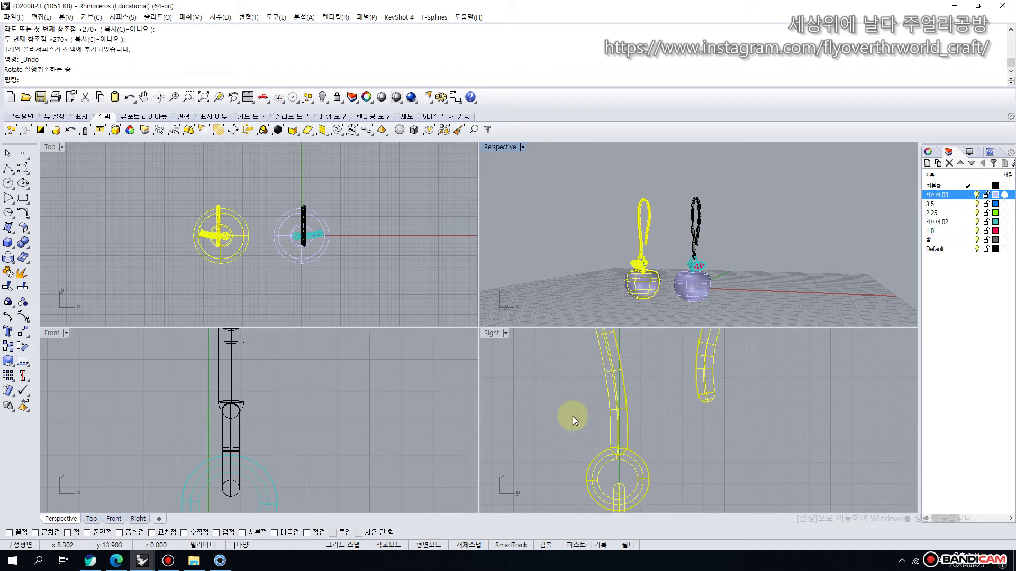
scroll(572, 416, down, 6)
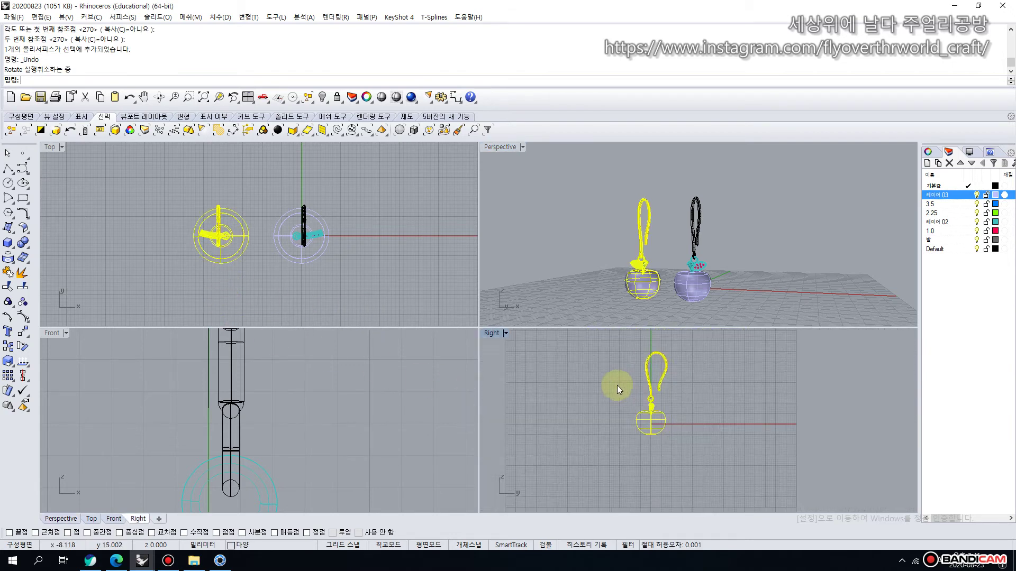
right_drag(617, 385, 615, 401)
click(32, 348)
scroll(601, 427, up, 5)
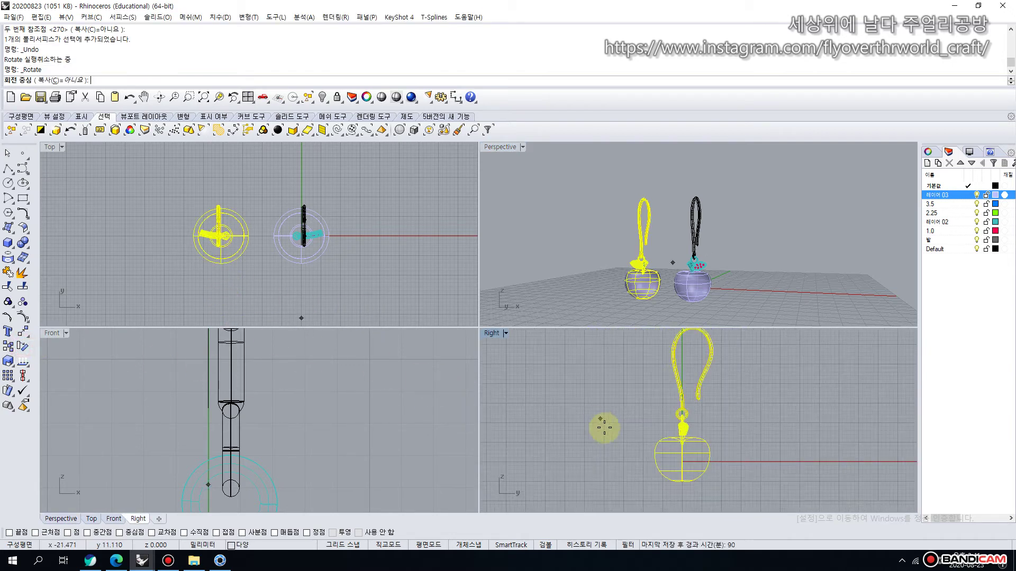
click(707, 415)
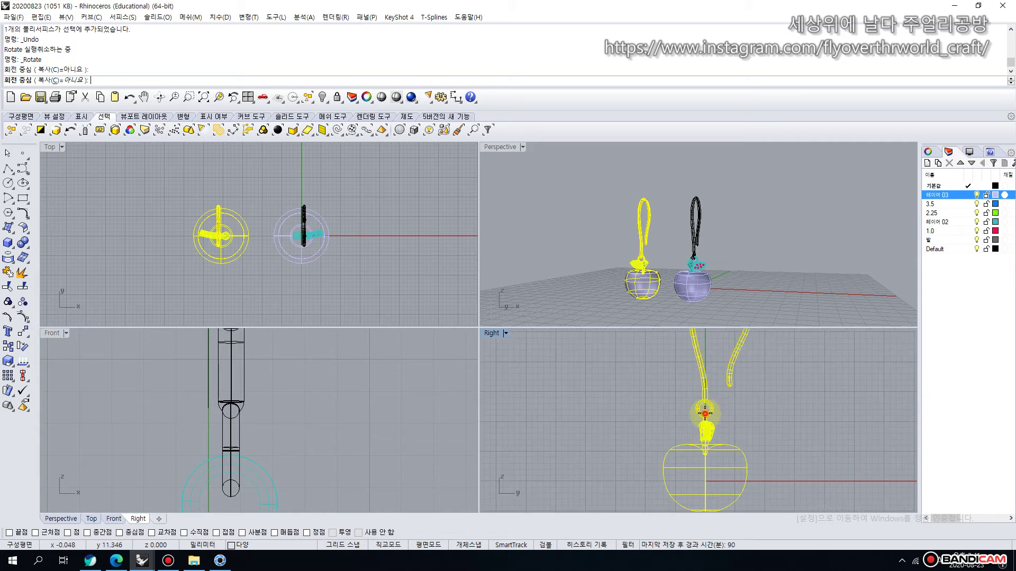
click(705, 374)
key(ctrl+z)
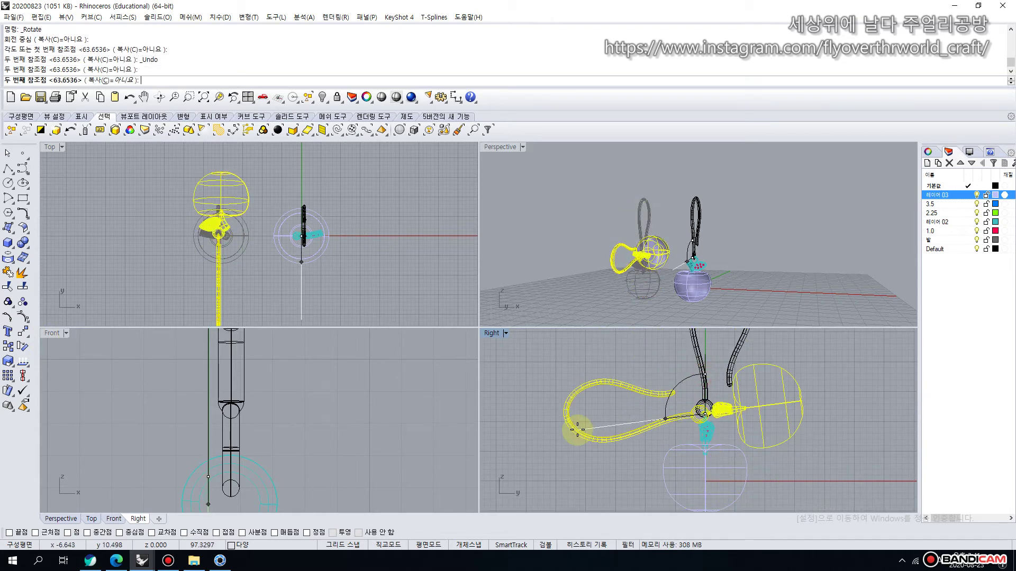
right_click(591, 417)
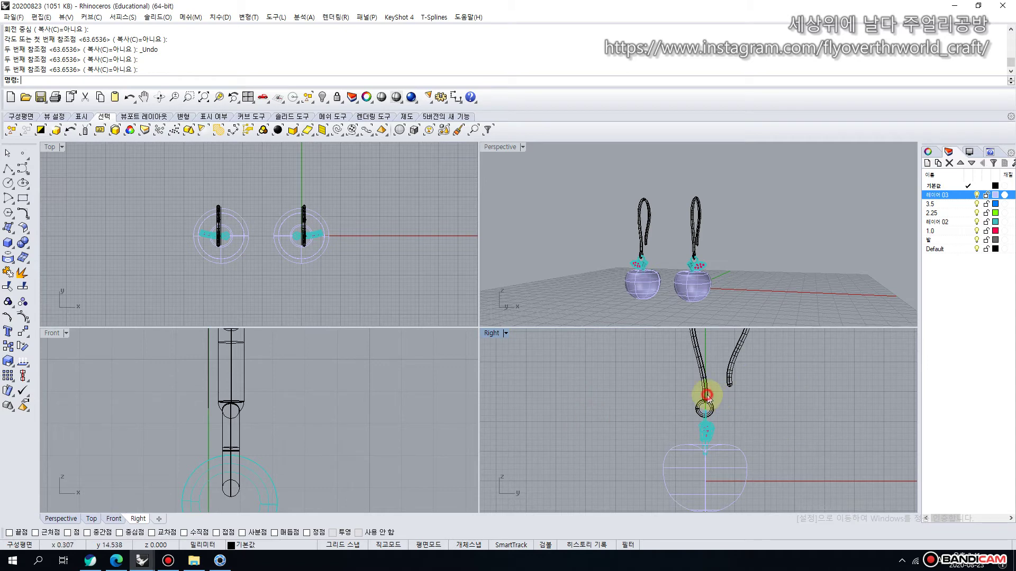
Select all remaining curves inside the two hooks and delete them.
click(707, 395)
click(738, 421)
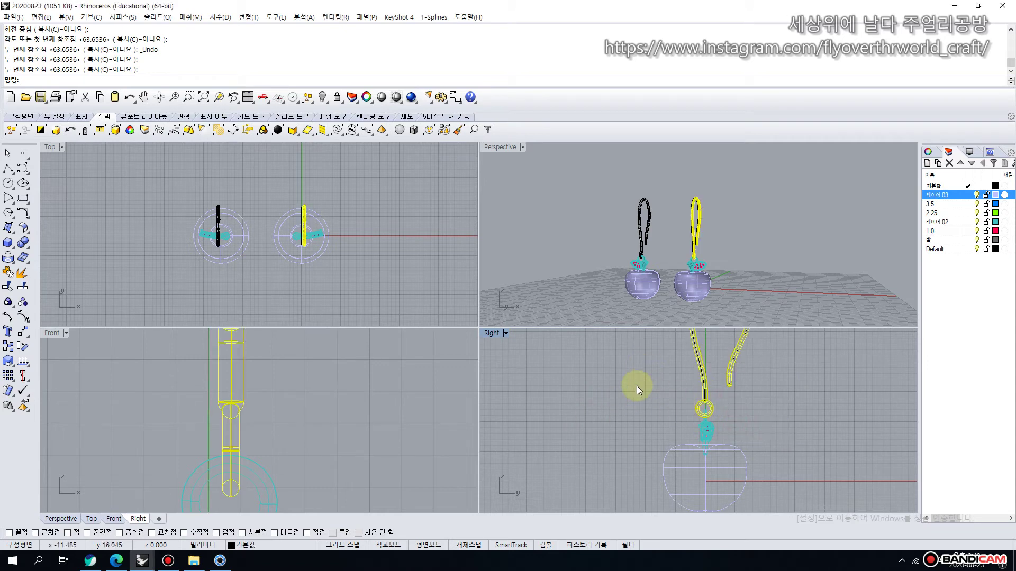
click(636, 385)
click(643, 234)
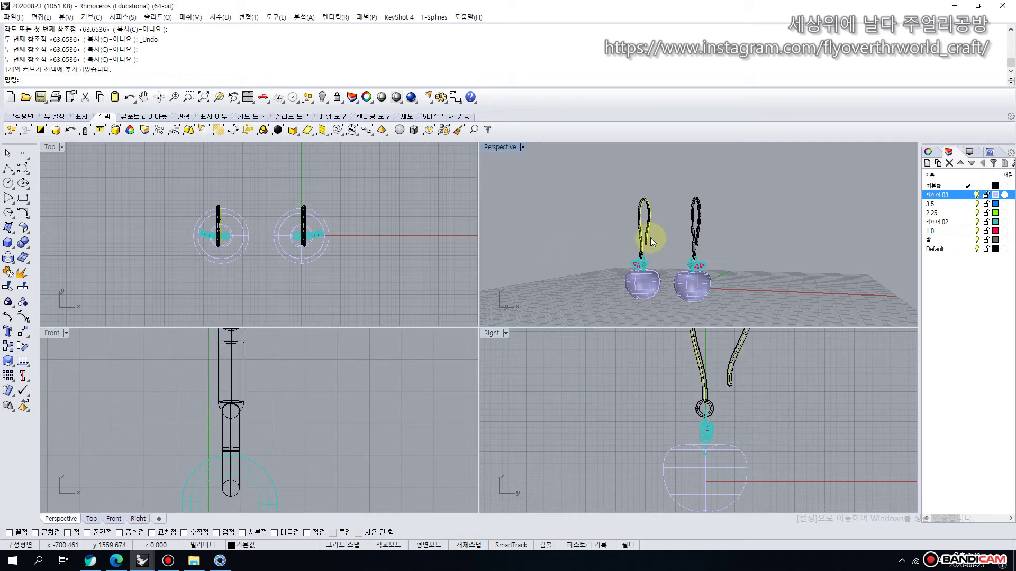
click(336, 131)
key(Delete)
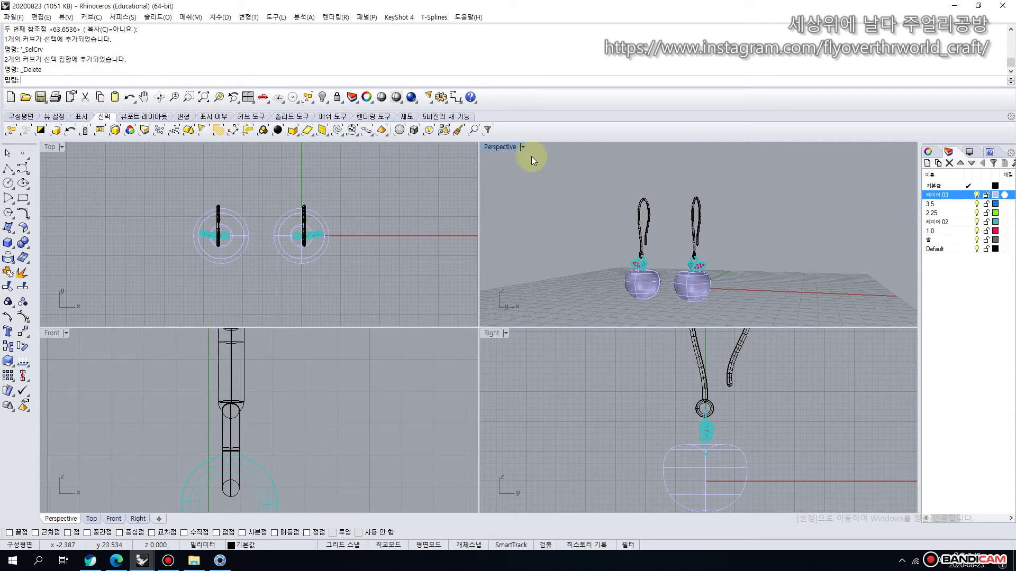
Rotate the mirrored earring's hook about 132° around its ring in the right view so it swings down, and shift it slightly.
click(638, 222)
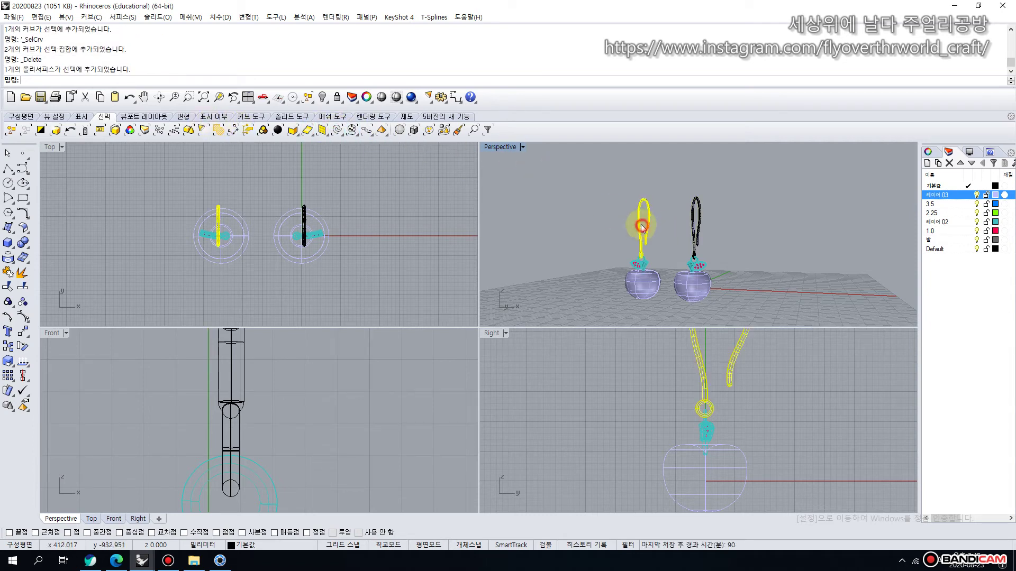
click(23, 346)
scroll(721, 418, up, 4)
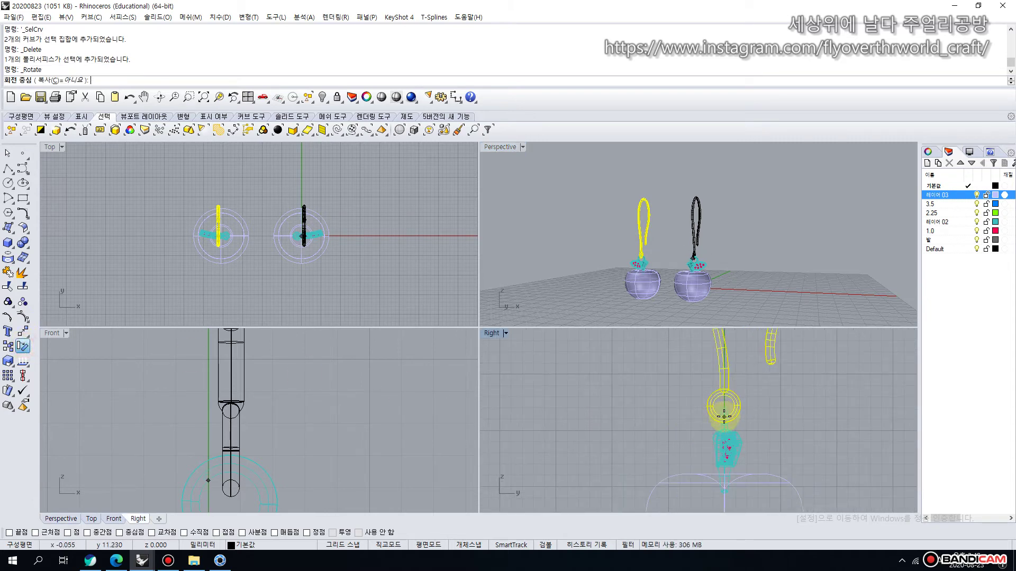
click(724, 417)
click(724, 366)
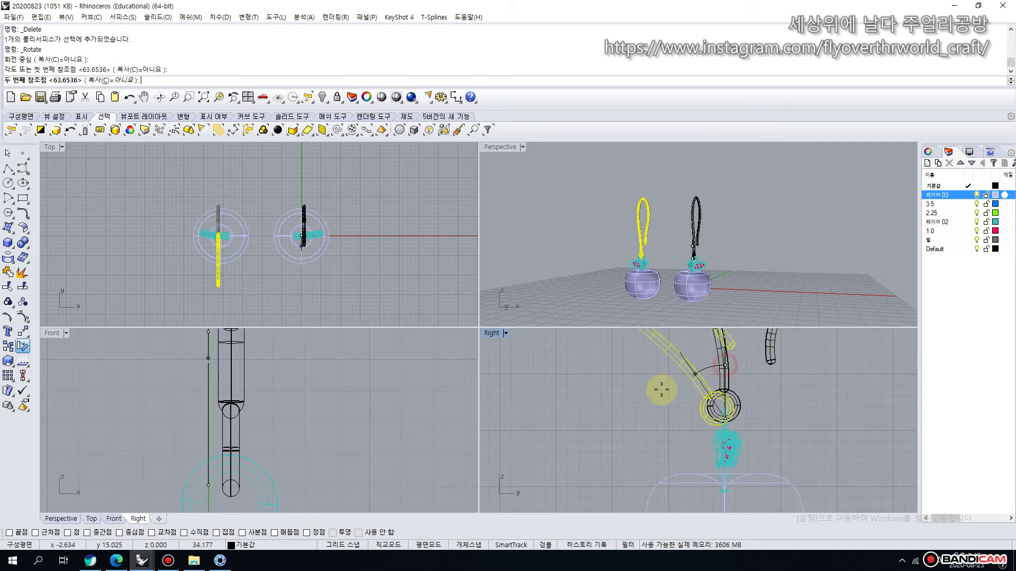
mouse_move(650, 475)
right_down()
mouse_move(657, 405)
mouse_move(643, 413)
right_up()
click(661, 412)
drag(664, 413, 668, 394)
Tilt the mirrored earring's hook about 23° around its ring in the front view and nudge it into the apple's hanging ring.
scroll(231, 237, up, 5)
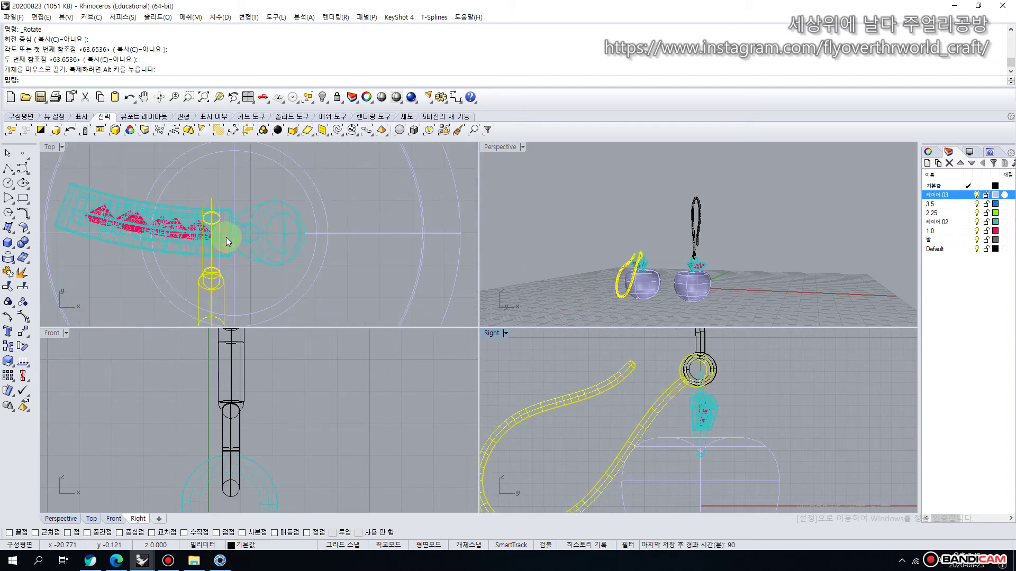
scroll(227, 237, up, 3)
scroll(237, 418, down, 5)
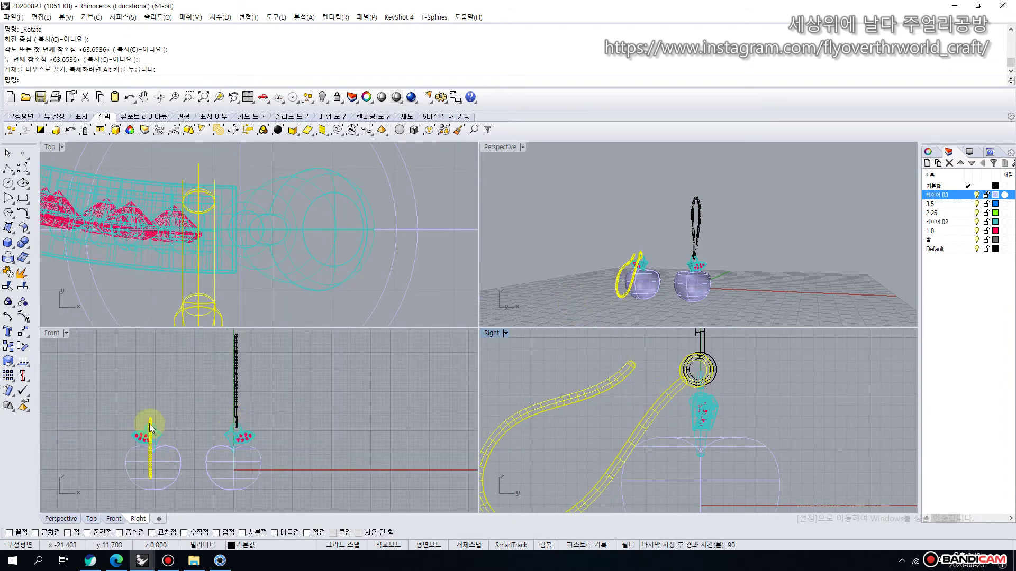
scroll(151, 428, up, 6)
click(23, 350)
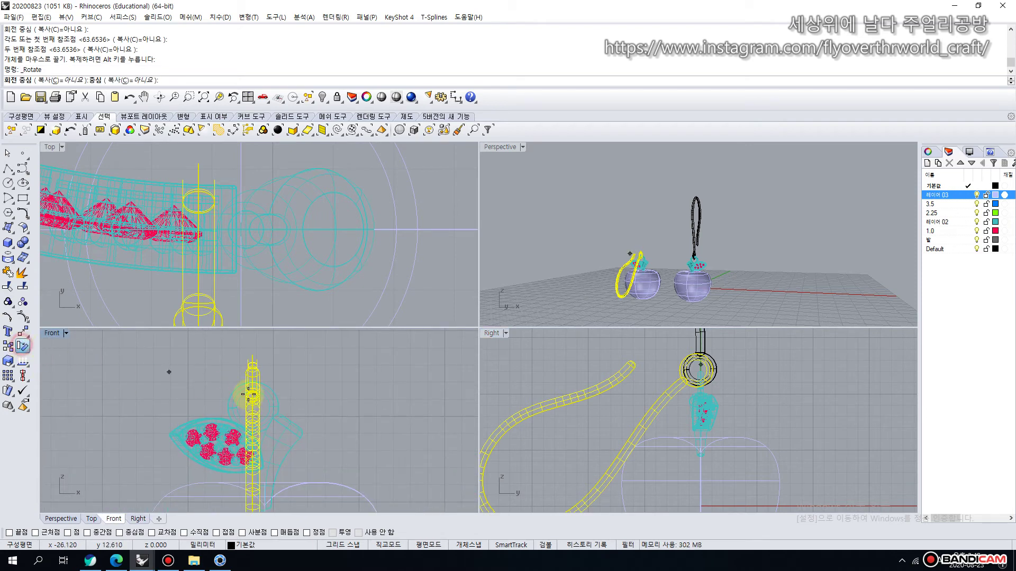
click(251, 392)
click(252, 363)
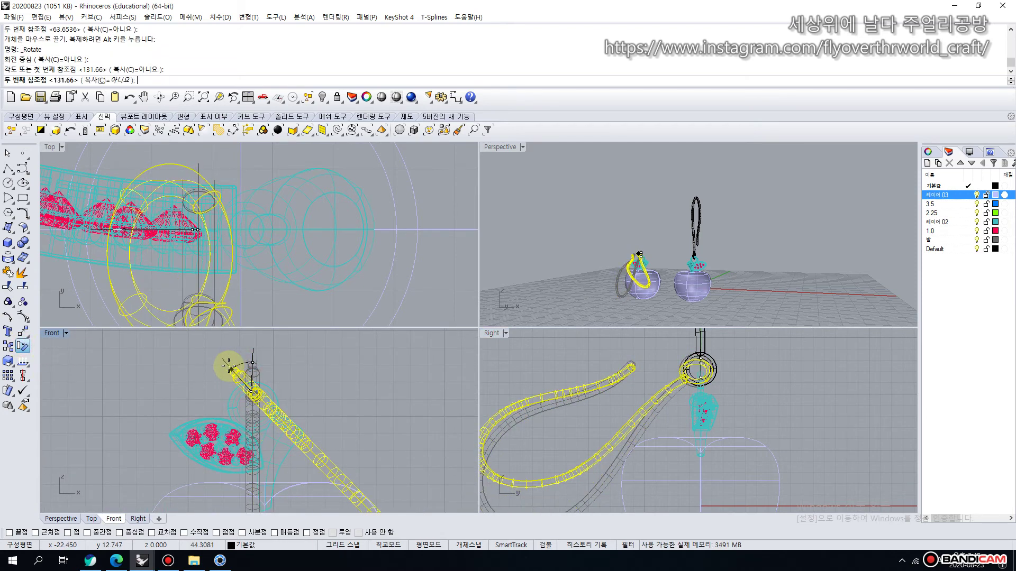
click(238, 384)
drag(239, 384, 227, 381)
click(640, 259)
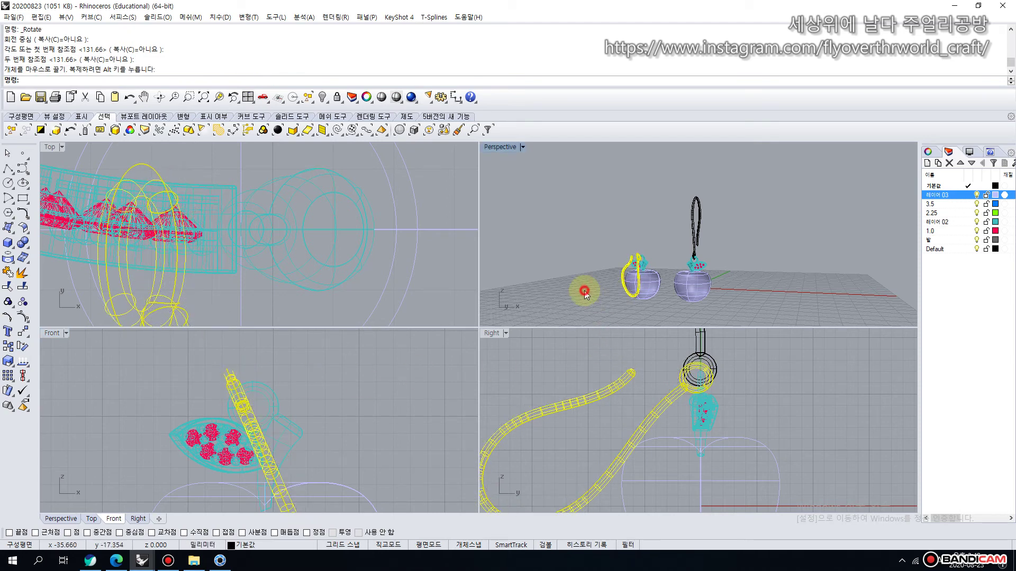
Select the whole mirrored earring and move it across the ground plane to stand diagonally in front of the upright earring.
scroll(641, 259, up, 5)
scroll(640, 260, up, 6)
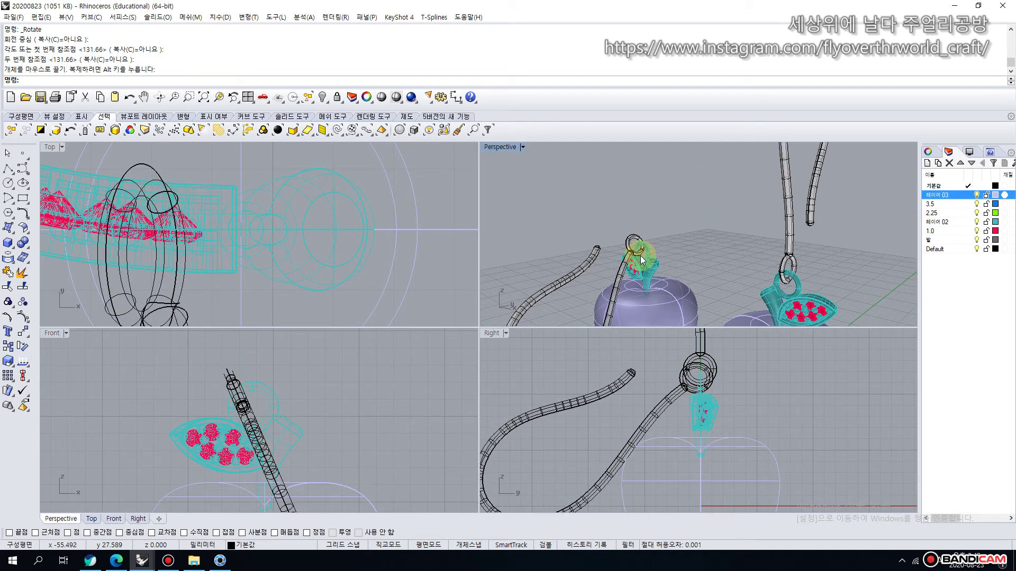
scroll(640, 260, down, 8)
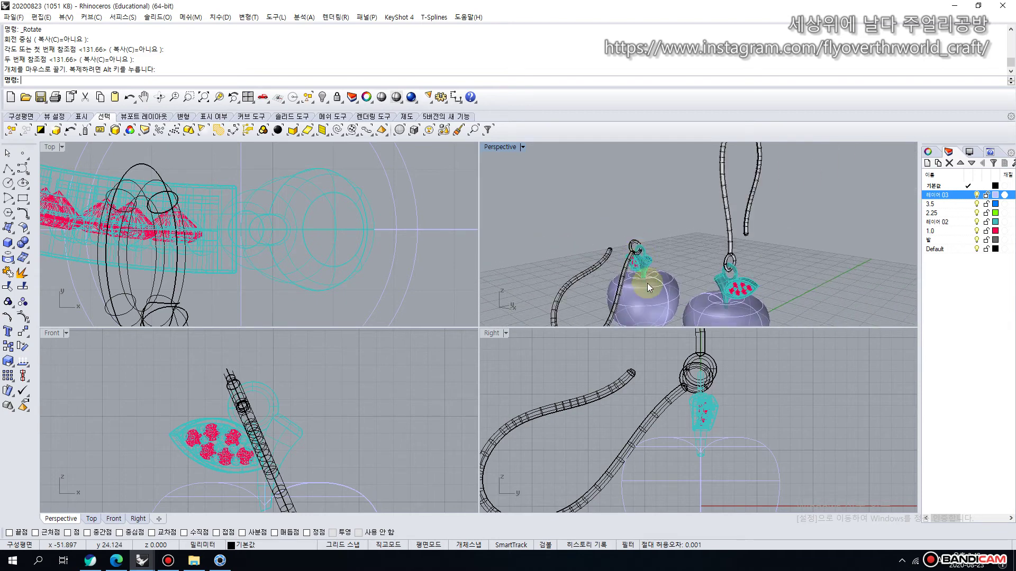
right_drag(646, 283, 681, 288)
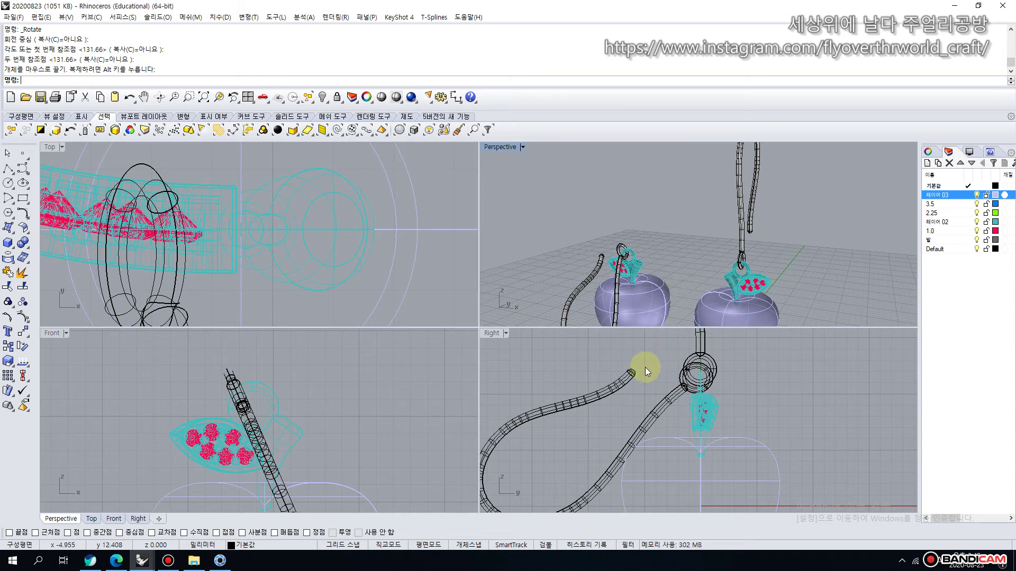
scroll(656, 243, down, 4)
right_drag(664, 228, 605, 253)
drag(574, 200, 658, 311)
scroll(579, 264, down, 3)
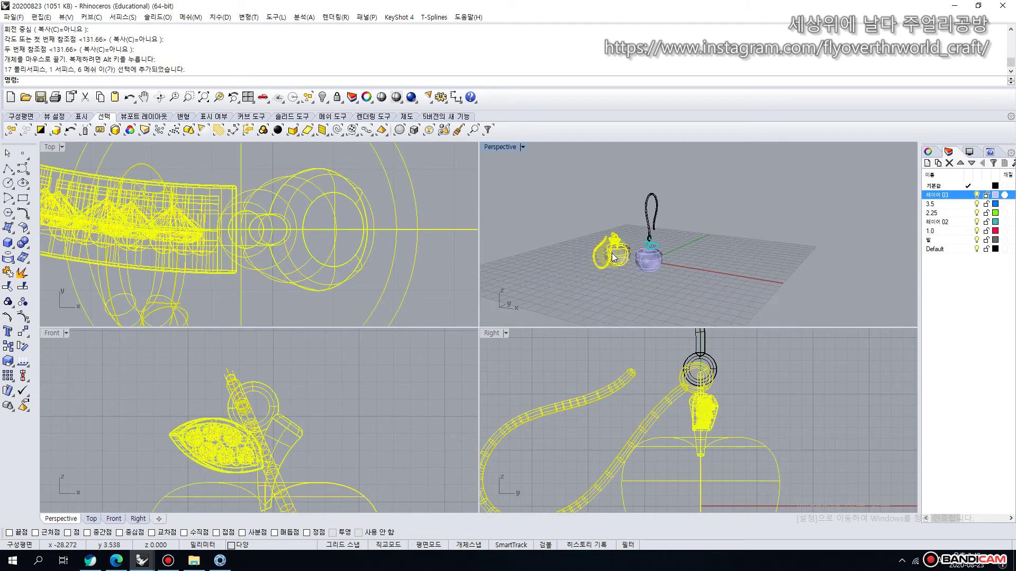
drag(614, 257, 616, 235)
key(Escape)
Rotate the whole mirrored earring about 96° counterclockwise around its apple's centre in the top view.
scroll(638, 252, up, 4)
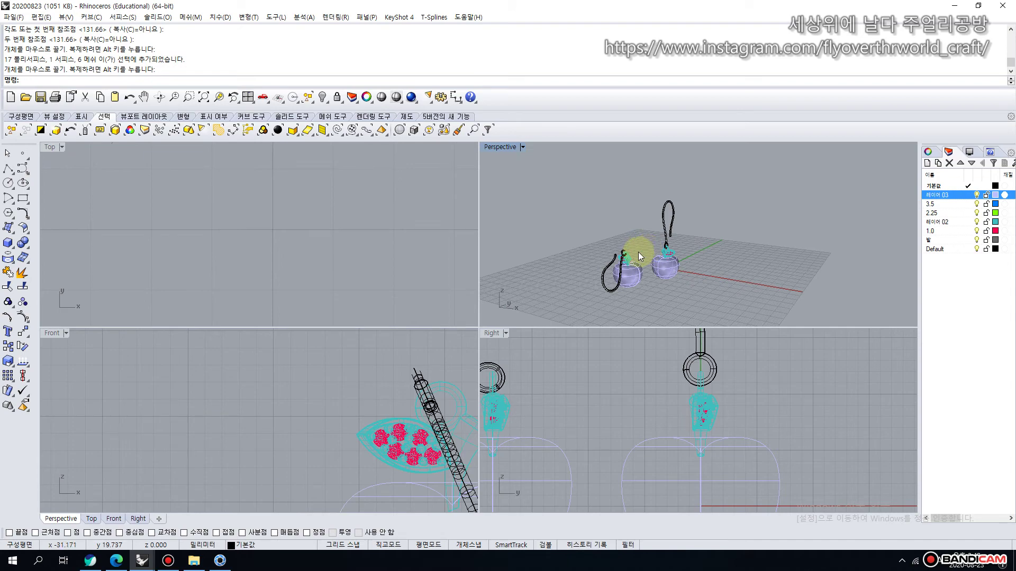
double_click(509, 146)
right_drag(415, 352, 449, 338)
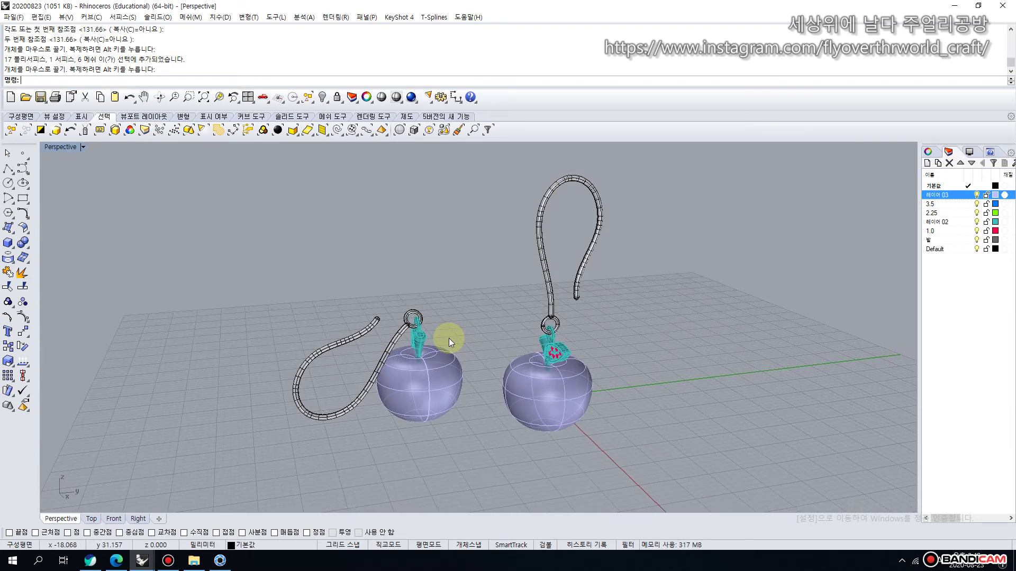
drag(368, 357, 481, 455)
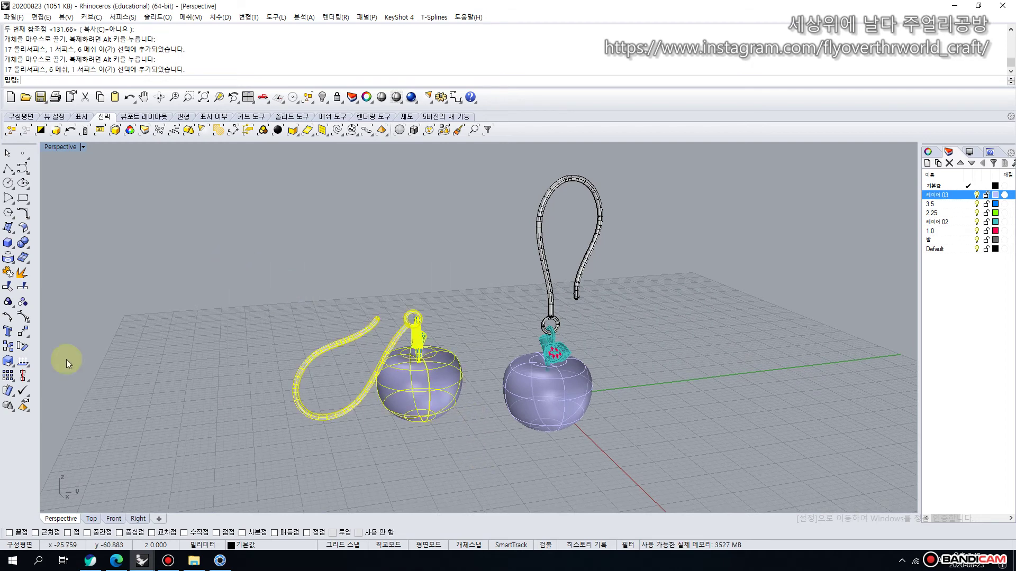
click(23, 346)
double_click(65, 150)
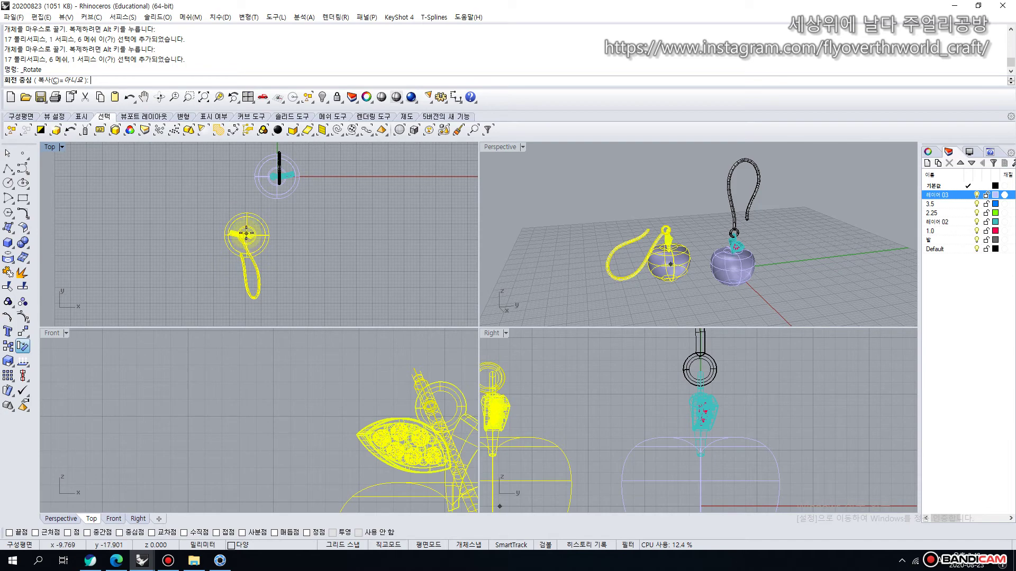
click(246, 234)
click(246, 204)
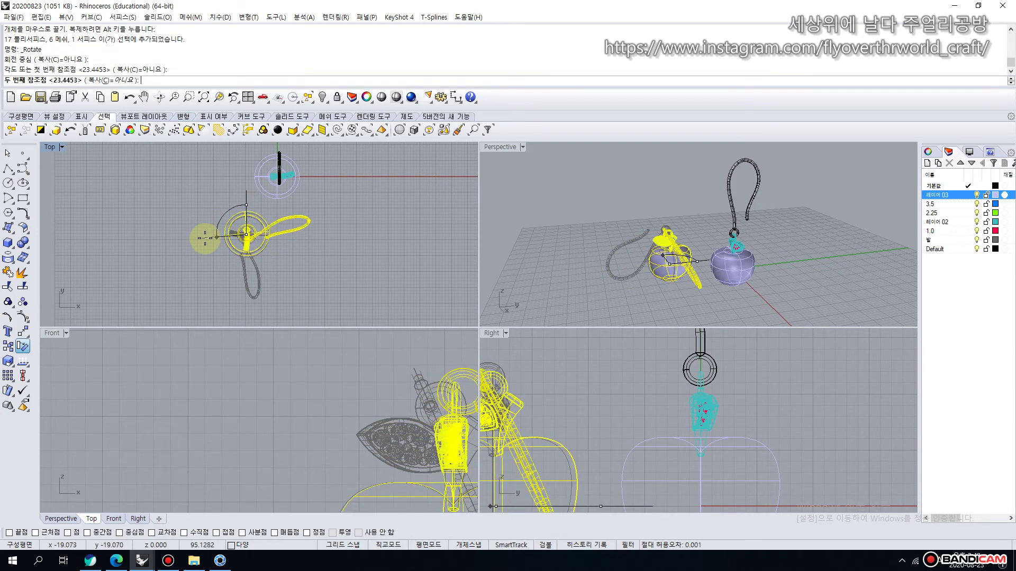
click(205, 238)
Rotate the mirrored earring's hook about 219° around its ring in the front view so it swings away from the upright earring.
click(621, 271)
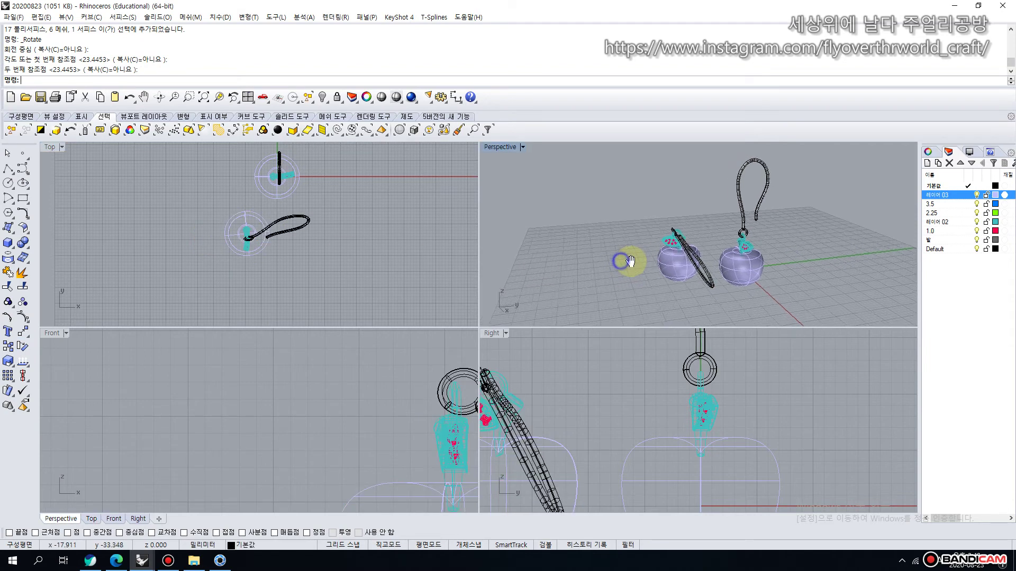
double_click(504, 152)
right_drag(508, 218, 502, 259)
click(516, 421)
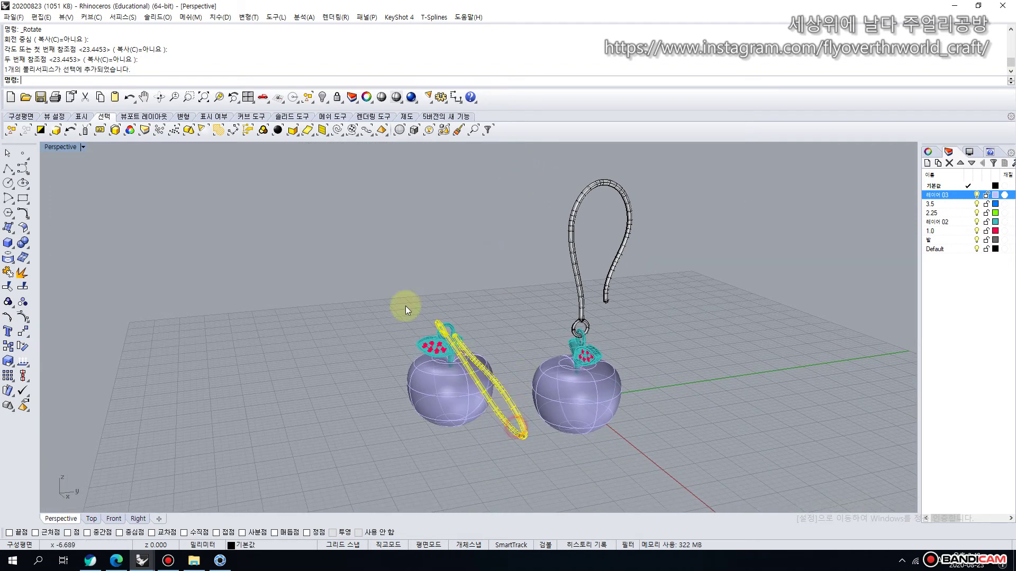
double_click(67, 149)
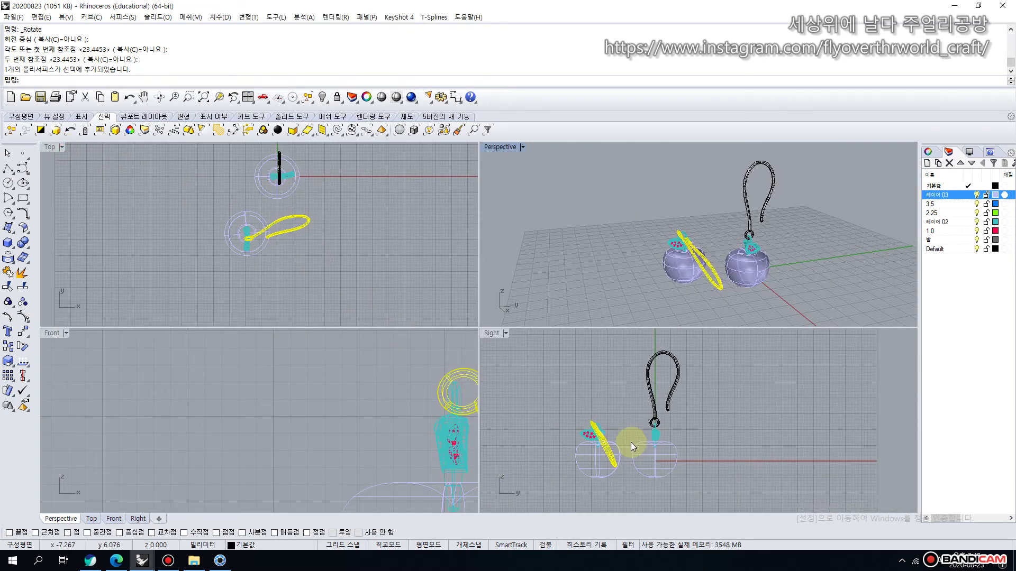
scroll(414, 436, down, 5)
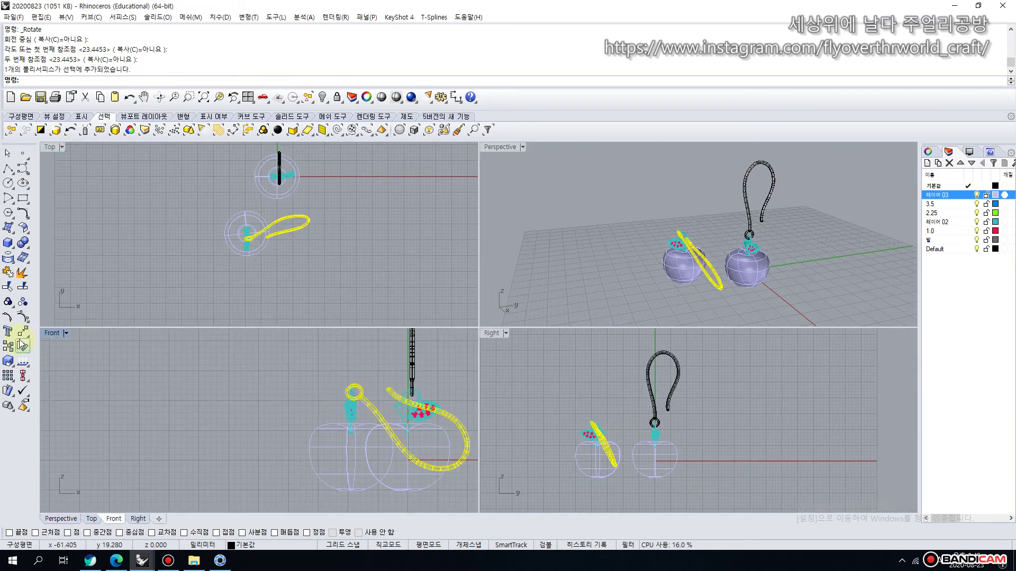
click(22, 346)
click(350, 393)
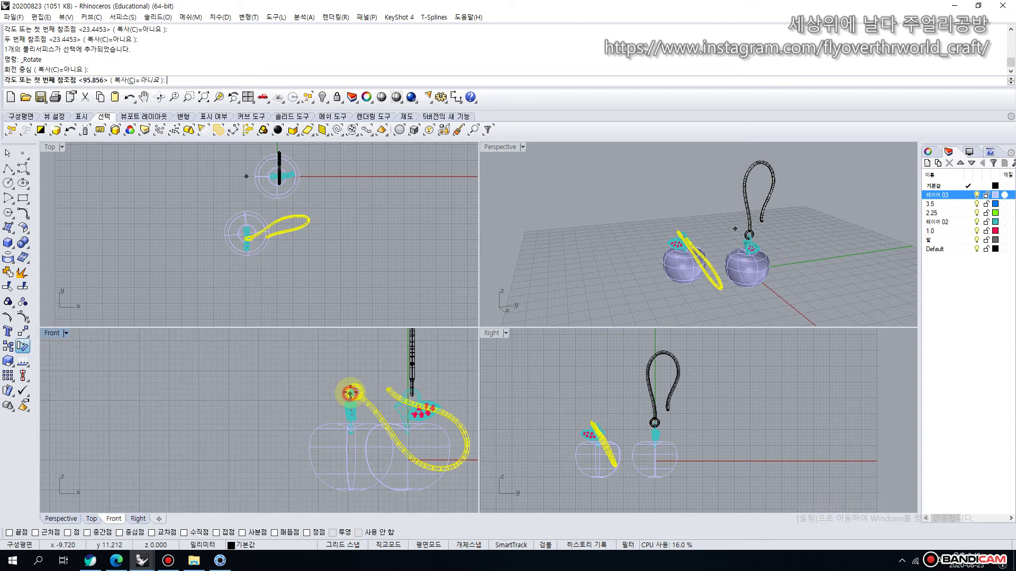
click(430, 393)
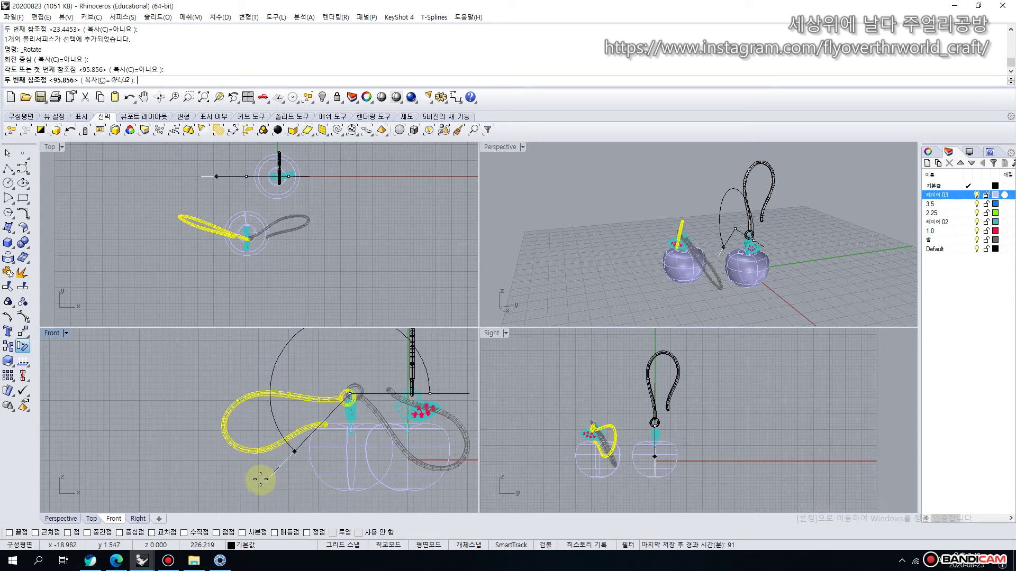
click(243, 474)
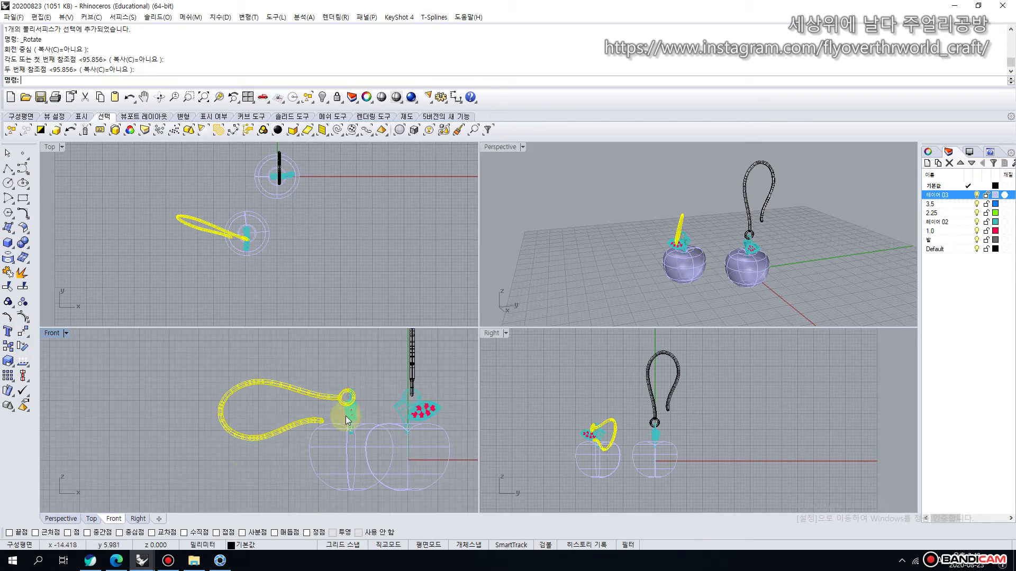
Shift the rotated hook slightly in the front and right views to line its ring up with the apple's hanging ring.
scroll(344, 413, up, 3)
drag(349, 407, 350, 394)
scroll(246, 236, up, 5)
scroll(245, 243, up, 5)
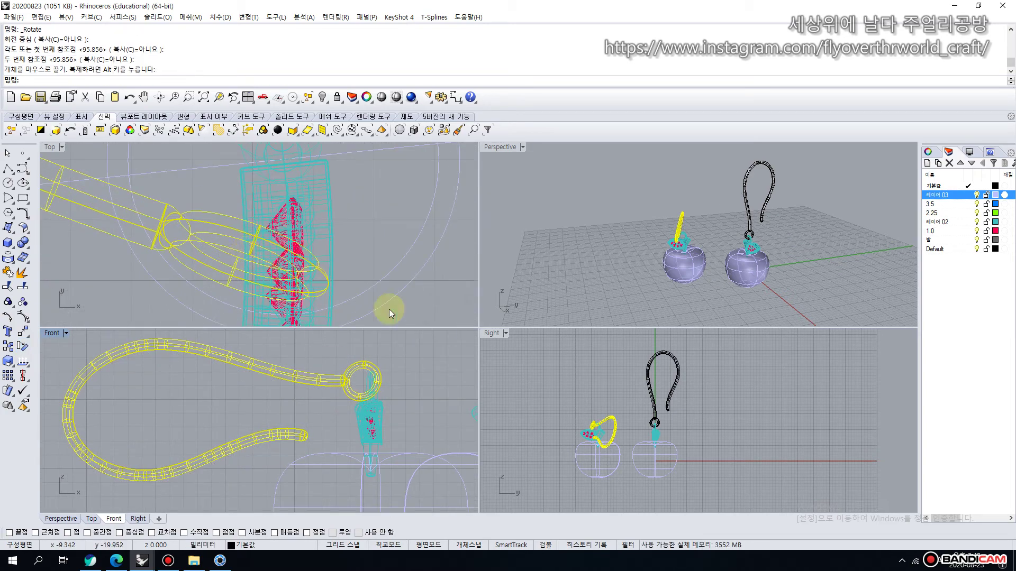
scroll(593, 429, up, 5)
drag(591, 411, 612, 414)
Nudge the mirrored earring's hook in the perspective view so its ring links with the hanging ring above the leaf.
click(670, 240)
scroll(624, 214, up, 6)
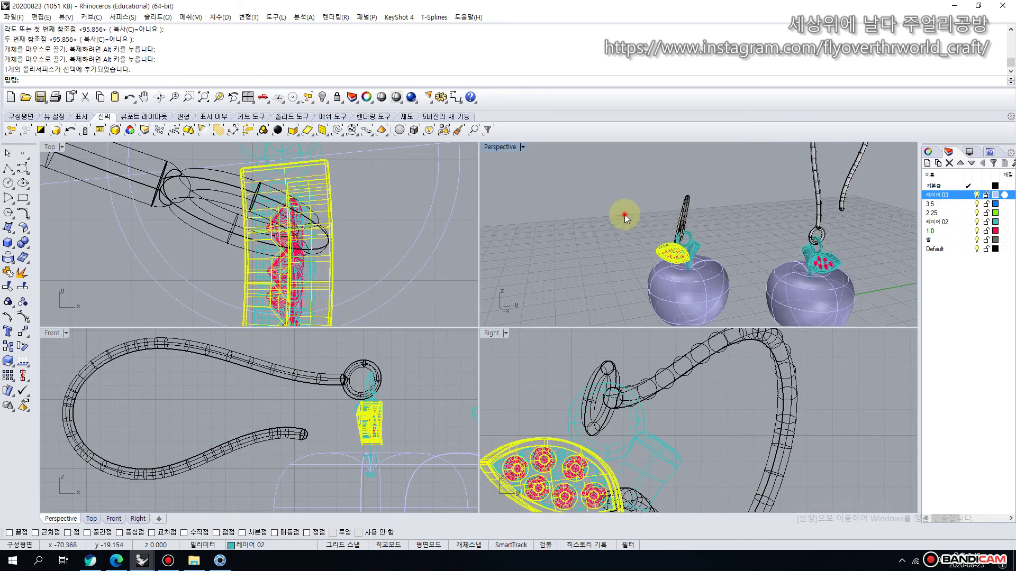
key(Escape)
scroll(686, 233, up, 3)
click(687, 229)
drag(688, 228, 699, 237)
right_drag(601, 211, 695, 237)
key(Escape)
click(695, 237)
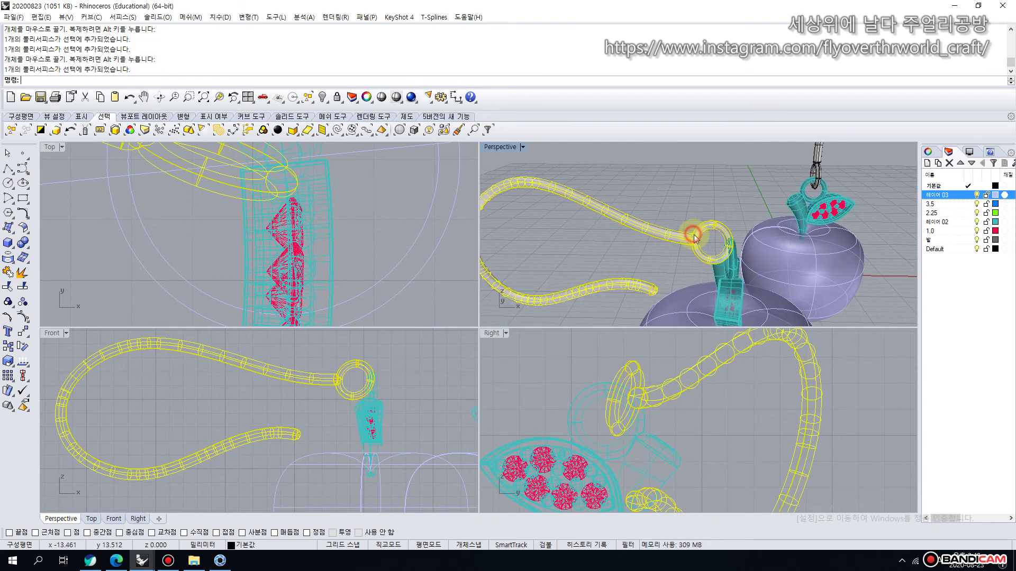
drag(699, 234, 699, 233)
key(Escape)
Rotate the mirrored earring's hook about 28° clockwise around the base of its ring in the right view to lower it, and deselect it.
right_drag(715, 194, 682, 194)
scroll(644, 246, down, 5)
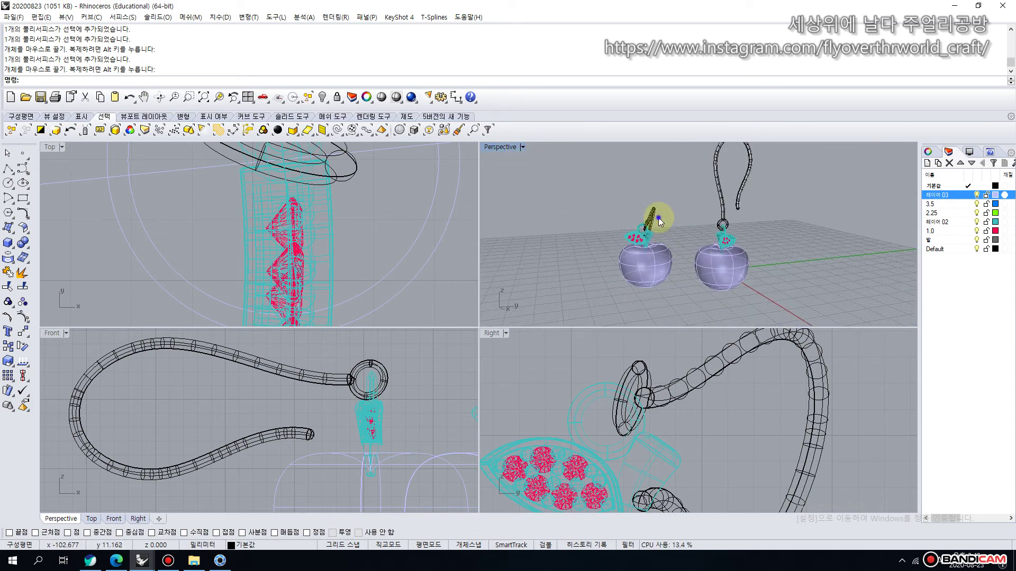
right_drag(660, 221, 630, 217)
click(666, 218)
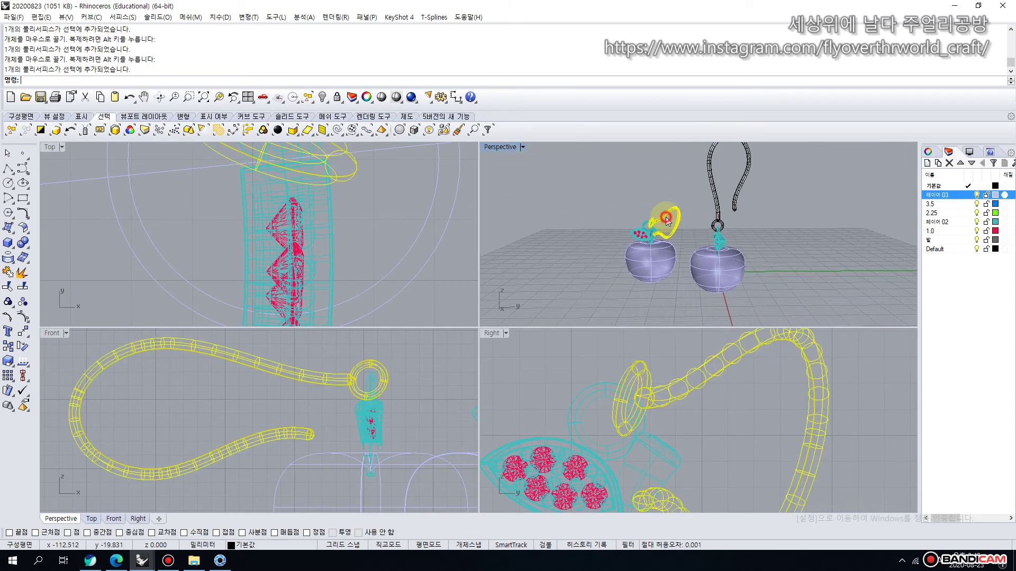
click(23, 347)
click(627, 420)
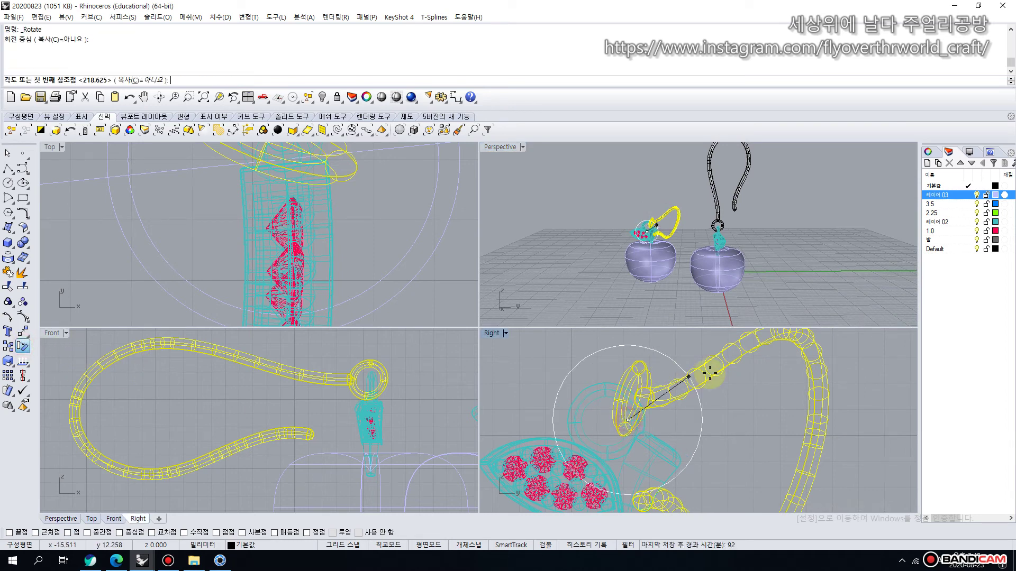
click(723, 362)
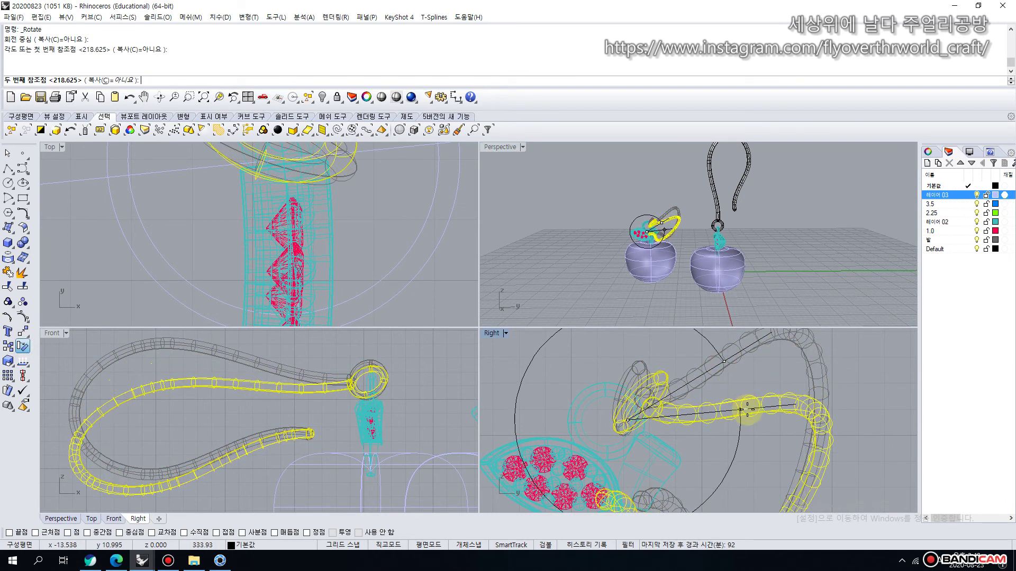
click(746, 415)
click(576, 281)
right_drag(576, 281, 595, 272)
Enlarge the perspective view of both earrings and save the model as a new Rhino 5 file named 20200823-1.
double_click(505, 149)
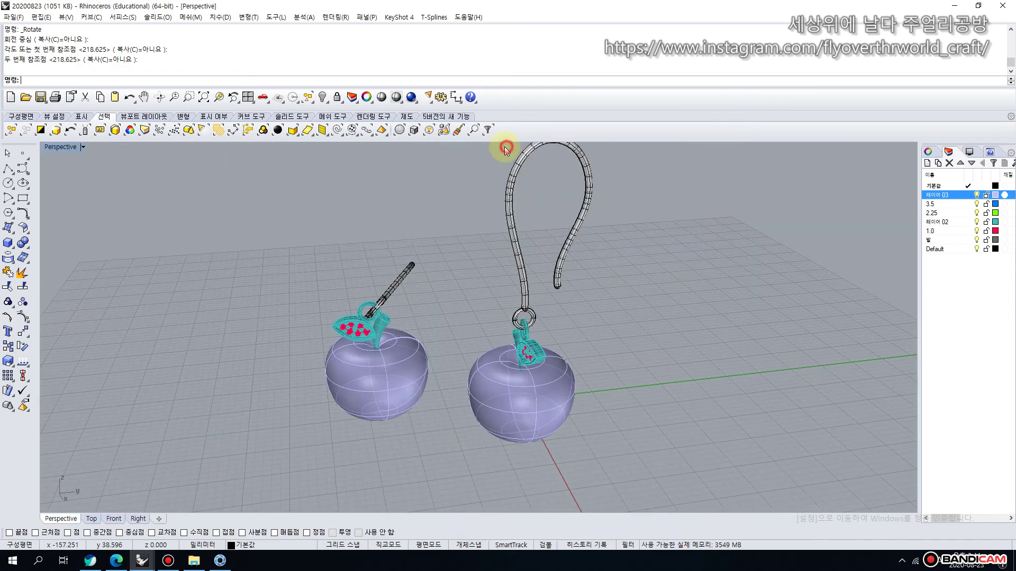
mouse_move(385, 279)
right_down()
mouse_move(390, 302)
mouse_move(417, 292)
mouse_move(398, 288)
right_up()
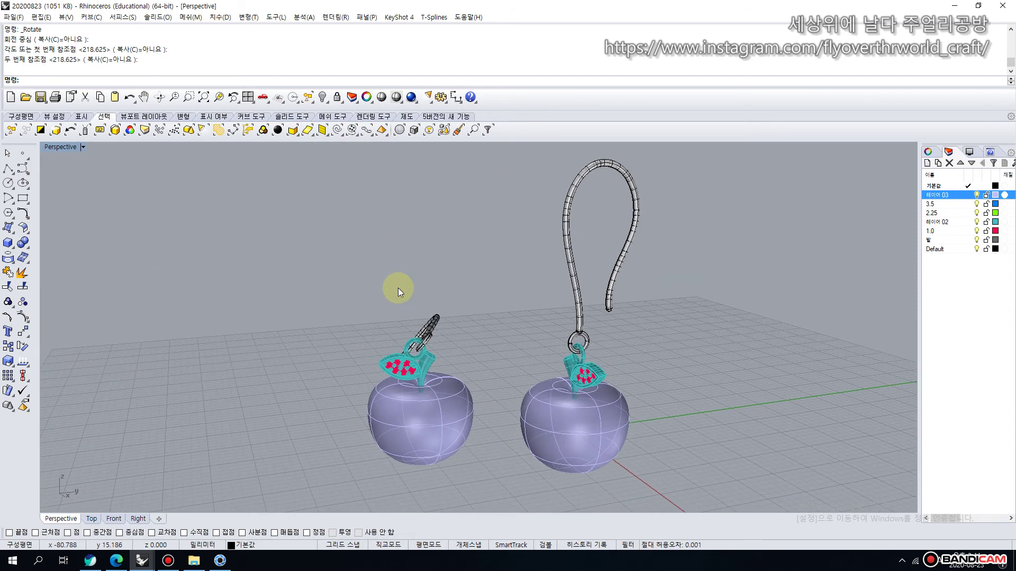
click(18, 17)
click(34, 101)
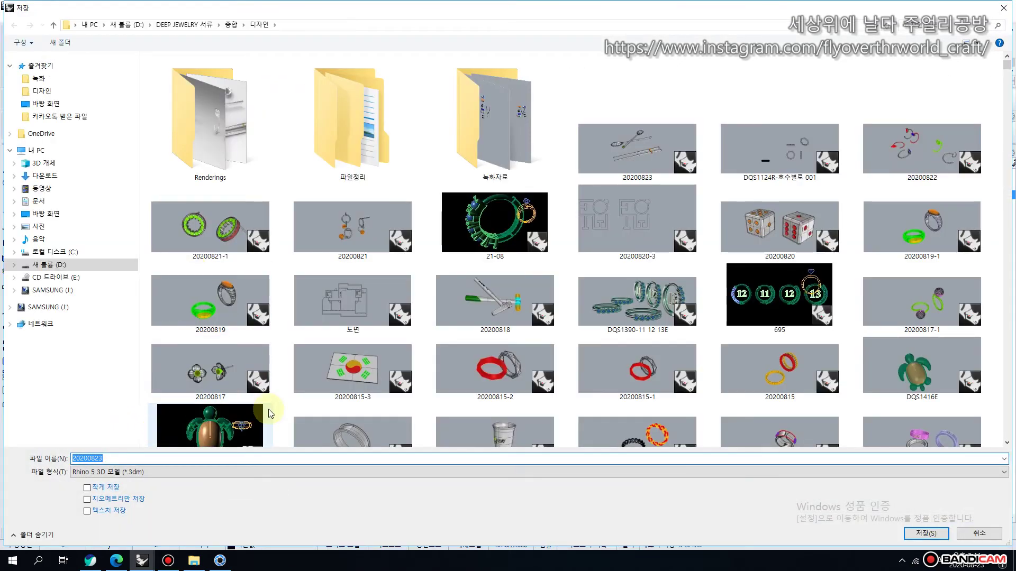
text(2020)
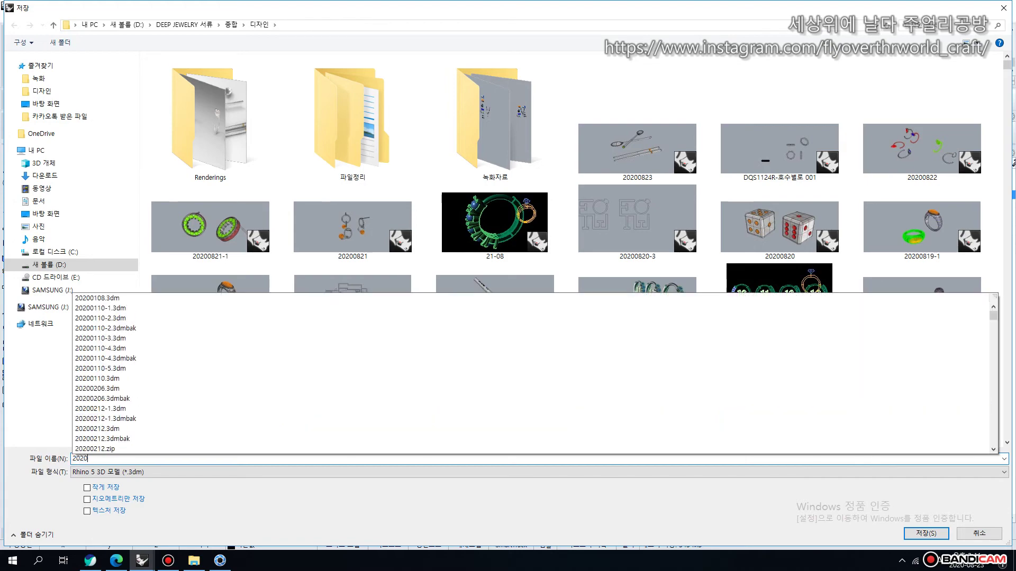
text(0823-1)
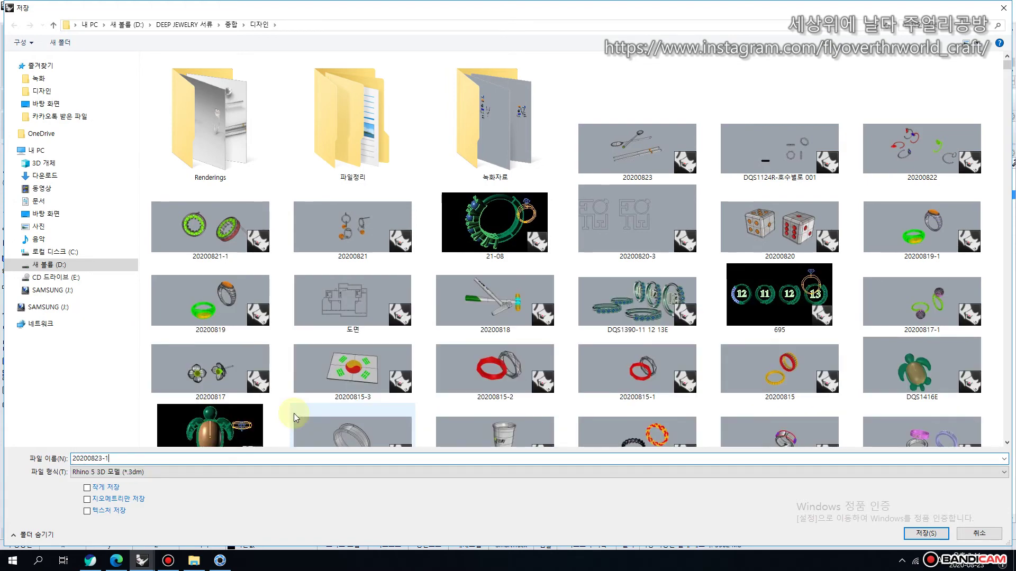
key(Return)
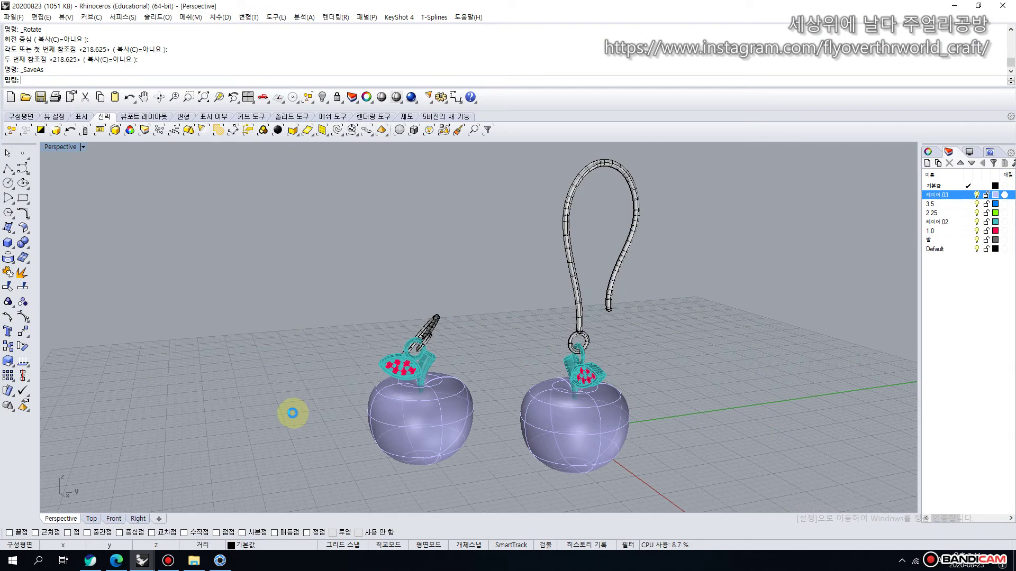
Switch to KeyShot, close the render options and replace the cutlery scene with a new empty one.
click(220, 561)
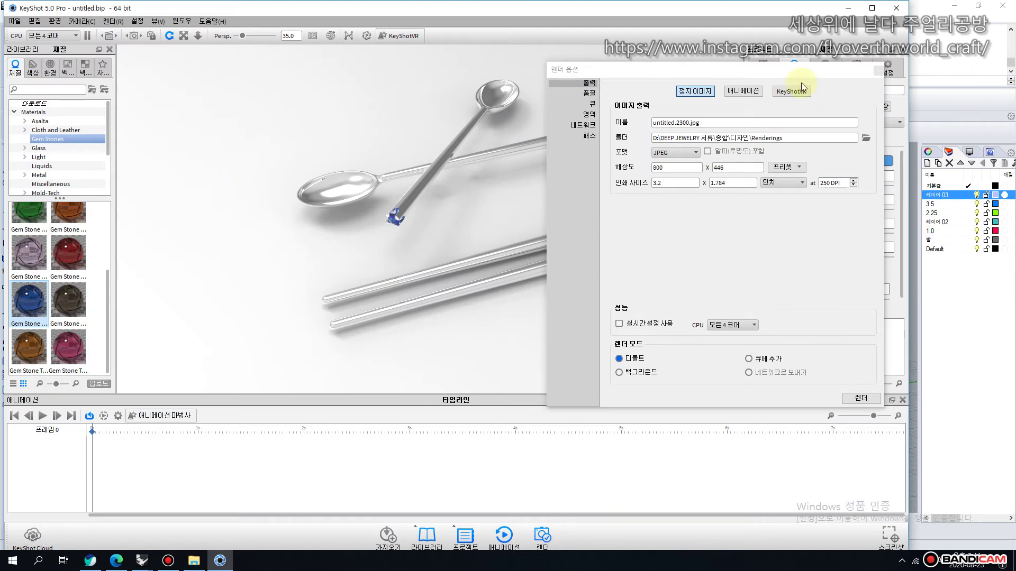
click(877, 72)
click(12, 21)
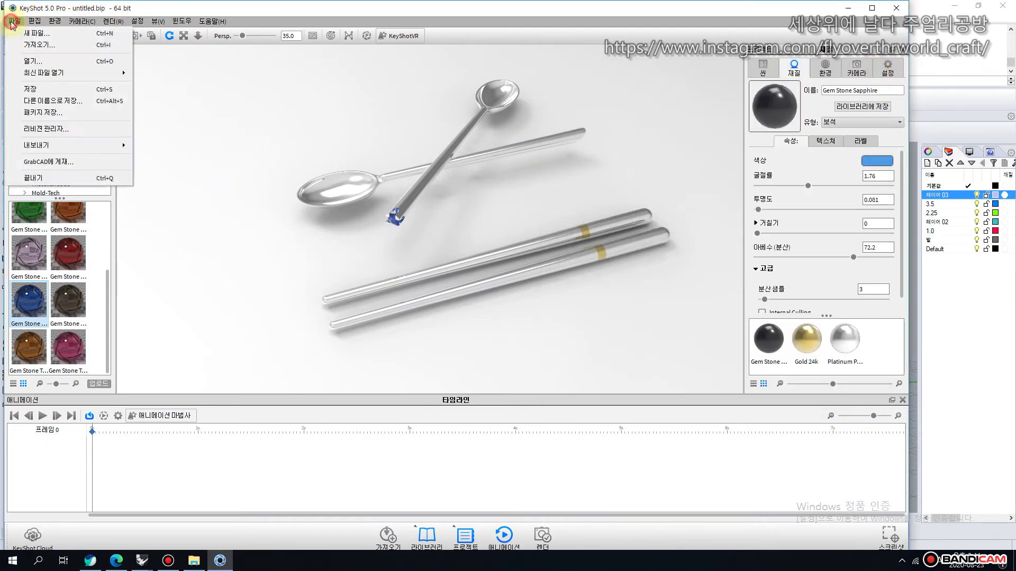
click(30, 34)
click(519, 281)
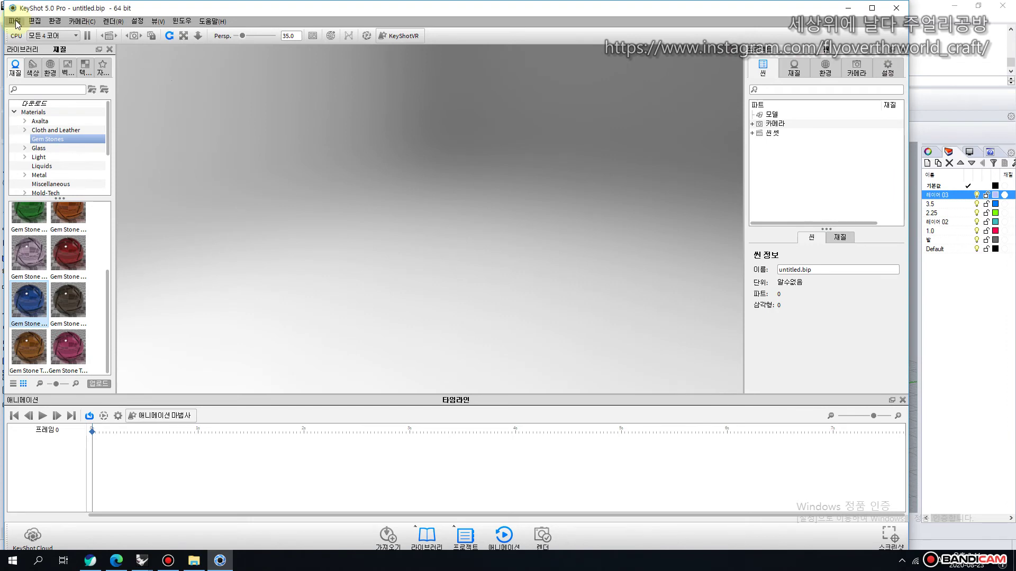
Import the 20200823-1 model from the 디자인 folder, keeping the camera and environment adjustment and NURBS data options enabled.
click(12, 21)
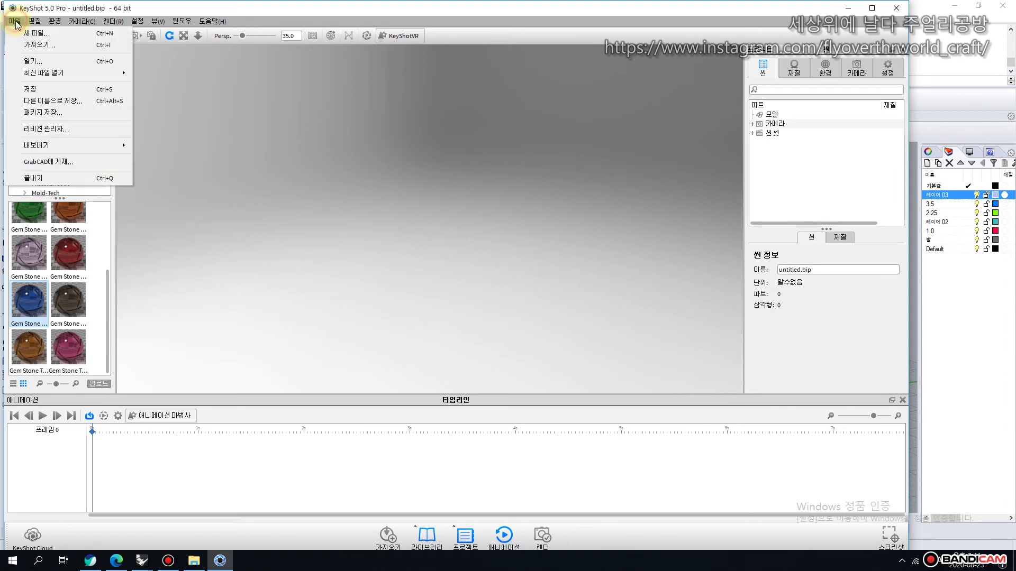
click(16, 62)
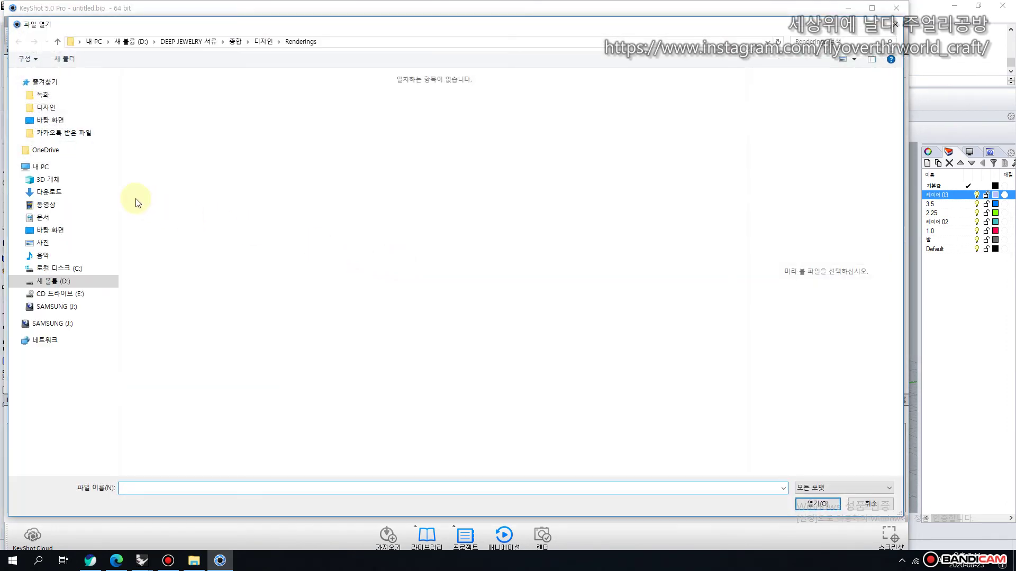
click(46, 107)
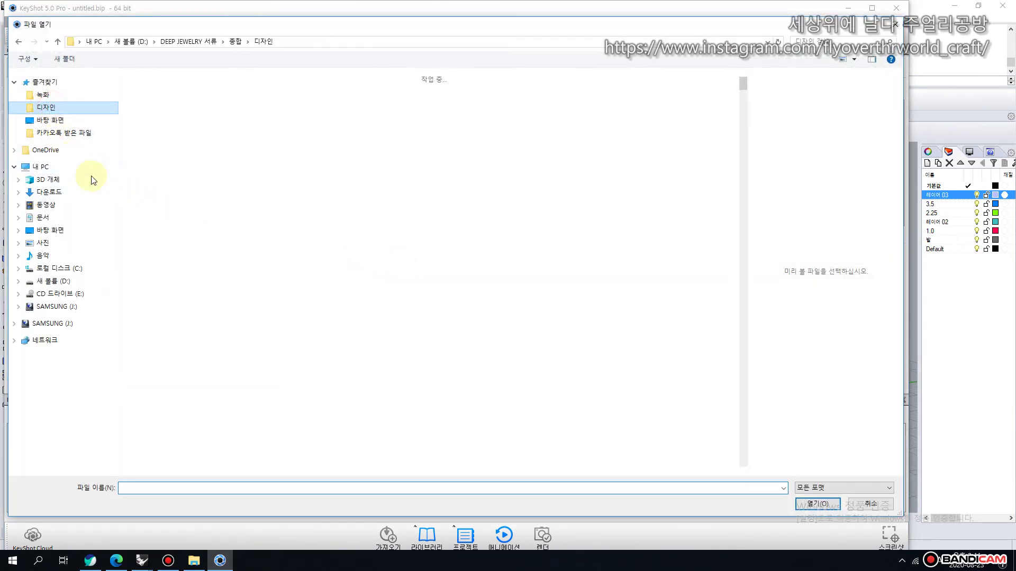
click(627, 186)
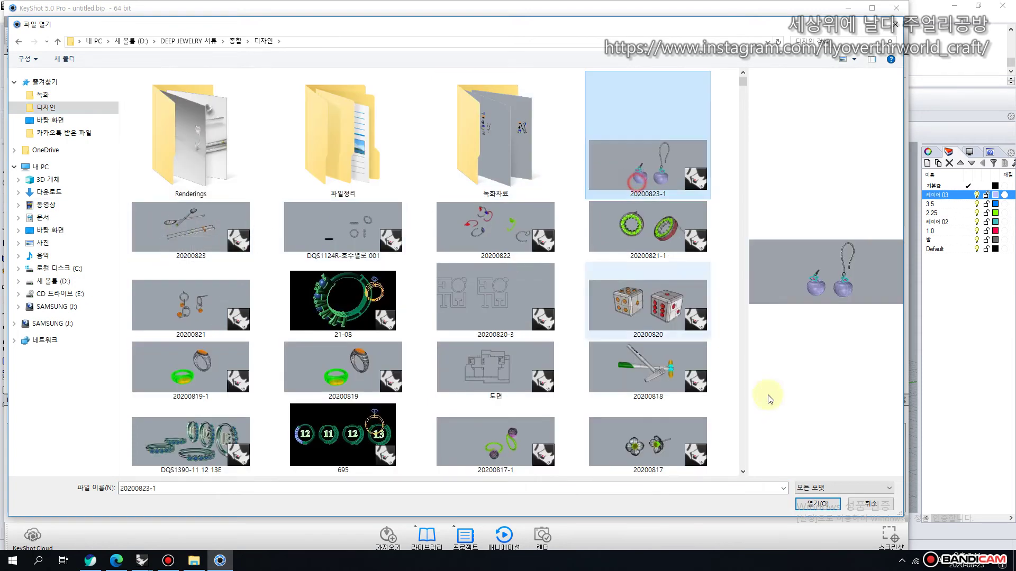
click(817, 503)
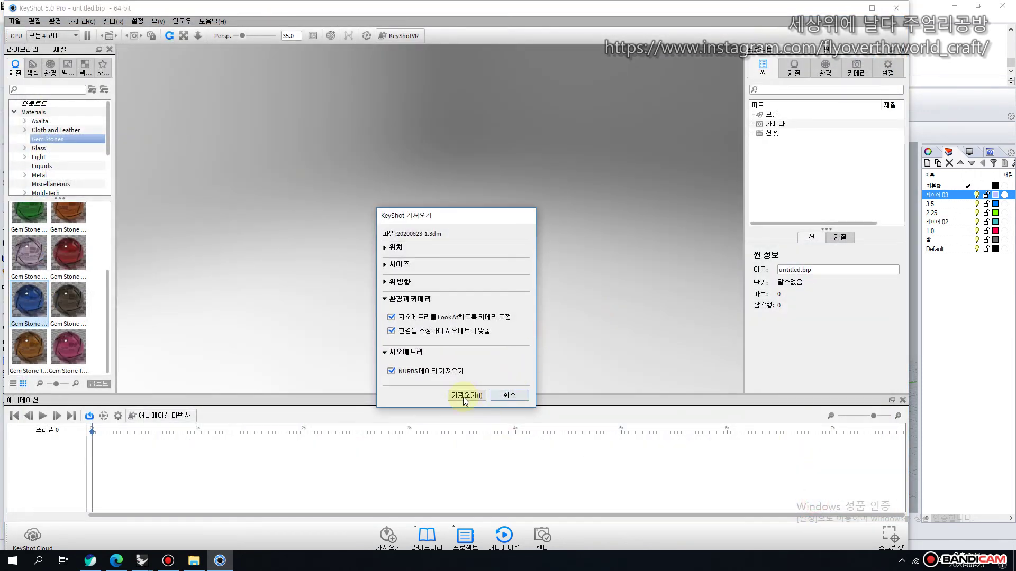
click(464, 396)
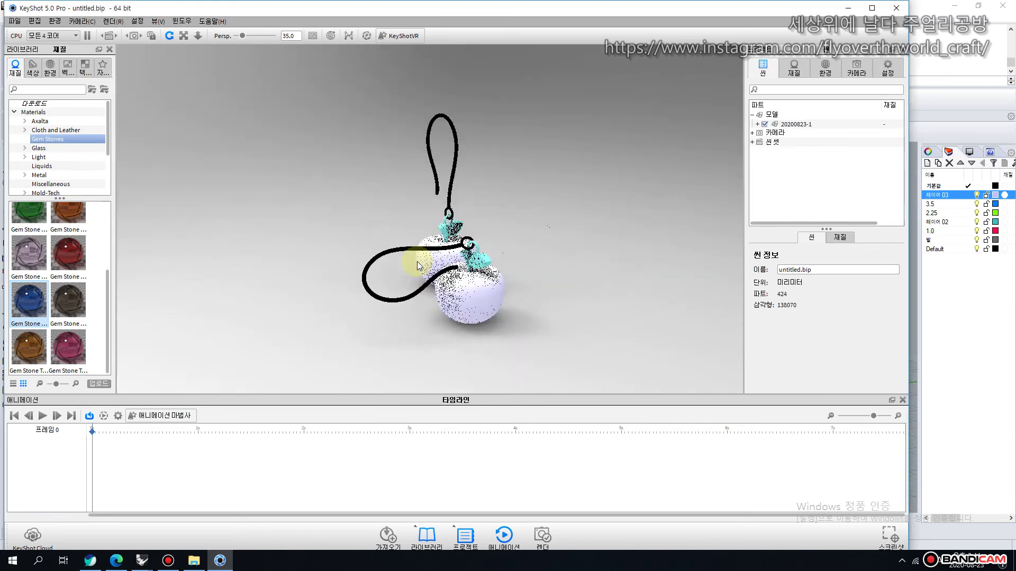
Orbit and zoom the camera so both apple earrings stand side by side, with the upright hook fully in frame.
scroll(424, 270, down, 3)
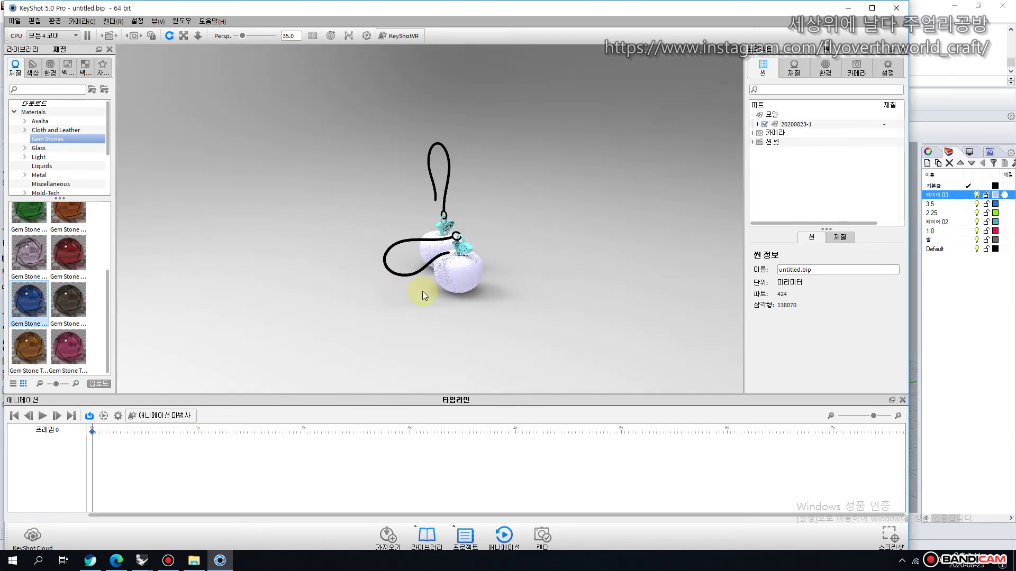
drag(450, 296, 387, 296)
drag(257, 270, 430, 250)
scroll(386, 281, up, 5)
click(416, 249)
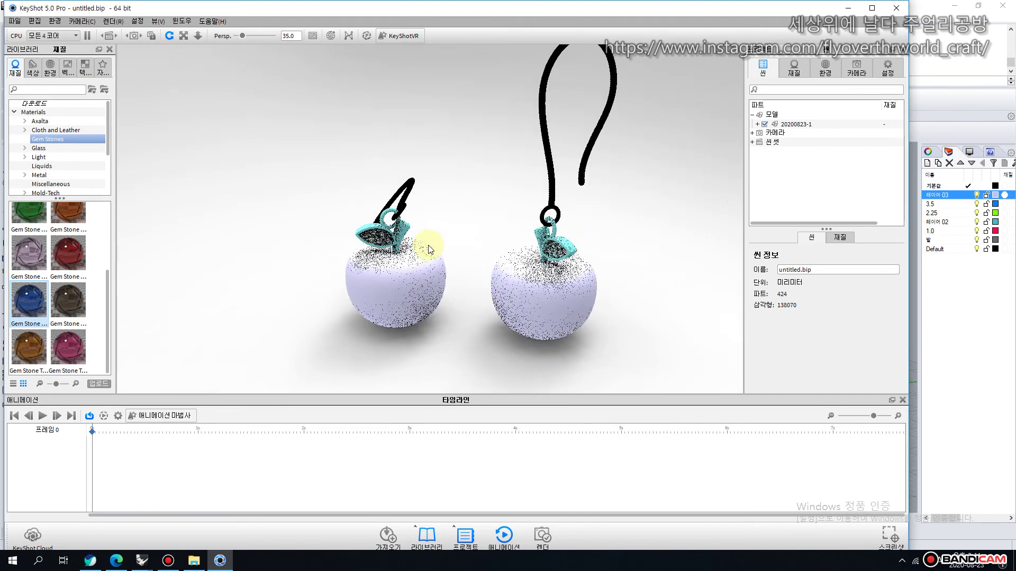
scroll(427, 246, down, 3)
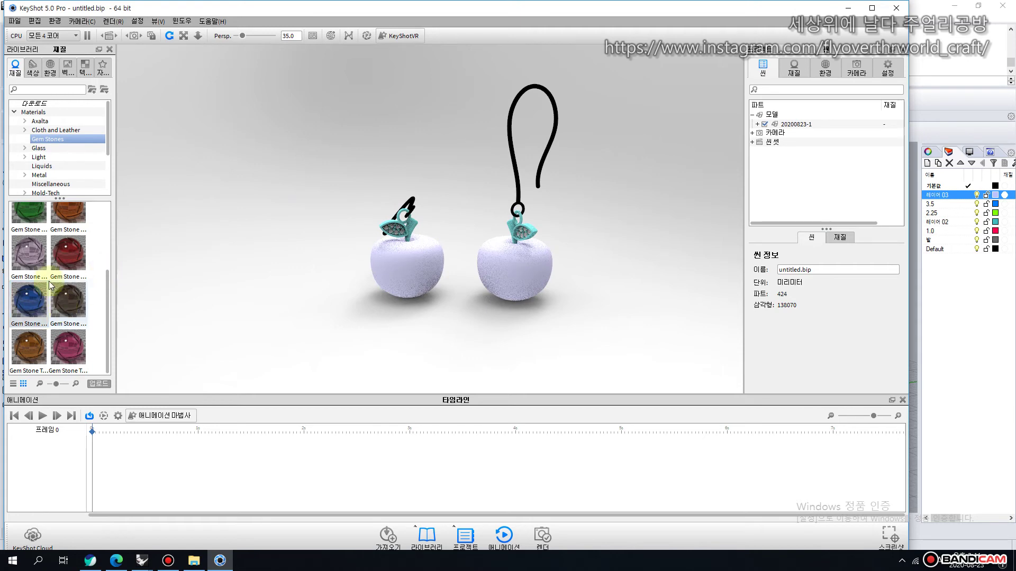
Apply the polished silver material from the Metal library to the earring hooks.
click(43, 176)
scroll(82, 274, down, 10)
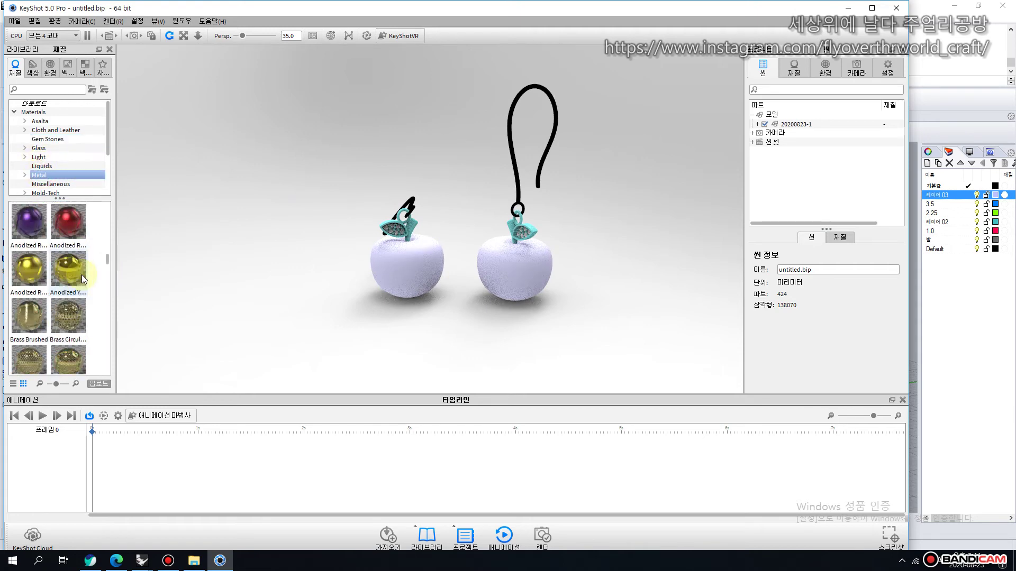
scroll(82, 275, down, 6)
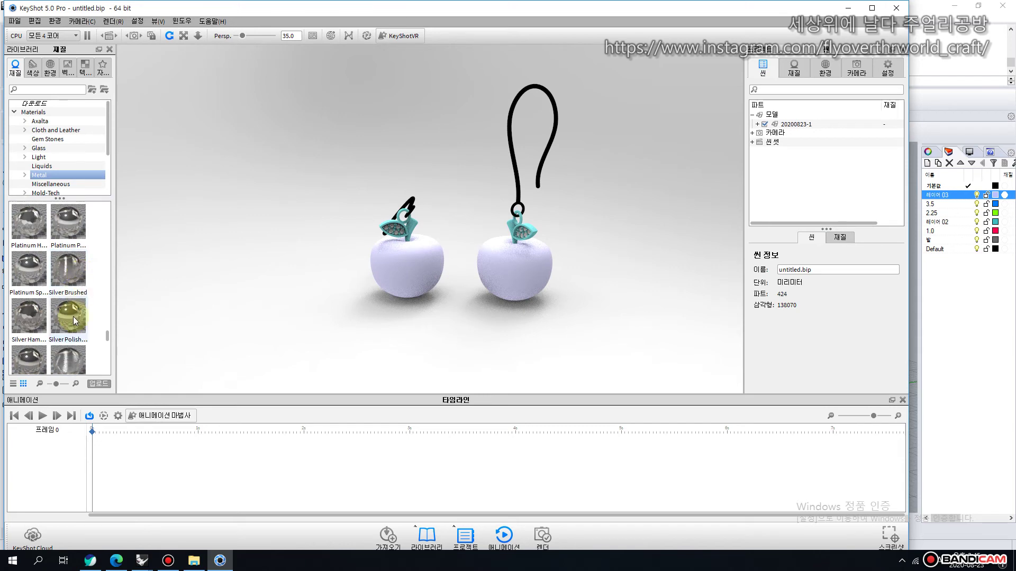
drag(73, 316, 510, 146)
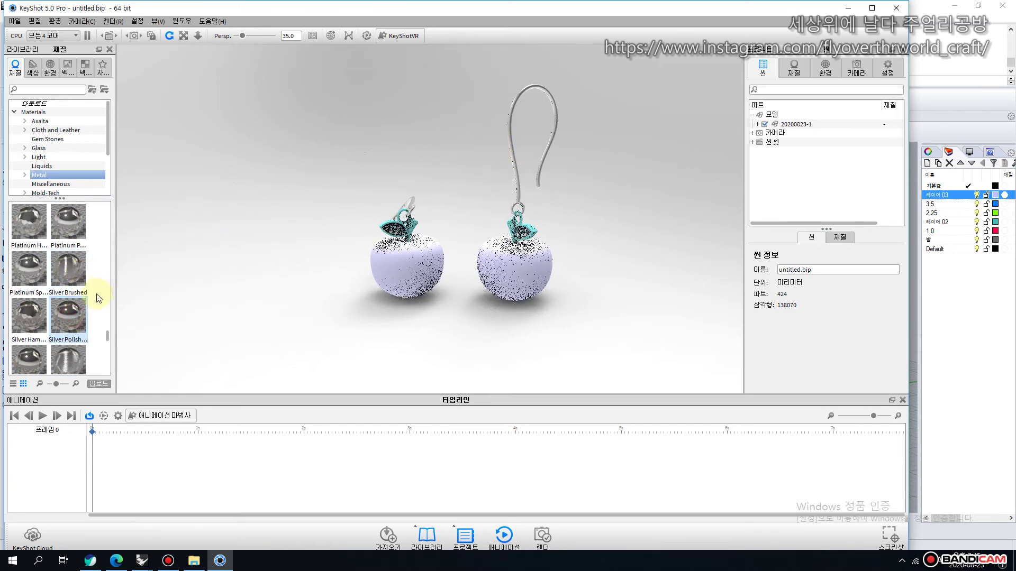
Apply the Gold 24k metal material to the leaves, stems and connecting rings of both apple earrings.
scroll(99, 298, up, 3)
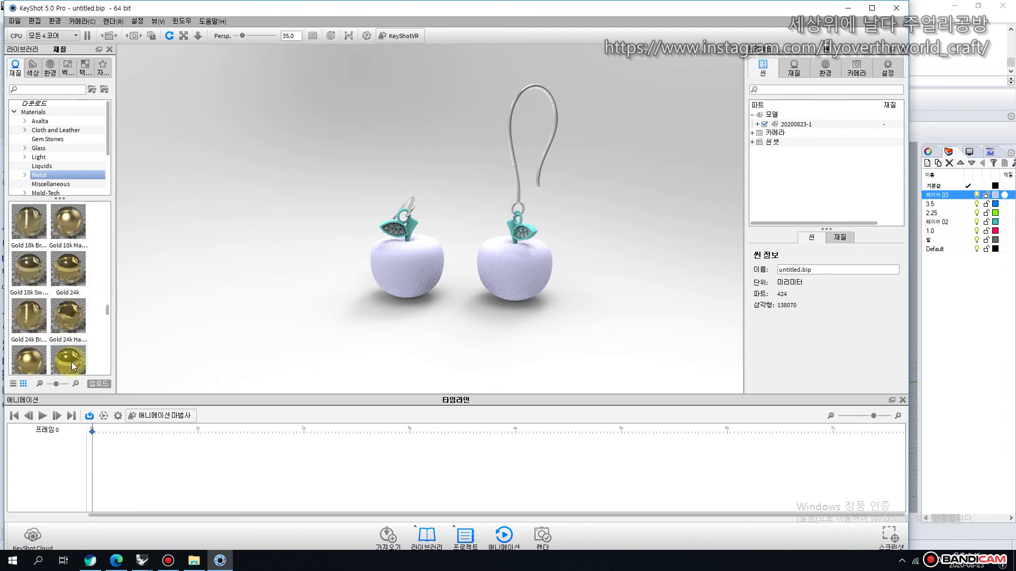
drag(71, 270, 513, 228)
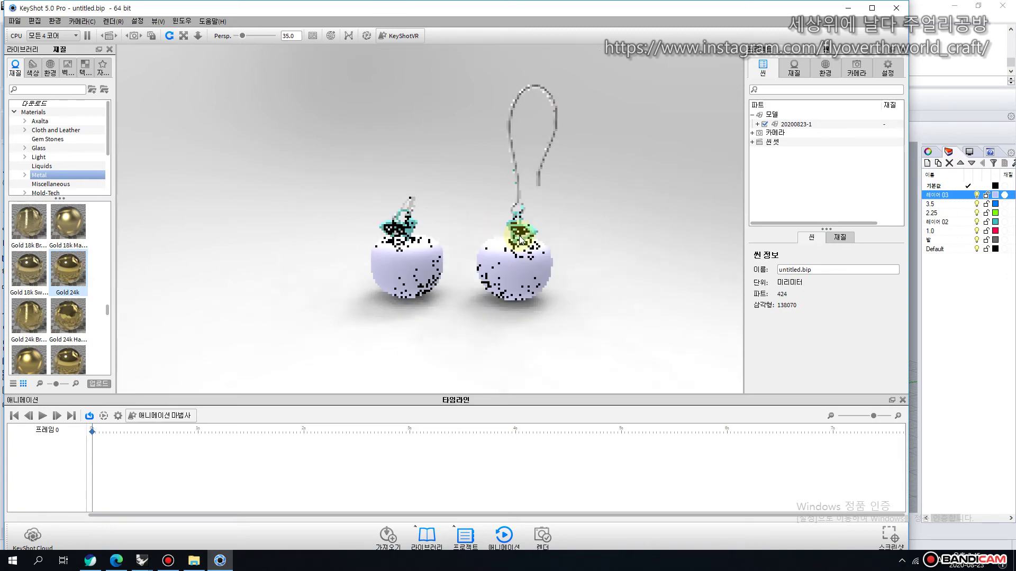
scroll(519, 234, up, 3)
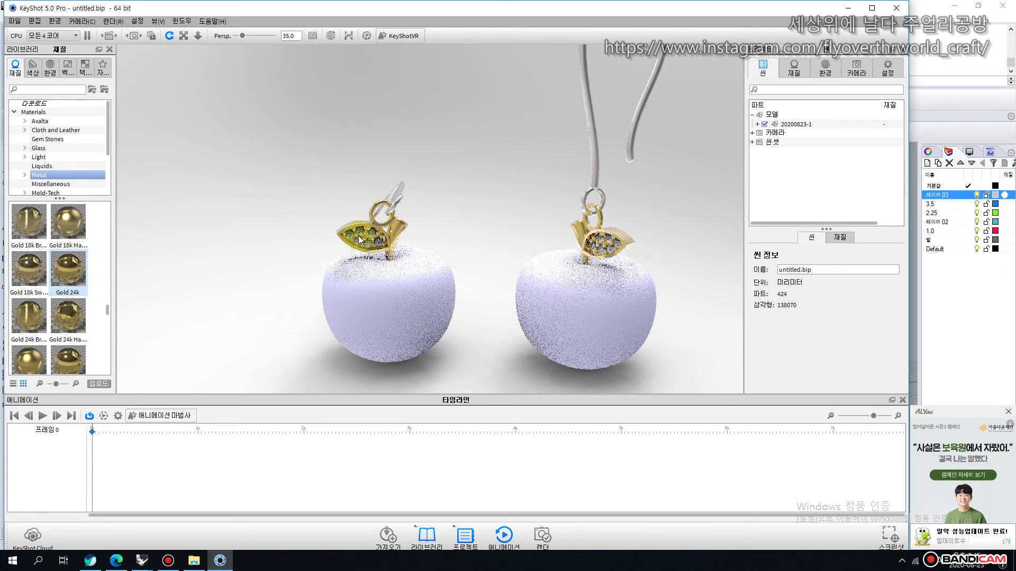
Apply the Gem Stone Ruby material to the leaf stones and lower its transparency to 0.121.
scroll(218, 278, up, 5)
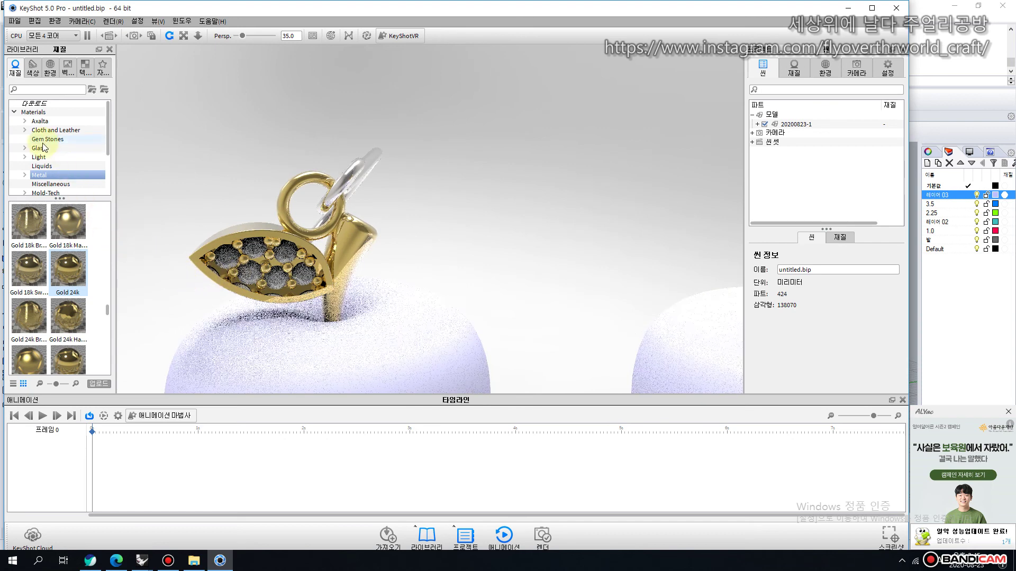
click(46, 139)
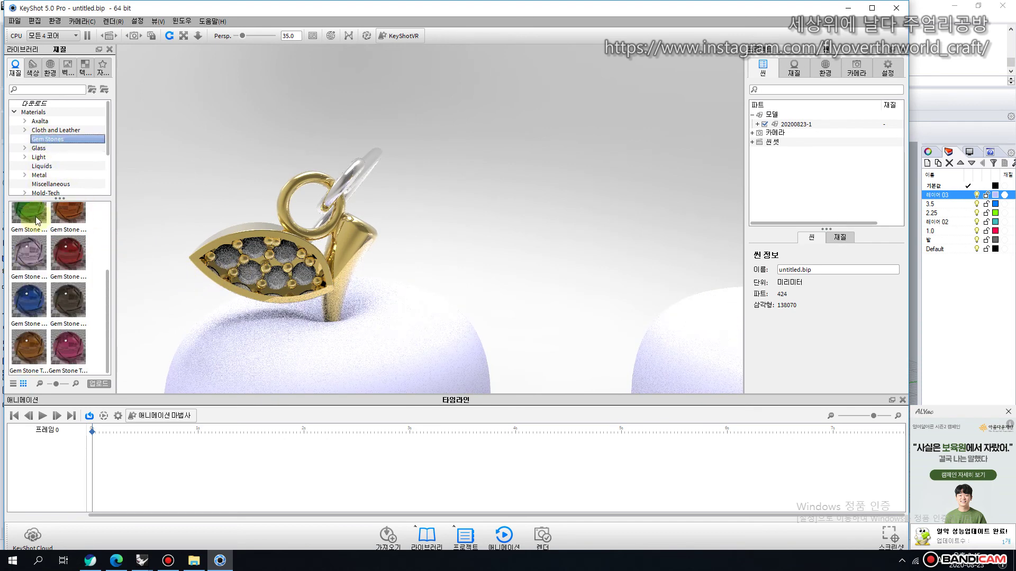
drag(66, 257, 226, 256)
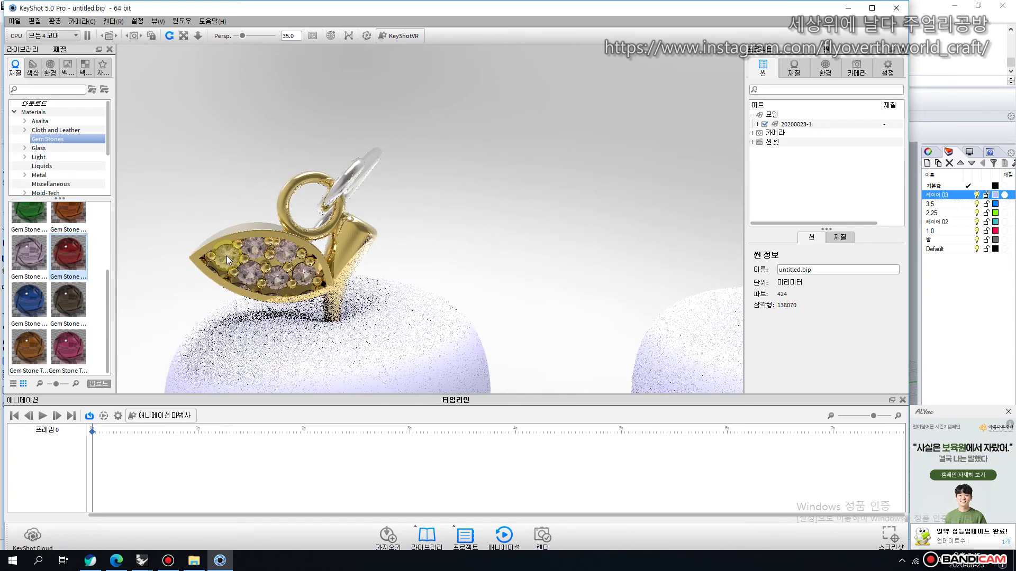
right_click(227, 256)
click(234, 262)
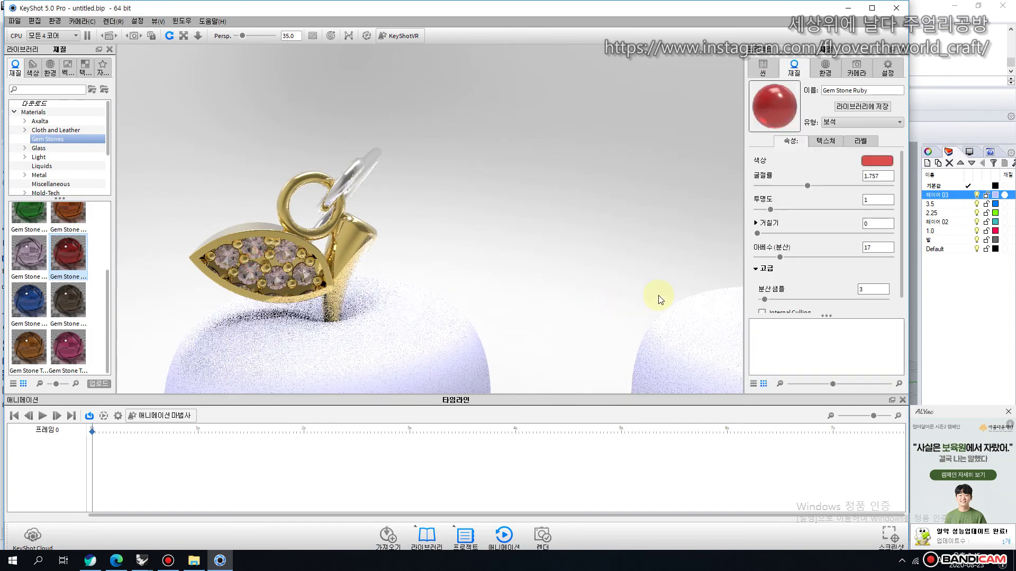
drag(772, 208, 760, 209)
click(758, 209)
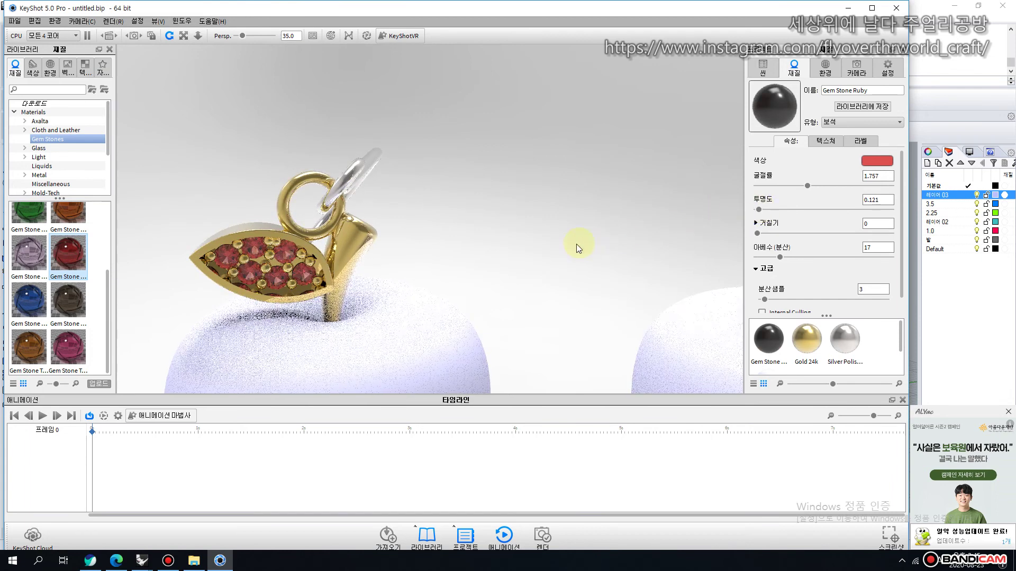
Apply the Glass Cubes Red material to both apple bodies.
scroll(563, 246, down, 10)
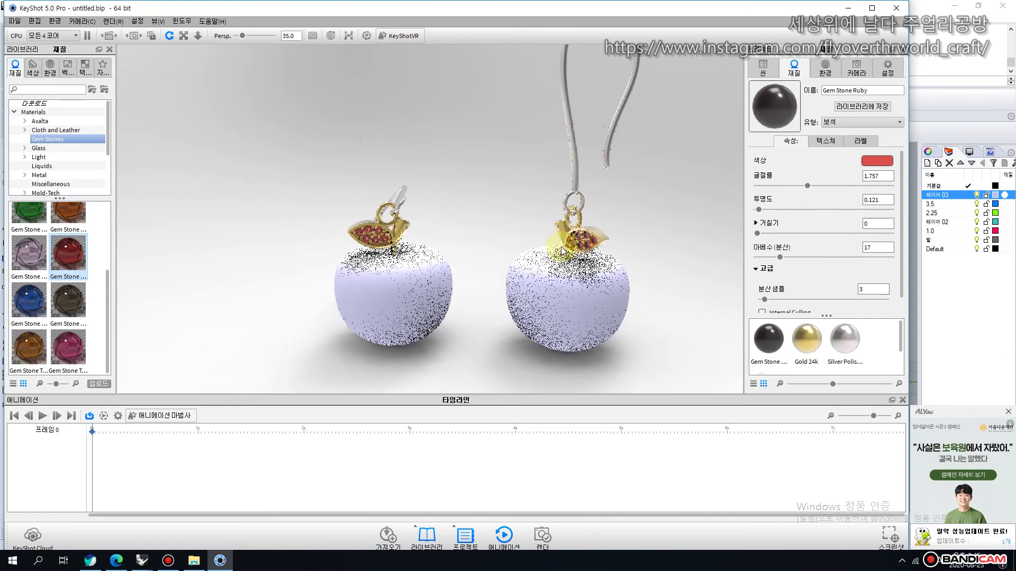
drag(562, 251, 552, 256)
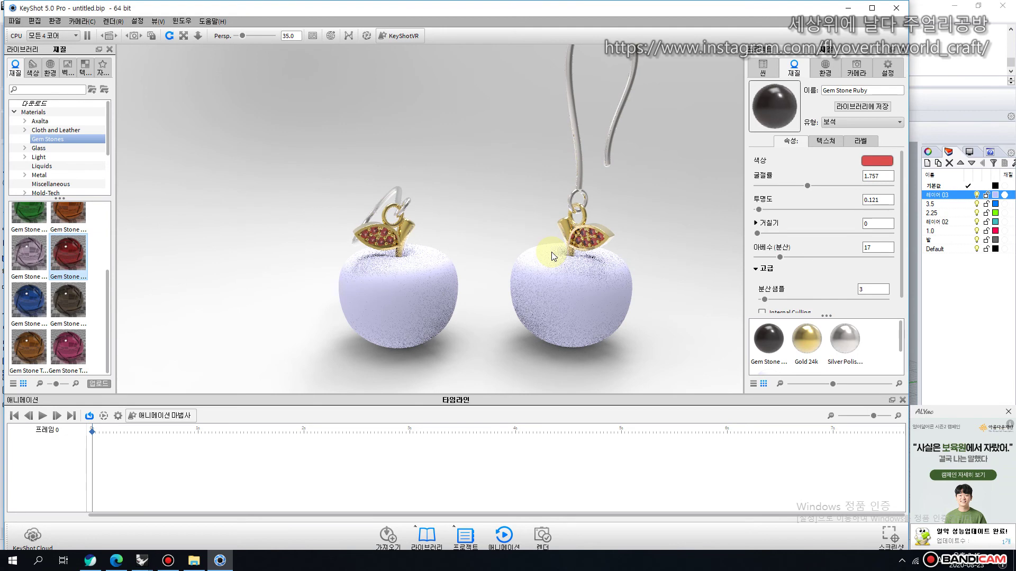
drag(489, 249, 503, 247)
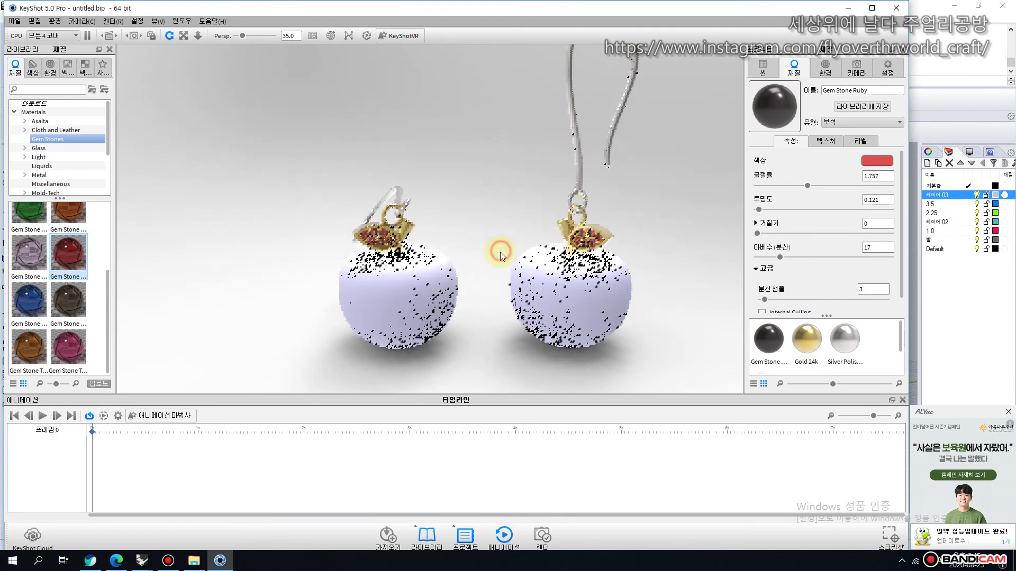
click(39, 148)
drag(33, 303, 359, 306)
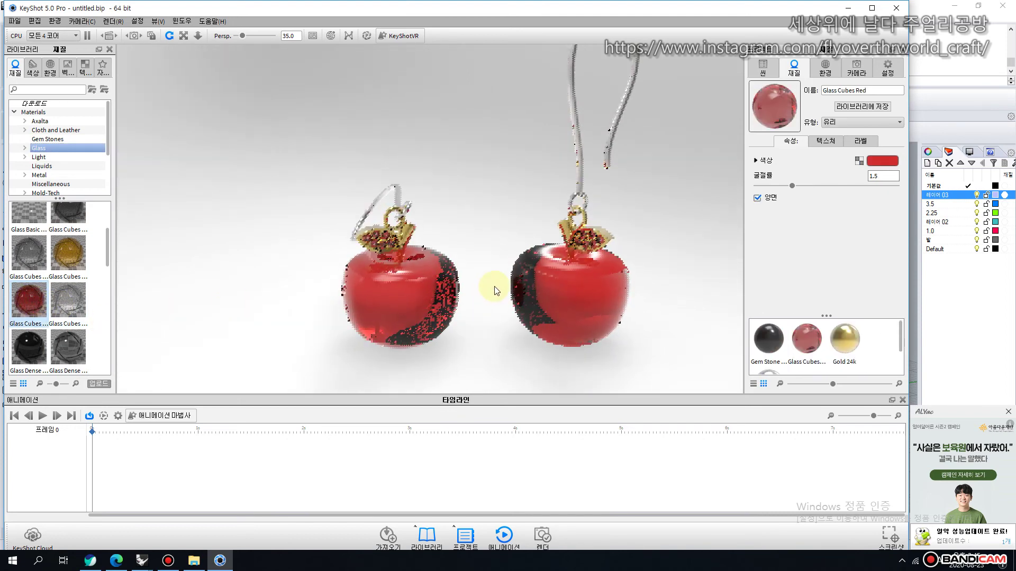
scroll(493, 286, down, 3)
drag(494, 283, 464, 262)
scroll(447, 306, up, 3)
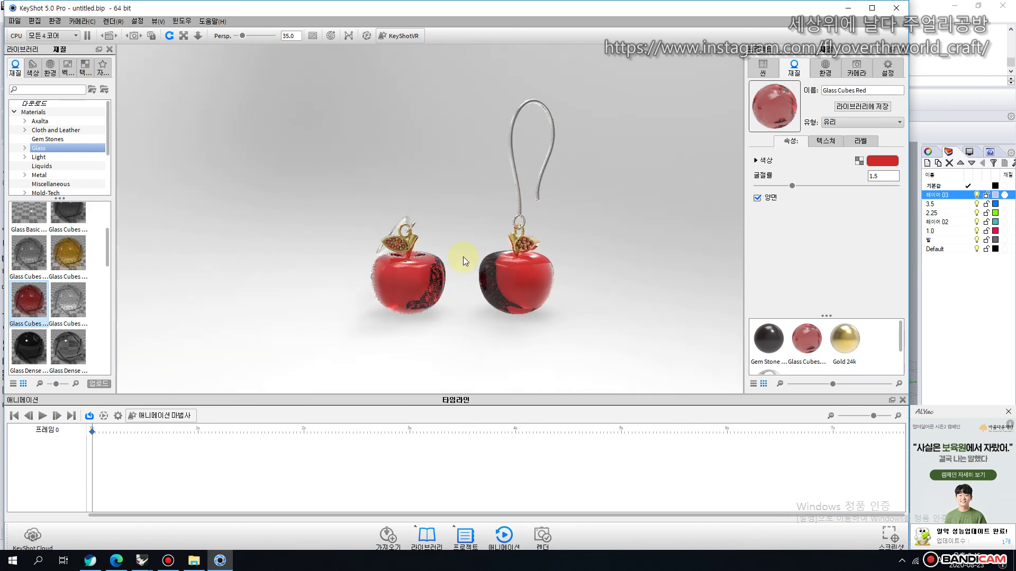
Replace the leaf stones' material with Gem Stone Emerald from the Gem Stones library.
scroll(462, 256, up, 5)
scroll(324, 281, up, 6)
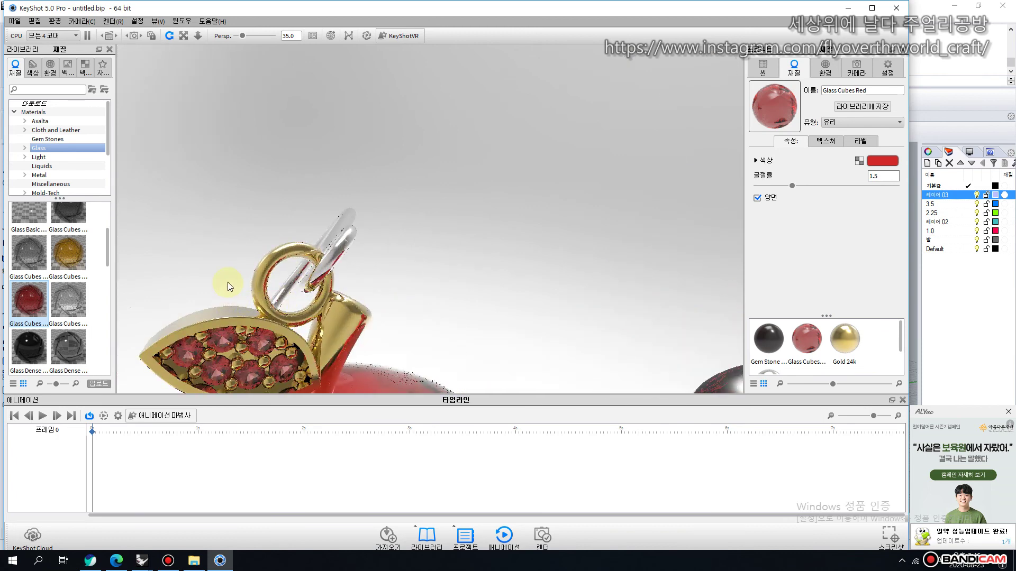
scroll(371, 194, down, 3)
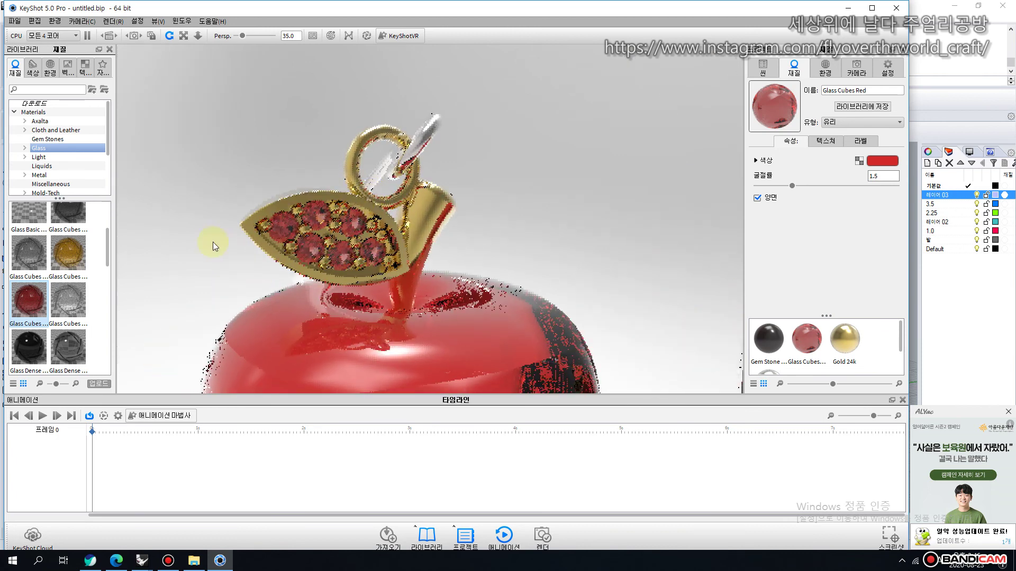
click(43, 139)
scroll(36, 267, up, 2)
drag(30, 316, 283, 228)
Edit the emerald material of the leaf stones and lower its transparency to 0.041.
right_click(282, 228)
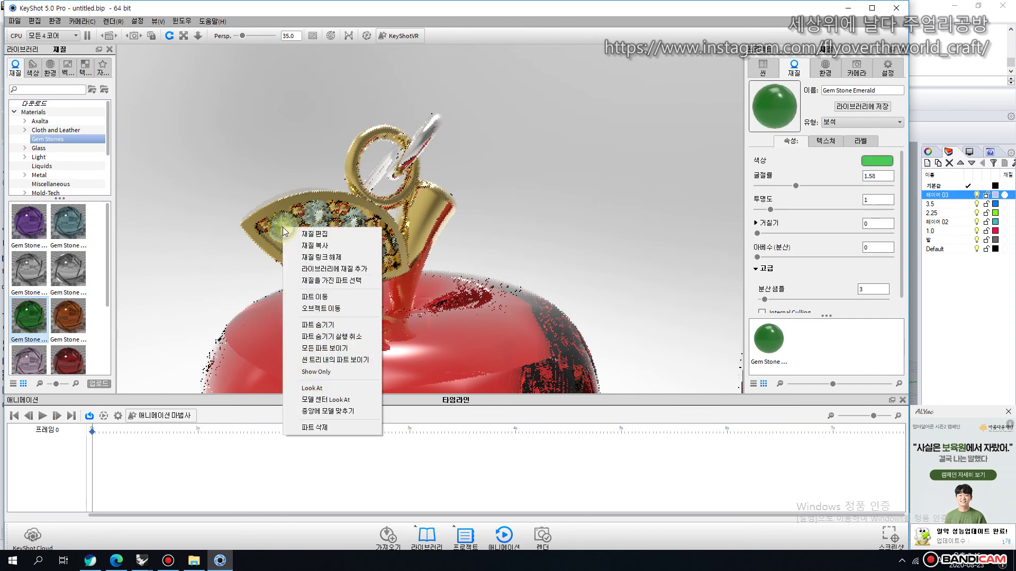
click(298, 236)
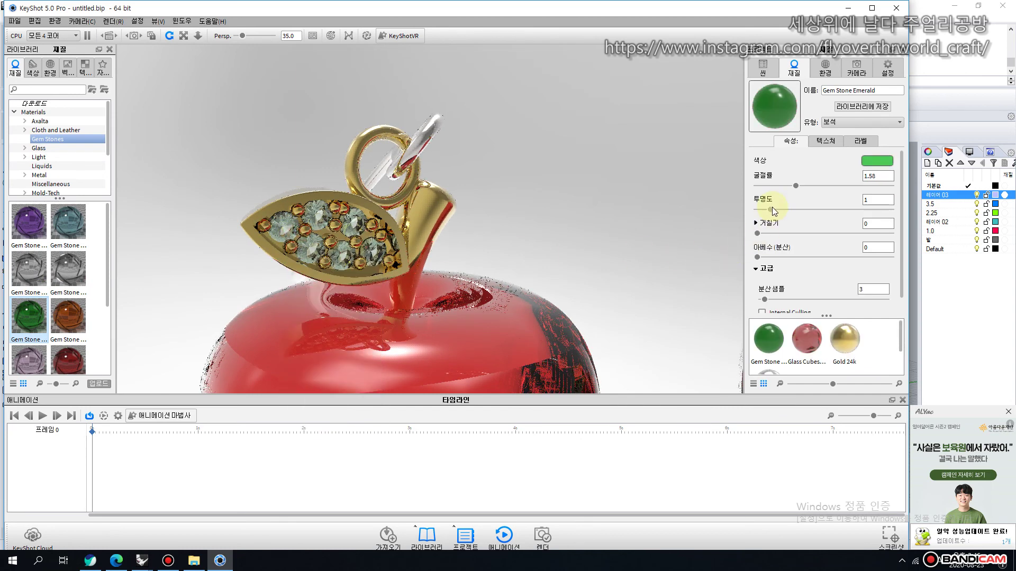
drag(770, 209, 761, 210)
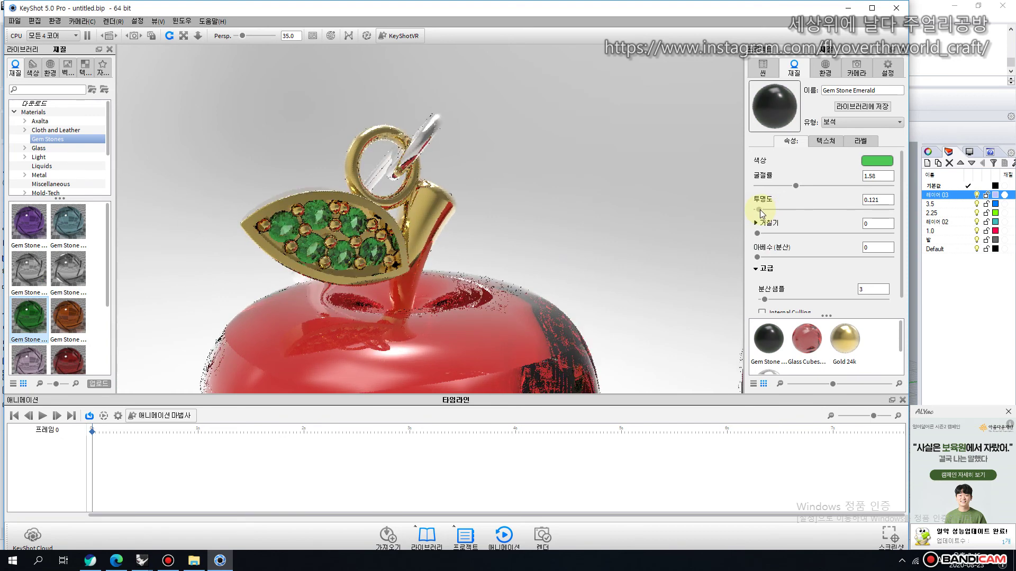
click(760, 209)
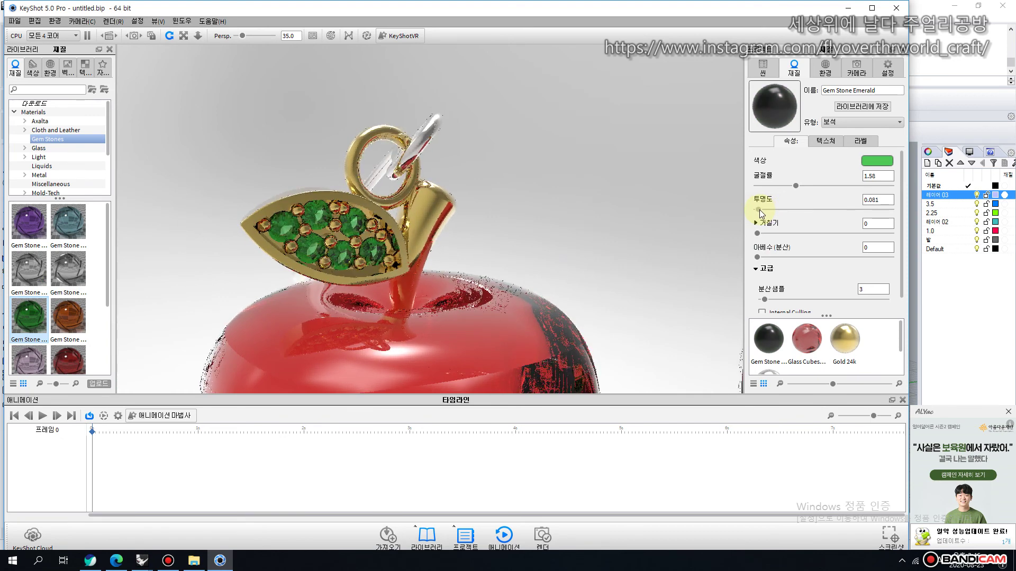
click(759, 209)
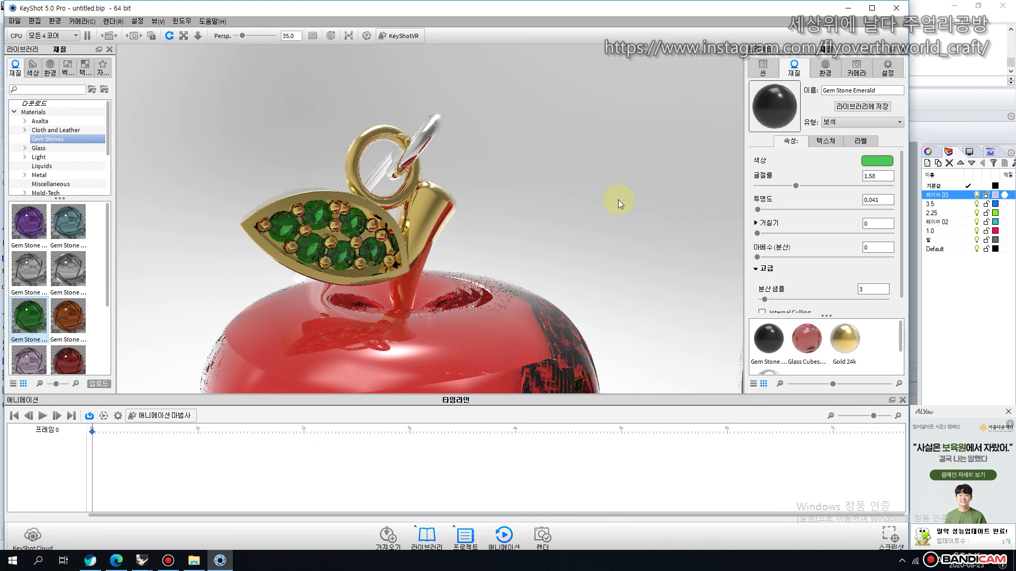
Apply the Platinum Polished metal material to the leaves, stems and connecting rings of both earrings.
scroll(618, 199, down, 5)
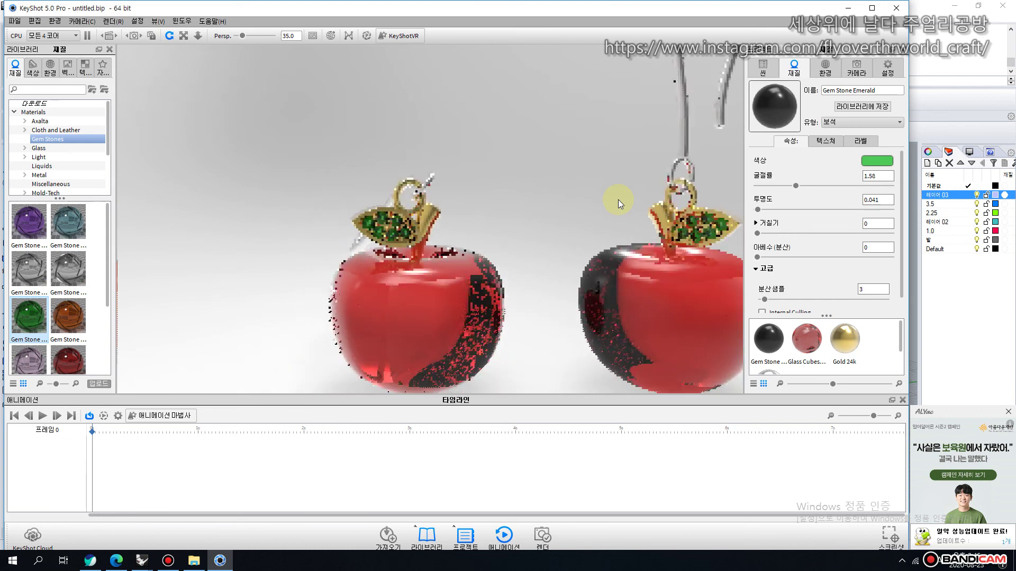
scroll(566, 186, down, 2)
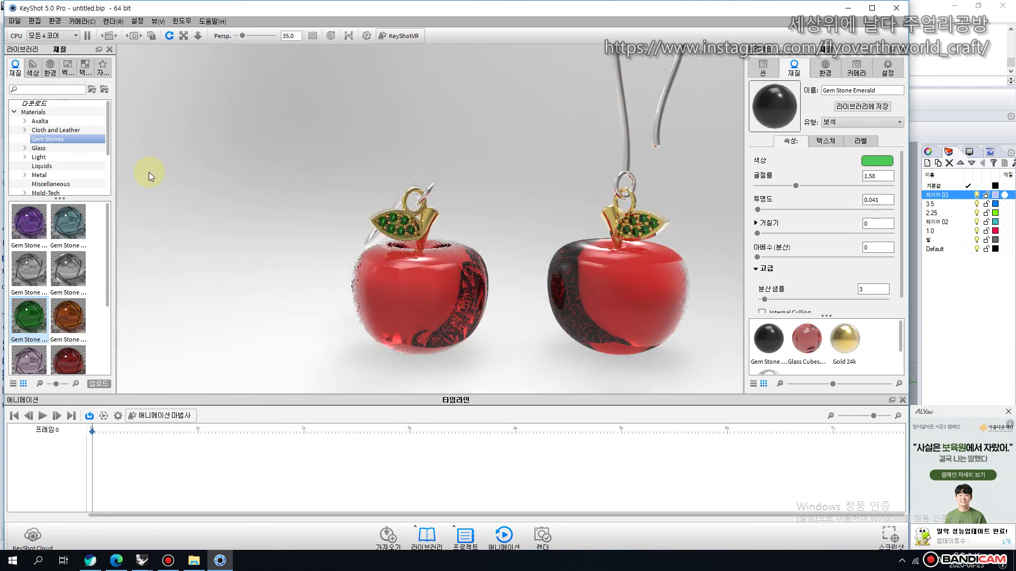
click(40, 176)
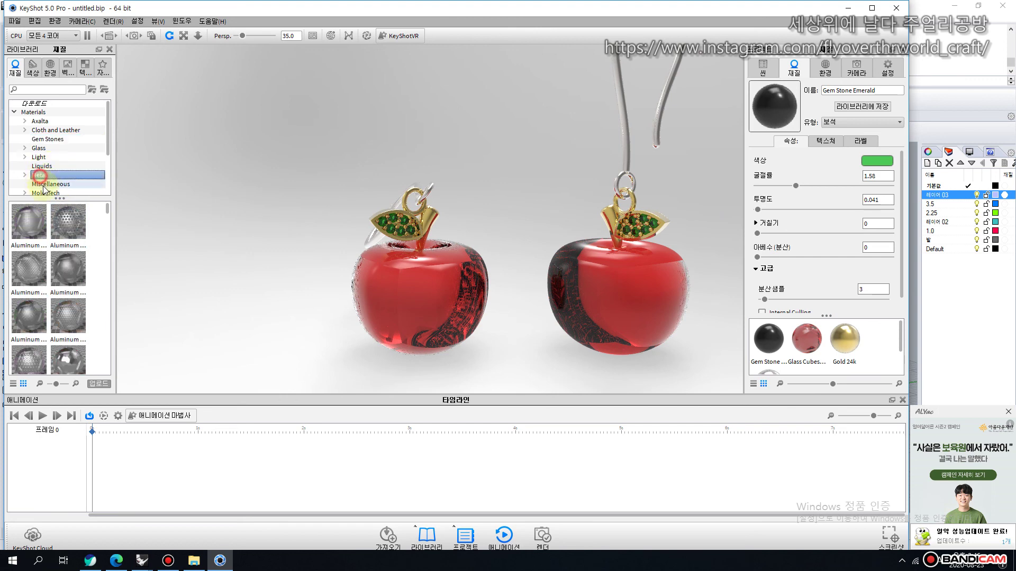
scroll(78, 271, down, 10)
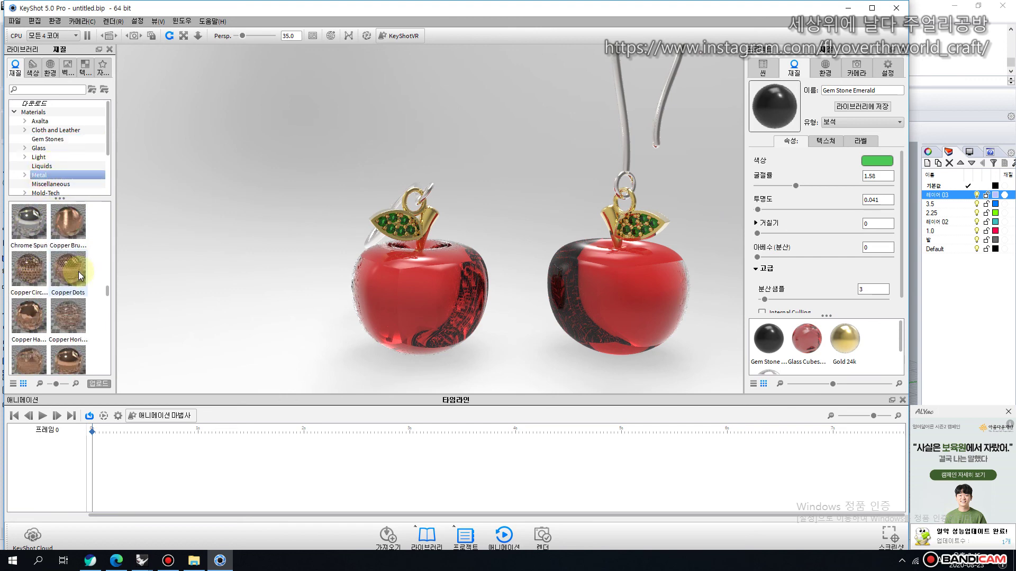
scroll(78, 271, down, 8)
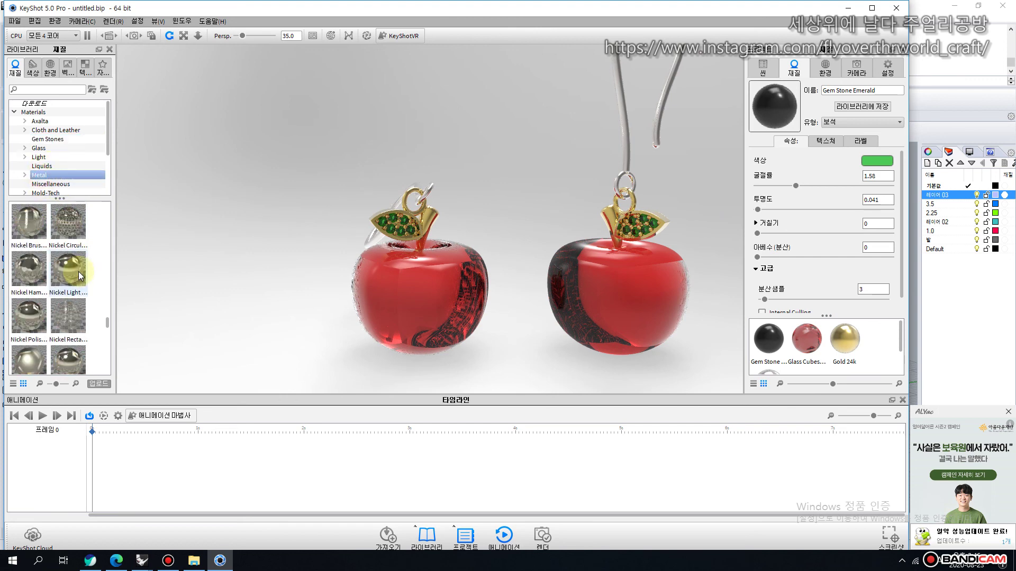
drag(68, 232, 351, 227)
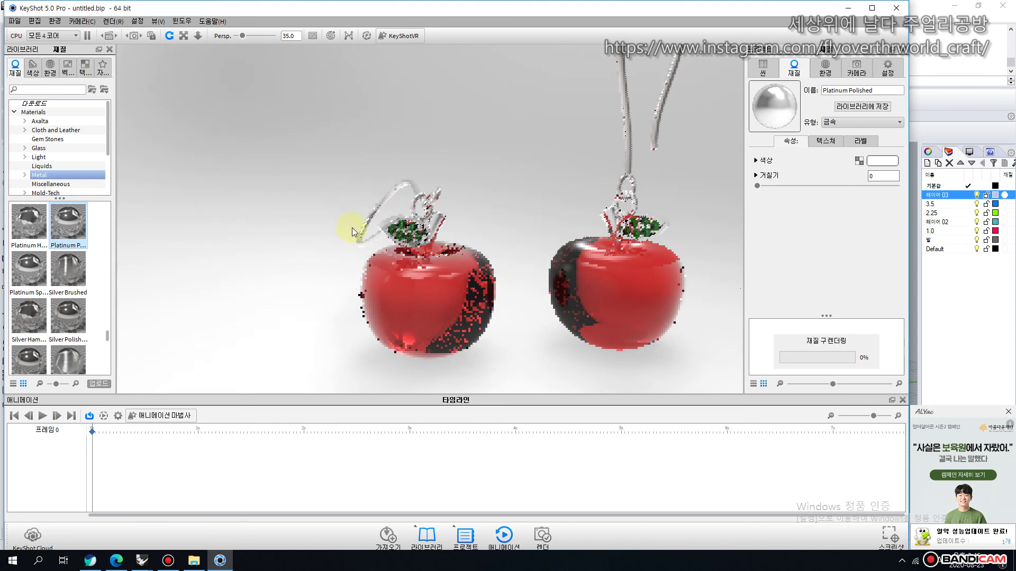
Reframe the camera so both red apple earrings and the complete upright hook fit in the image.
scroll(349, 227, up, 2)
scroll(347, 224, down, 5)
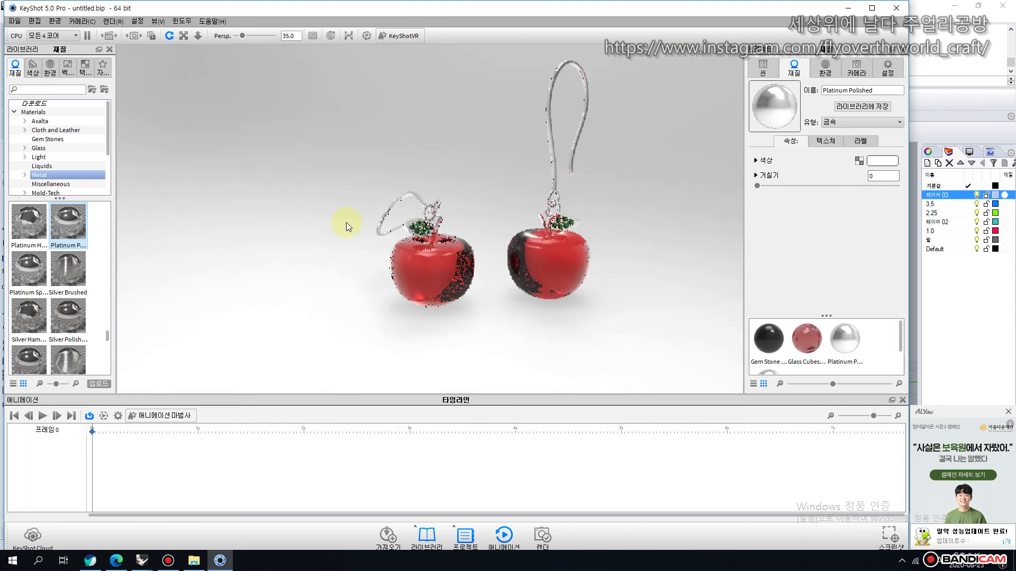
drag(338, 244, 296, 277)
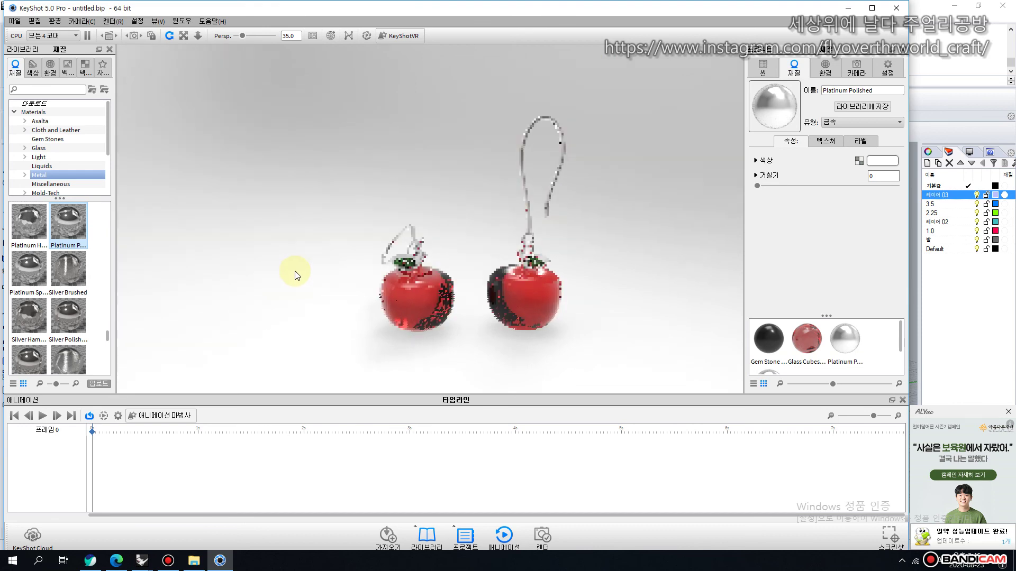
scroll(295, 275, up, 2)
drag(292, 270, 280, 244)
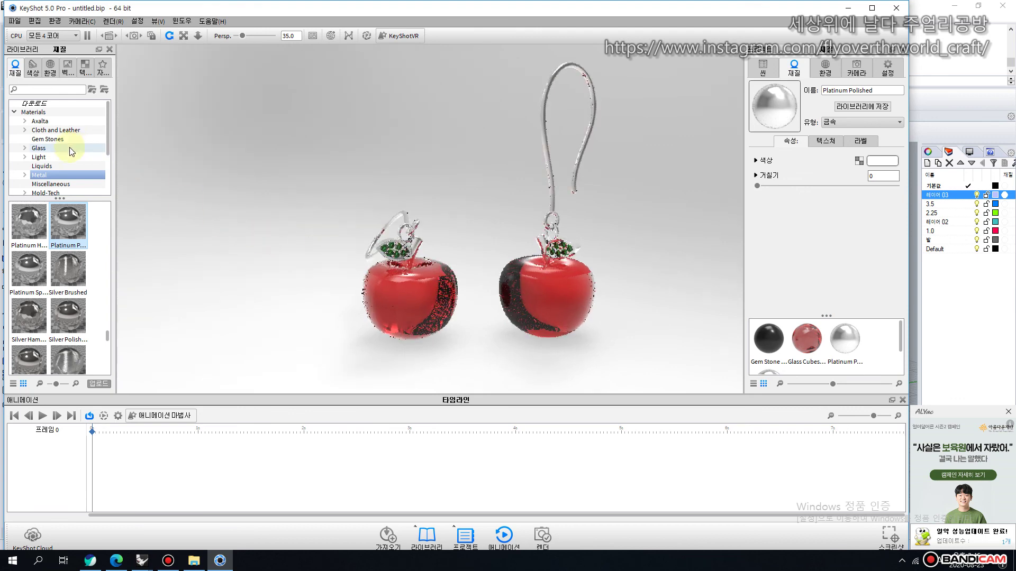
Replace the apple bodies' material with Glass Refractive Red from the Glass library.
click(44, 148)
scroll(71, 285, up, 3)
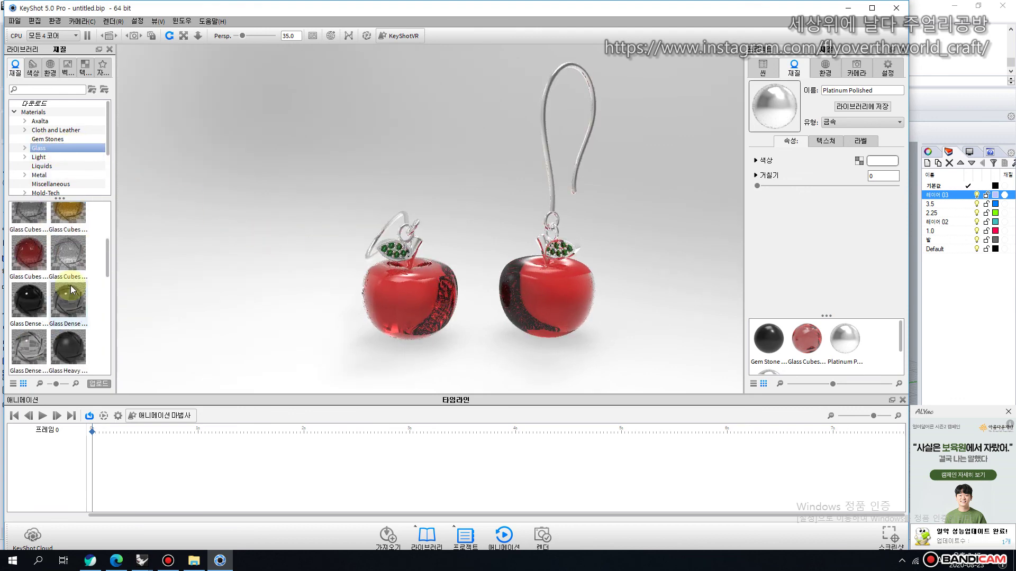
scroll(71, 285, down, 3)
drag(68, 279, 387, 316)
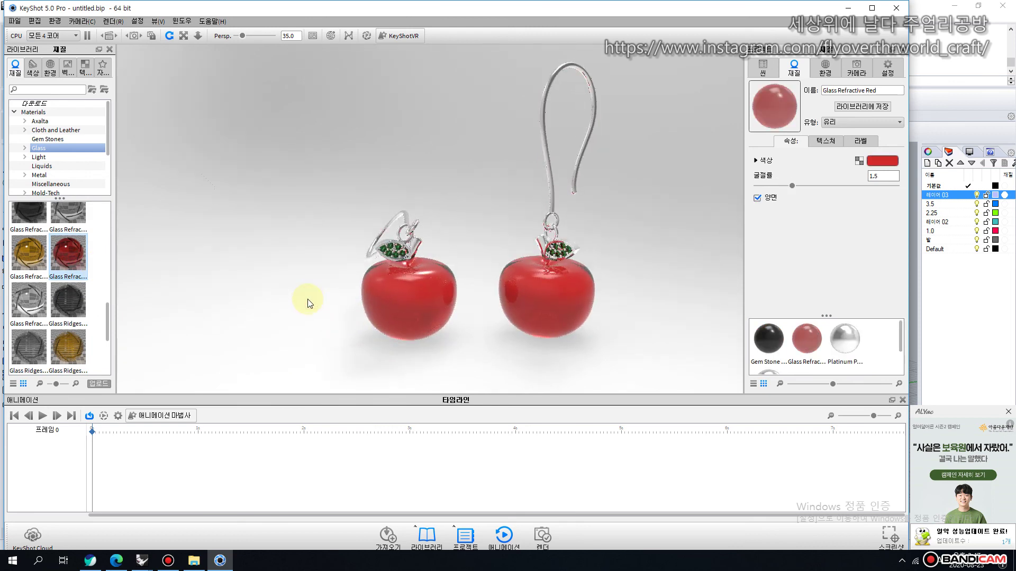
Render the scene as the 800 x 446 still JPEG untitled.2301.jpg in the Renderings folder using the default render mode.
click(292, 281)
click(545, 536)
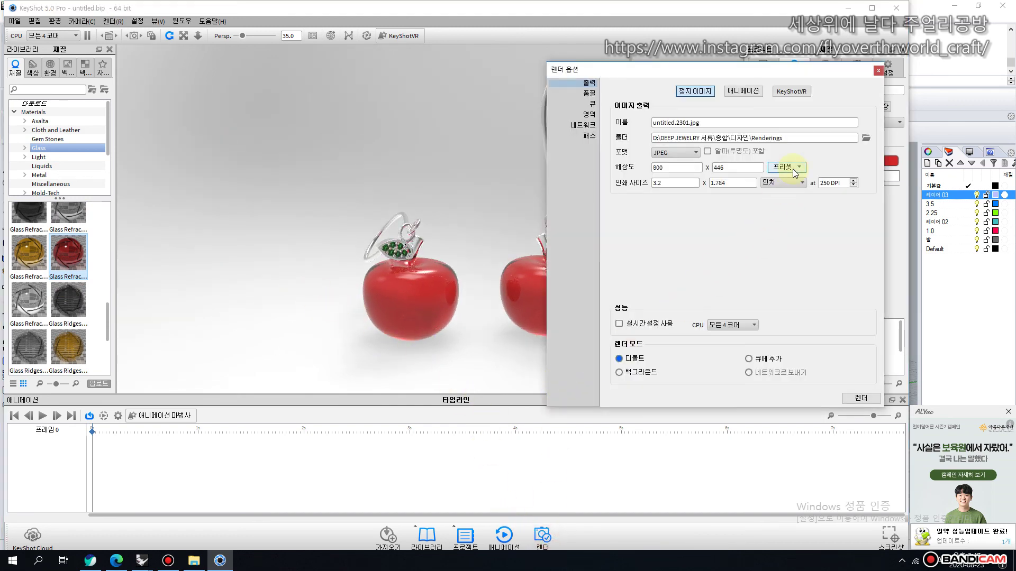
click(854, 399)
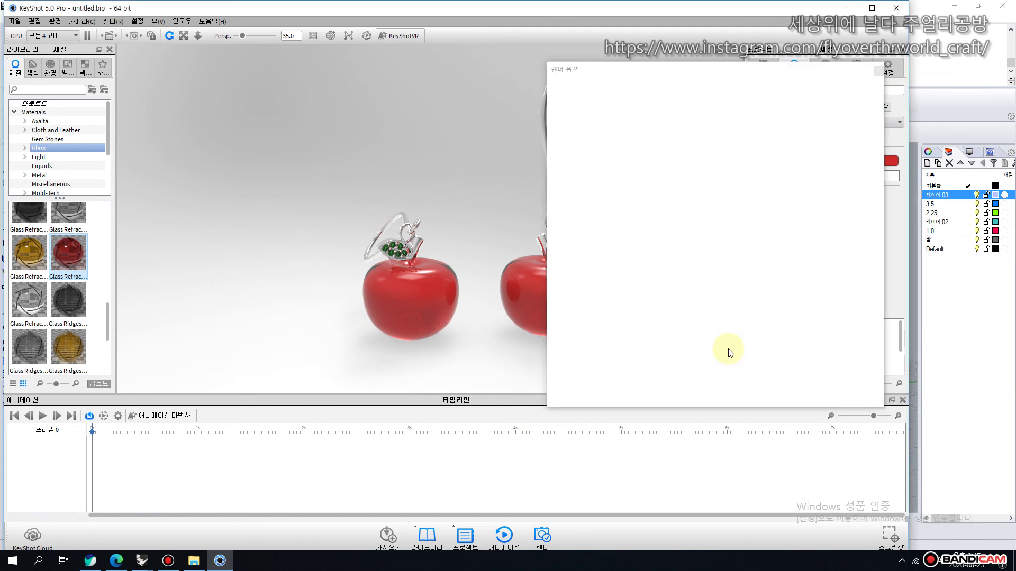